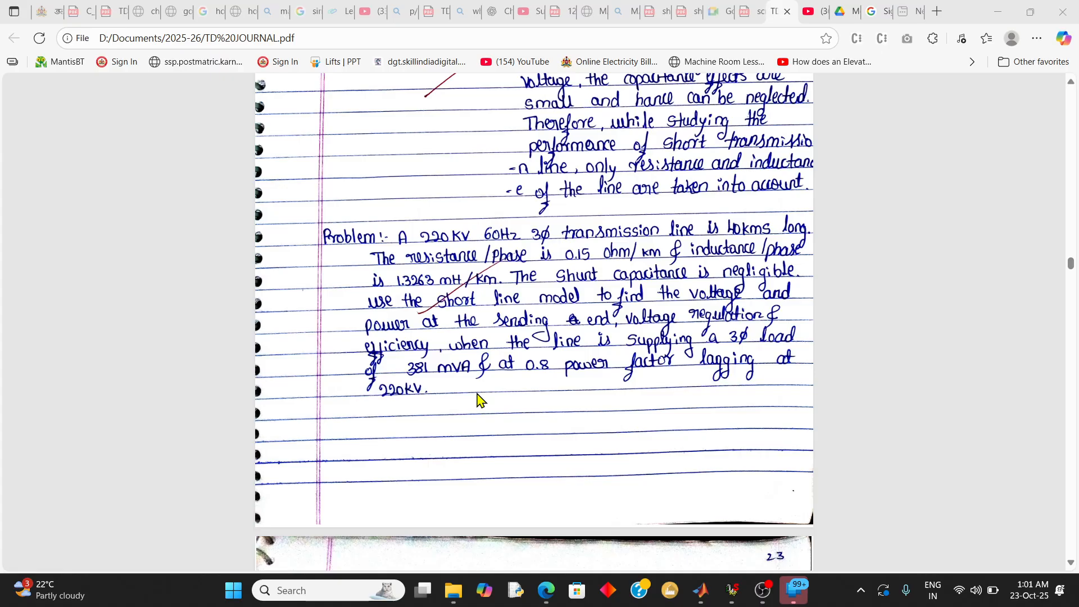
key(ctrl+1)
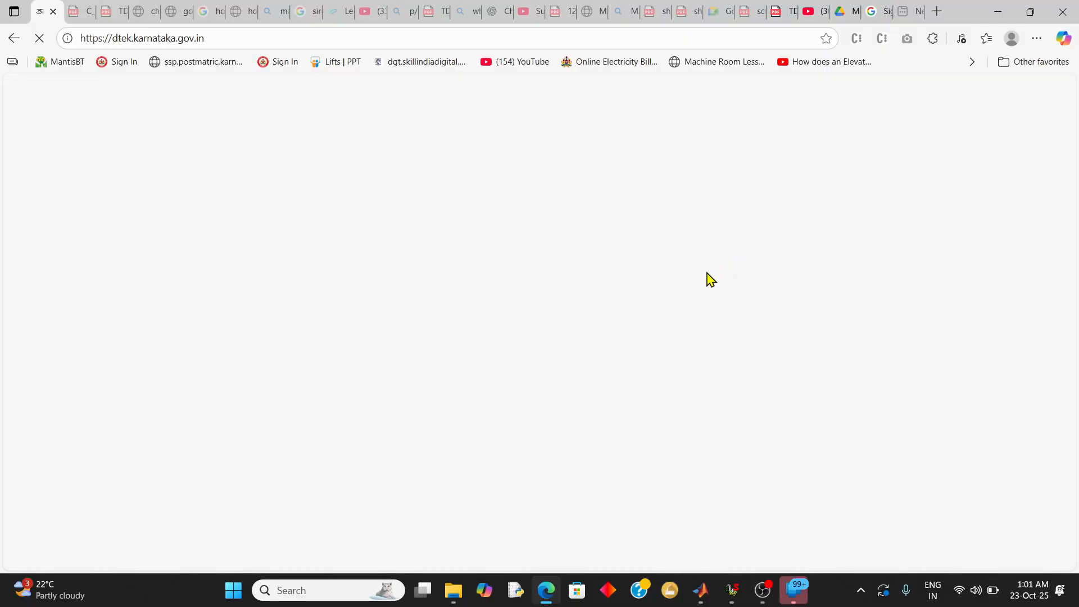
click(781, 17)
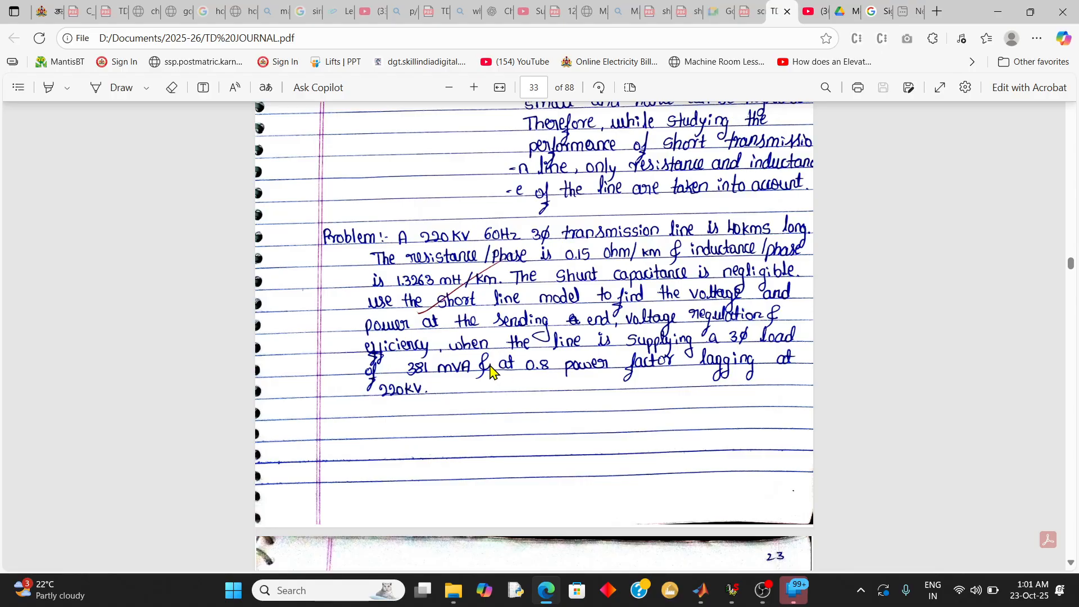
Switch to MATLAB and close the scripts open in the editor
click(704, 600)
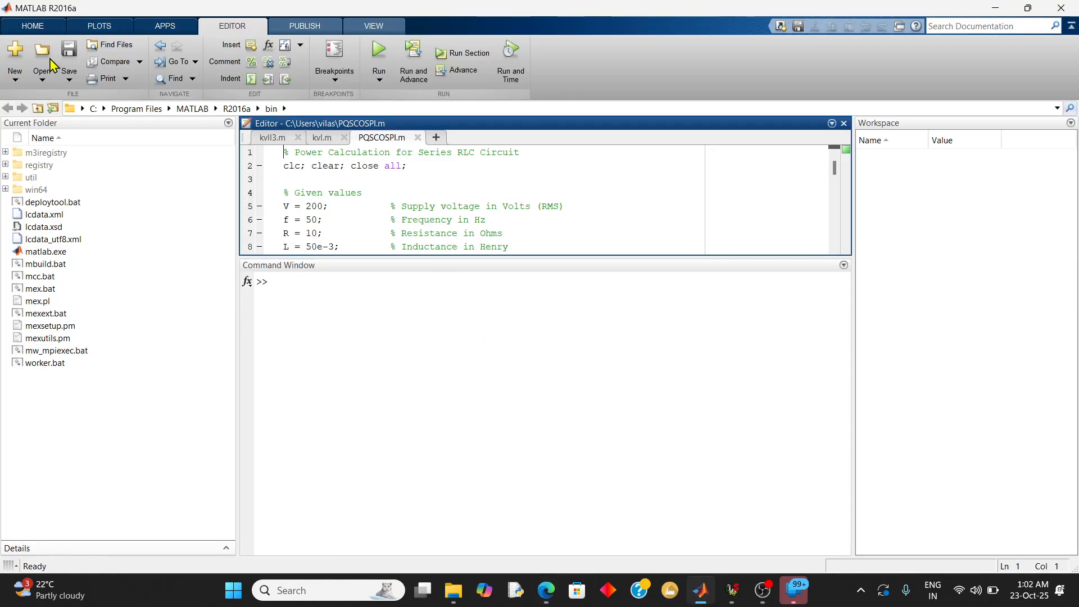
click(20, 84)
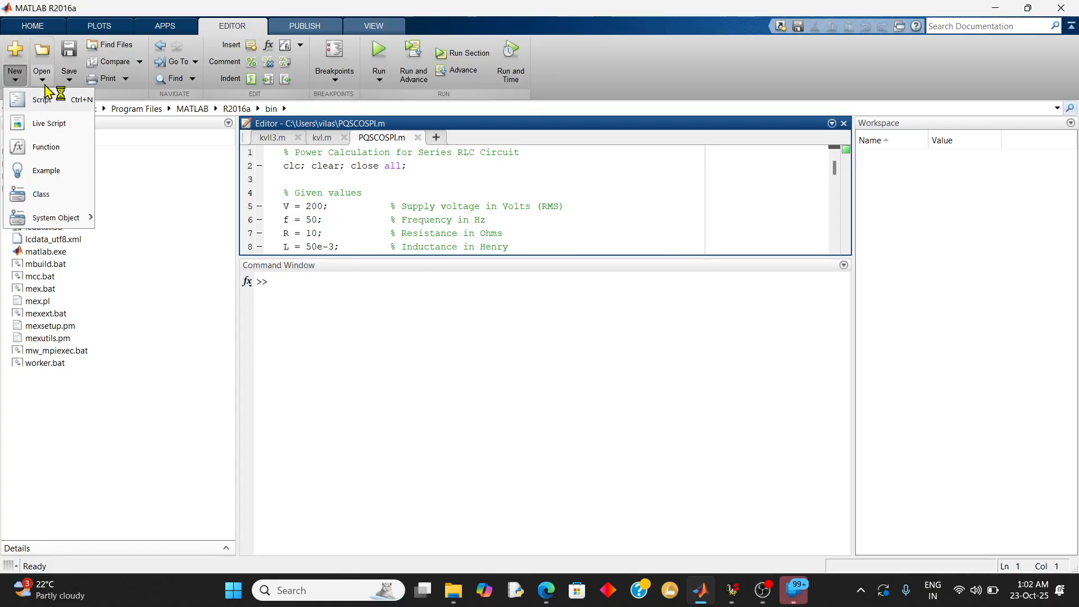
click(45, 84)
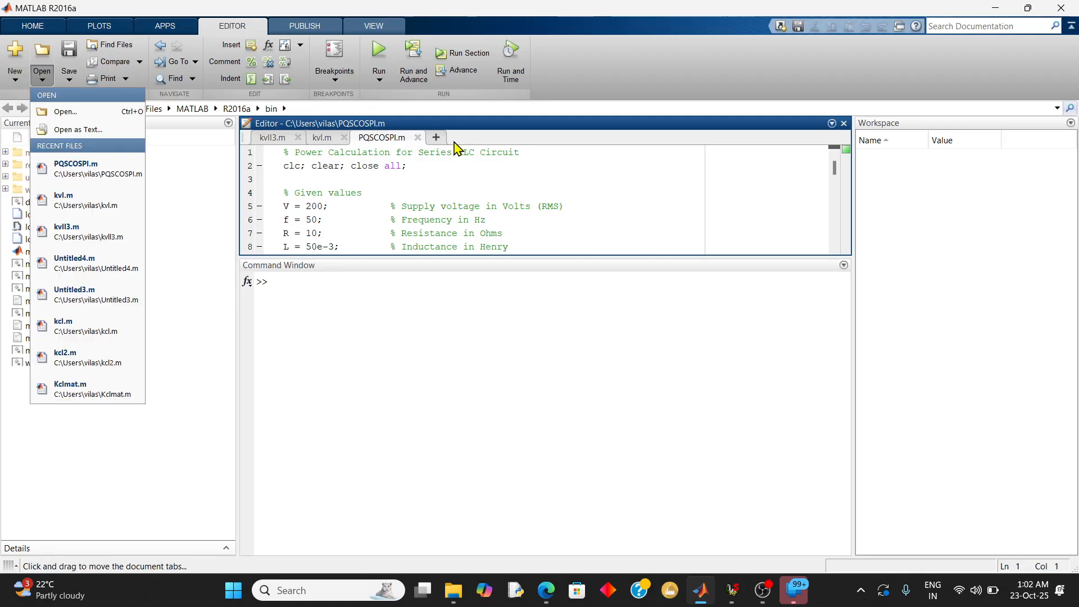
click(418, 141)
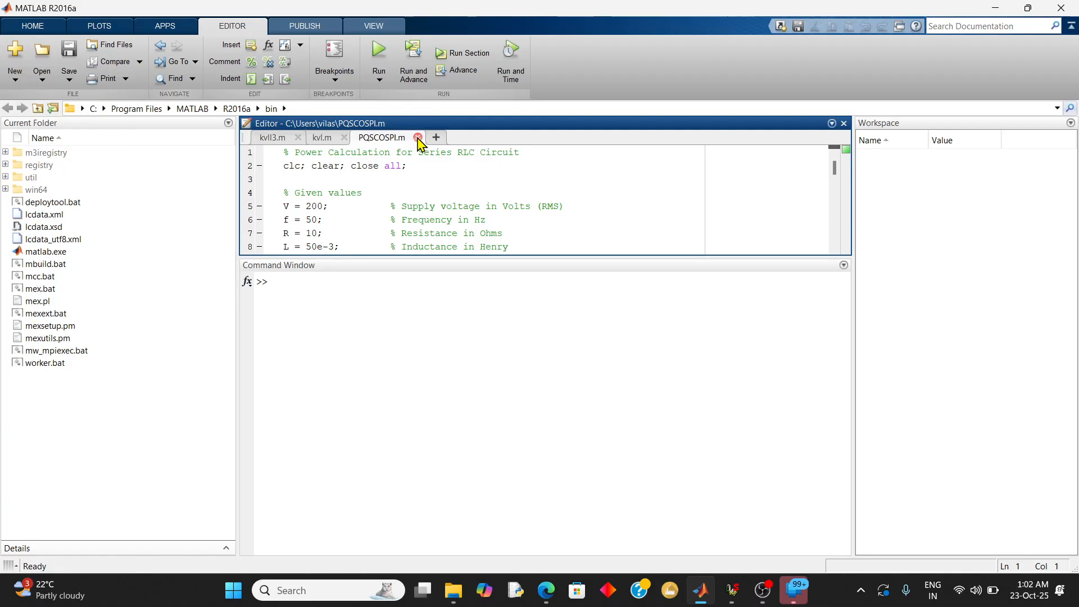
click(345, 137)
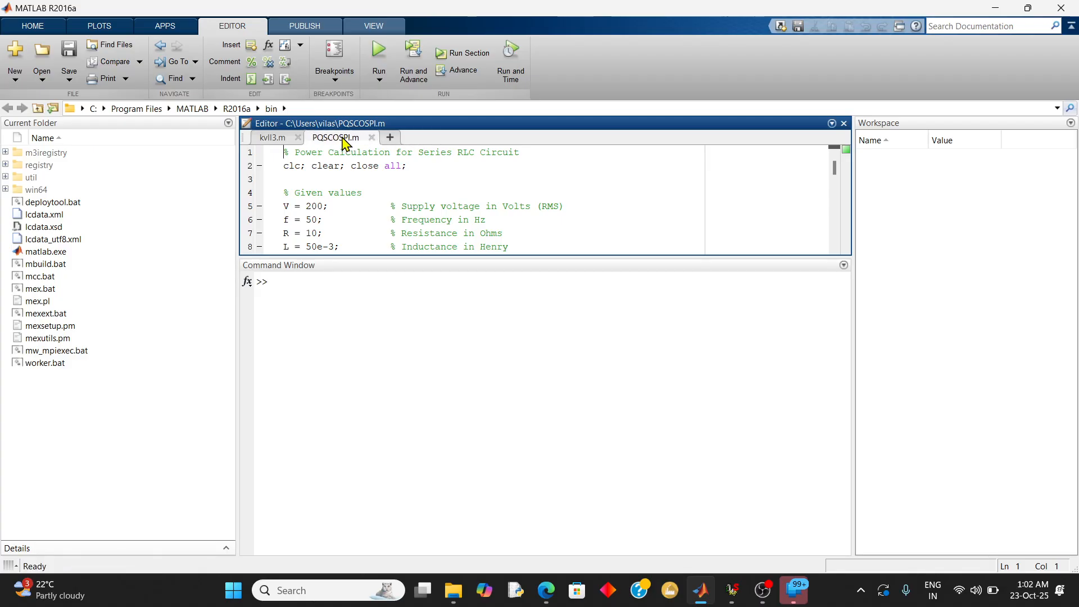
click(167, 178)
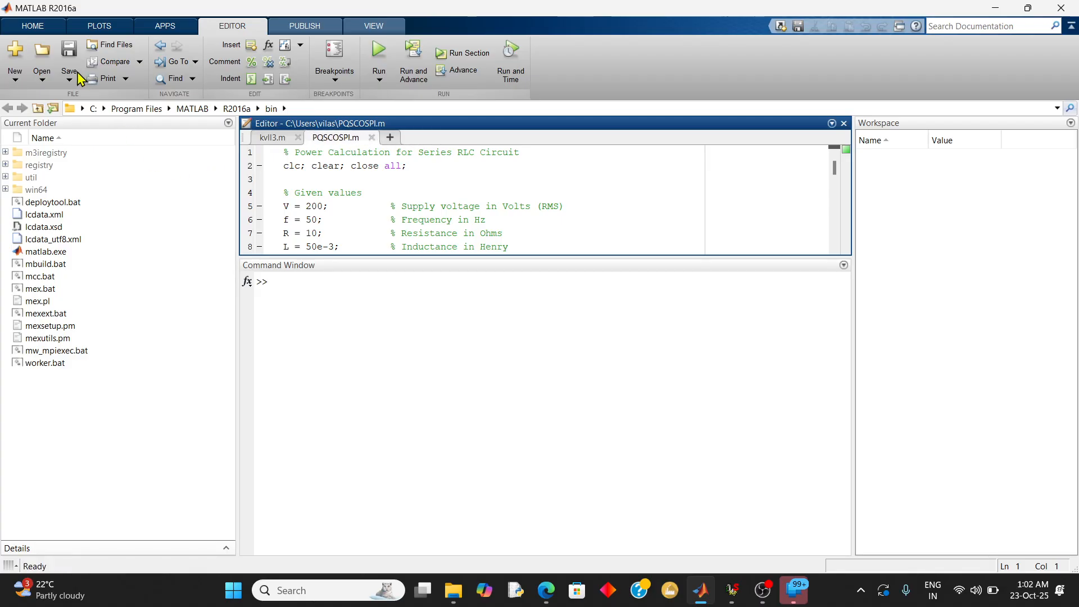
click(16, 80)
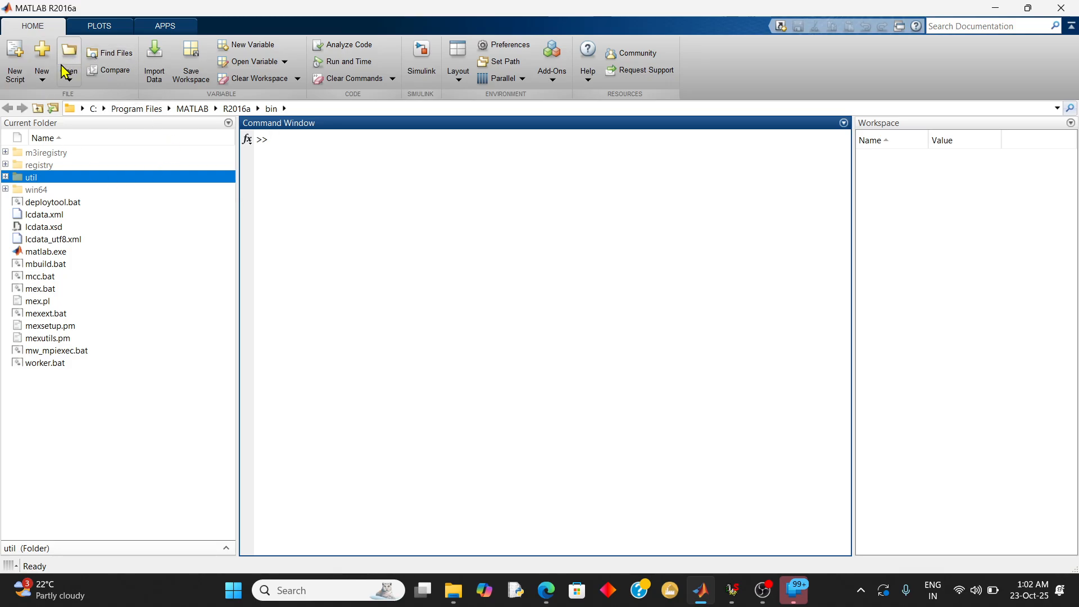
Create a blank Simulink model and maximize its window
click(42, 82)
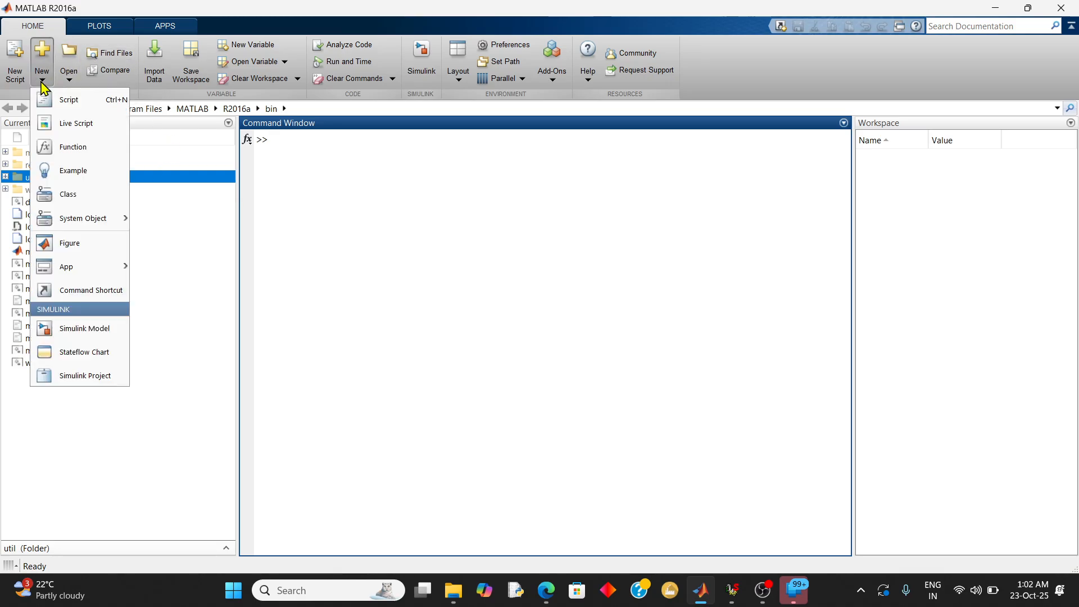
click(102, 332)
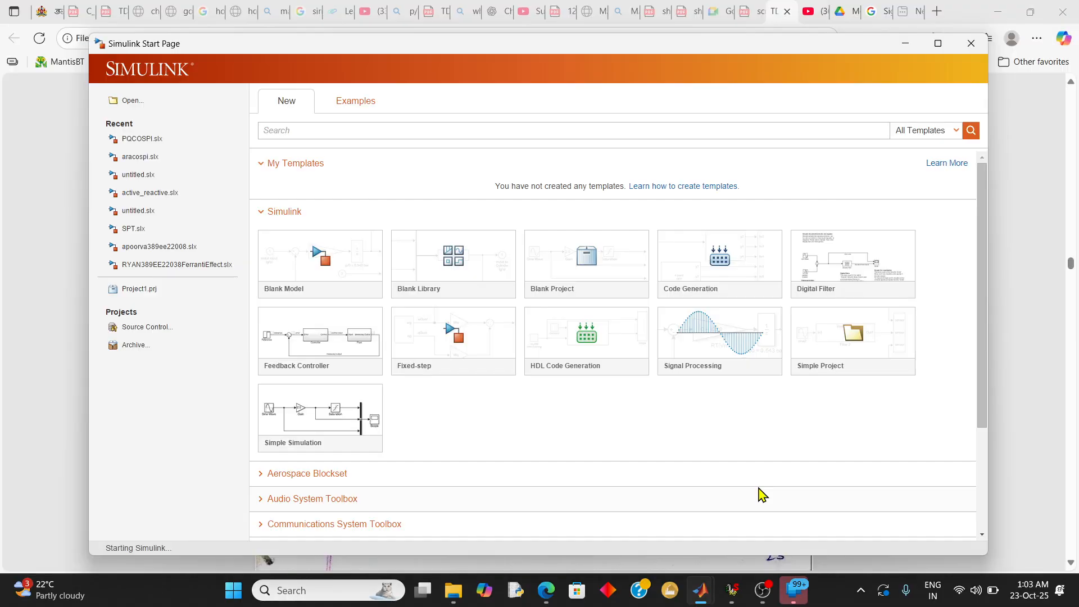
click(336, 262)
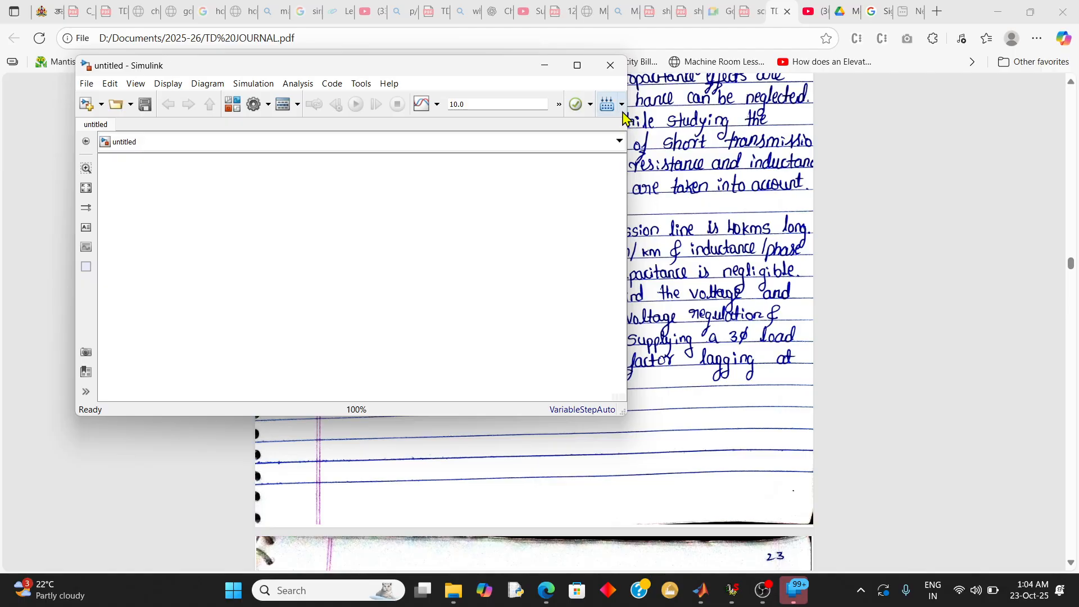
double_click(501, 66)
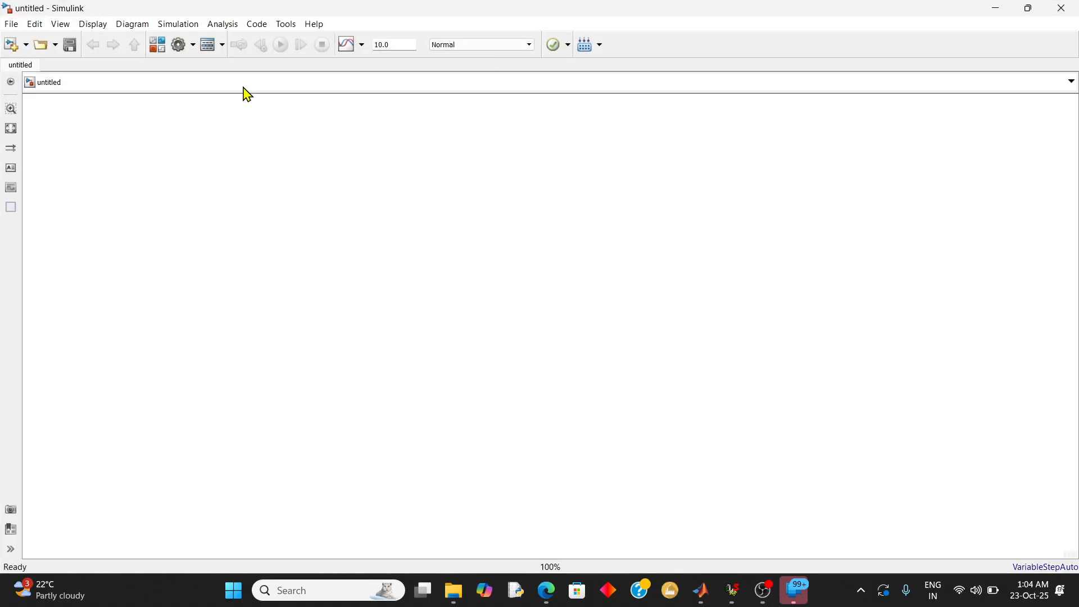
Open the Simulink library at Simscape/Power Systems/Specialized Technology/Fundamental Blocks/Electrical Sources
click(161, 51)
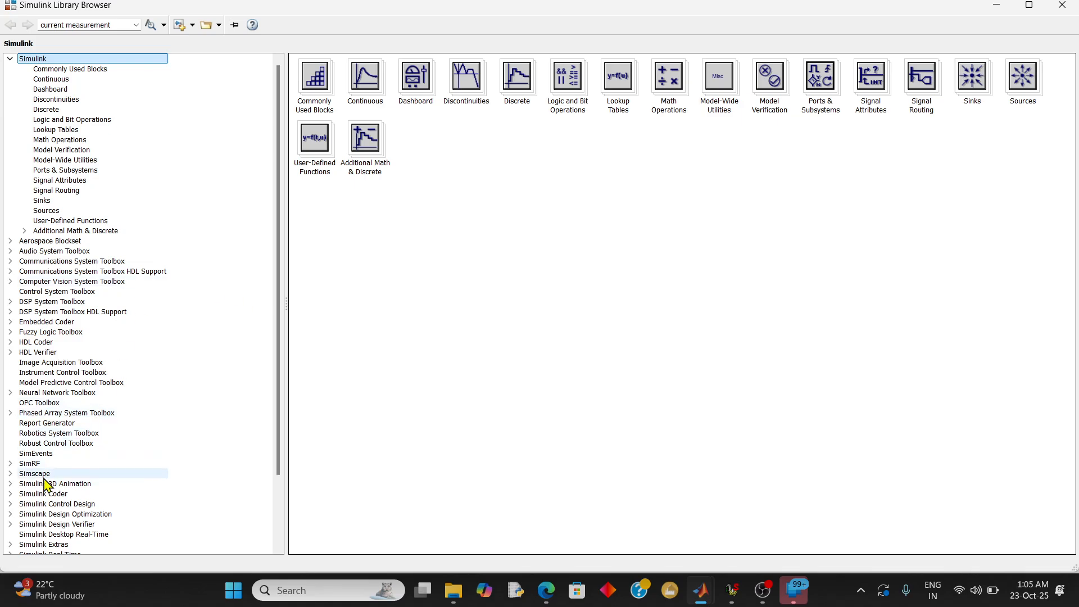
click(12, 473)
scroll(14, 475, down, 3)
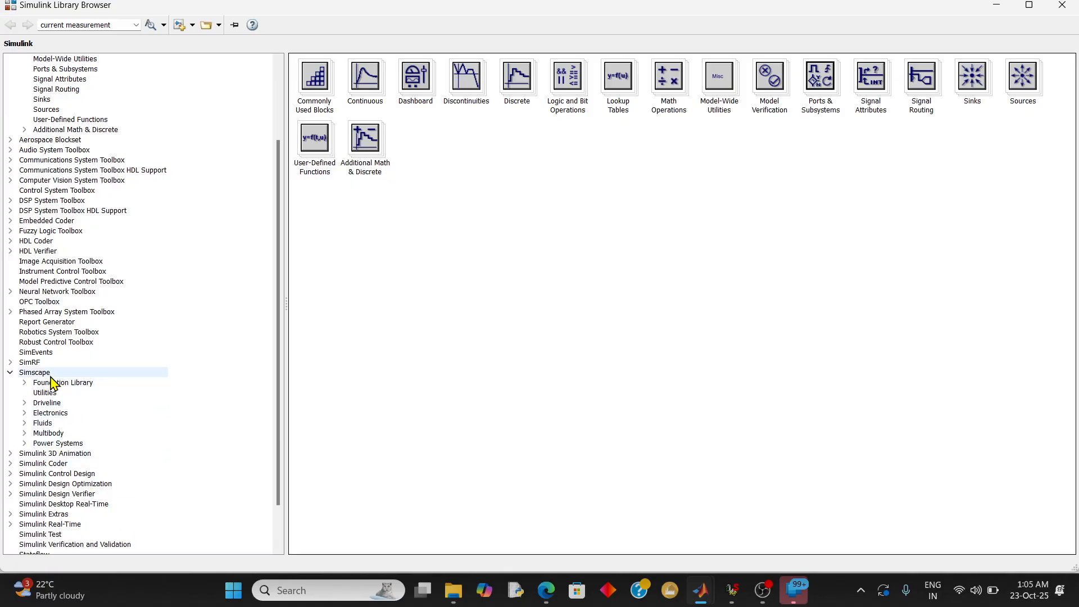
click(47, 373)
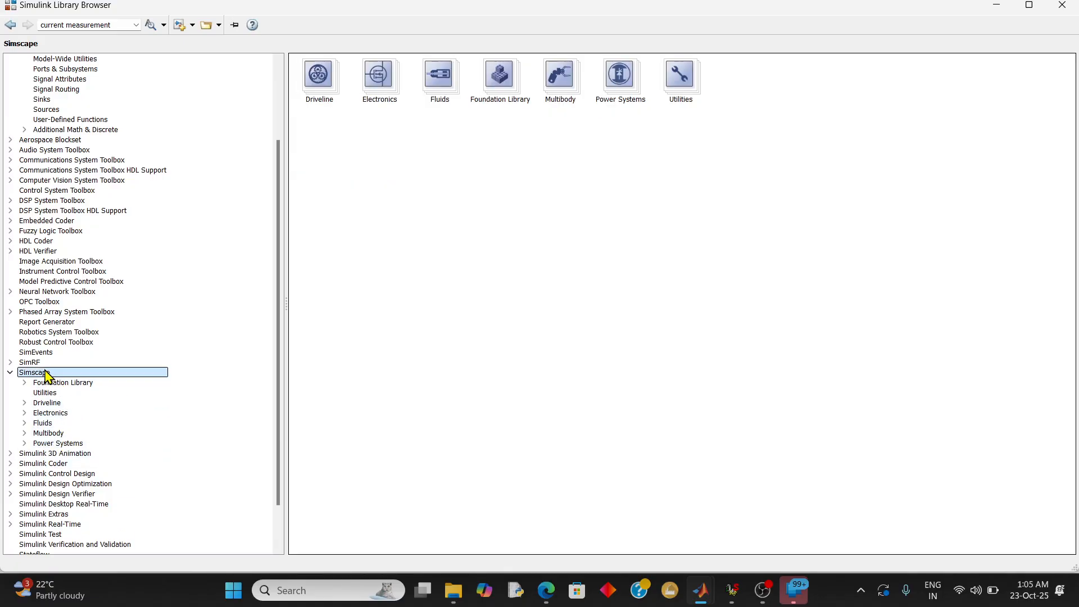
click(623, 89)
double_click(623, 85)
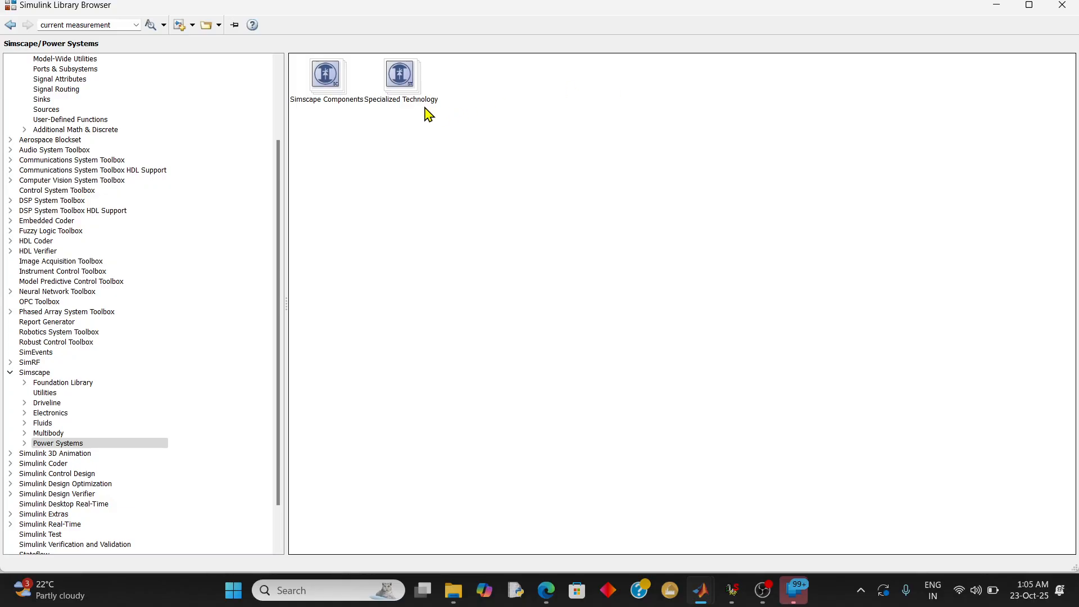
double_click(407, 81)
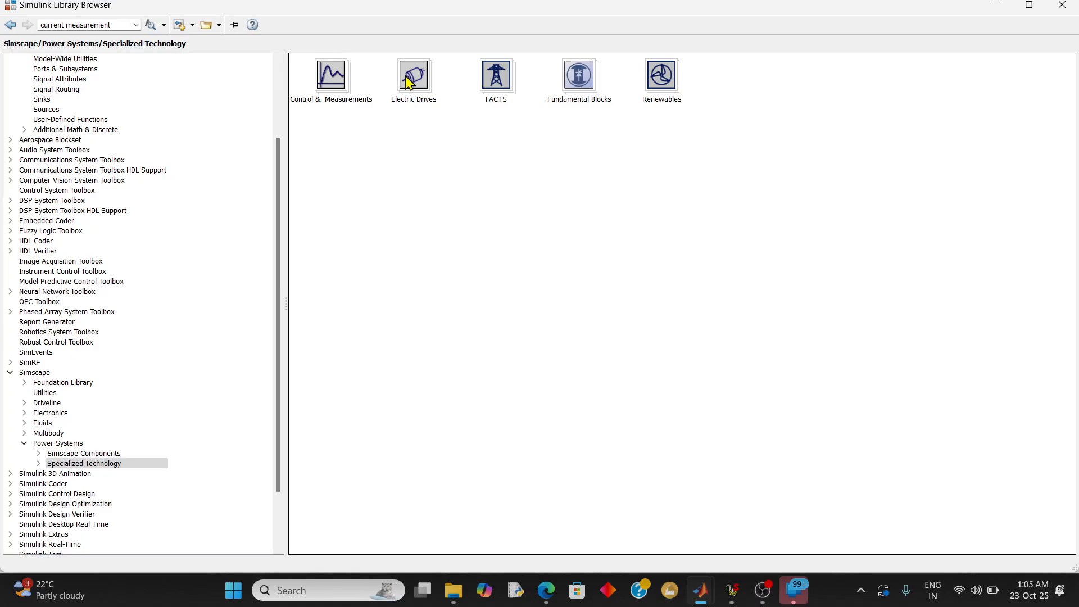
click(593, 80)
double_click(591, 79)
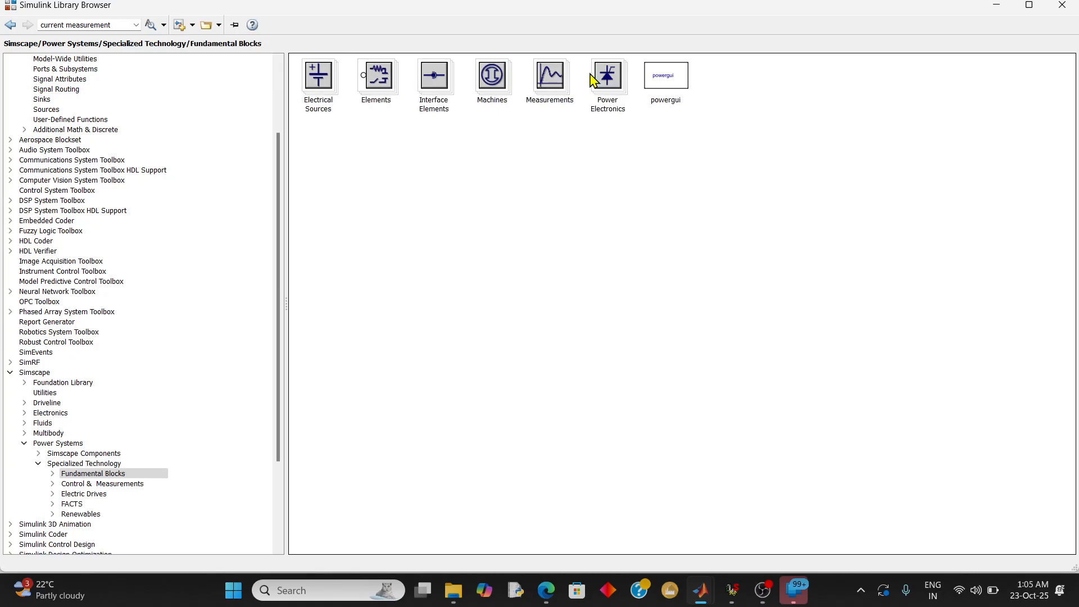
click(330, 82)
double_click(330, 81)
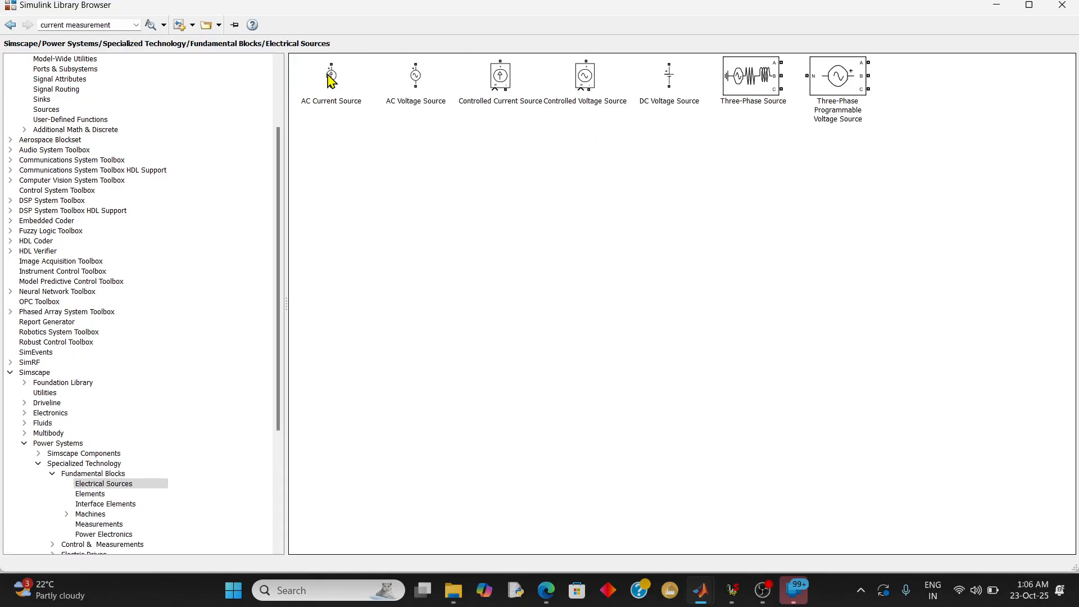
Add a Three-Phase Source block to the untitled model and place it near the left side of the canvas
click(764, 86)
right_click(763, 86)
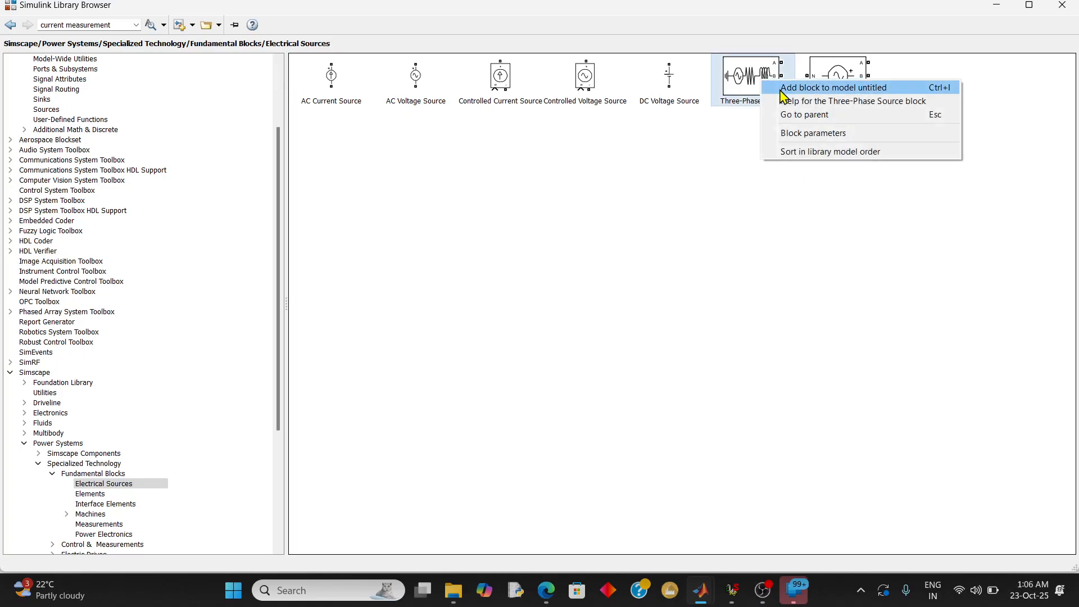
click(784, 91)
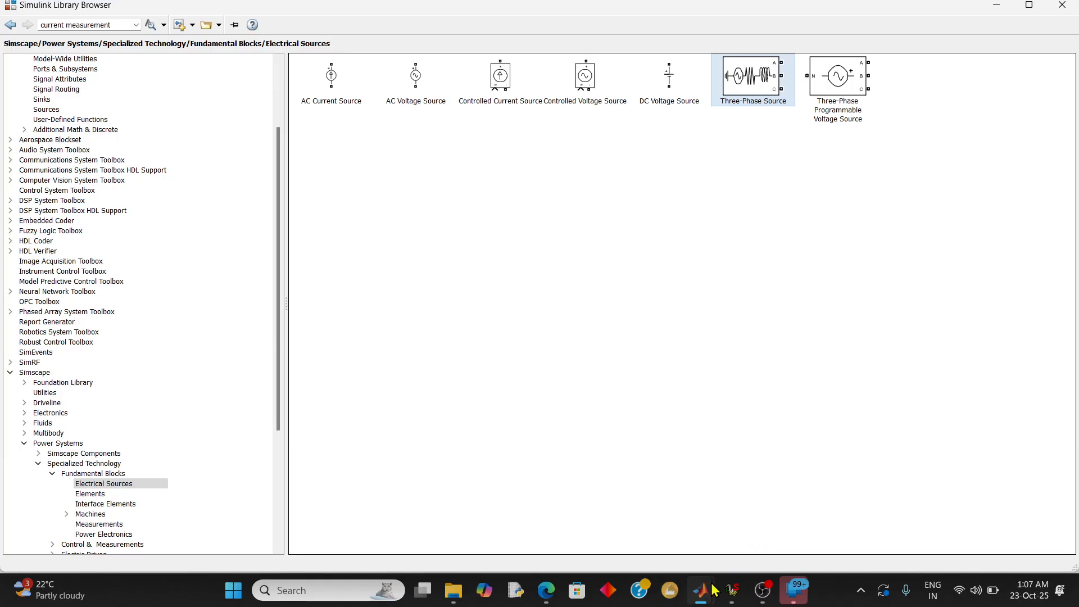
mouse_move(710, 598)
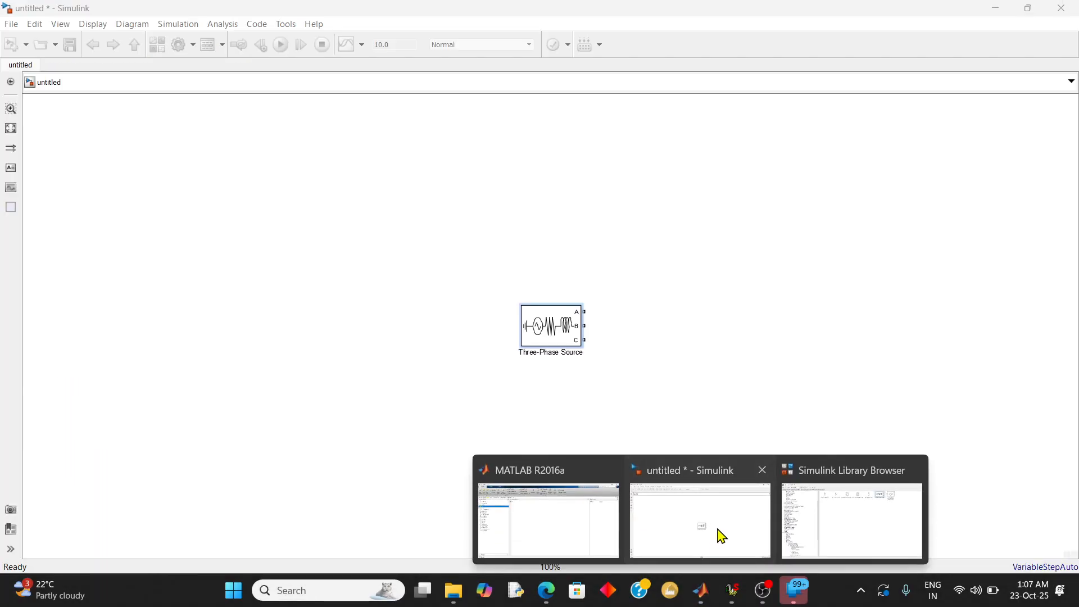
click(720, 536)
drag(544, 329, 178, 335)
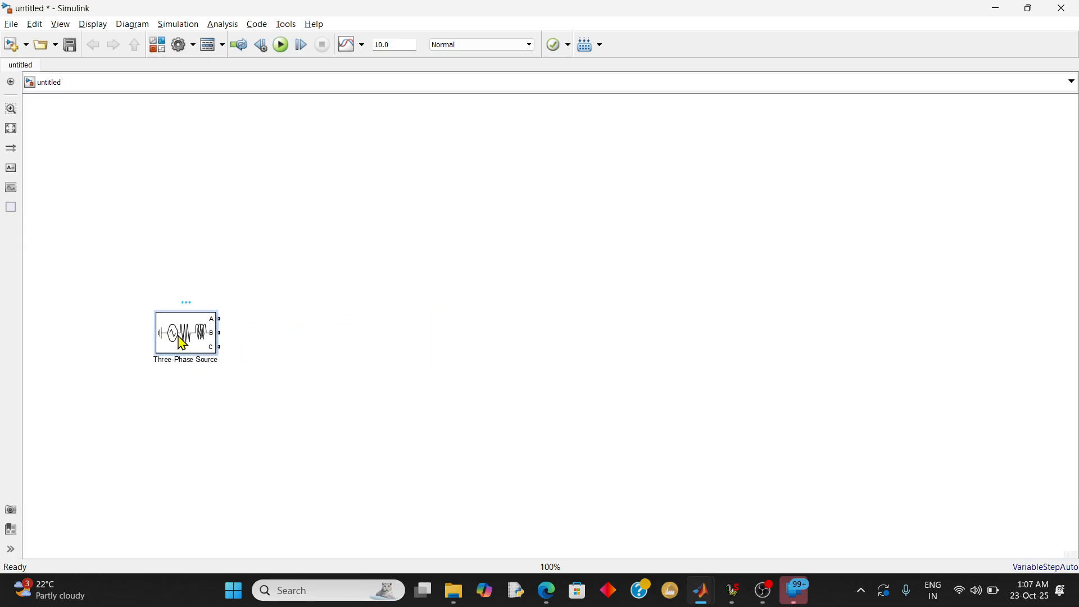
Open the Three-Phase Source block's parameters and look up the sending-end line-to-line voltage in TD JOURNAL.pdf
double_click(182, 343)
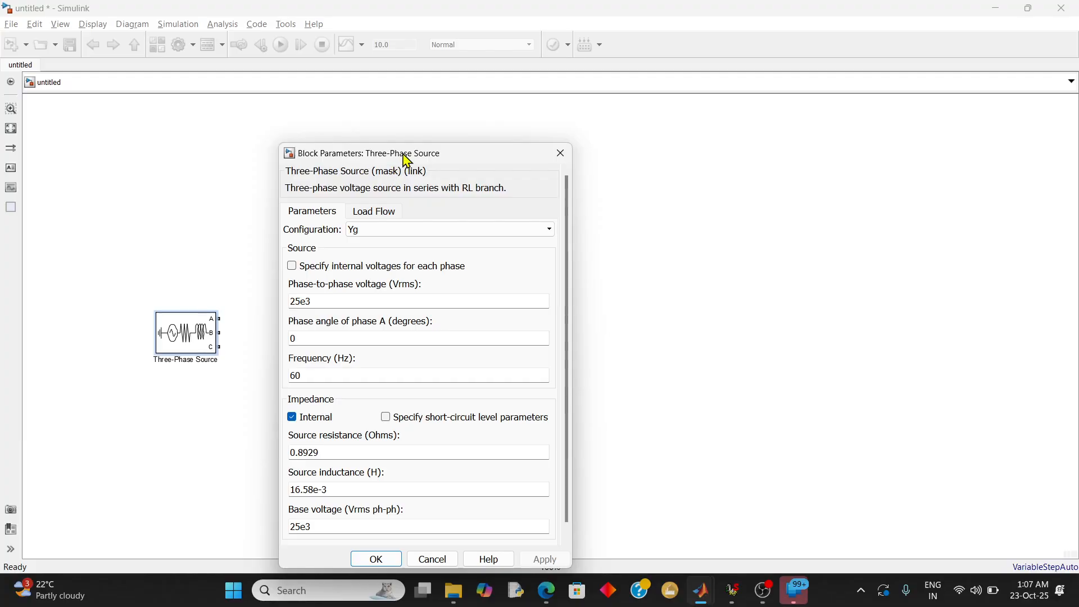
drag(415, 156, 424, 99)
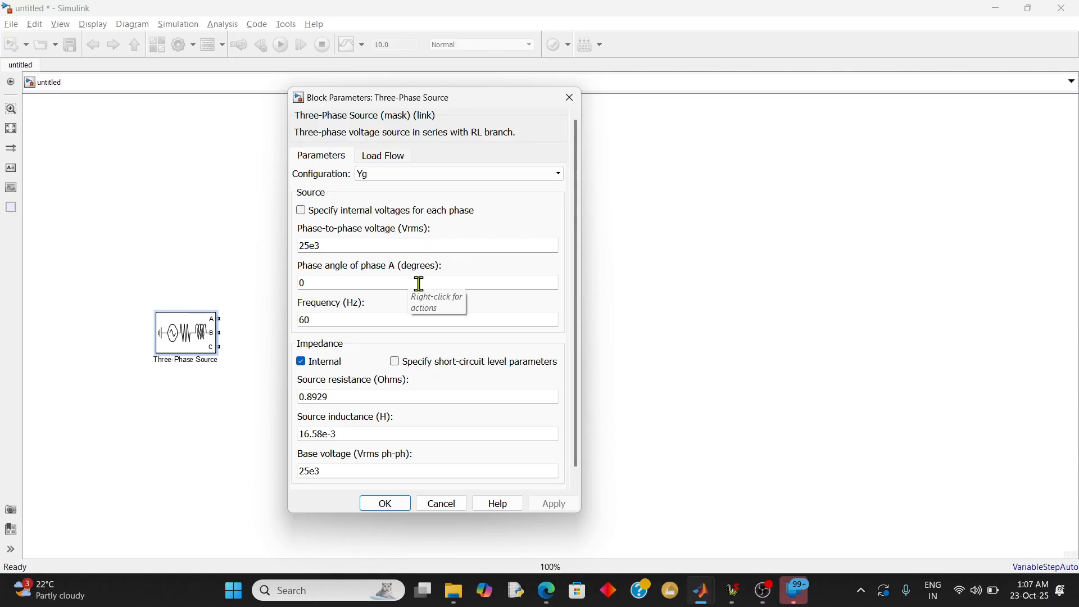
key(alt+Tab)
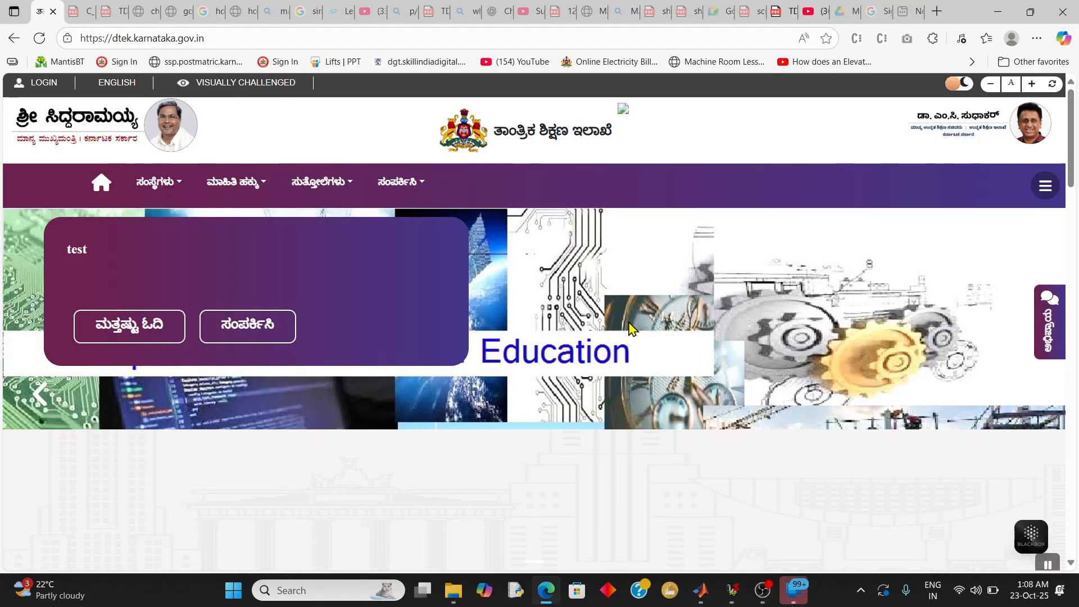
key(alt+Tab)
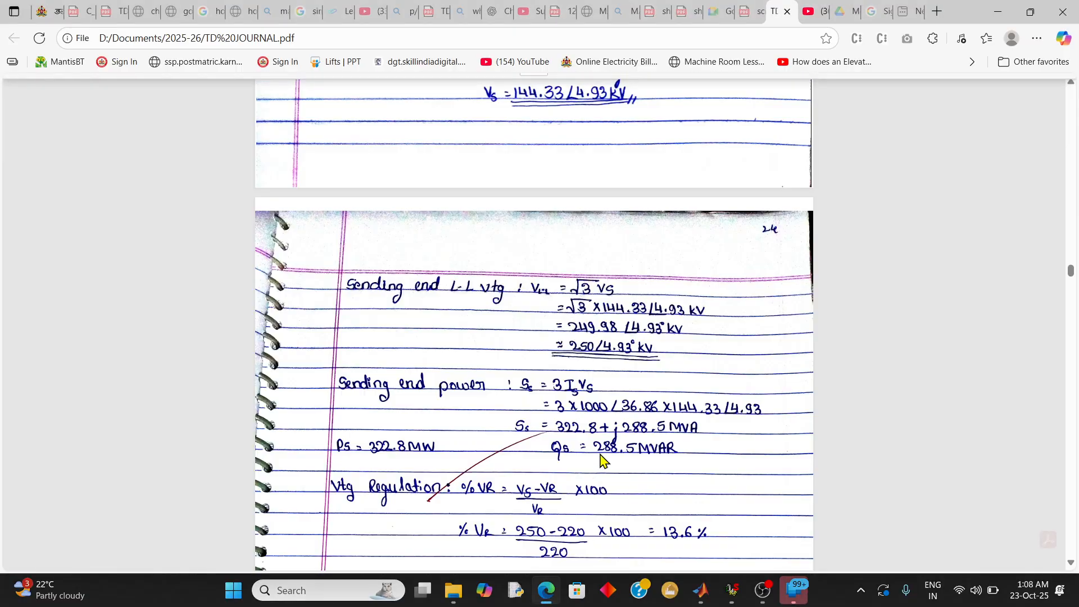
scroll(607, 340, up, 1)
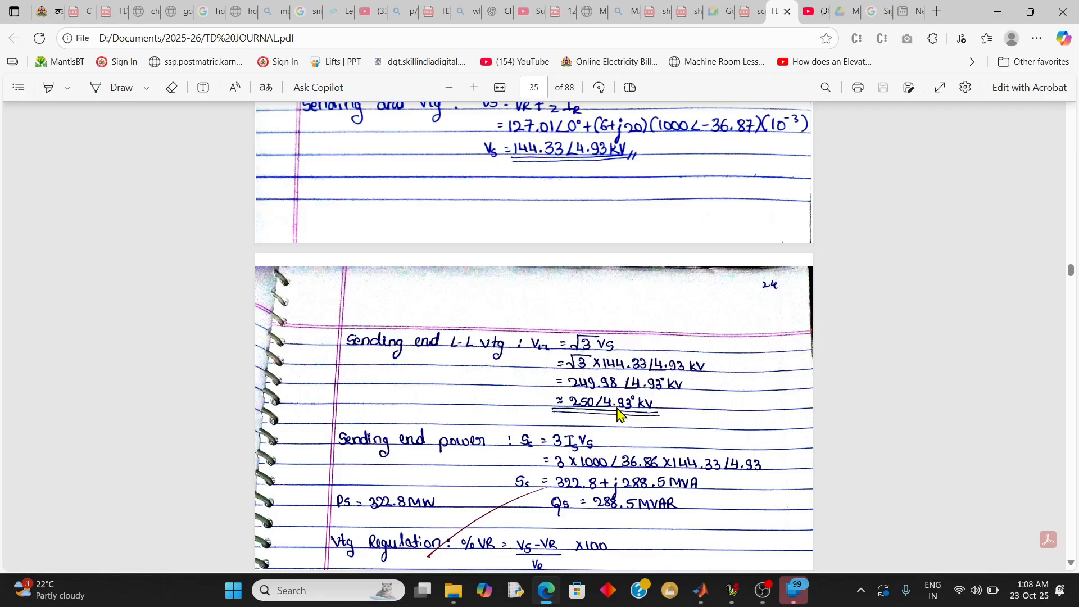
mouse_move(707, 593)
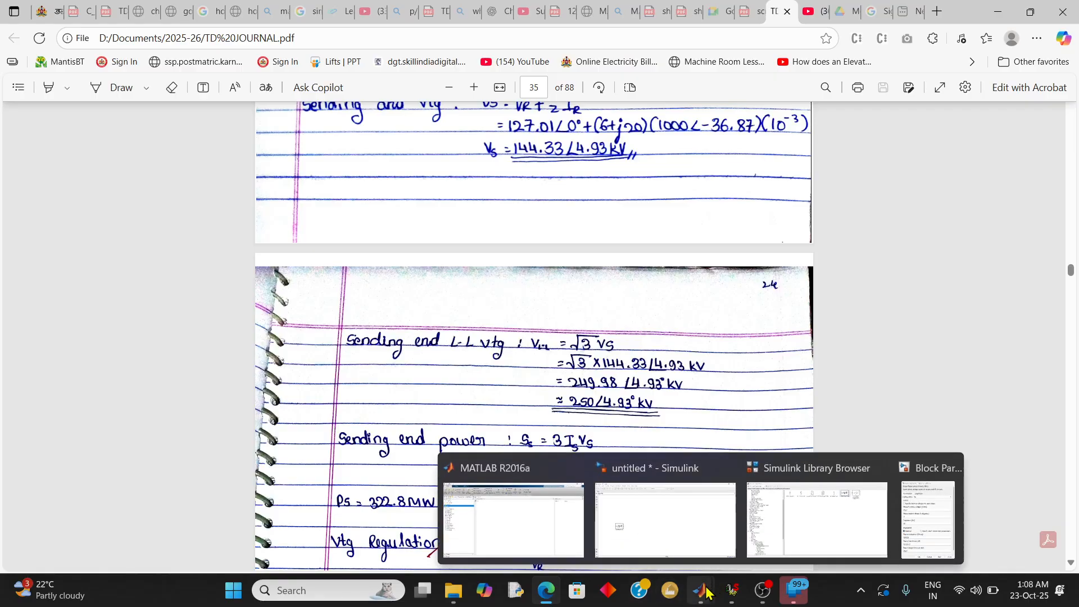
mouse_move(888, 508)
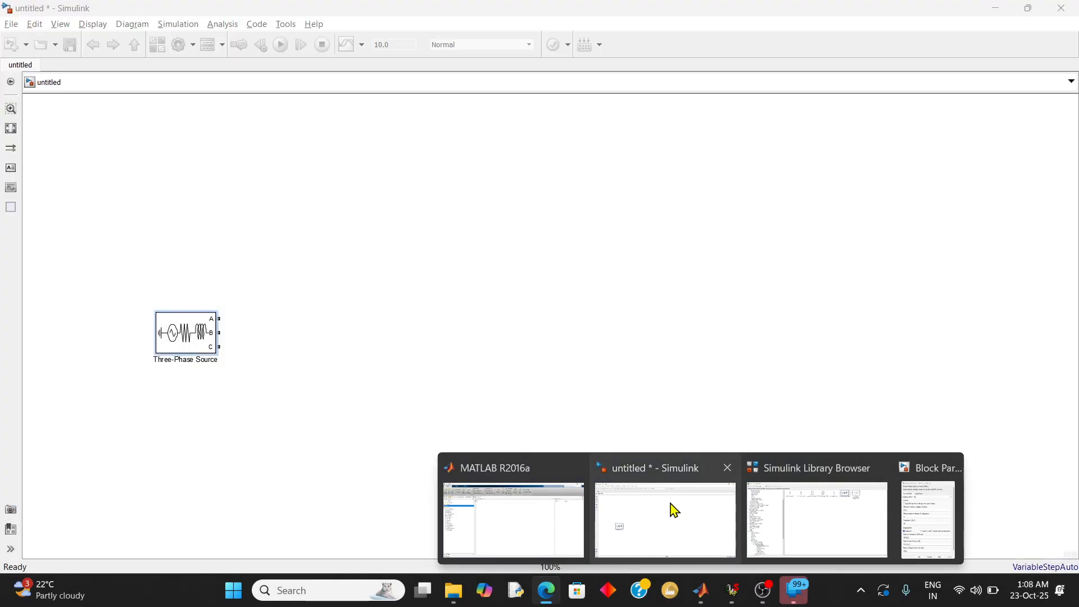
click(673, 508)
mouse_move(701, 591)
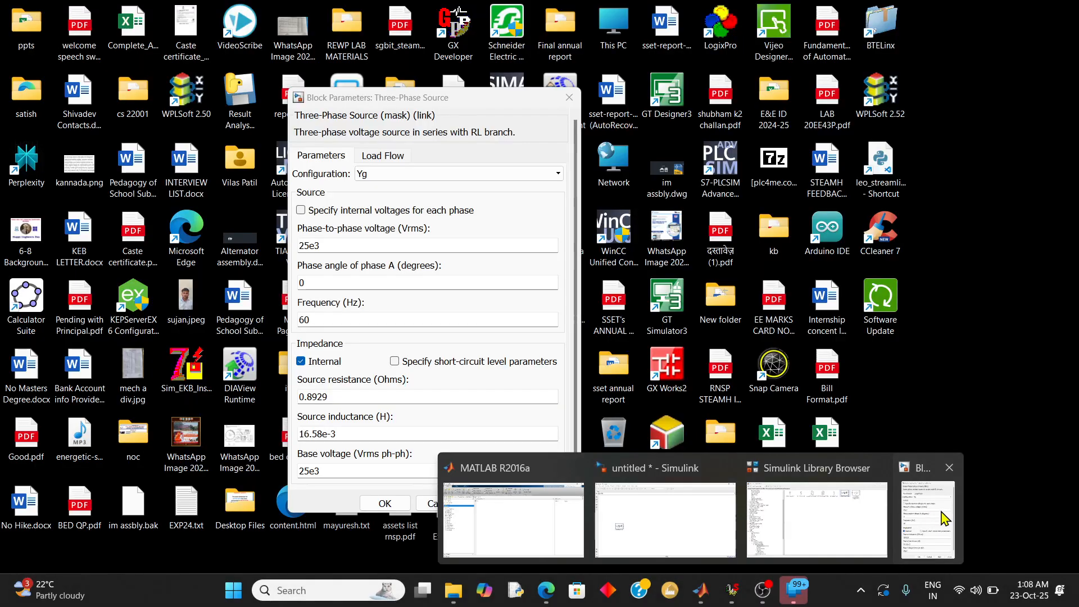
click(944, 518)
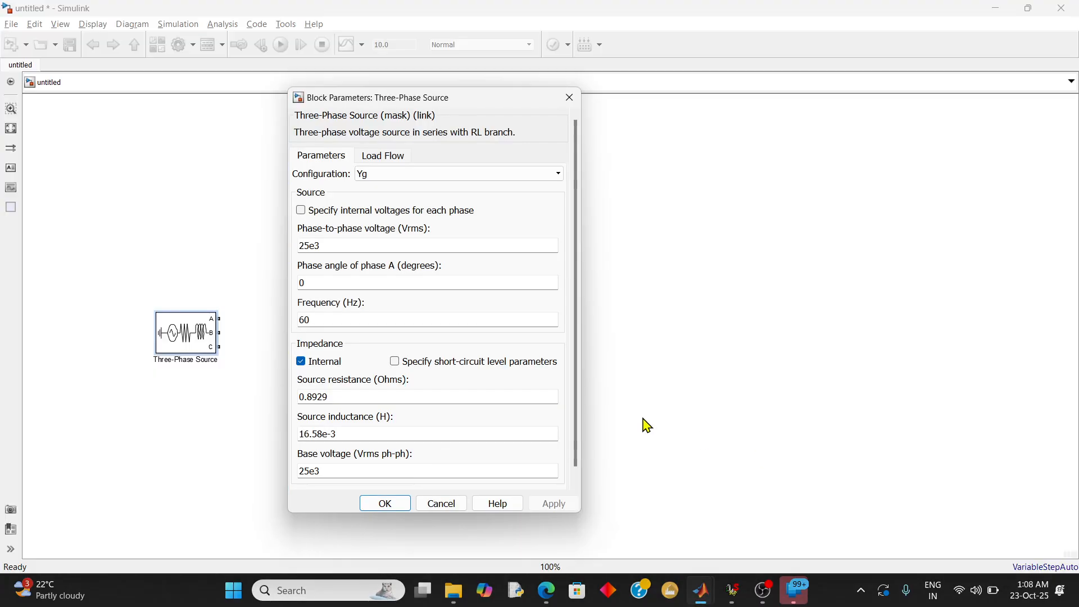
Set the source's phase-to-phase voltage to 250e3 Vrms, disable its internal impedance and apply the parameters
double_click(309, 247)
click(310, 247)
text(0)
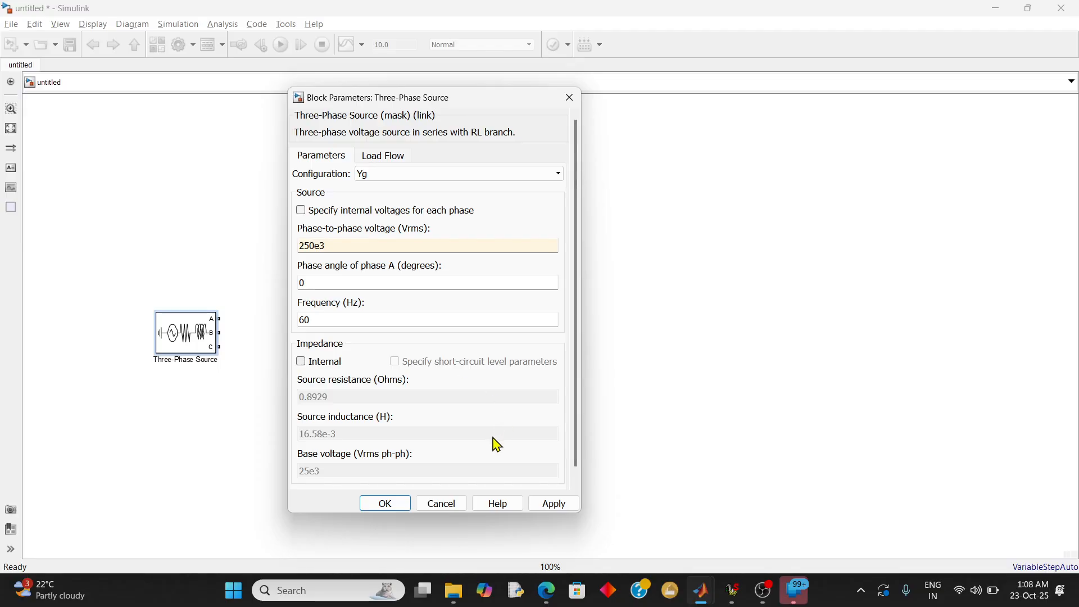
click(548, 507)
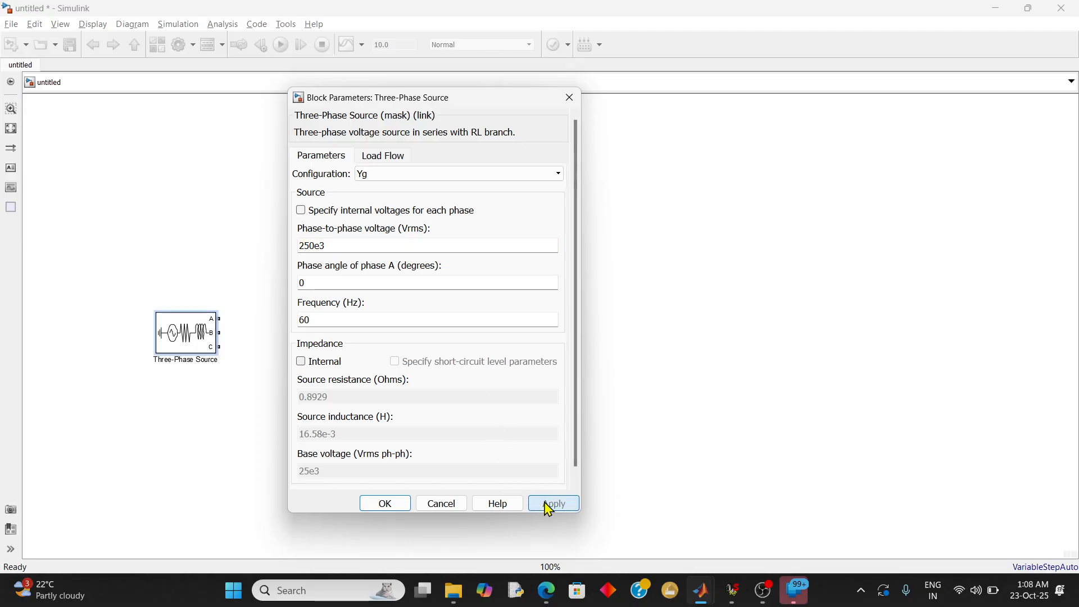
Accept the Three-Phase Source parameters and open the Measurements library within Fundamental Blocks
click(387, 504)
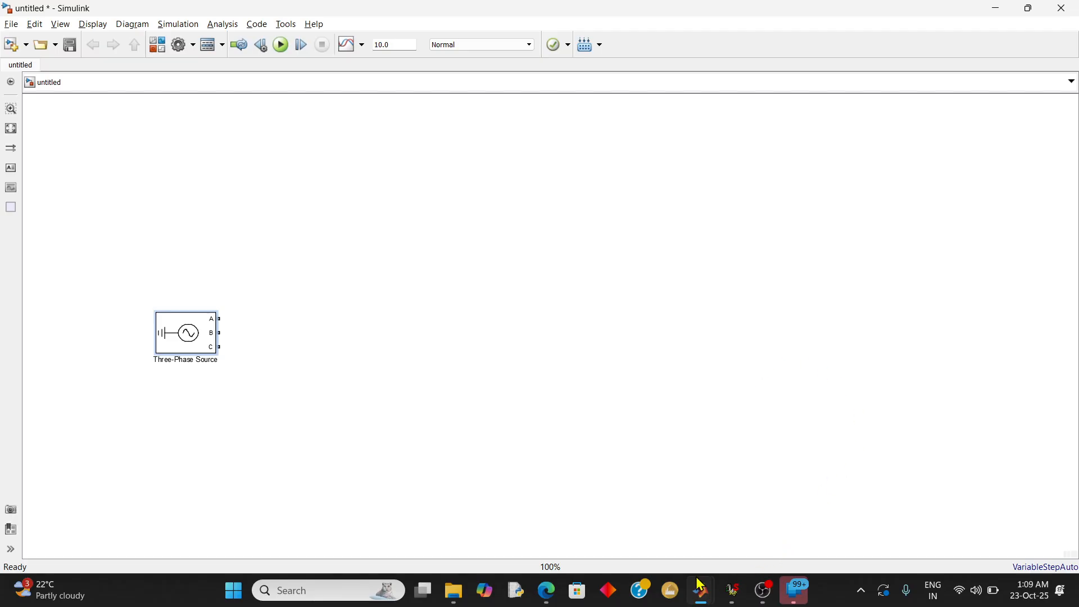
mouse_move(700, 590)
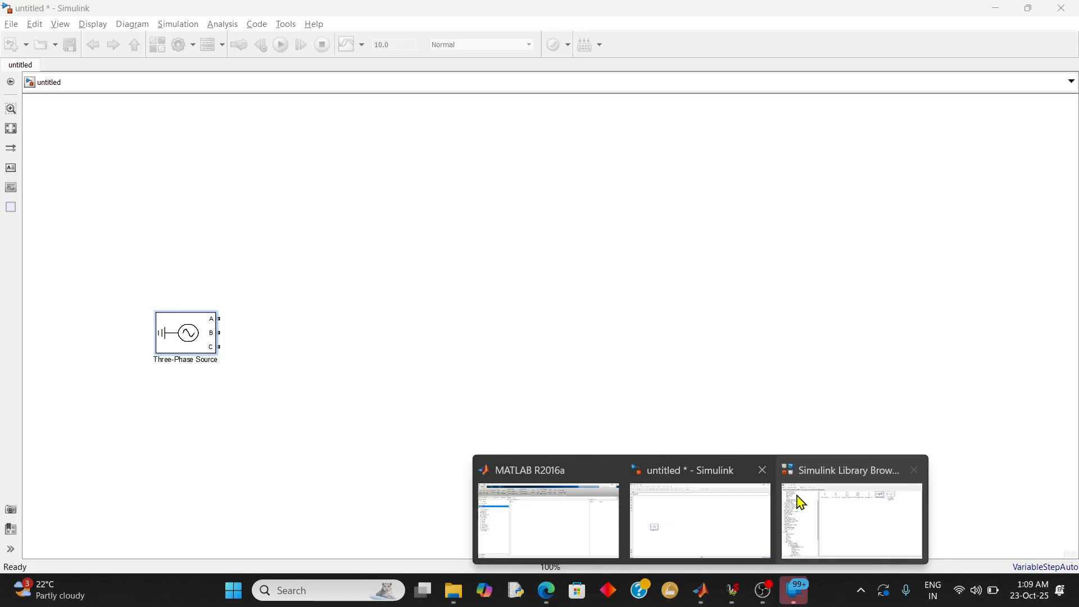
click(825, 500)
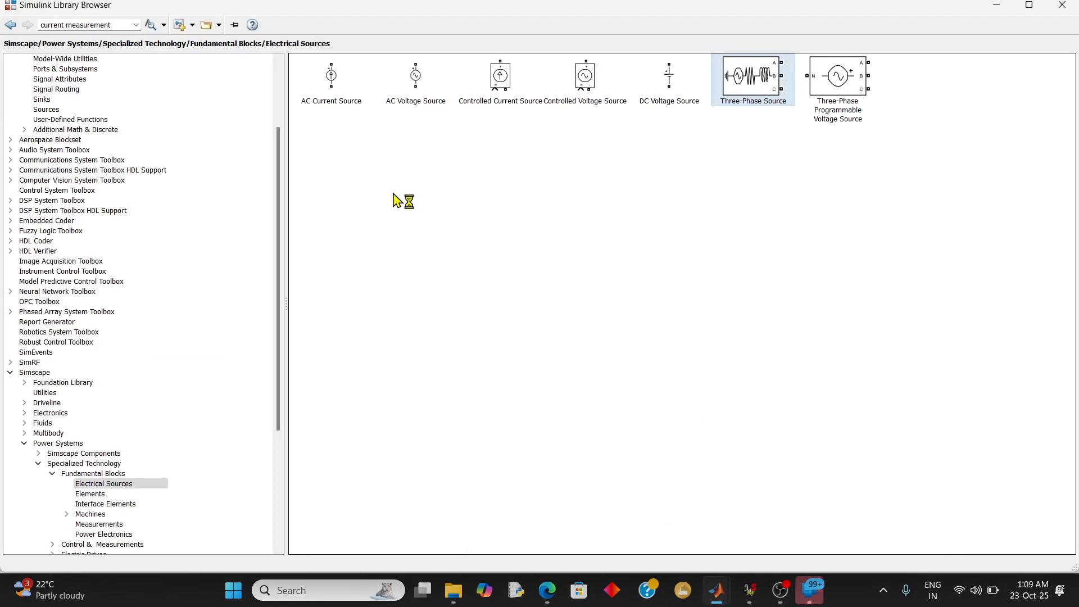
click(9, 25)
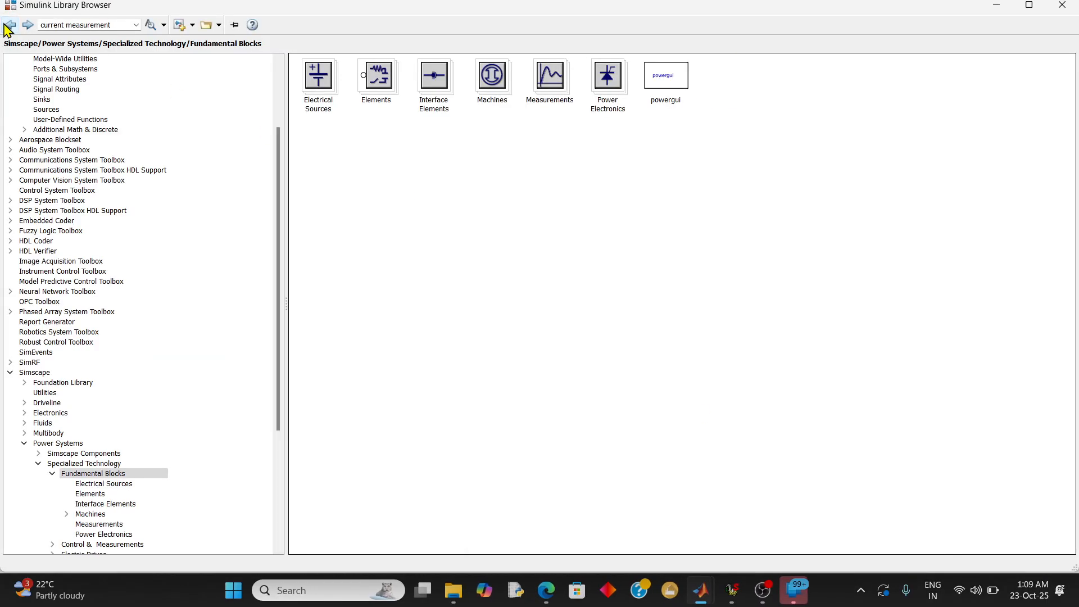
click(554, 87)
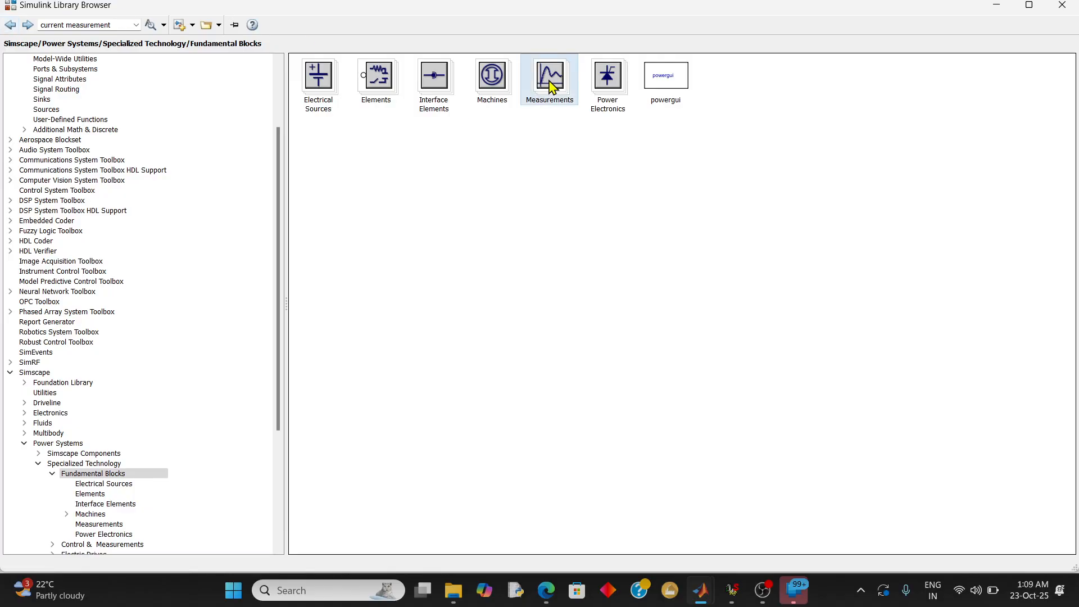
double_click(550, 82)
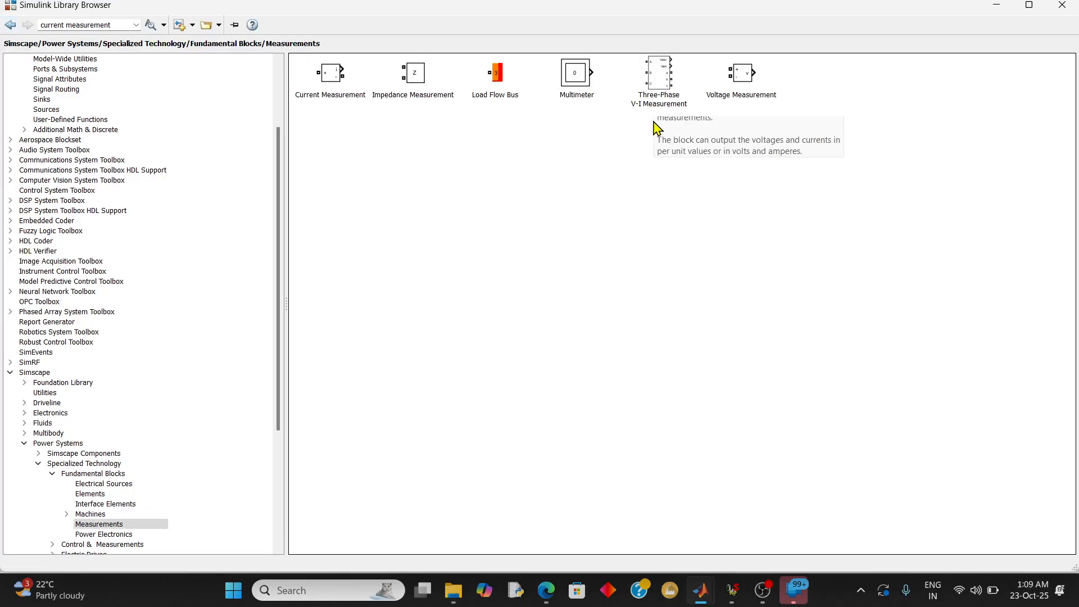
Add a Three-Phase V-I Measurement block to the untitled model and place it just to the right of the Three-Phase Source
click(656, 69)
right_click(656, 66)
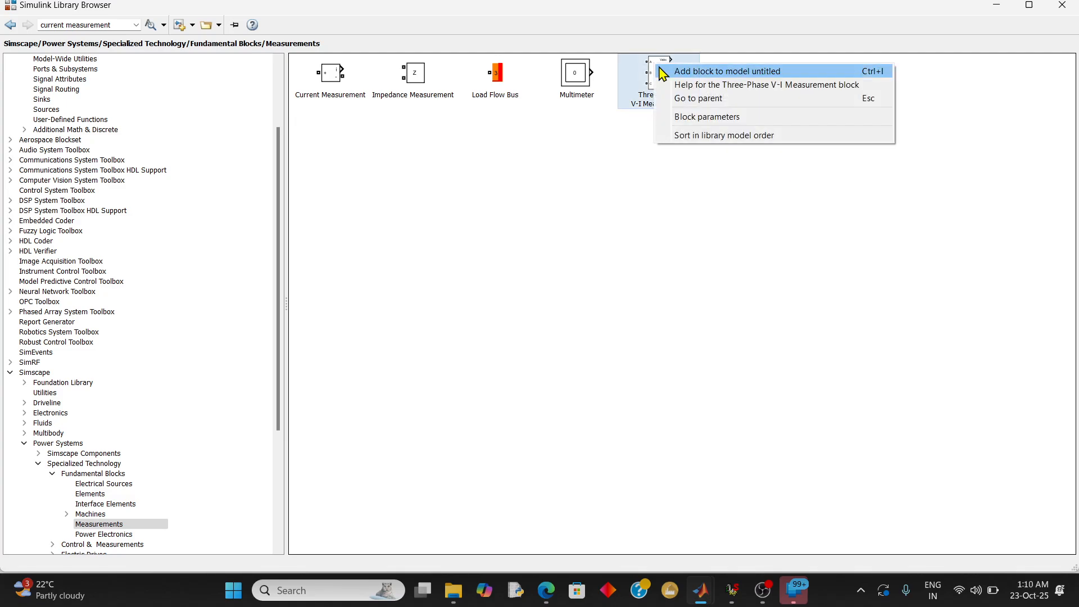
click(708, 72)
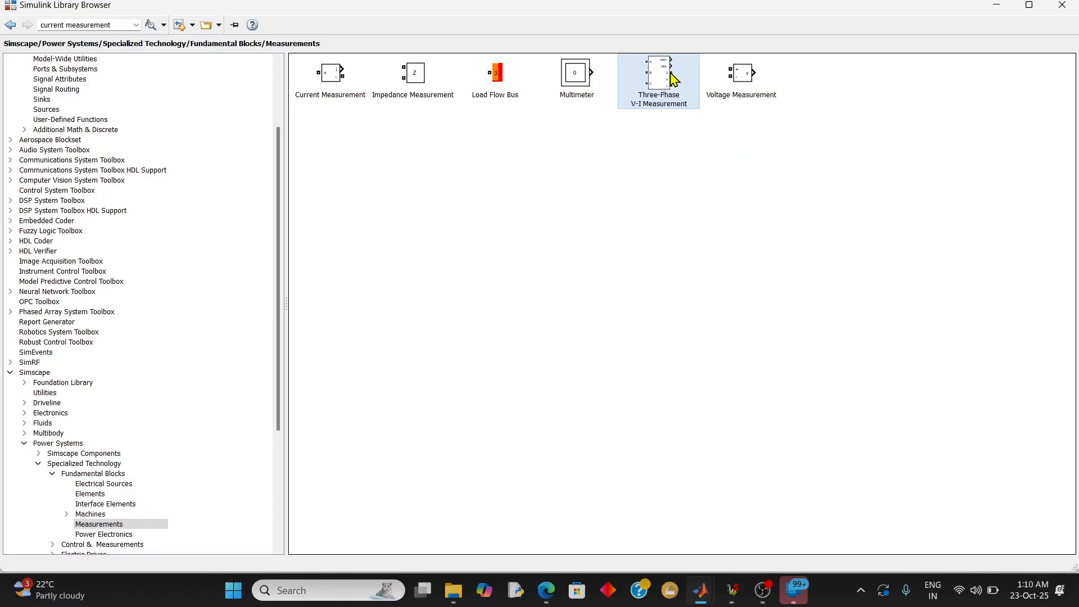
click(1000, 7)
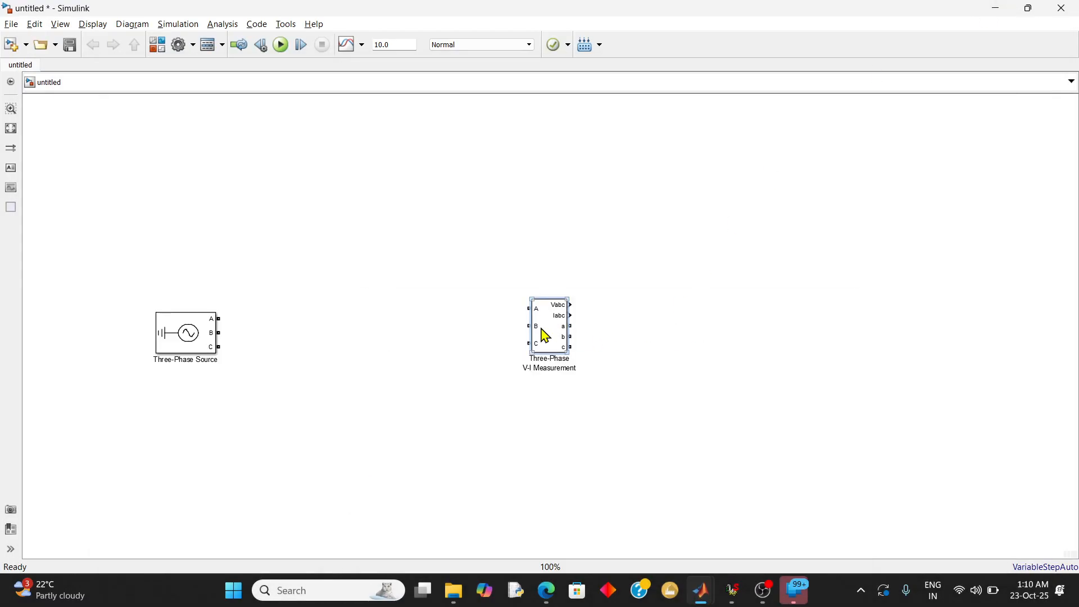
drag(545, 335, 260, 336)
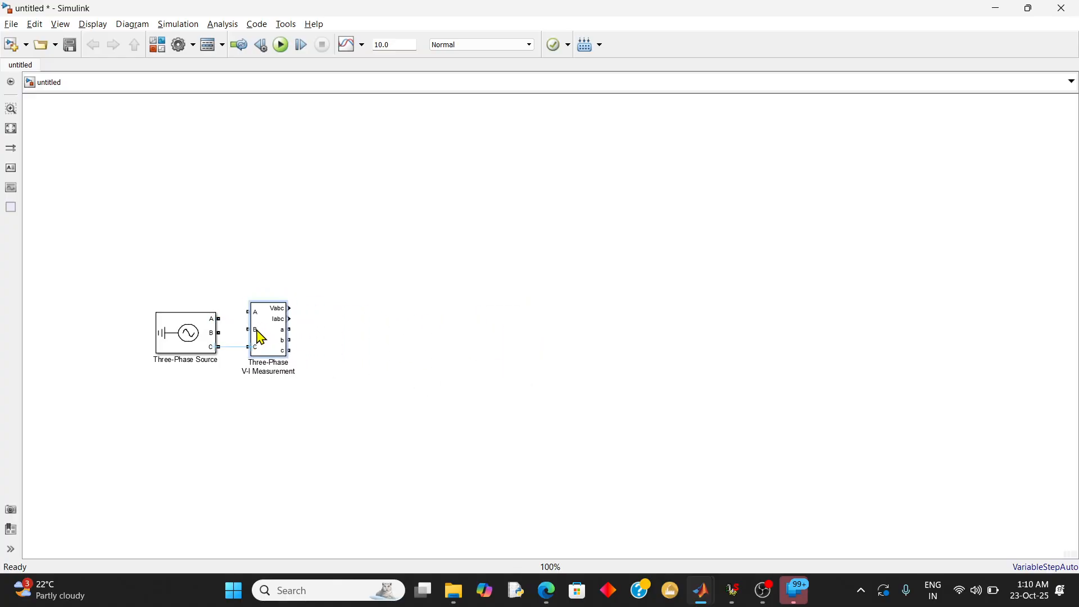
Connect the Three-Phase Source's A, B and C terminals to the matching inputs of the Three-Phase V-I Measurement block
click(230, 347)
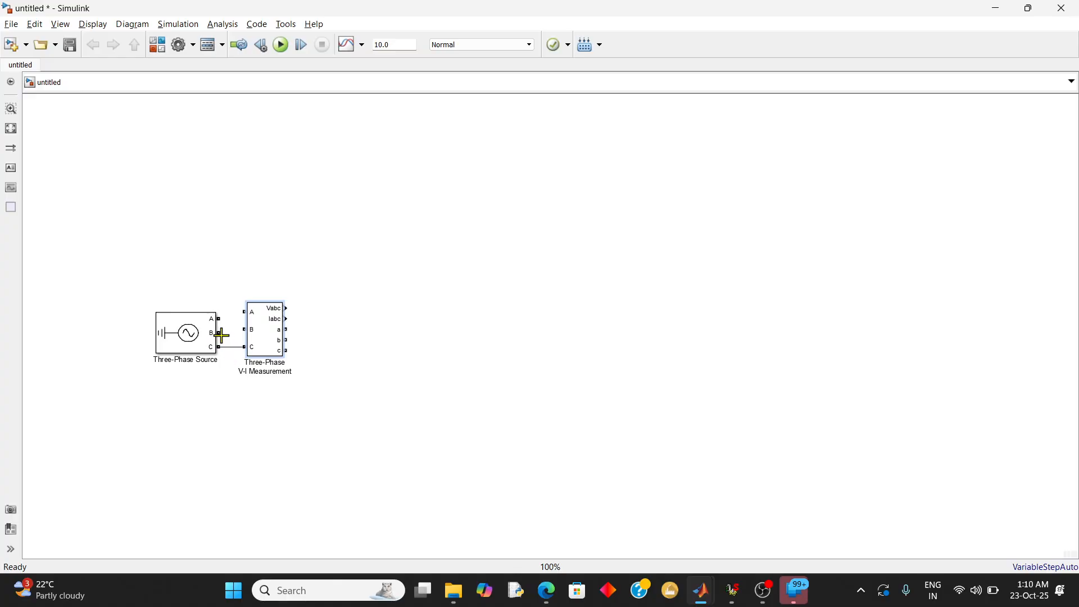
drag(222, 336, 246, 312)
click(270, 319)
Set the Three-Phase V-I Measurement block's voltage measurement to phase-to-ground and current measurement to yes, and accept the parameters
double_click(264, 336)
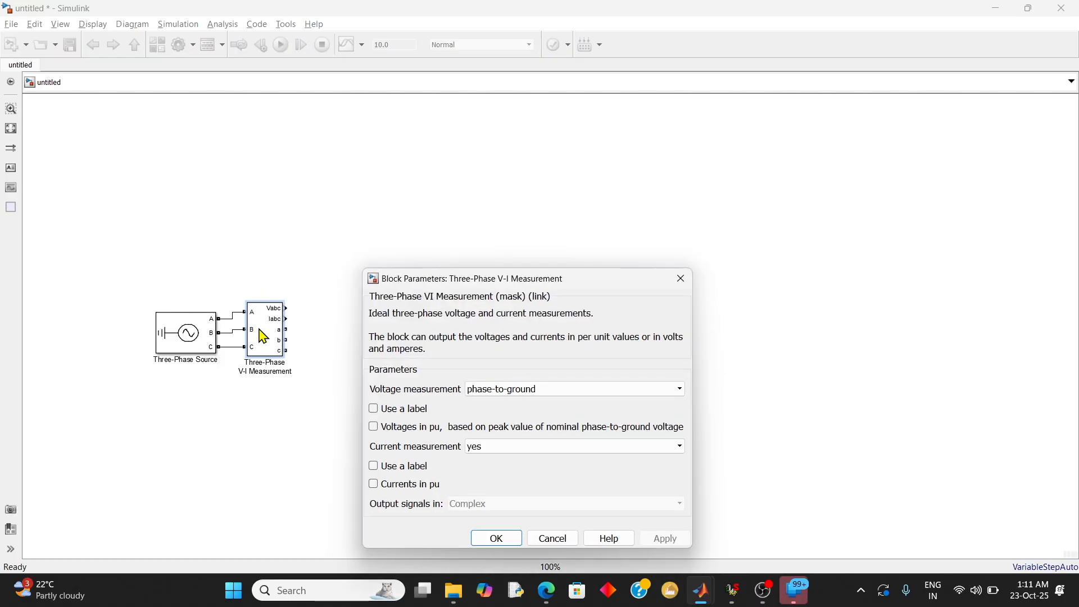
drag(494, 280, 513, 173)
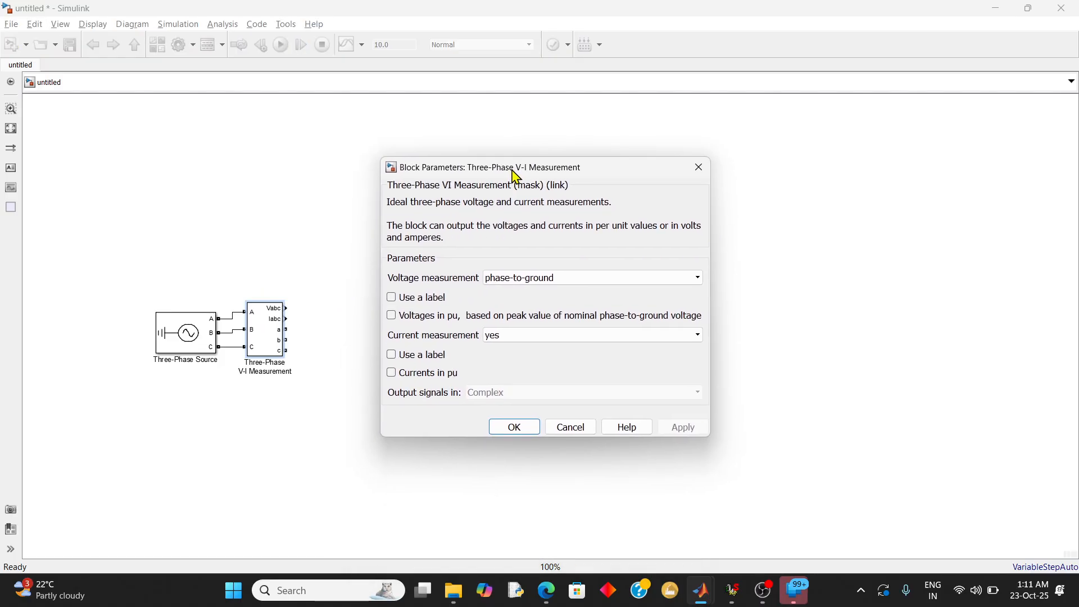
click(521, 277)
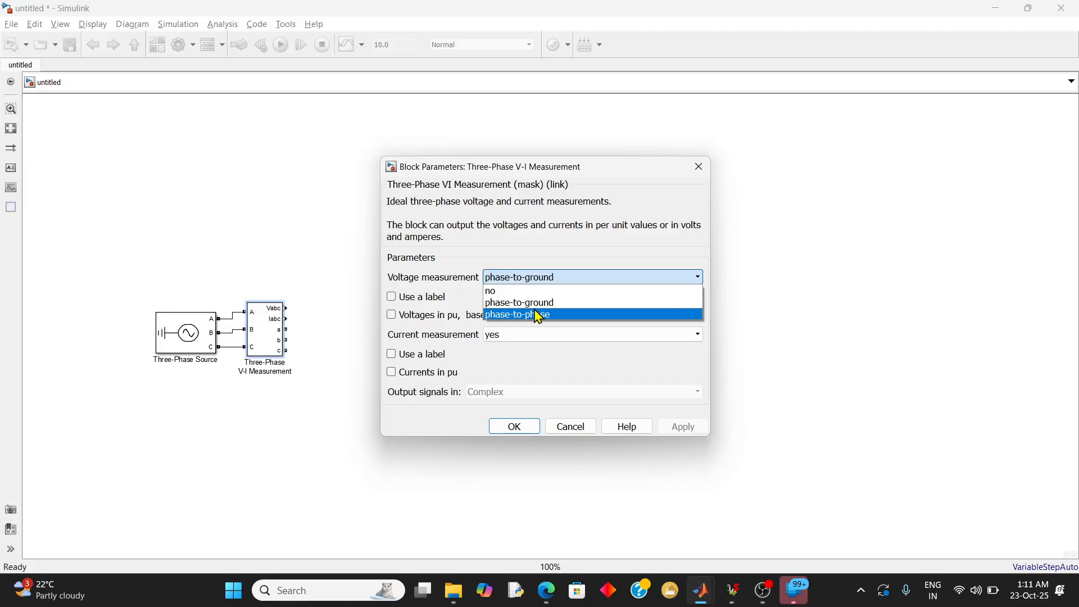
click(538, 306)
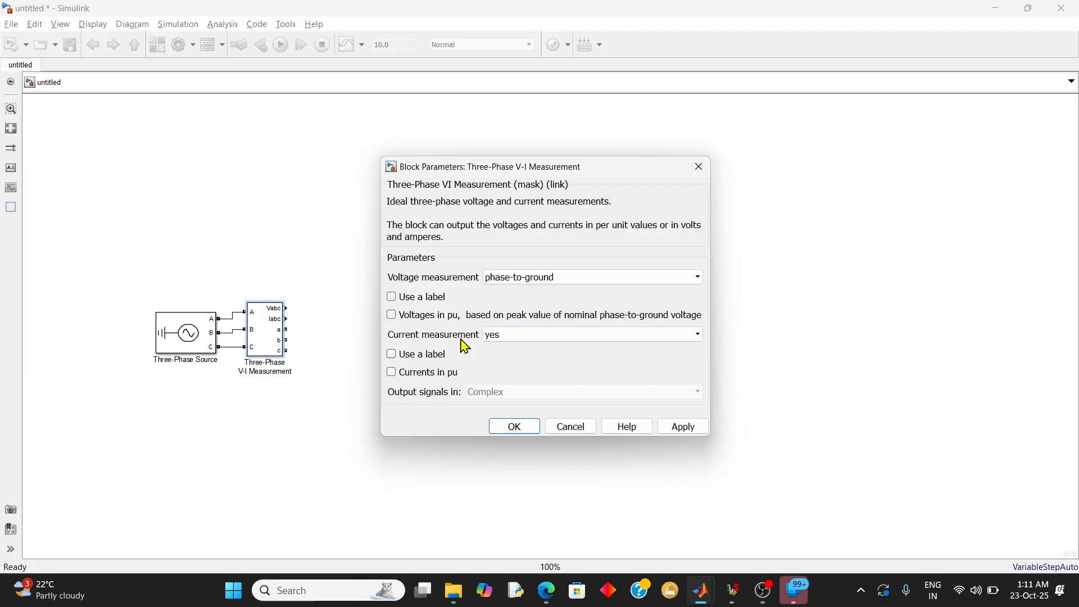
click(519, 337)
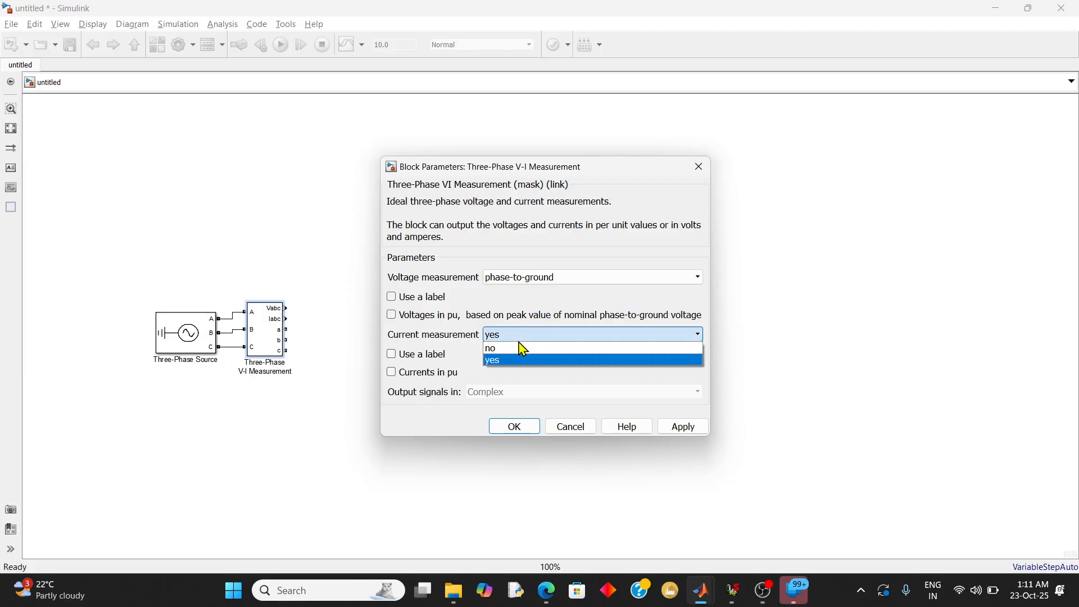
click(519, 362)
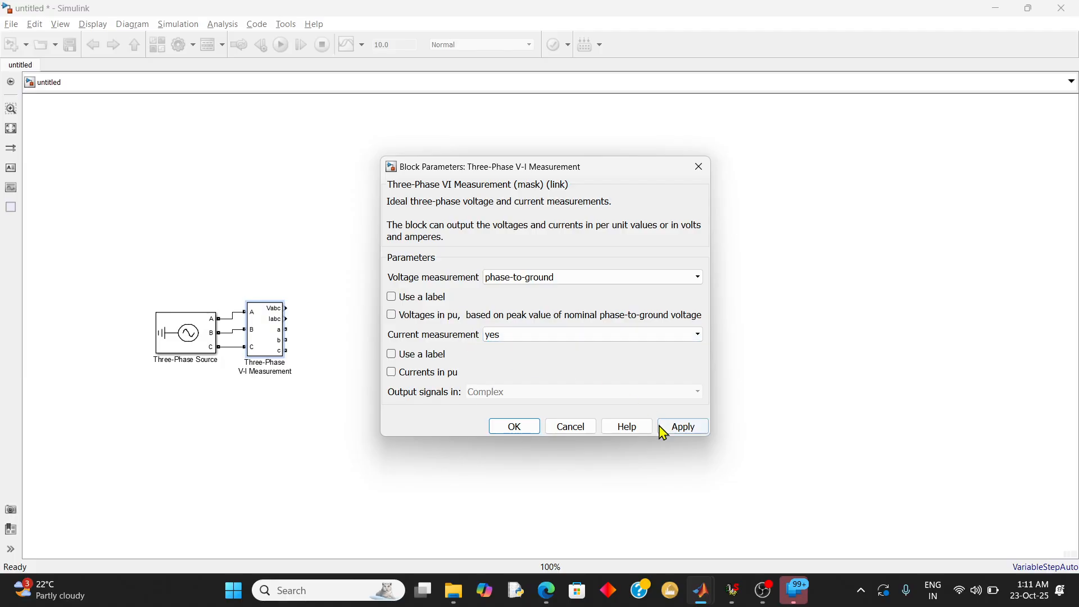
click(679, 430)
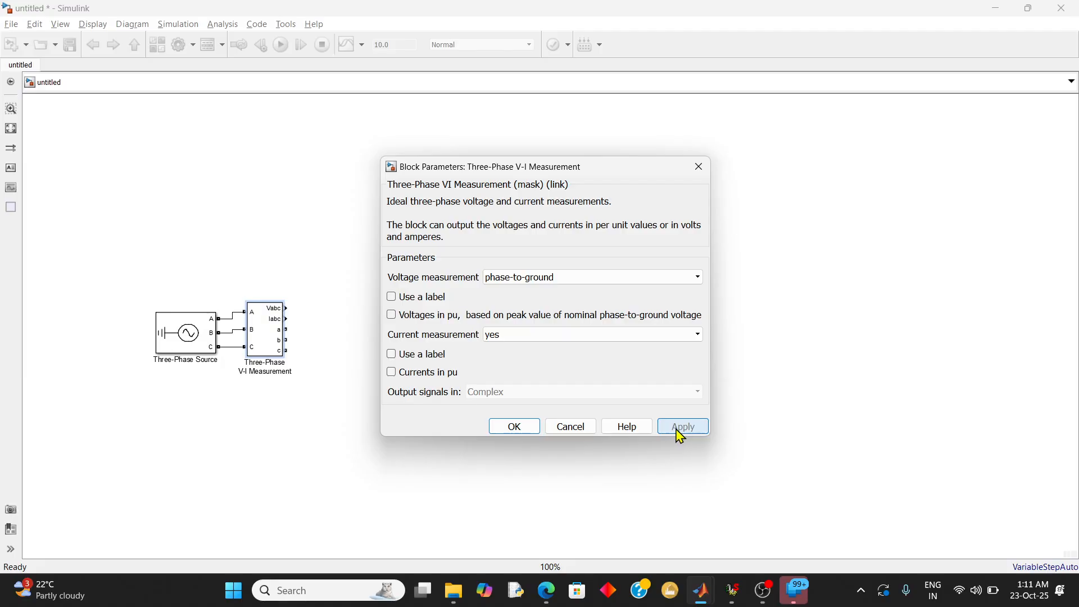
click(532, 431)
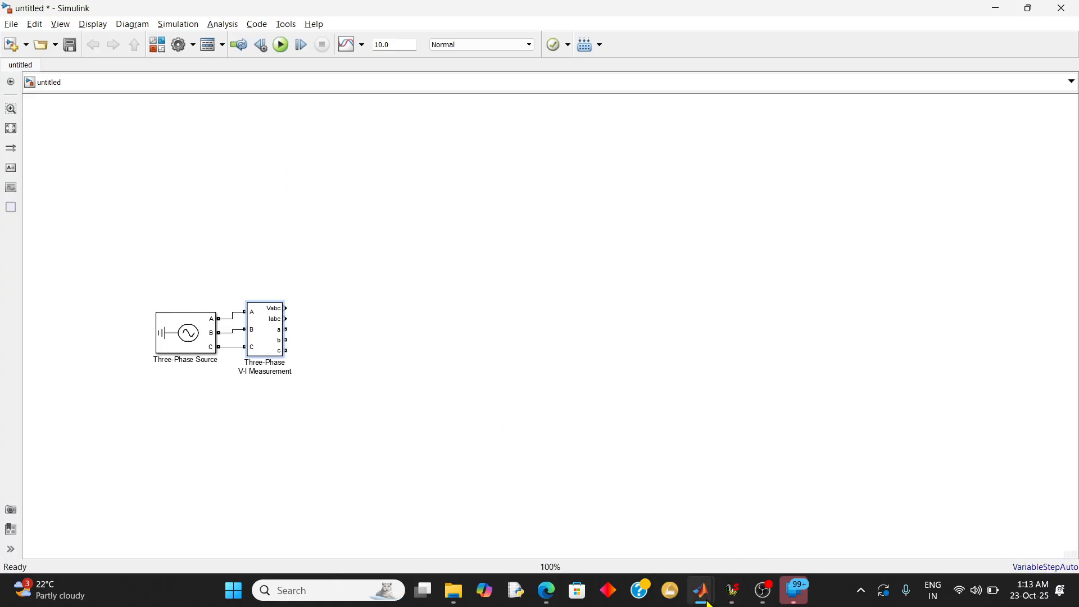
Open the Elements library within Fundamental Blocks and close the Three-Phase Transformer 12 Terminals parameters
mouse_move(701, 589)
click(841, 528)
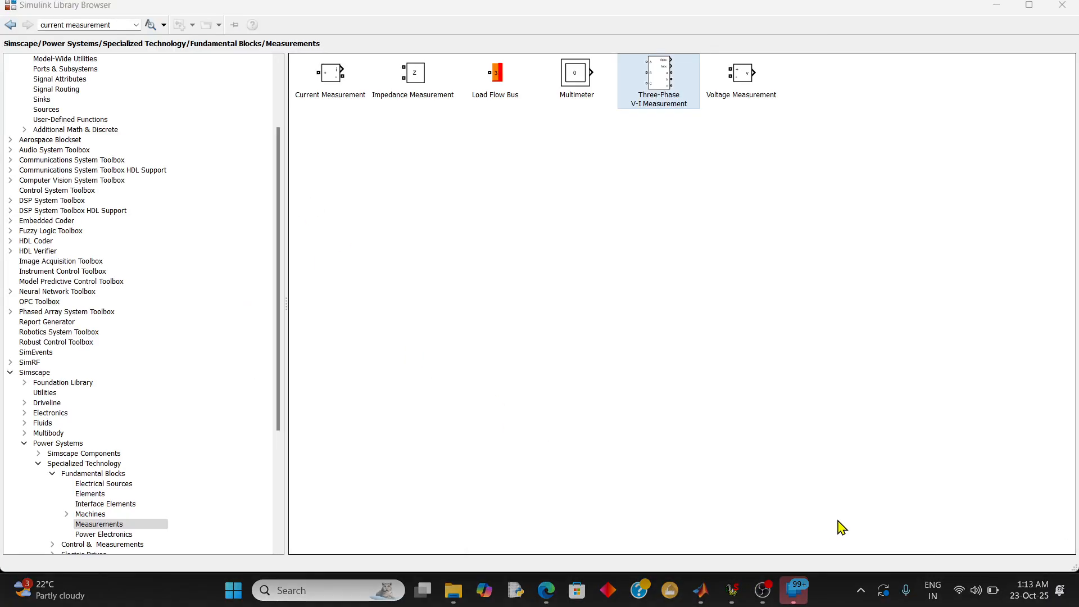
click(11, 27)
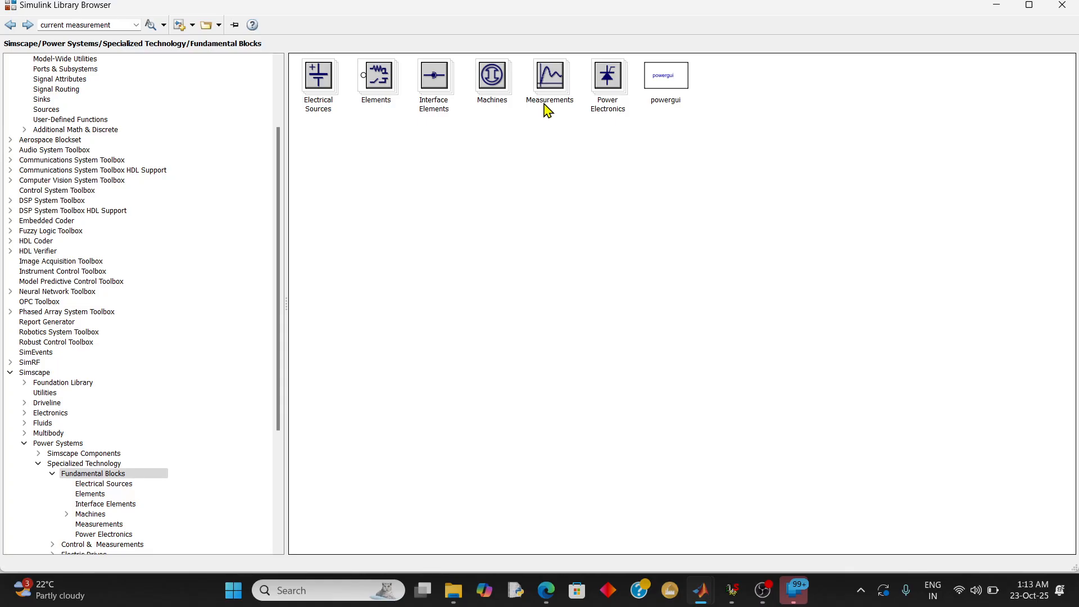
click(386, 84)
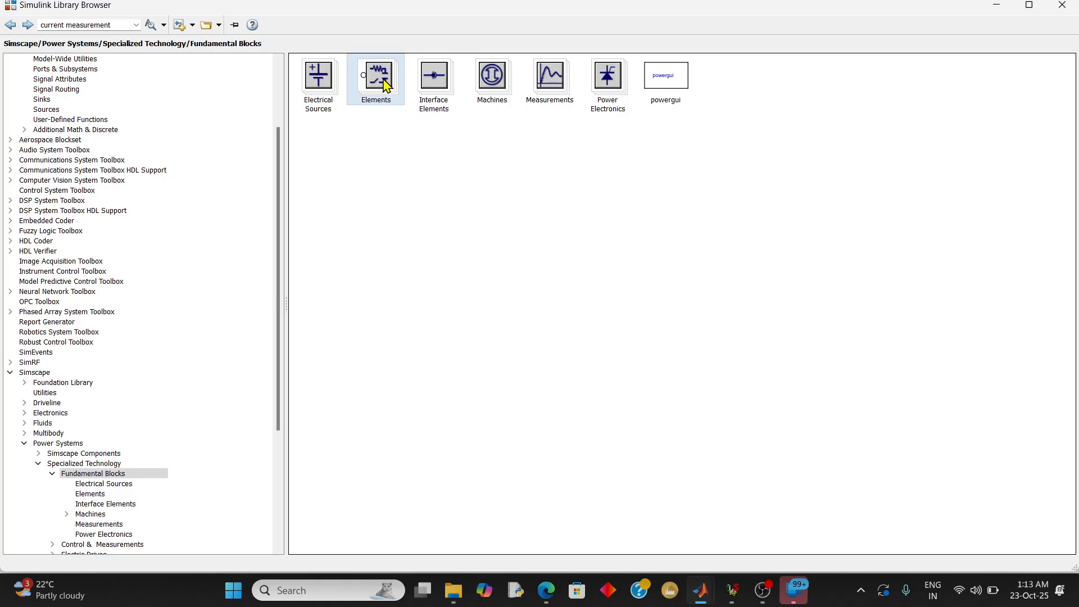
double_click(386, 87)
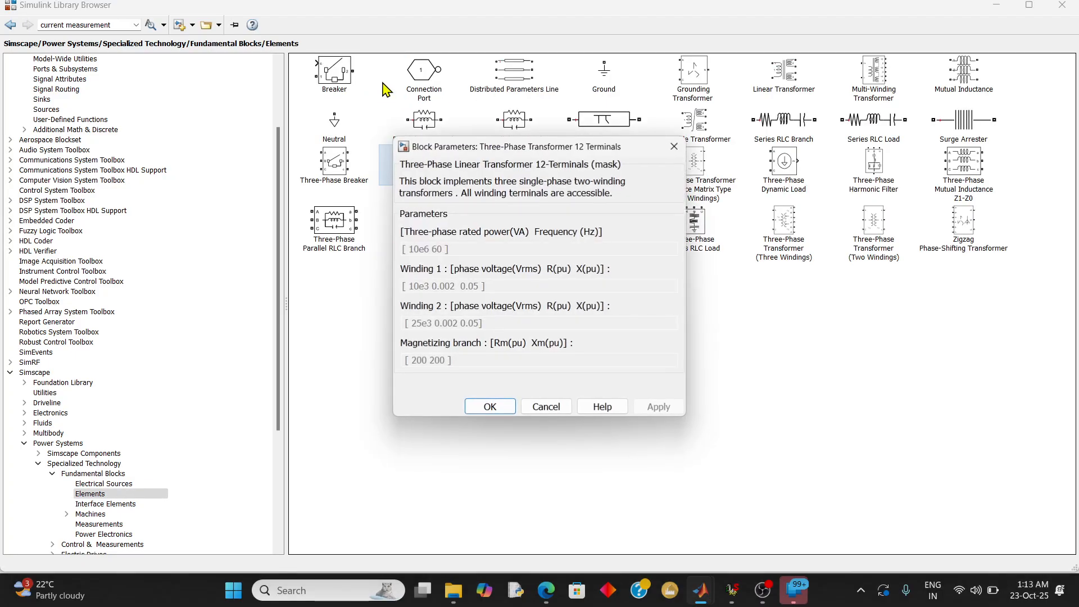
click(497, 406)
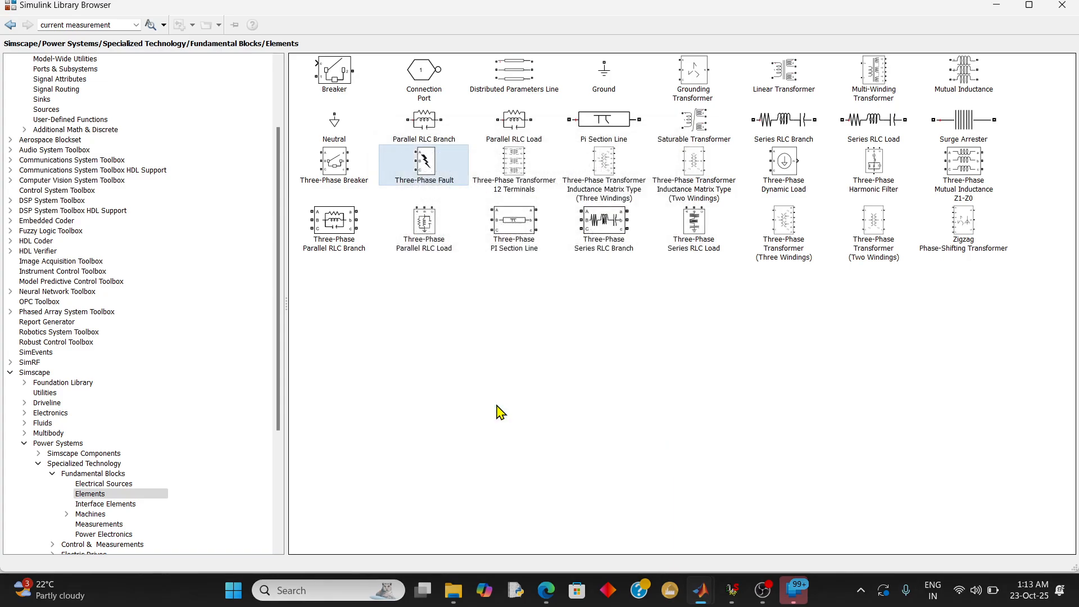
Add a Three-Phase Series RLC Branch to the model, right of the V-I Measurement block, and connect outputs a, b, c to its inputs
click(617, 234)
right_click(618, 234)
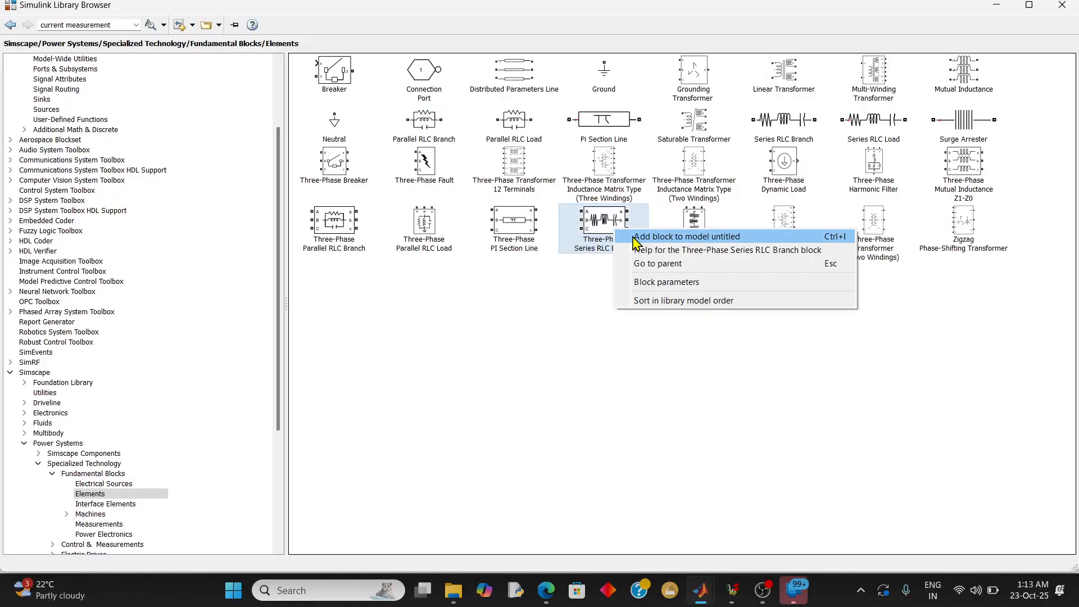
click(637, 238)
click(998, 8)
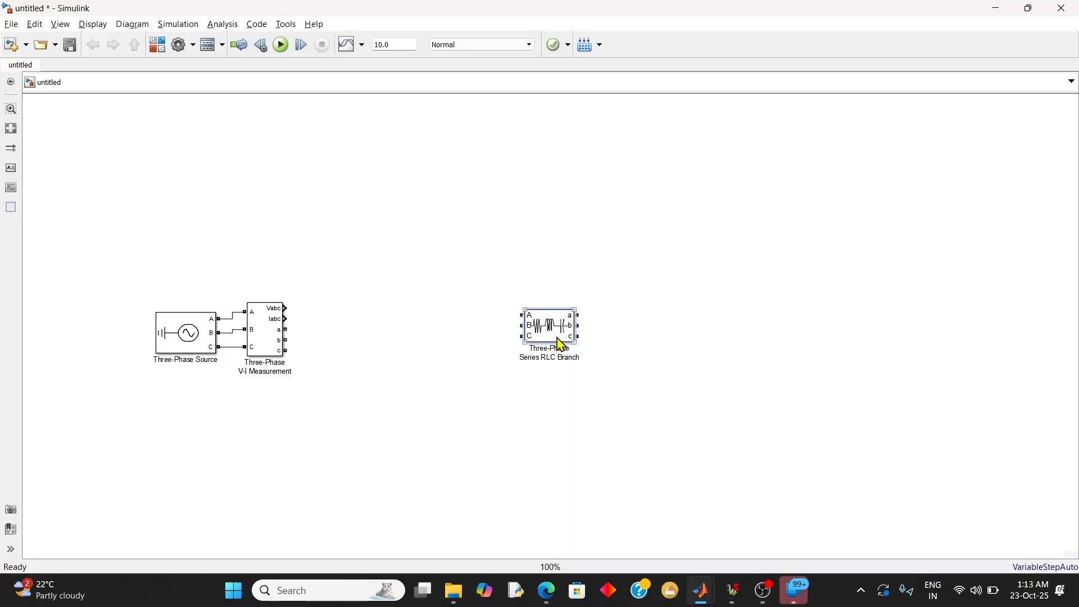
drag(562, 344, 396, 357)
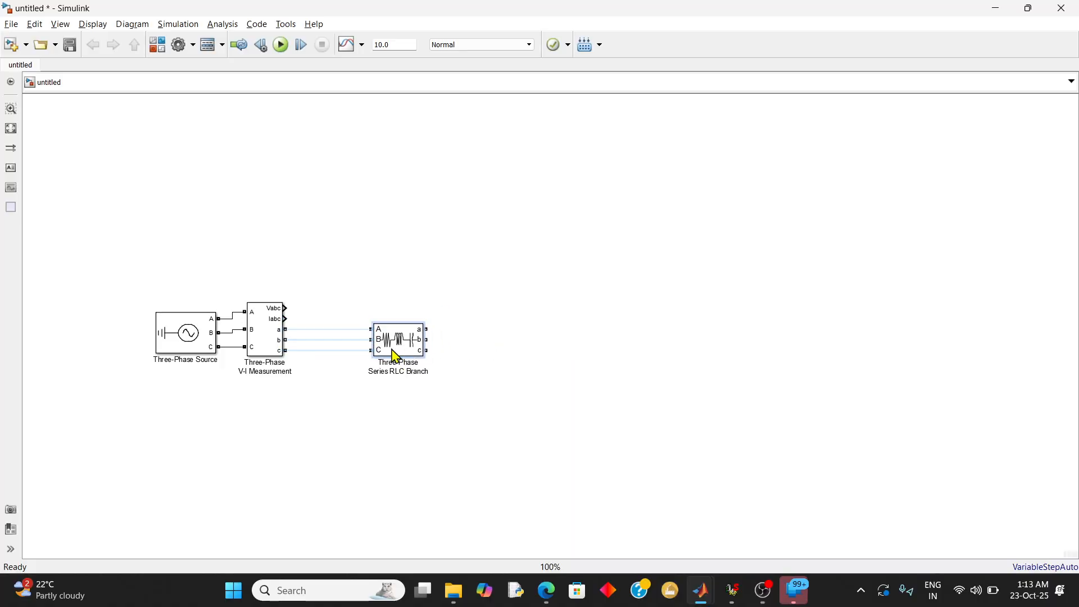
click(354, 330)
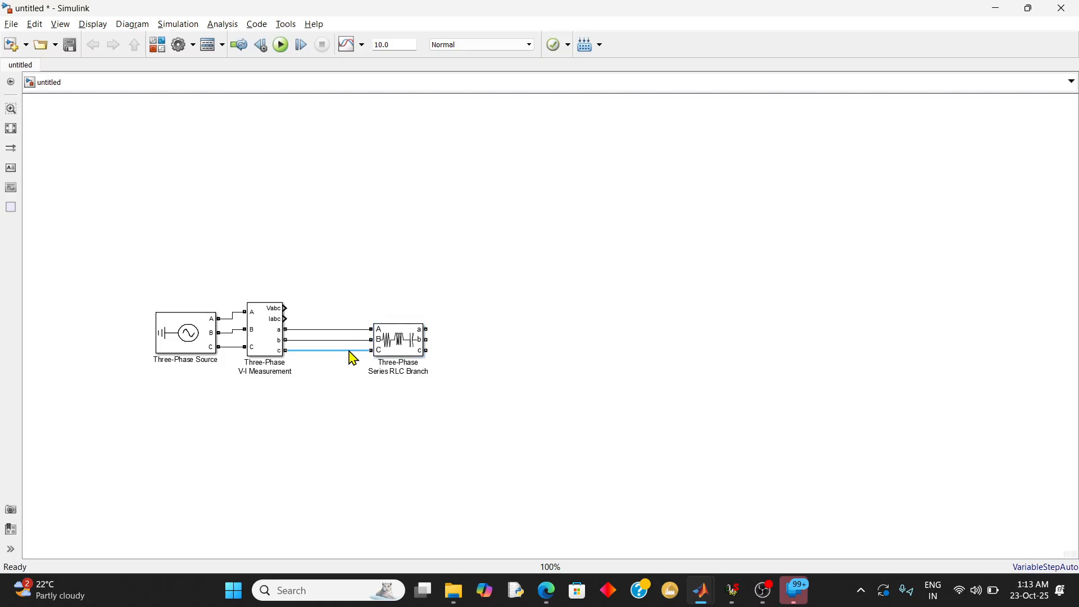
click(350, 351)
Set the Three-Phase Series RLC Branch's branch type to RL
click(392, 341)
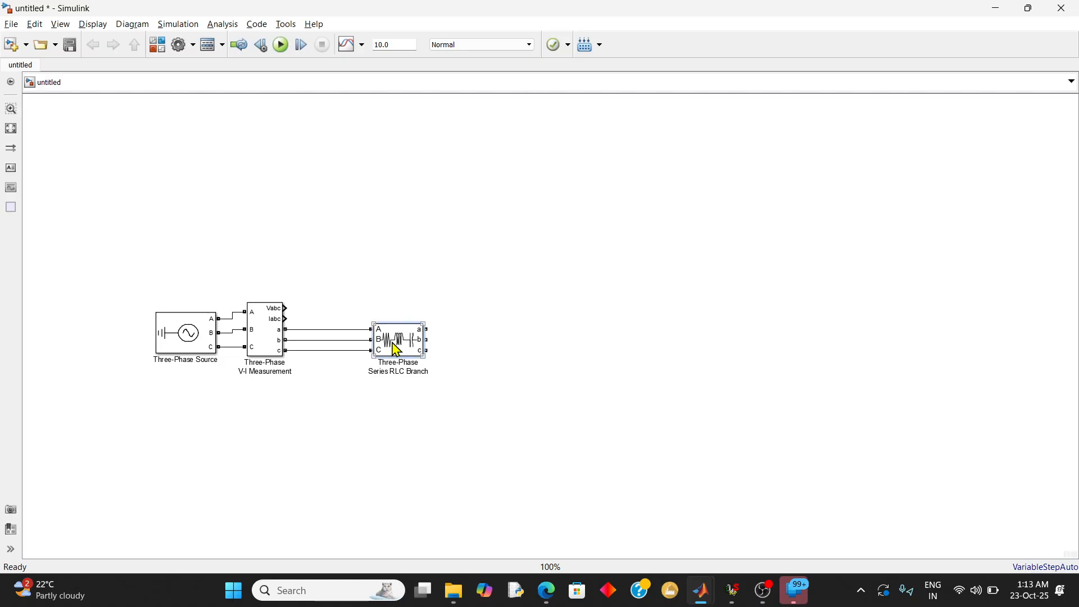
double_click(392, 341)
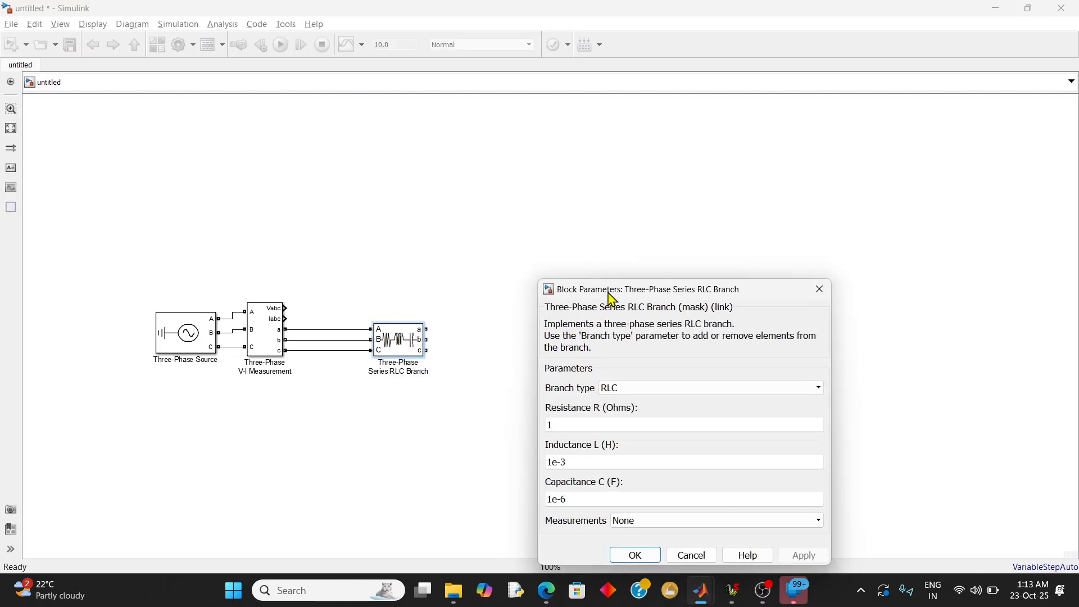
drag(612, 298, 631, 227)
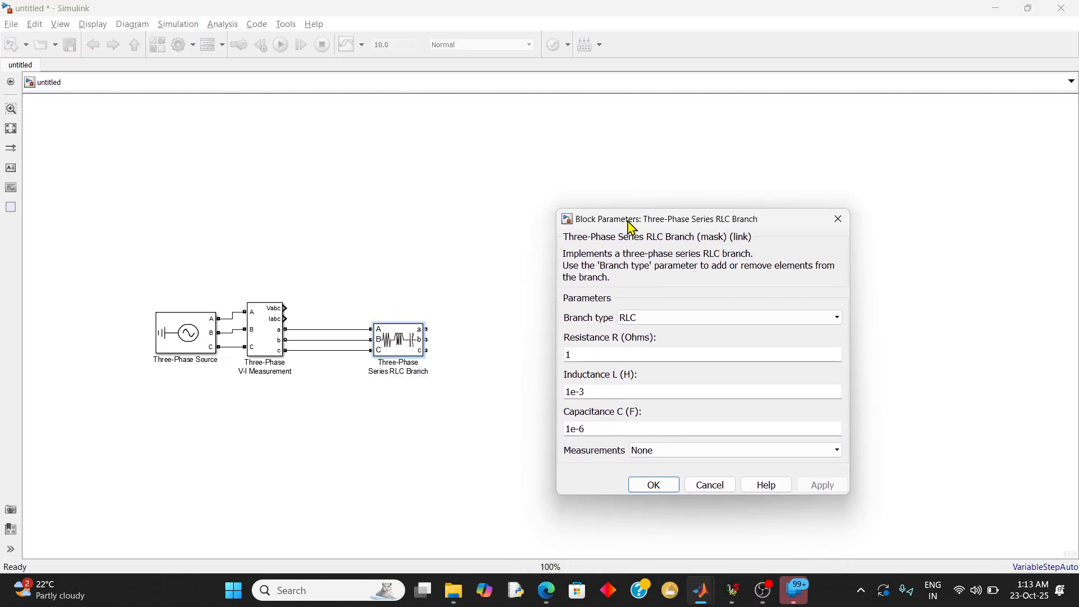
click(654, 321)
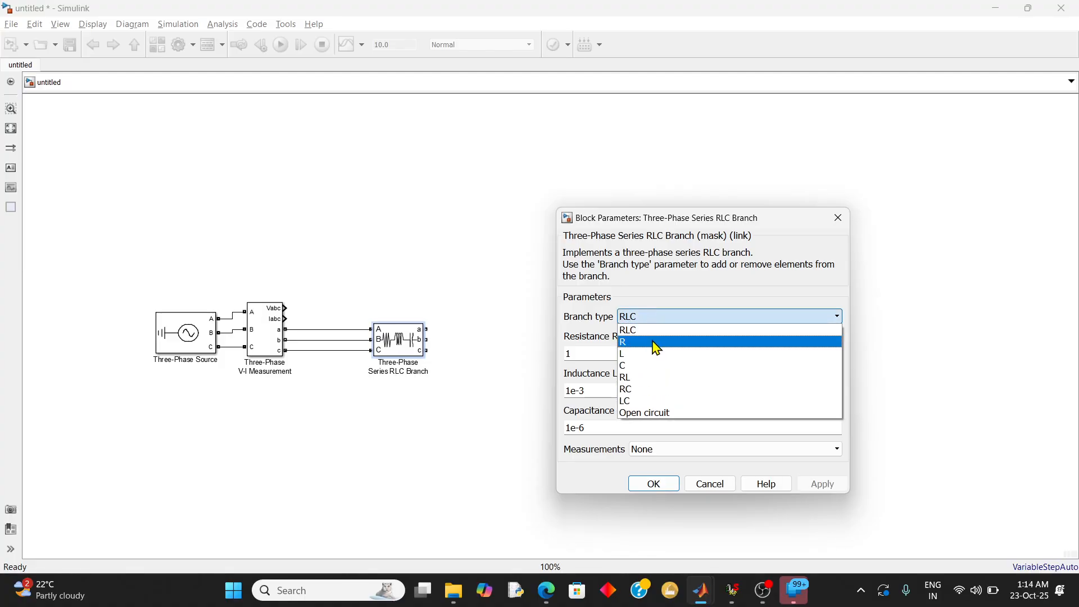
click(658, 384)
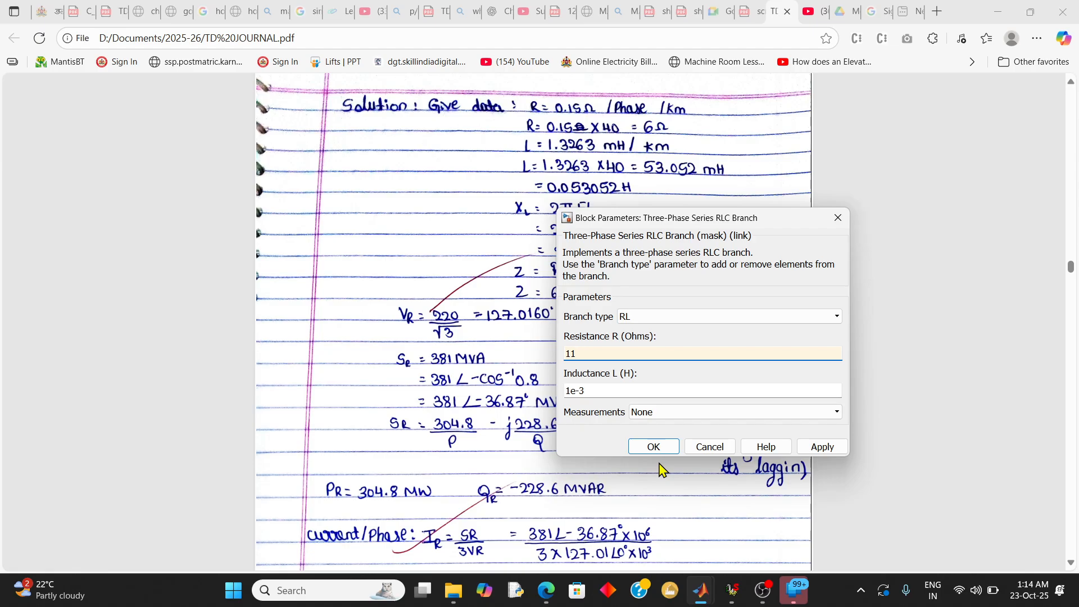
Look up the line's total resistance and inductance in TD JOURNAL.pdf and return to the series branch's parameters
click(661, 470)
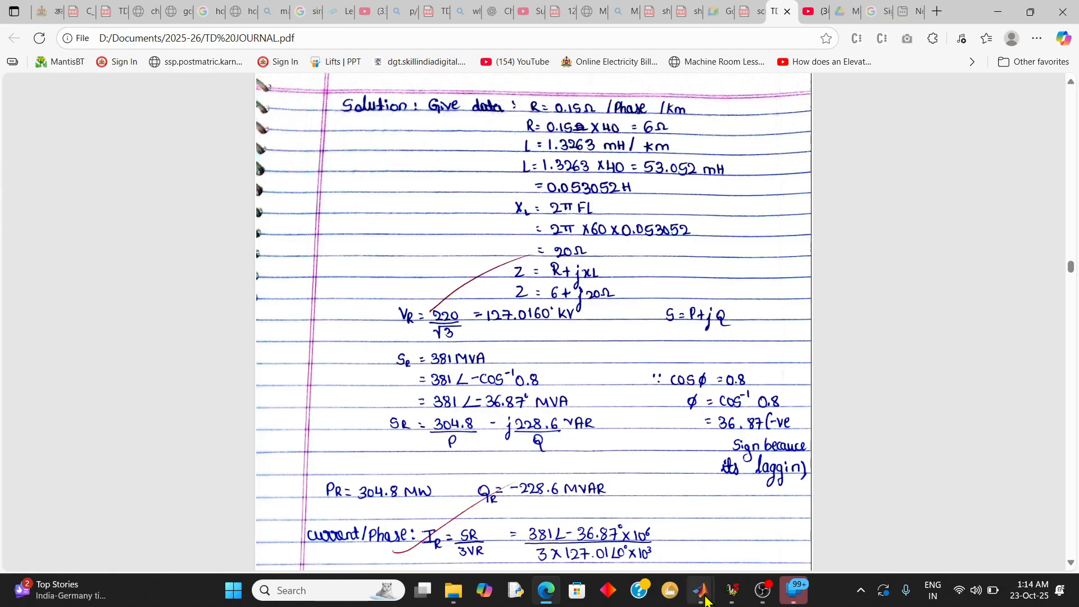
mouse_move(706, 600)
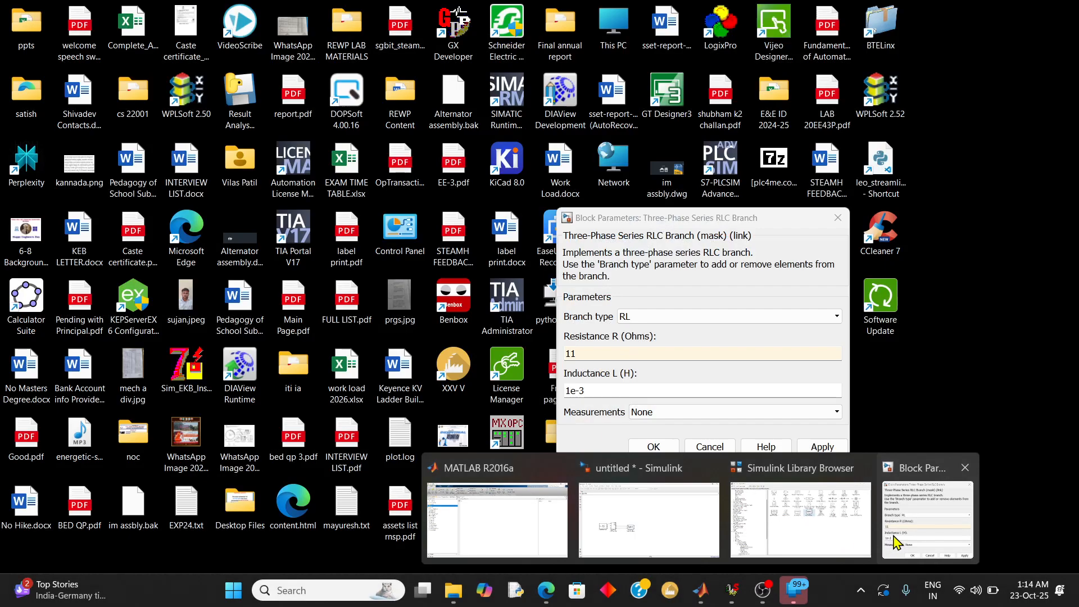
click(896, 543)
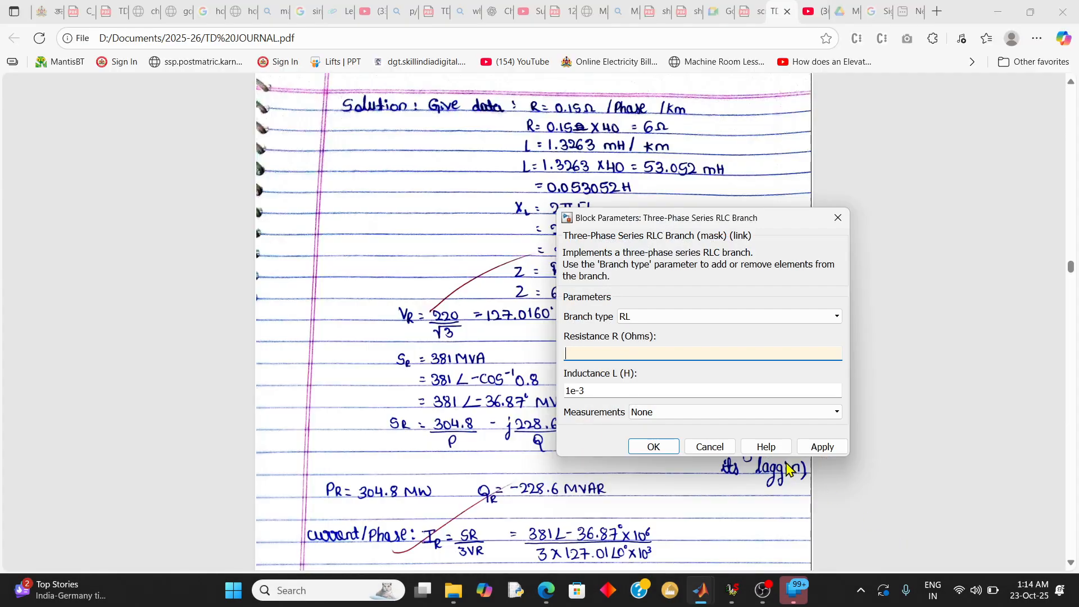
Set the Three-Phase Series RLC Branch's resistance to 6 ohms and its inductance to 0.053052 H
triple_click(633, 393)
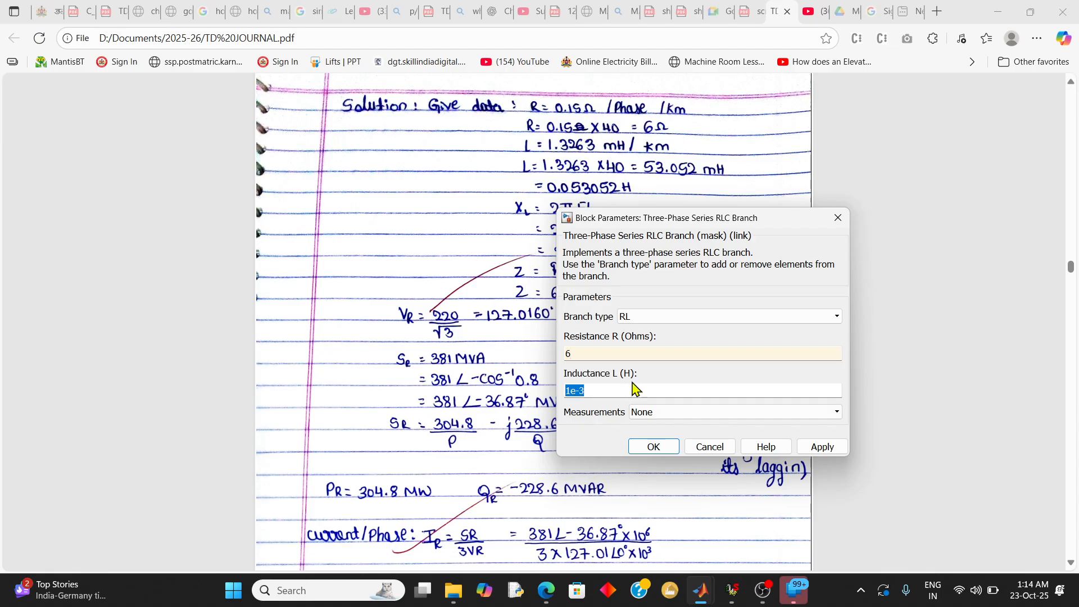
drag(645, 226, 621, 260)
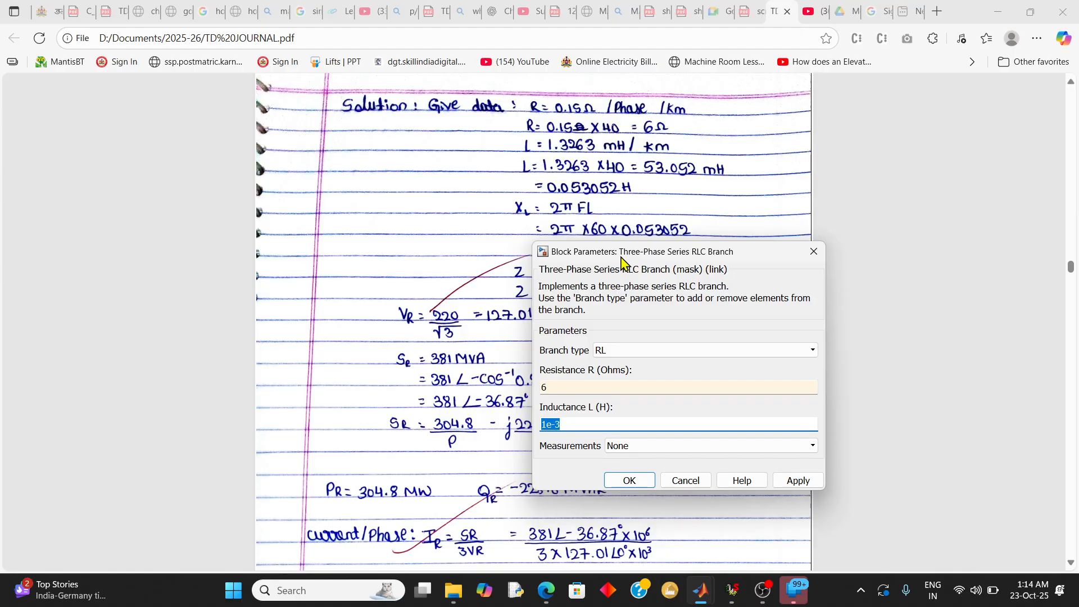
text(53.052)
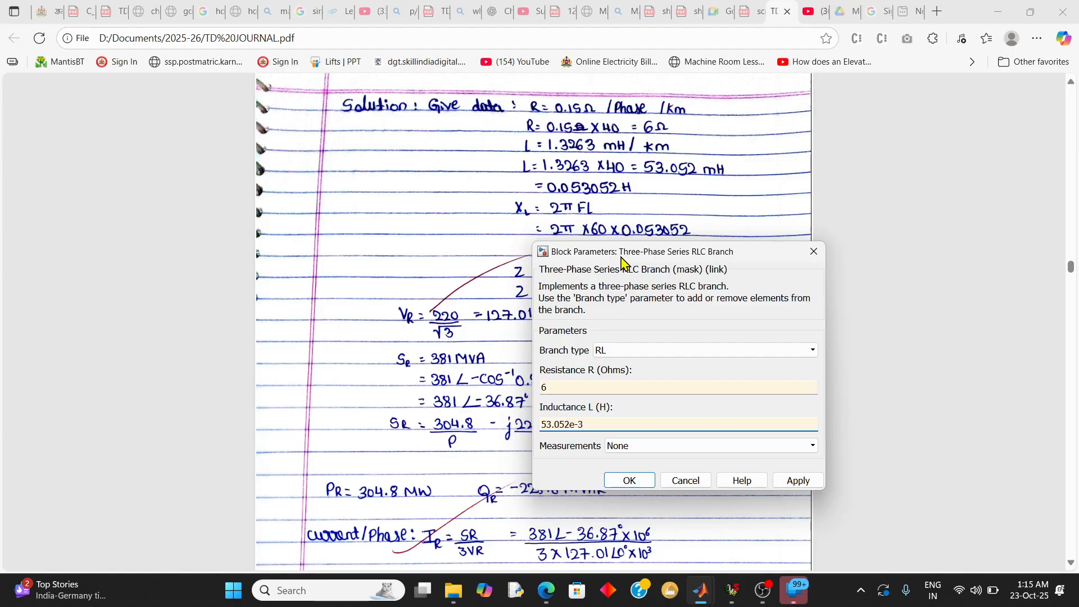
key(BackSpace)
key(BackSpace)
key(BackSpace)
key(BackSpace)
key(BackSpace)
key(BackSpace)
key(BackSpace)
key(BackSpace)
click(804, 482)
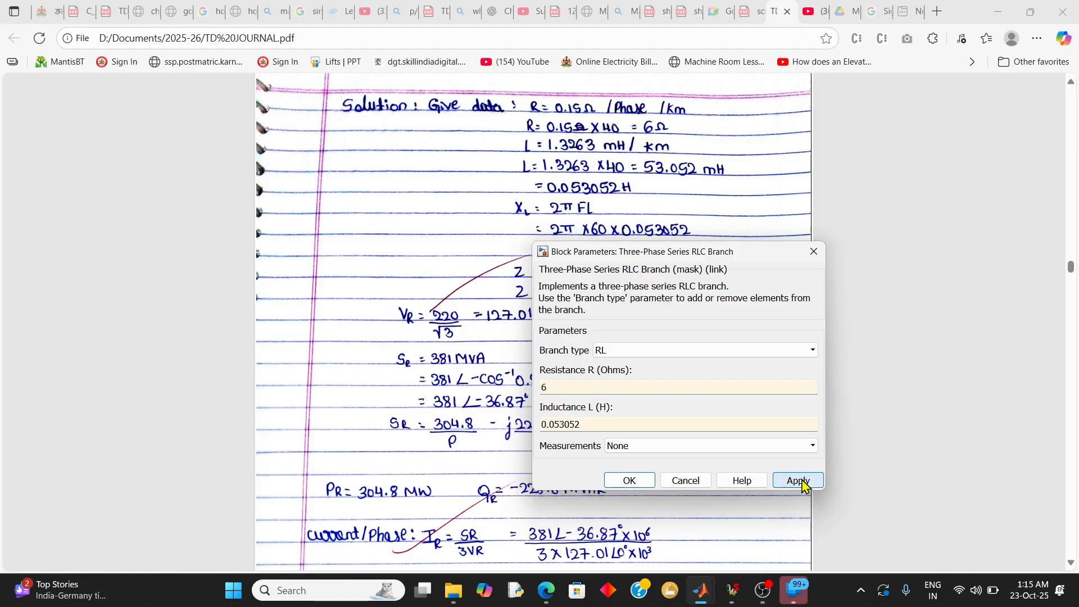
click(646, 485)
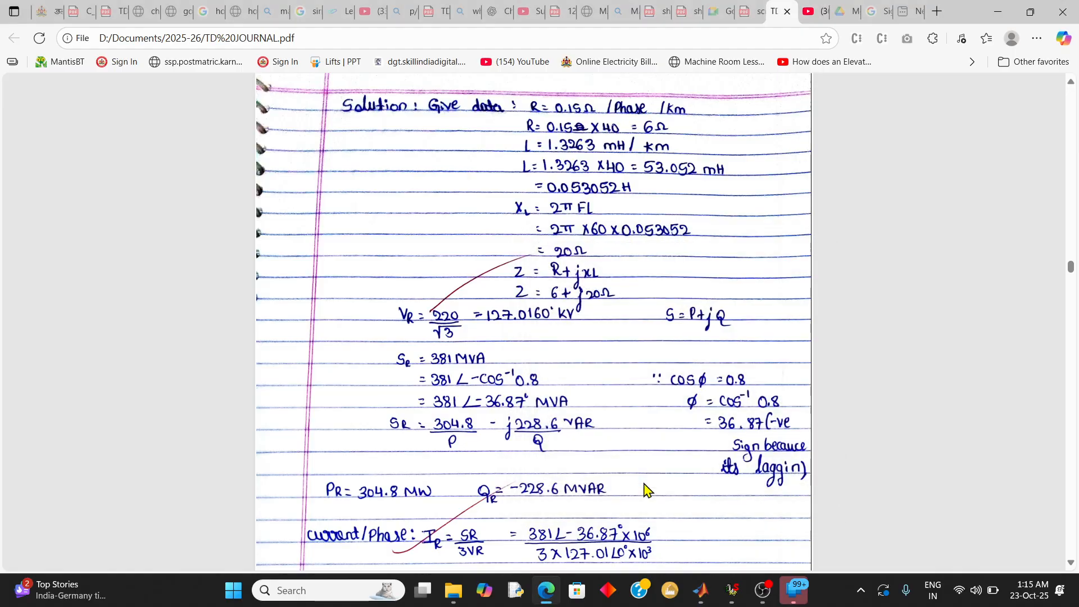
Duplicate the Three-Phase V-I Measurement block to the right of the series RLC branch and connect the branch's outputs a, b, c to its inputs
click(699, 592)
click(750, 533)
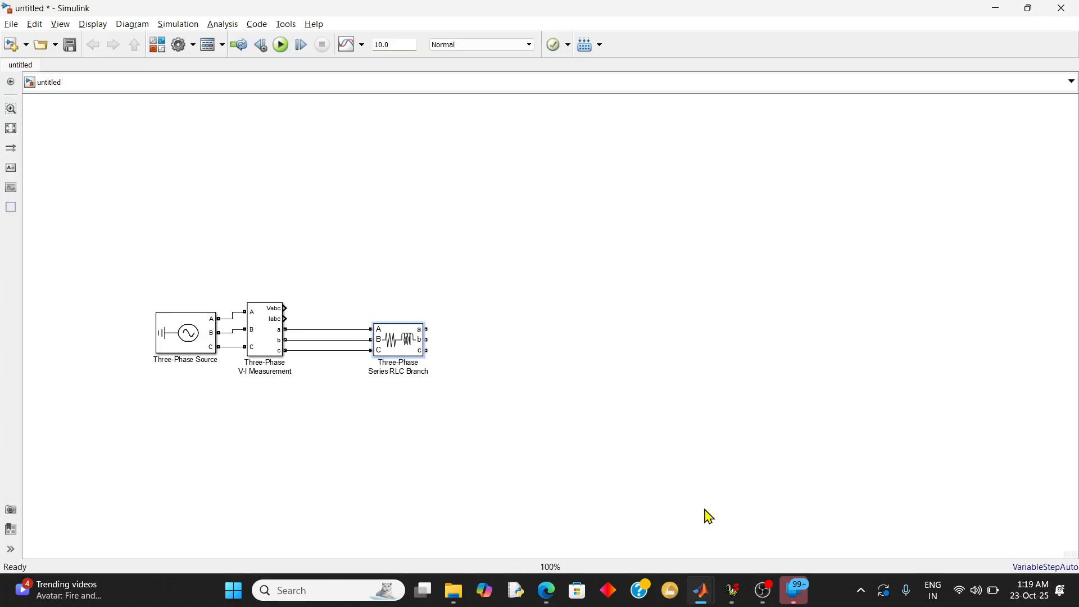
click(273, 336)
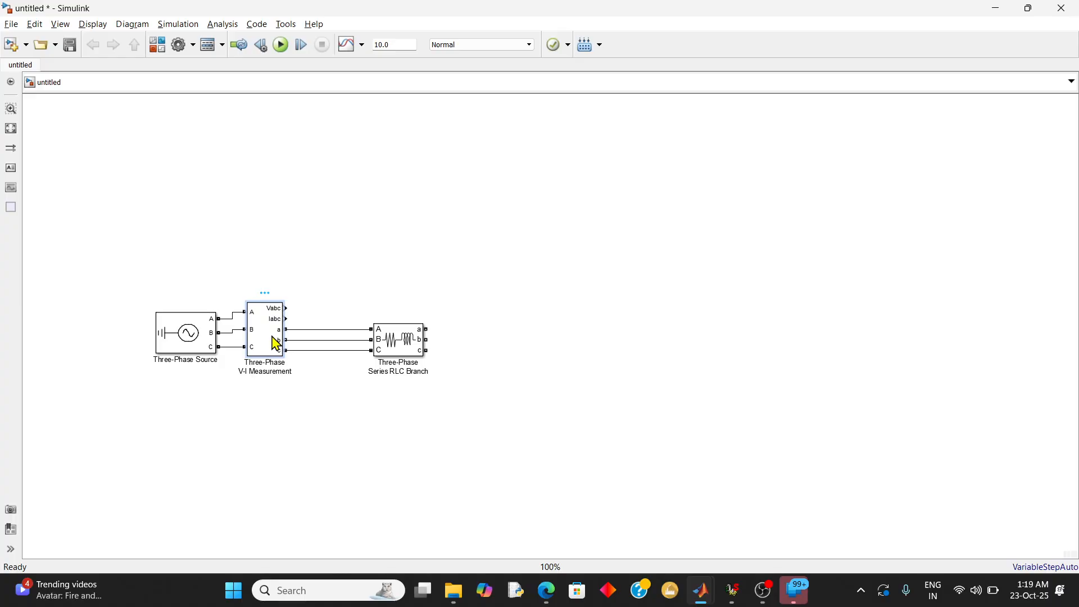
key(ctrl+v)
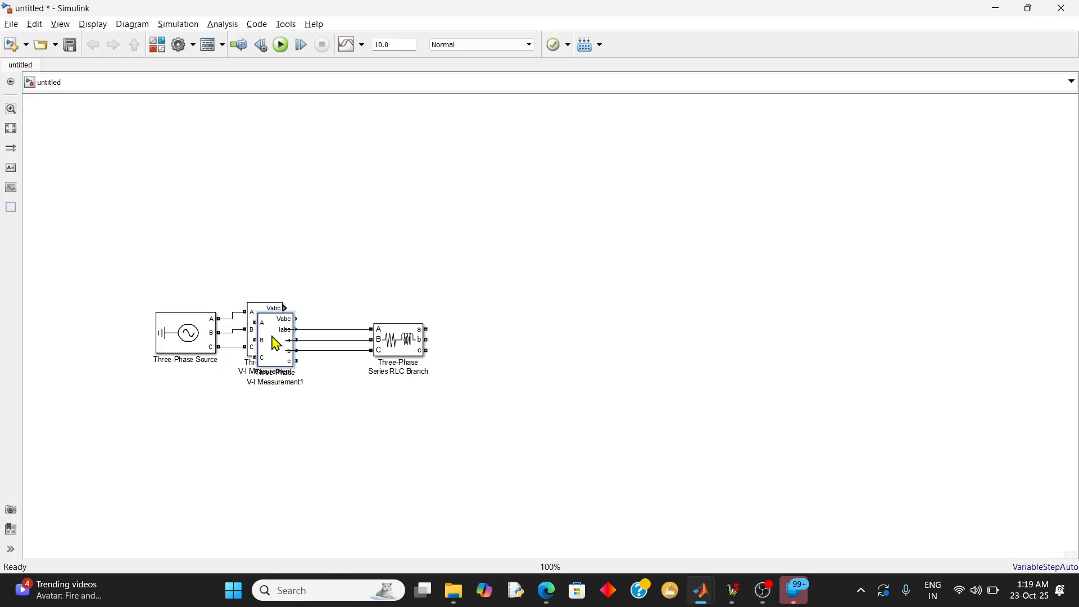
drag(275, 343, 535, 327)
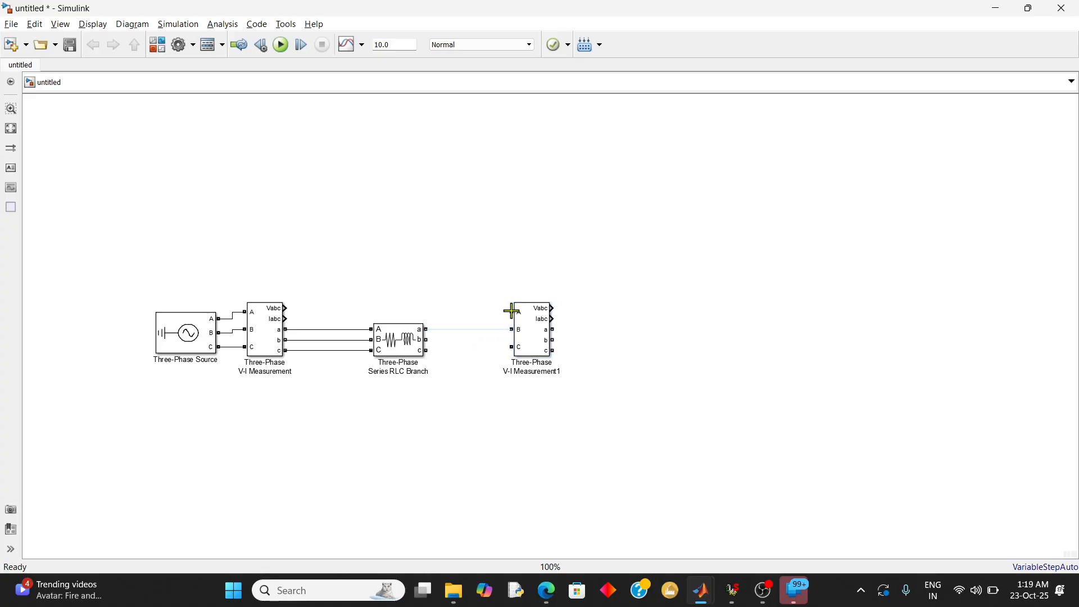
mouse_move(512, 311)
mouse_down()
mouse_move(426, 329)
mouse_move(438, 339)
mouse_move(508, 329)
mouse_up()
mouse_move(427, 350)
mouse_down()
mouse_move(554, 360)
mouse_move(514, 348)
mouse_move(529, 349)
mouse_up()
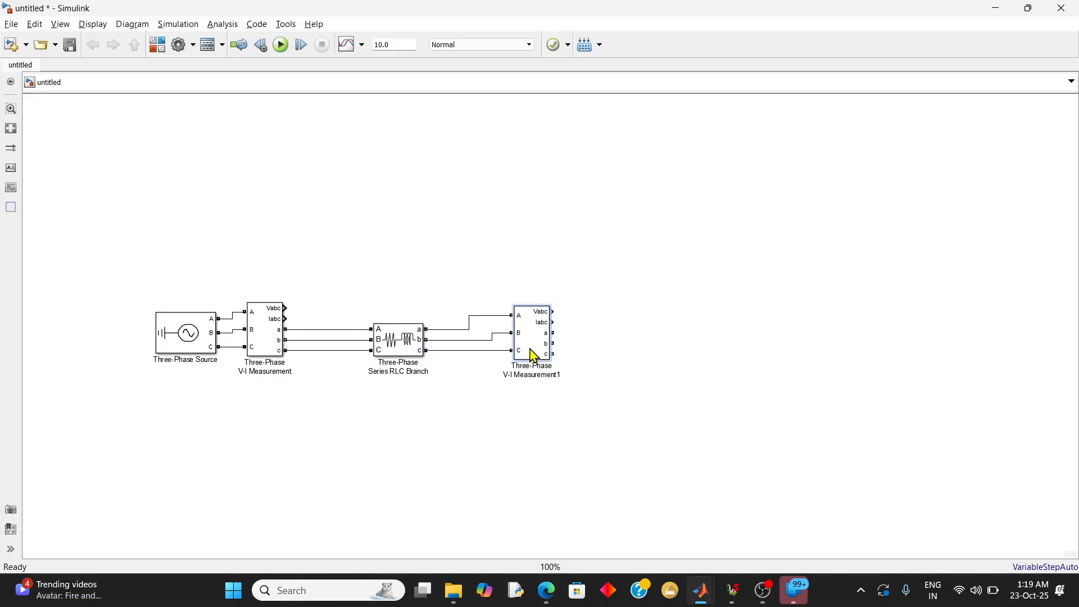
click(603, 338)
Add a Three-Phase Series RLC Load from the Elements library, right of the second V-I Measurement block, with its inputs facing that block
click(703, 593)
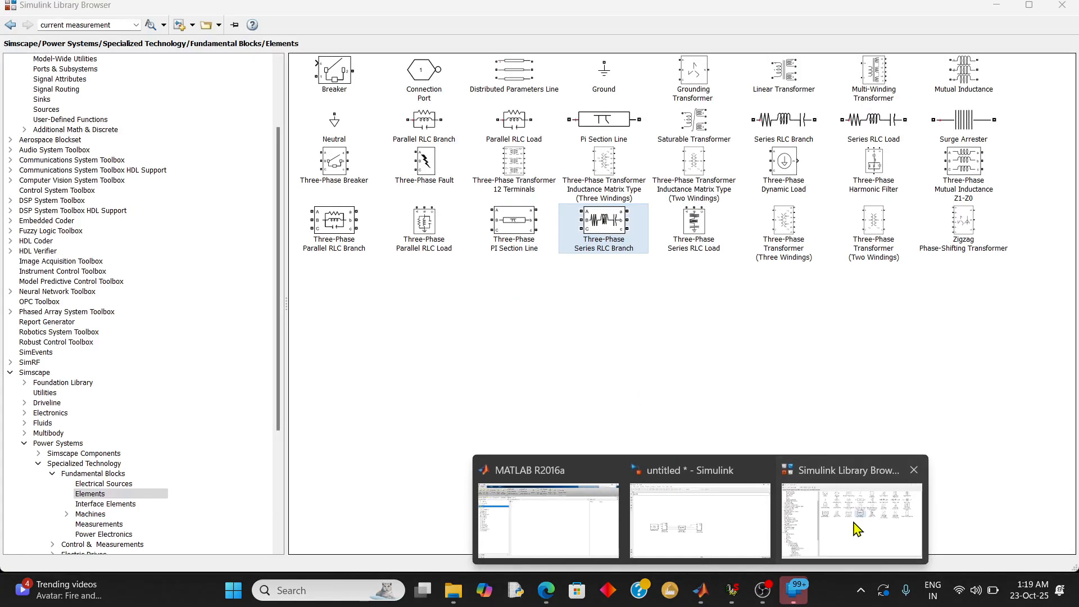
click(850, 530)
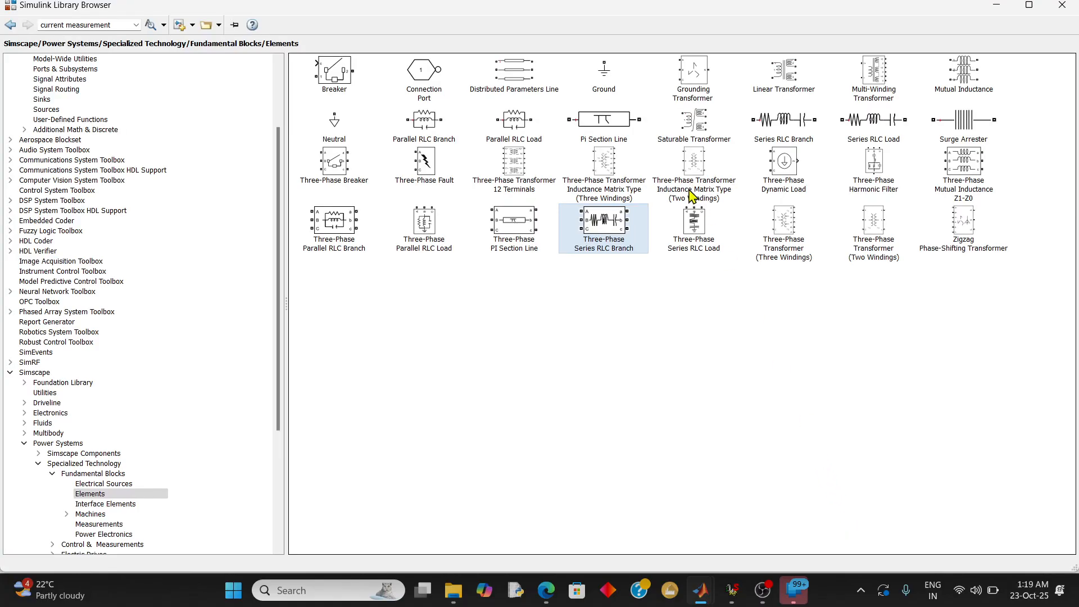
click(696, 238)
right_click(697, 237)
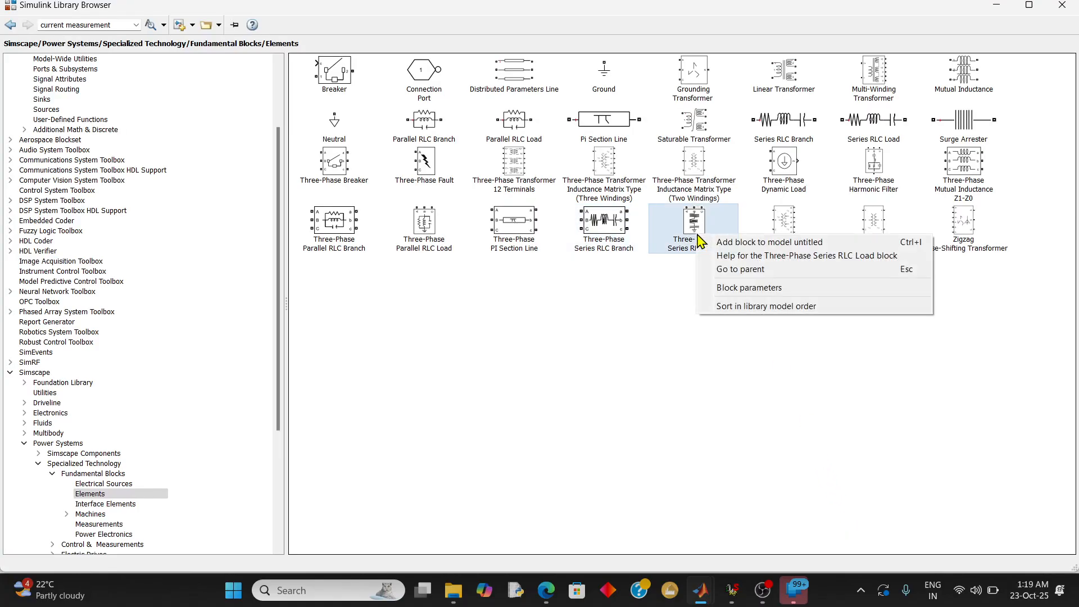
click(720, 241)
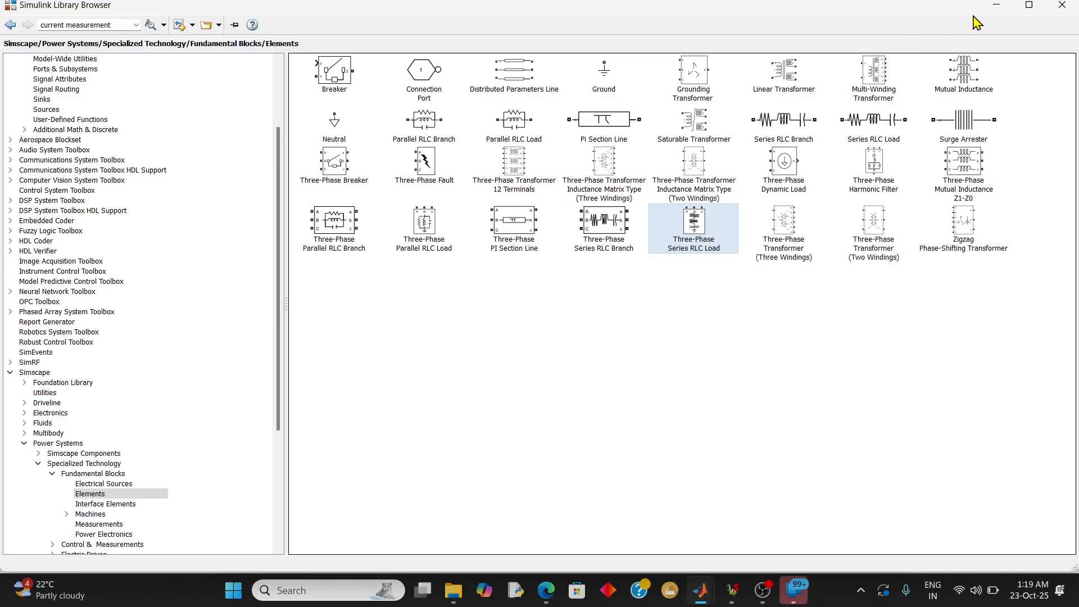
click(997, 7)
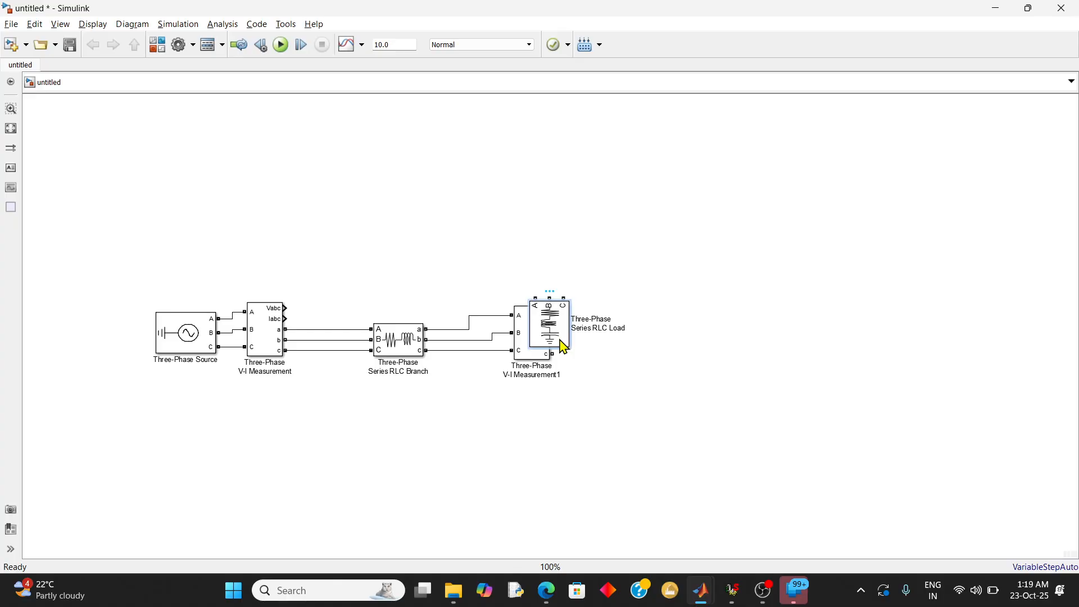
drag(564, 347, 643, 362)
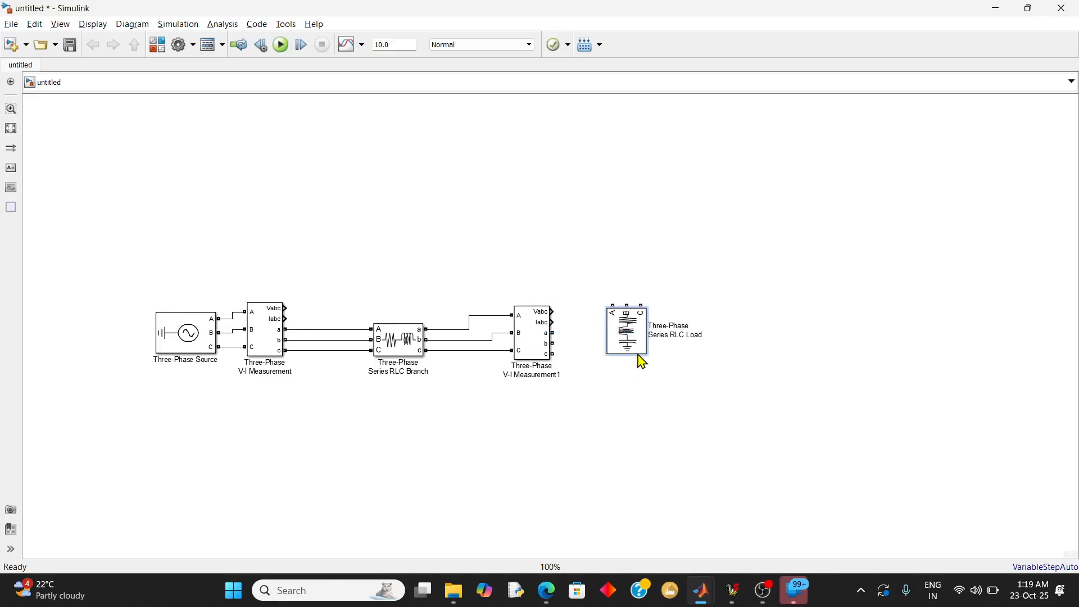
key(ctrl+r)
key(ctrl+i)
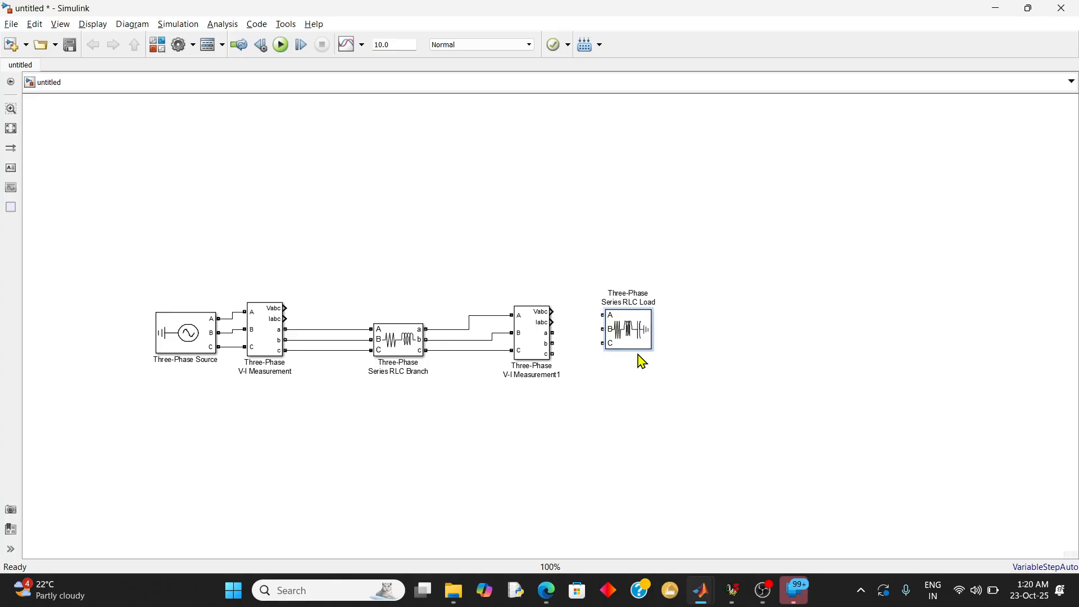
drag(634, 332, 641, 345)
Connect outputs a, b, c of the second V-I Measurement block to inputs A, B, C of the load
click(603, 354)
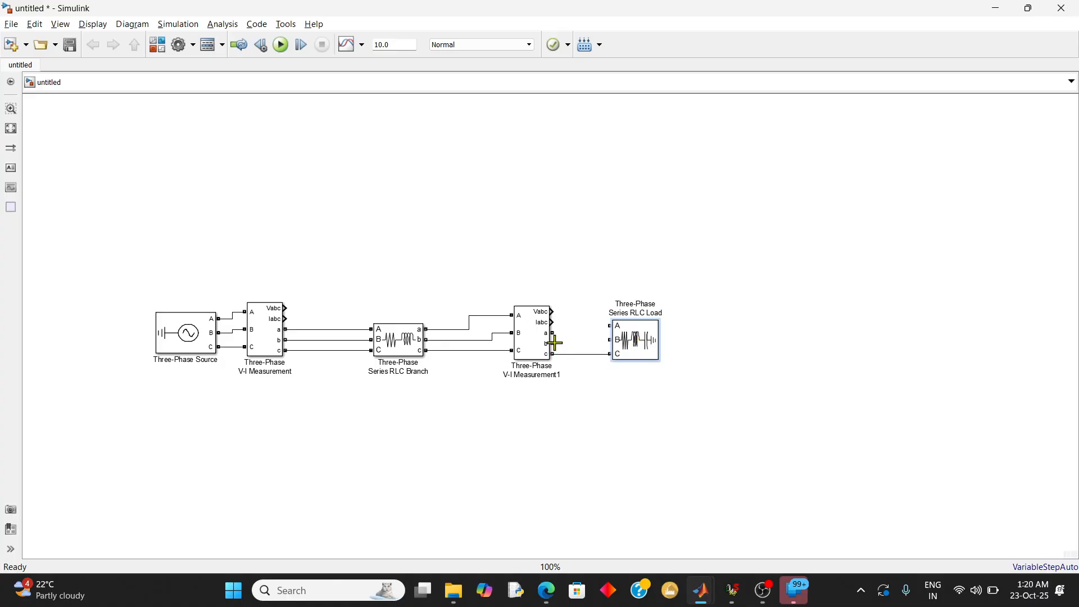
mouse_move(553, 342)
mouse_down()
mouse_move(610, 340)
mouse_move(595, 322)
mouse_move(611, 326)
mouse_up()
click(637, 354)
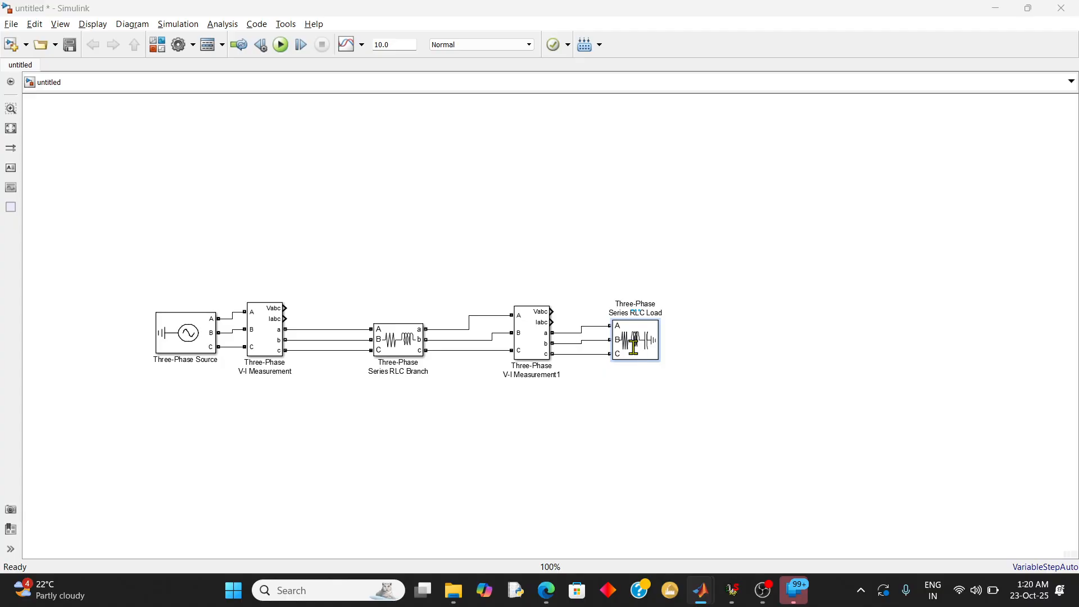
Set the load's nominal phase-to-phase voltage to 220e3 Vrms and its capacitive reactive power to 0
double_click(634, 342)
double_click(567, 321)
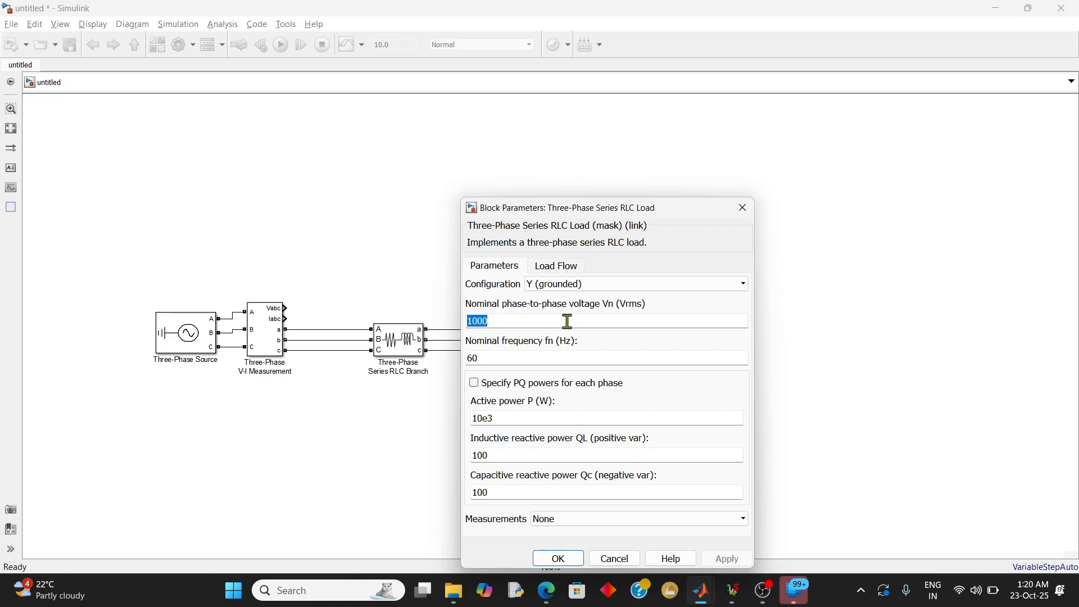
text(220e3)
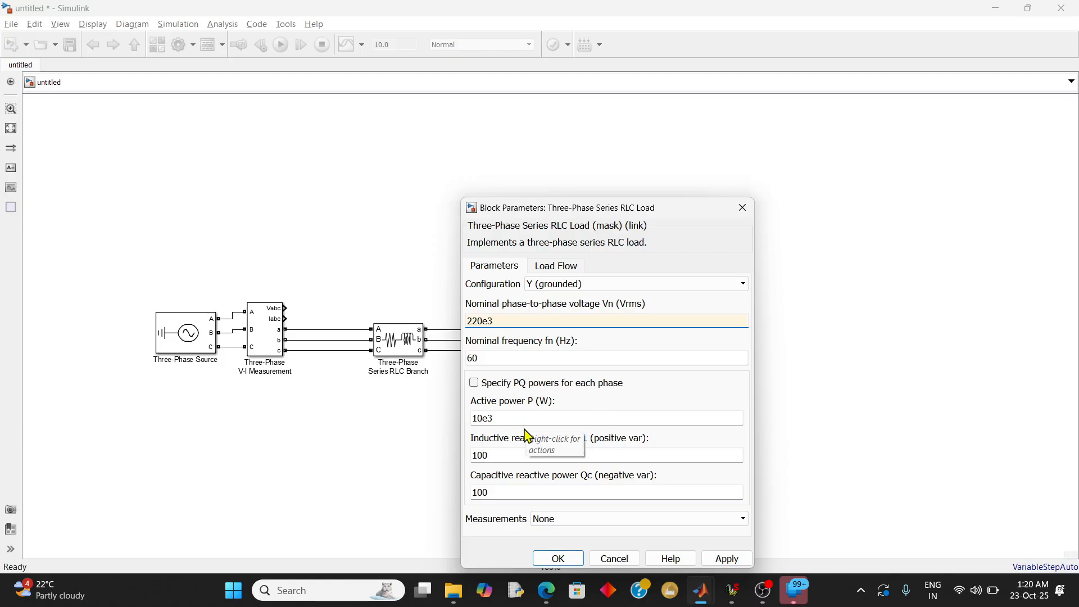
double_click(506, 490)
text(0)
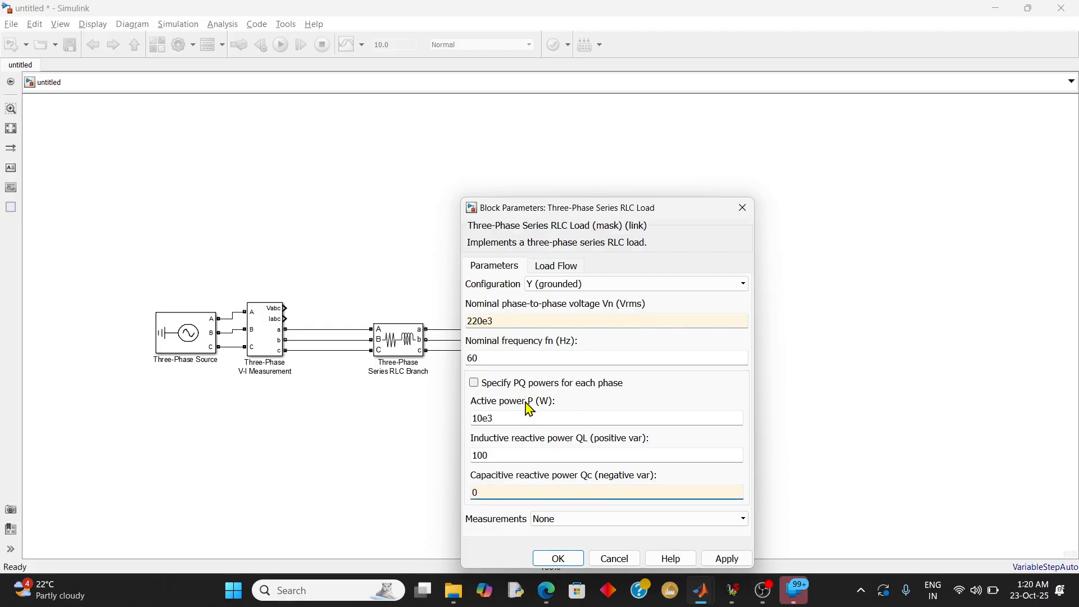
Look up the receiving-end active and reactive power in TD JOURNAL.pdf and return to the load's parameters
key(alt+Tab)
key(alt+Tab)
key(alt+Tab)
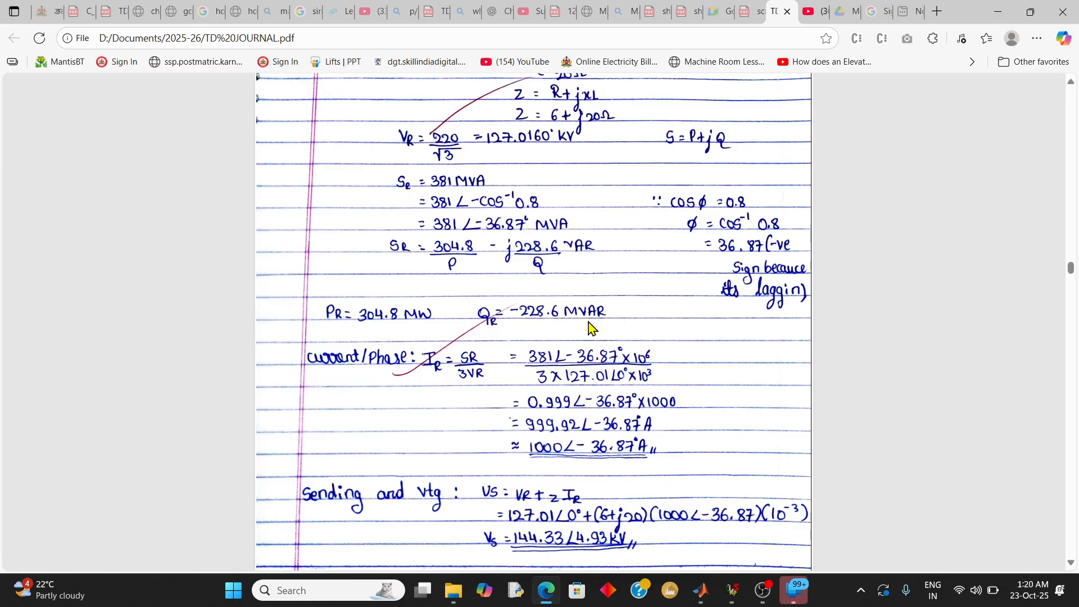
key(alt+Tab)
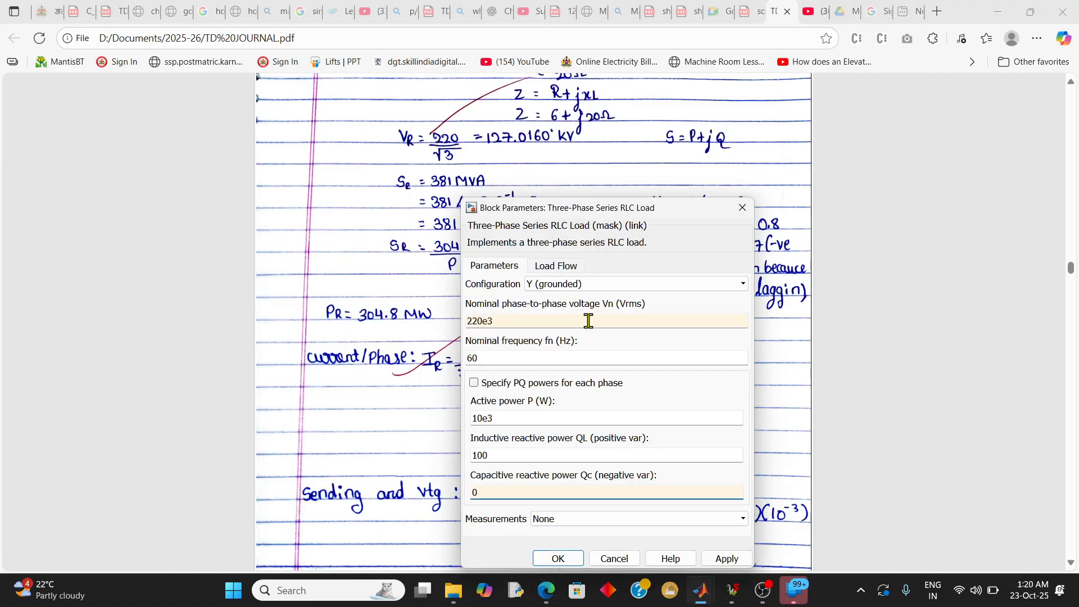
Set the load's active power to 304.8e6 W and inductive reactive power to 228.6e6 var, then return to the Simulink model
double_click(588, 320)
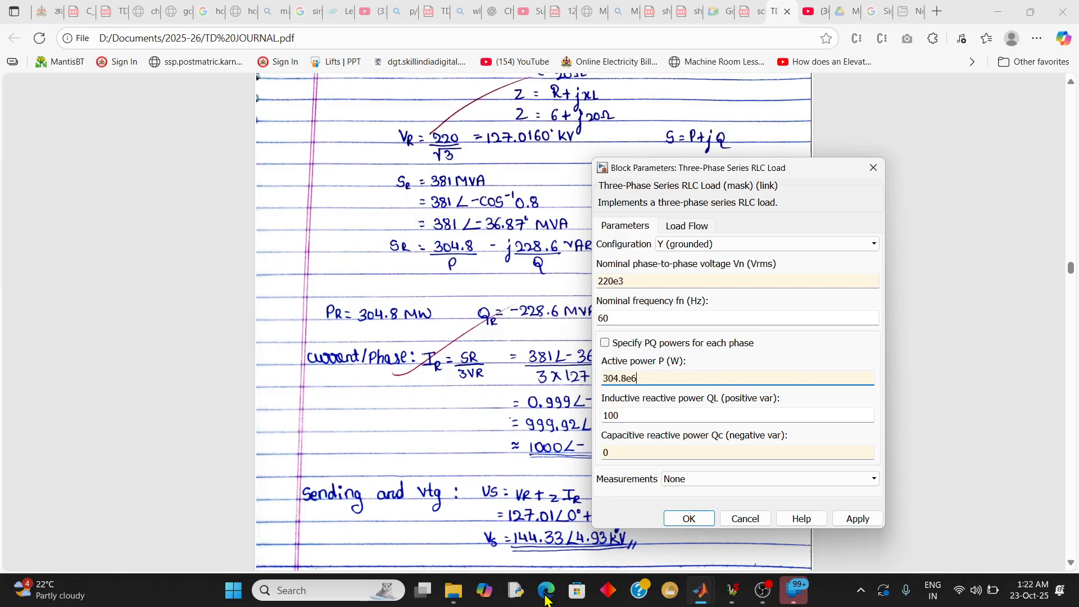
double_click(637, 415)
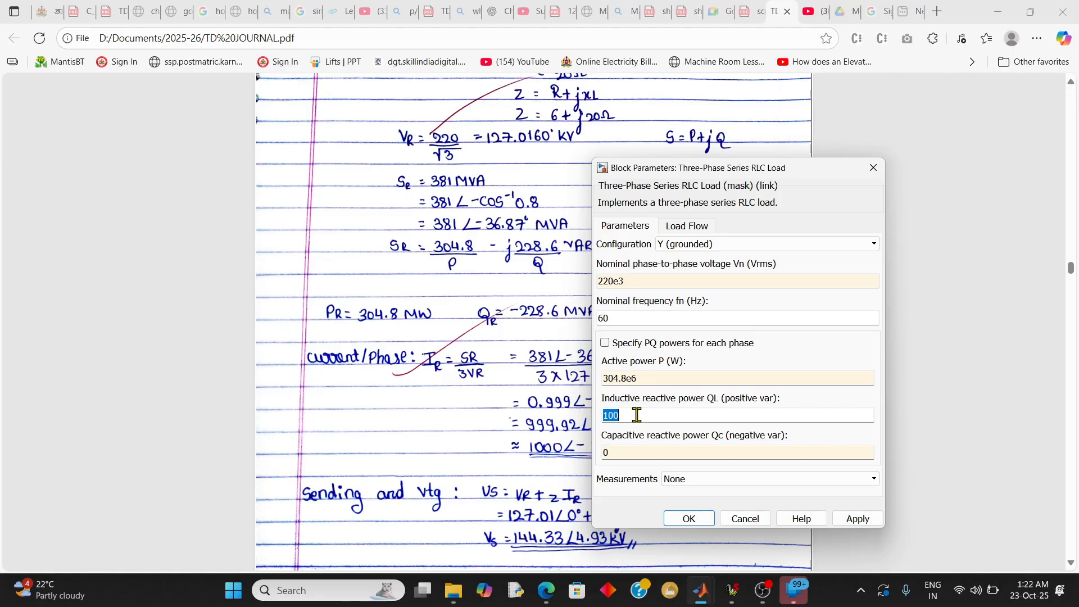
drag(686, 173, 754, 183)
text(228.6e6)
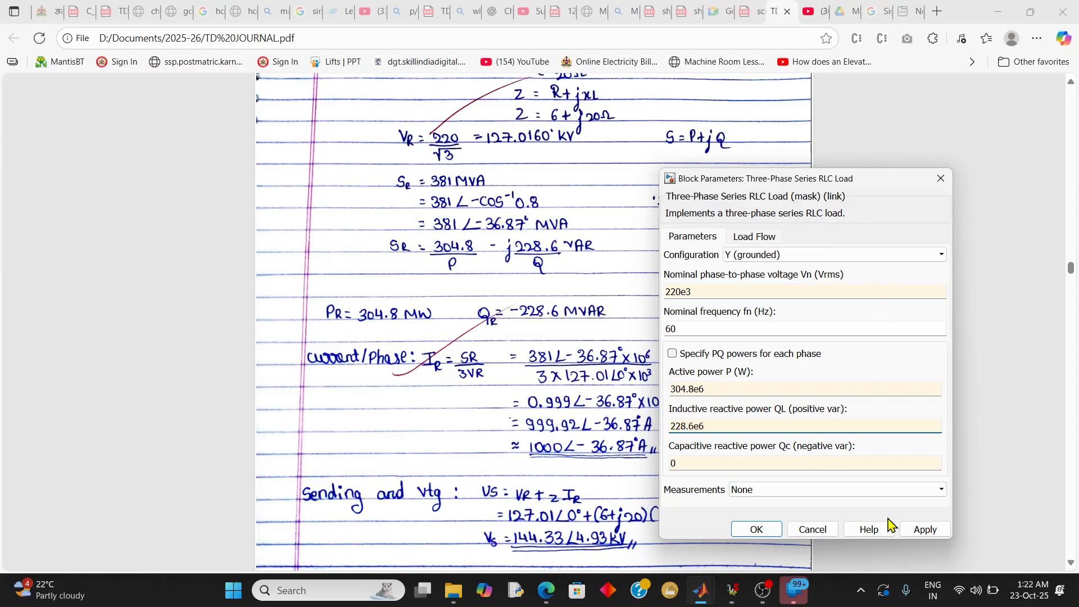
click(903, 531)
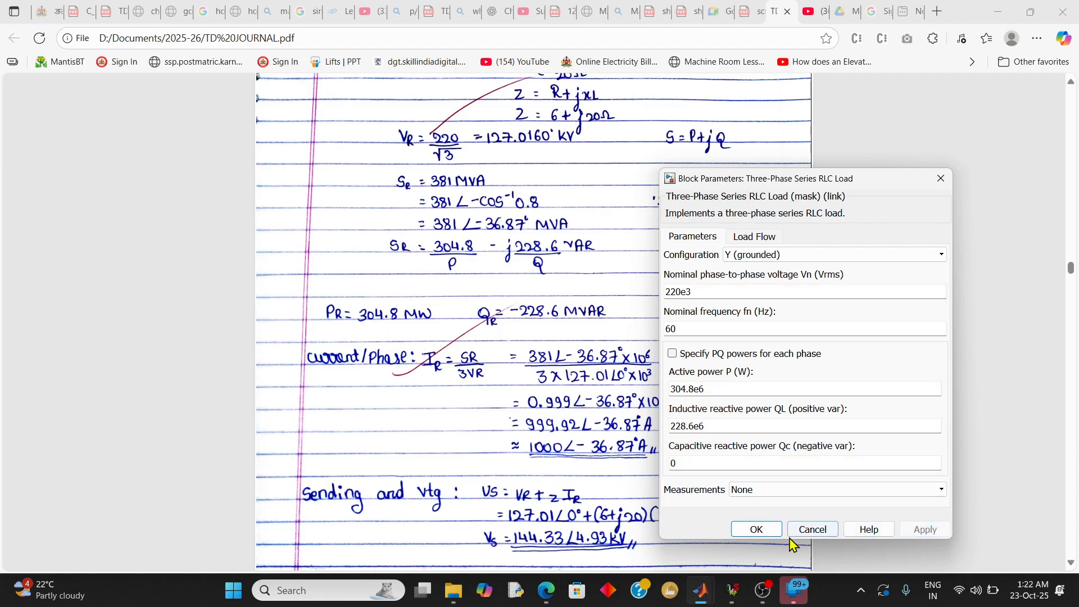
click(757, 530)
mouse_move(702, 595)
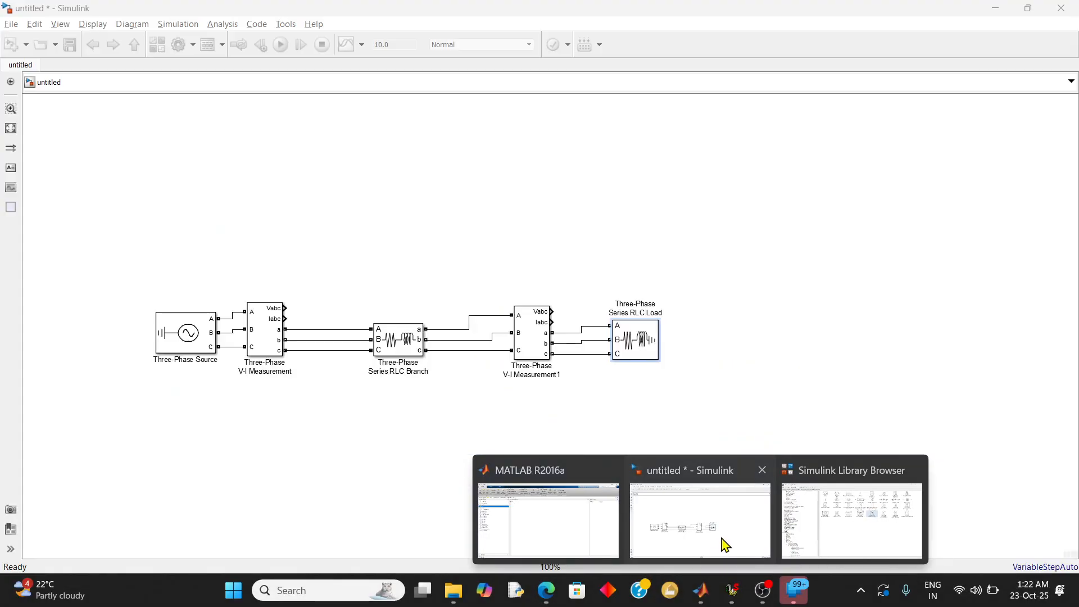
click(723, 543)
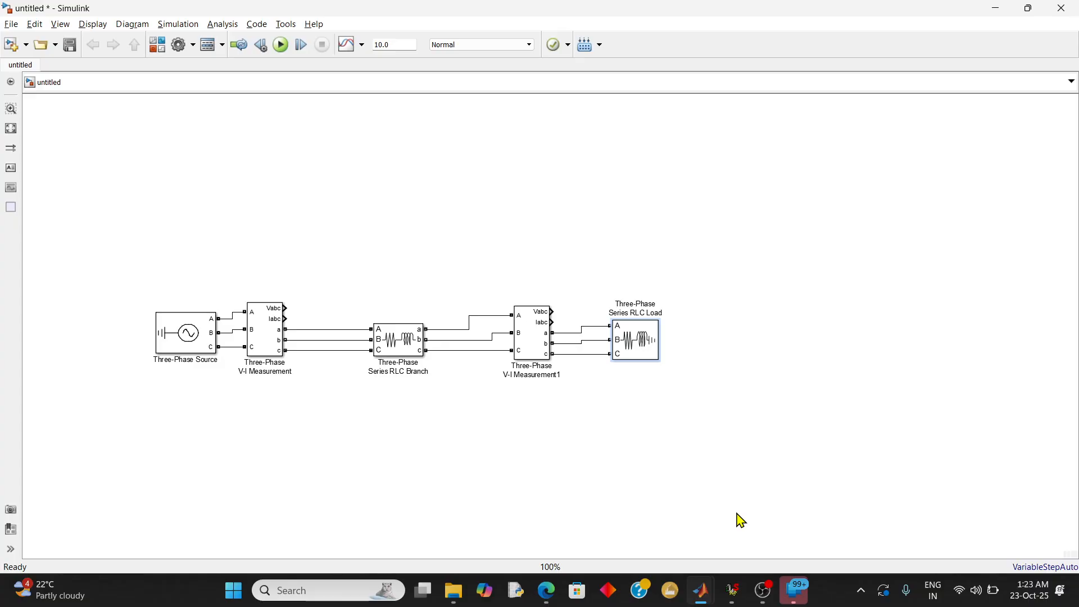
Look through the Measurements library under Simscape Power Systems Fundamental Blocks for an RMS block
mouse_move(705, 602)
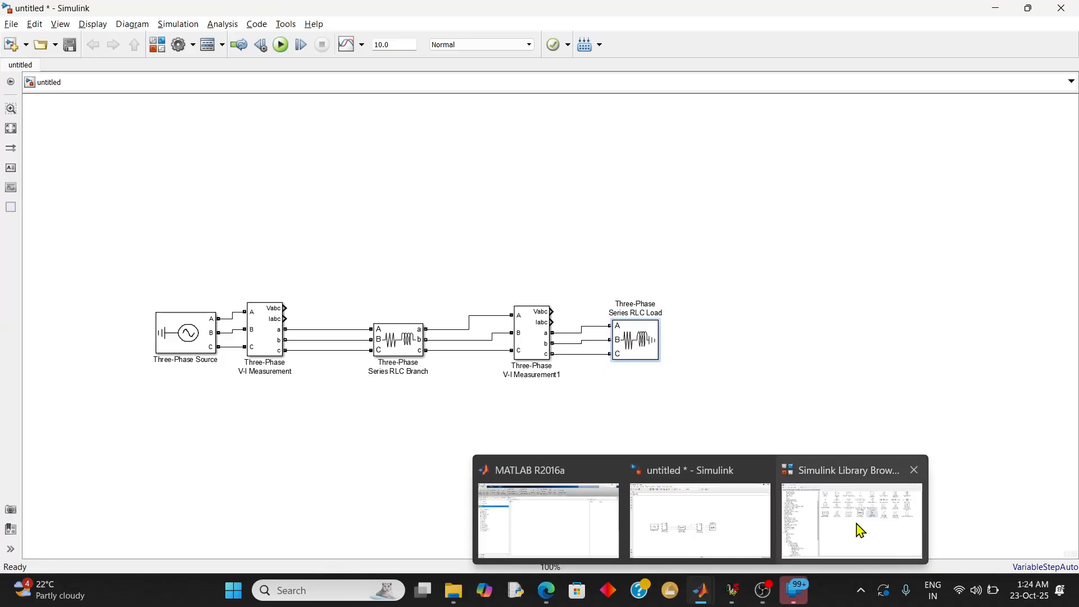
click(860, 463)
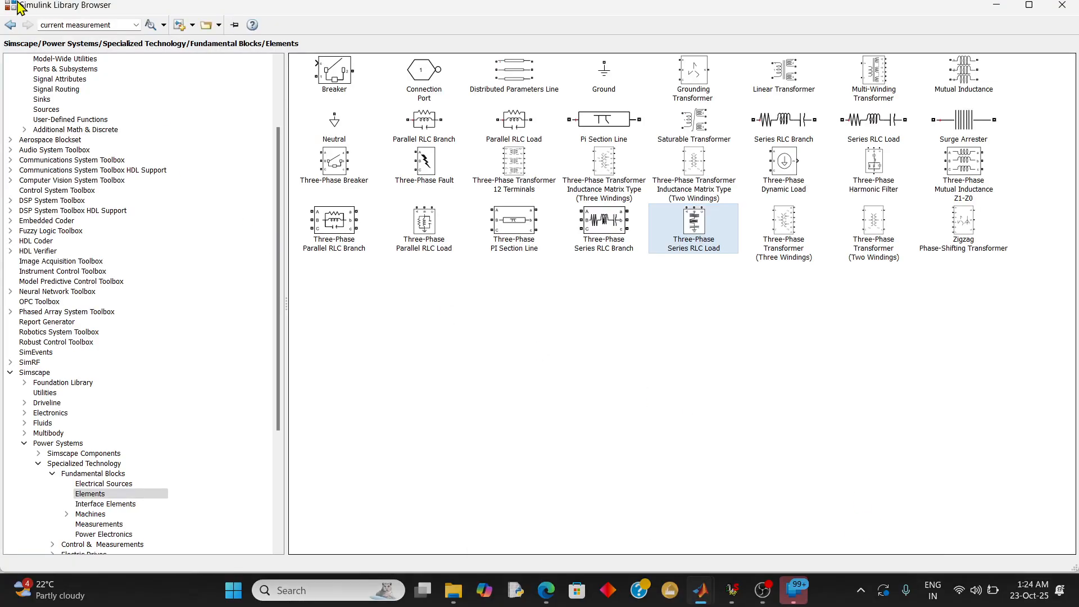
click(6, 26)
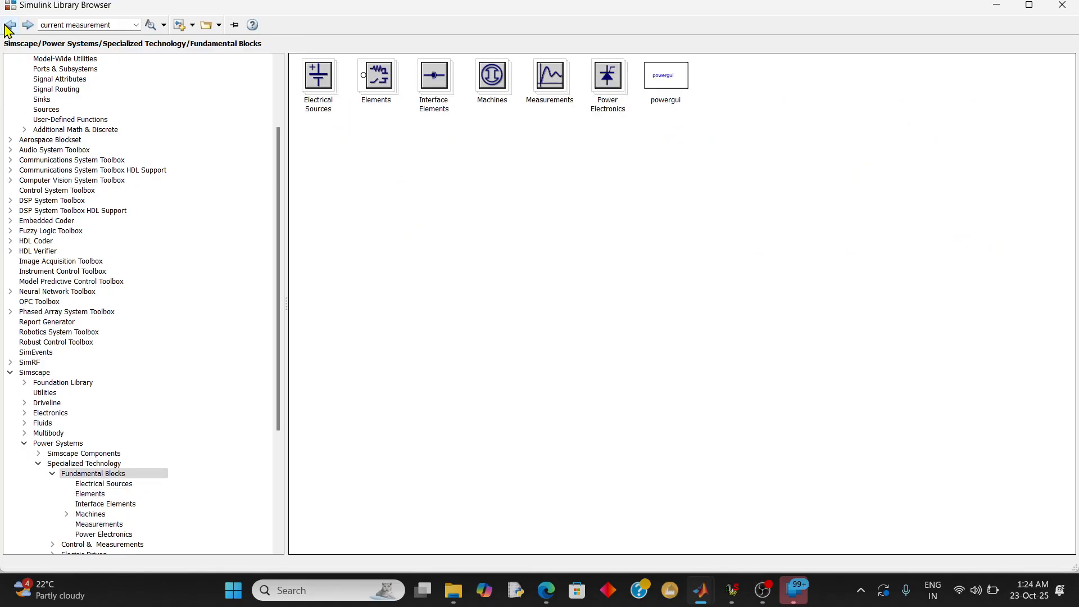
double_click(549, 103)
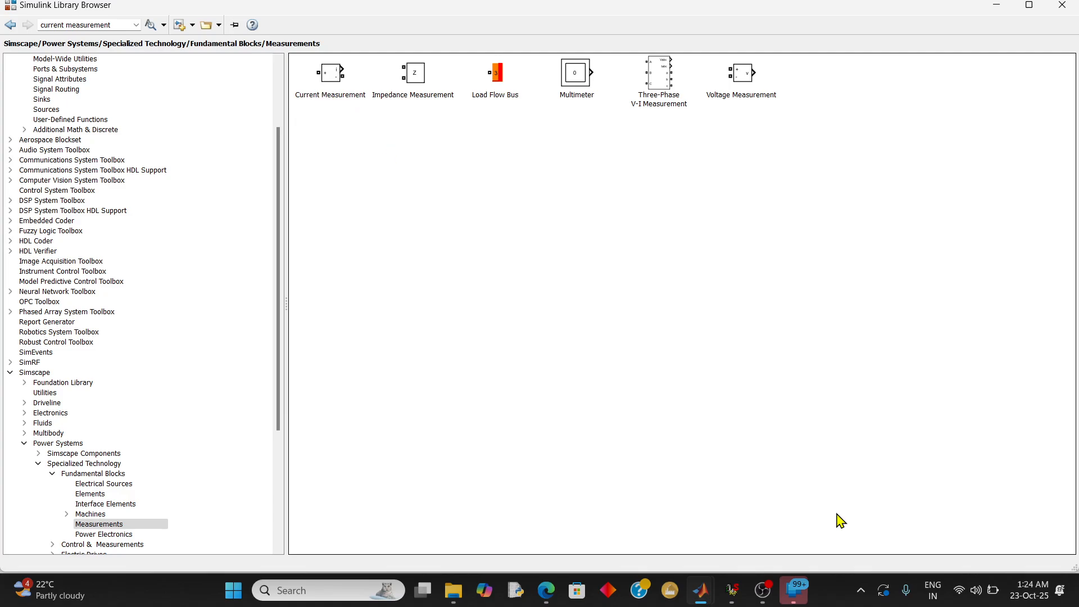
click(84, 474)
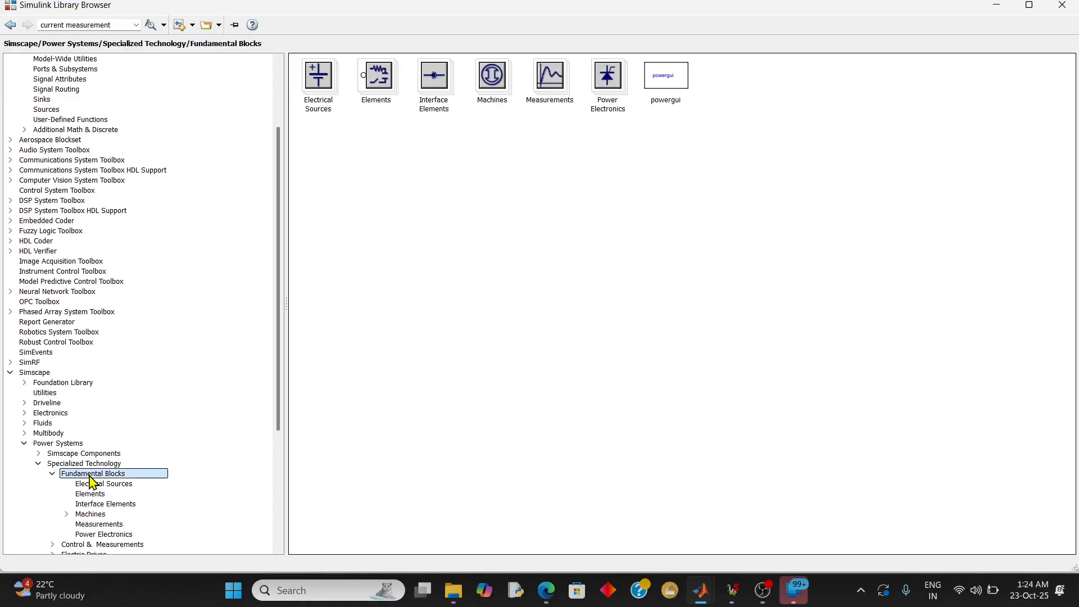
double_click(560, 98)
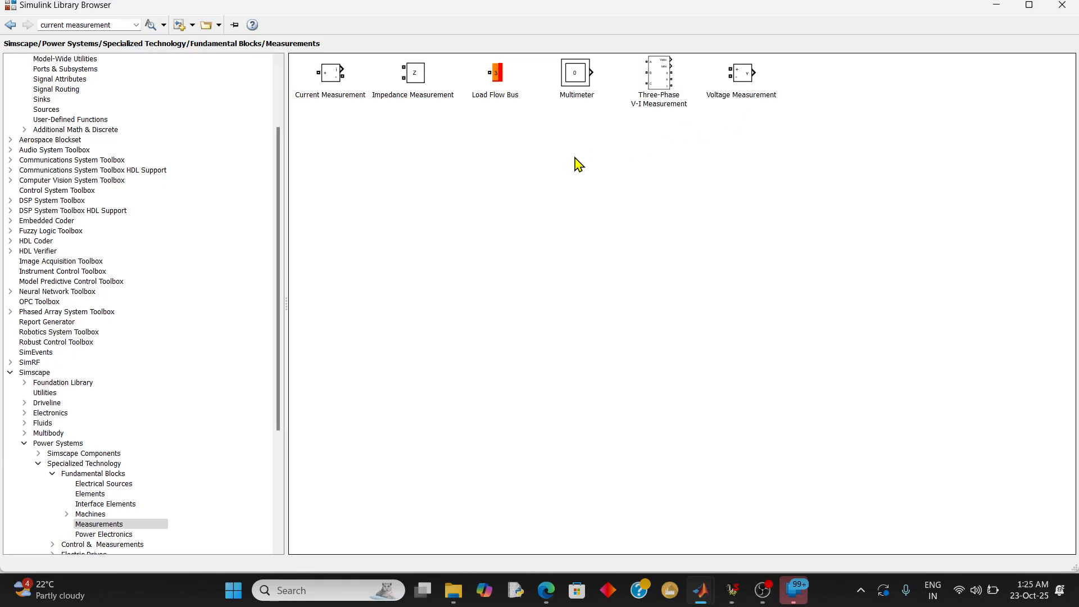
Search the block library for RMS and check which libraries the DSP System Toolbox and Simscape RMS blocks belong to
drag(70, 15, 90, 27)
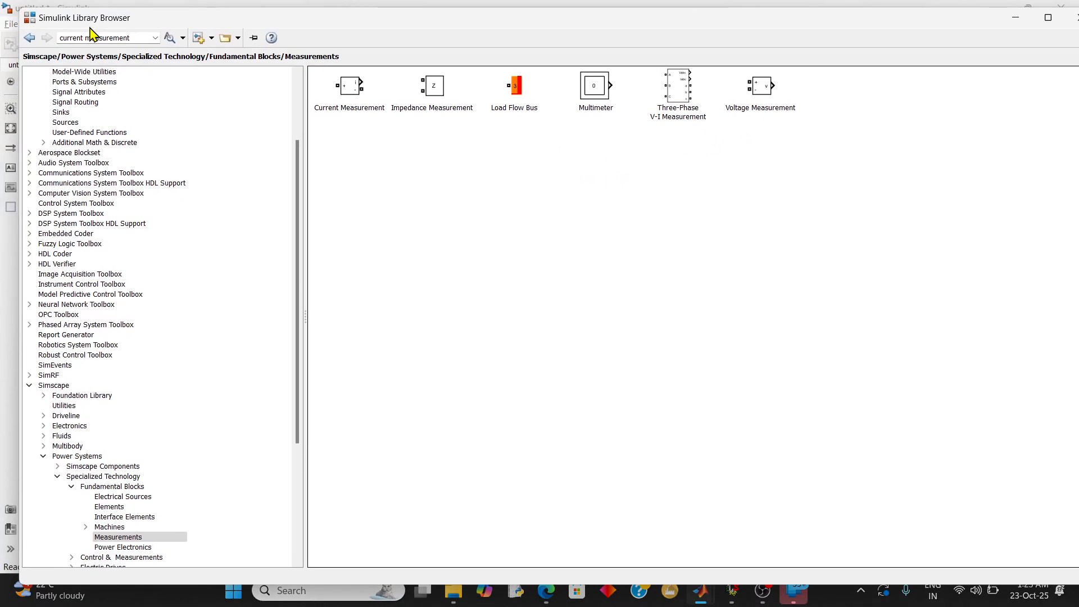
double_click(95, 22)
click(95, 22)
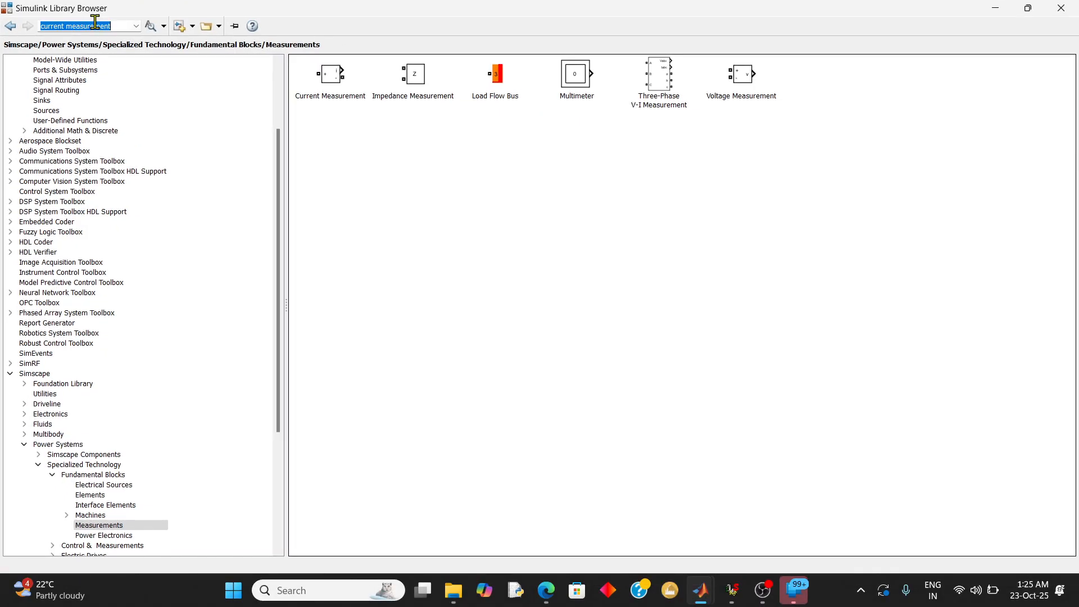
text(RMS)
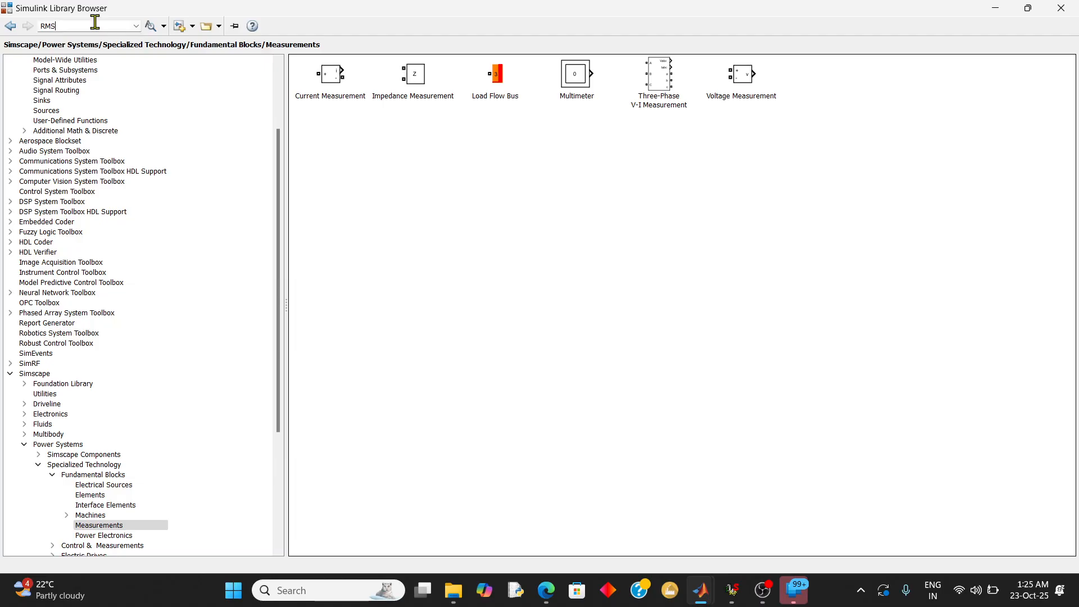
key(Return)
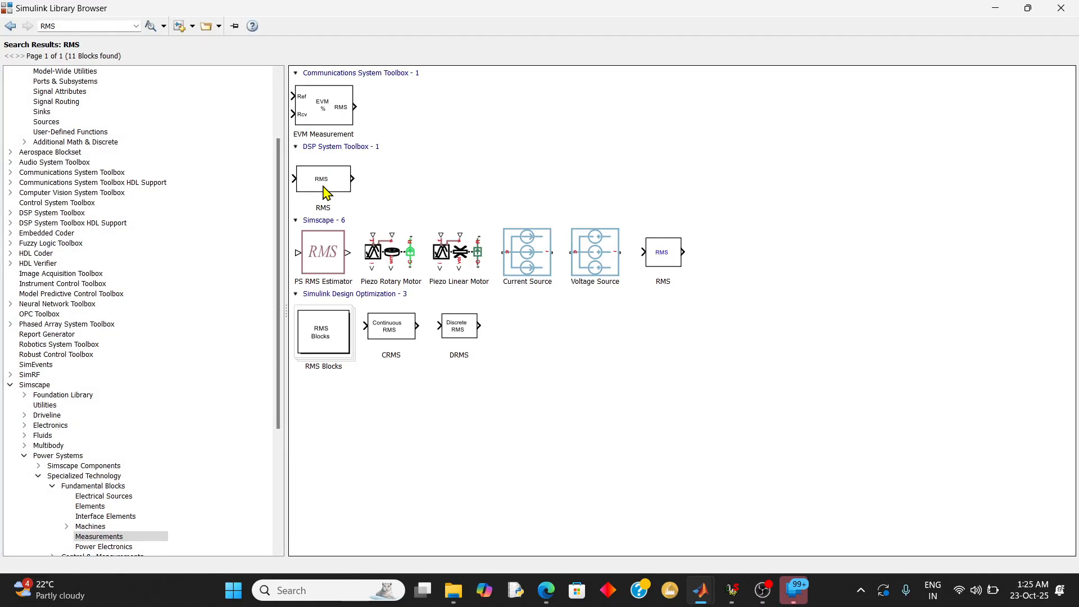
click(326, 192)
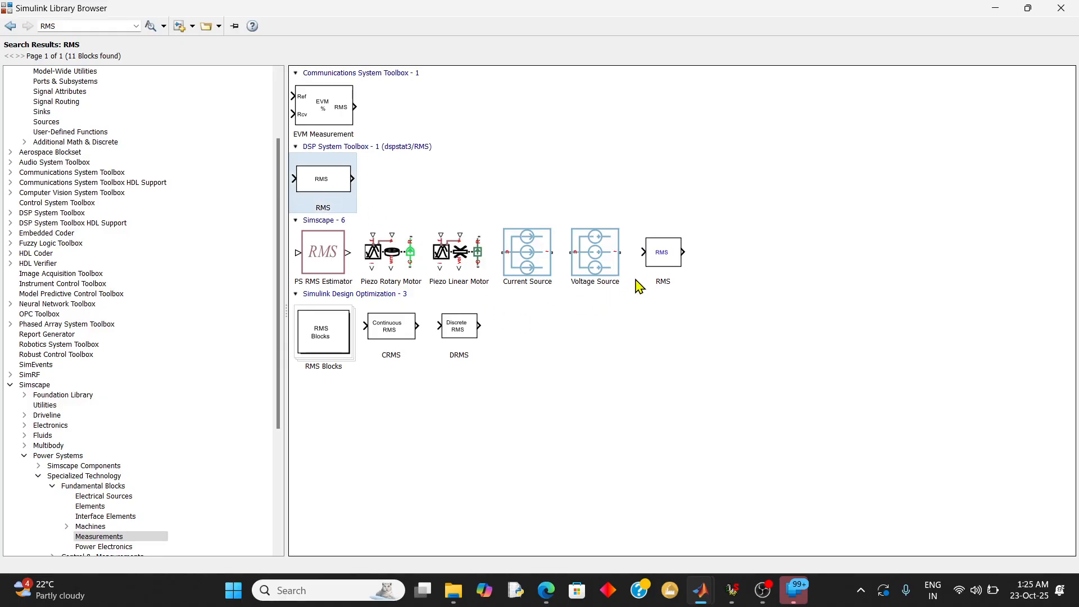
click(664, 262)
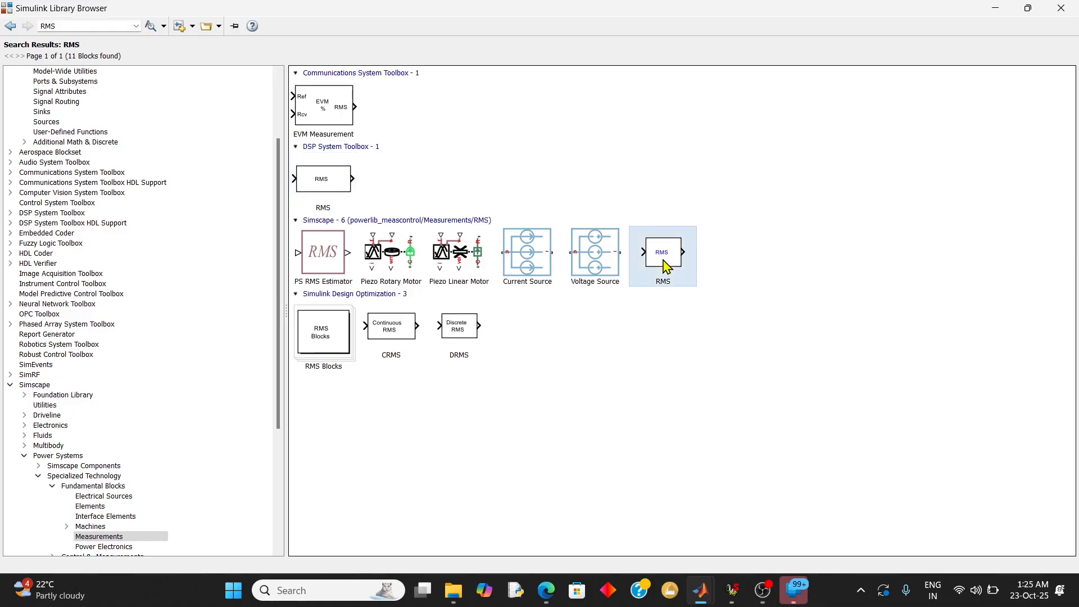
Go back to the Specialized Technology library and recheck the Measurements group of Fundamental Blocks
click(10, 26)
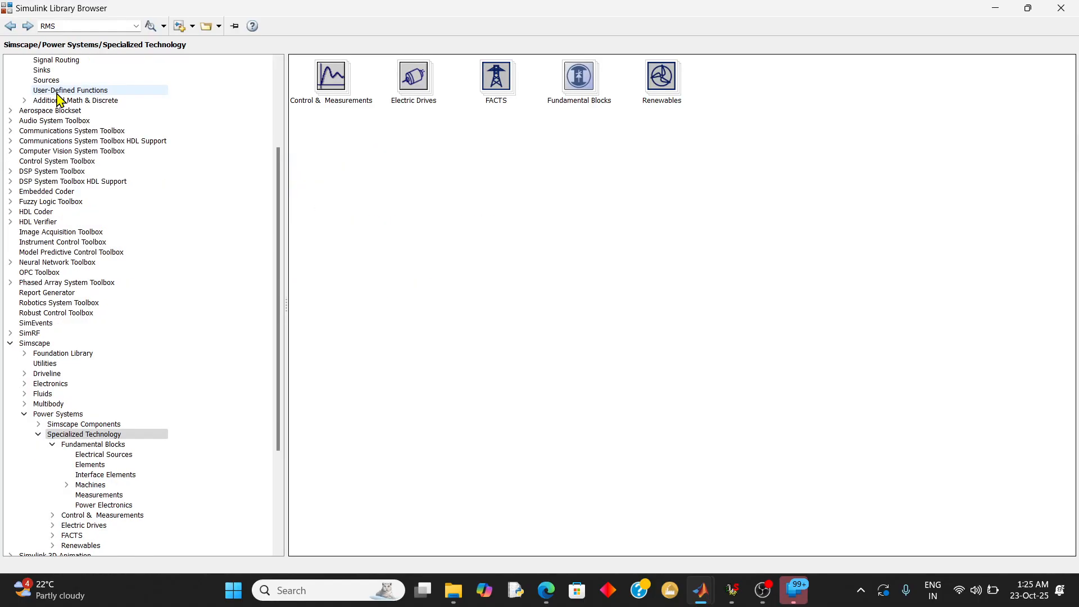
click(120, 447)
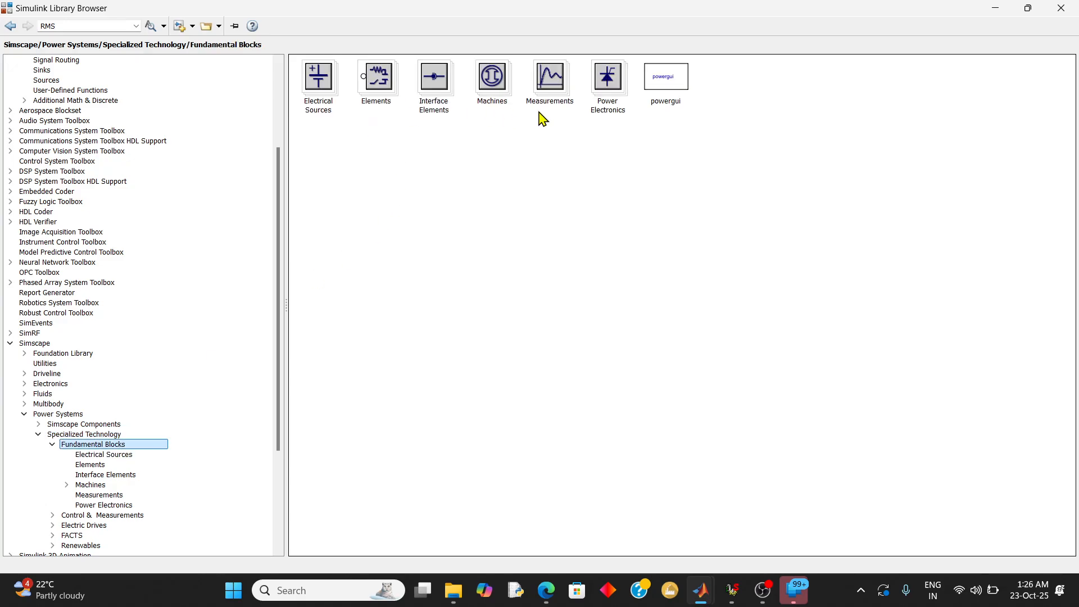
double_click(555, 102)
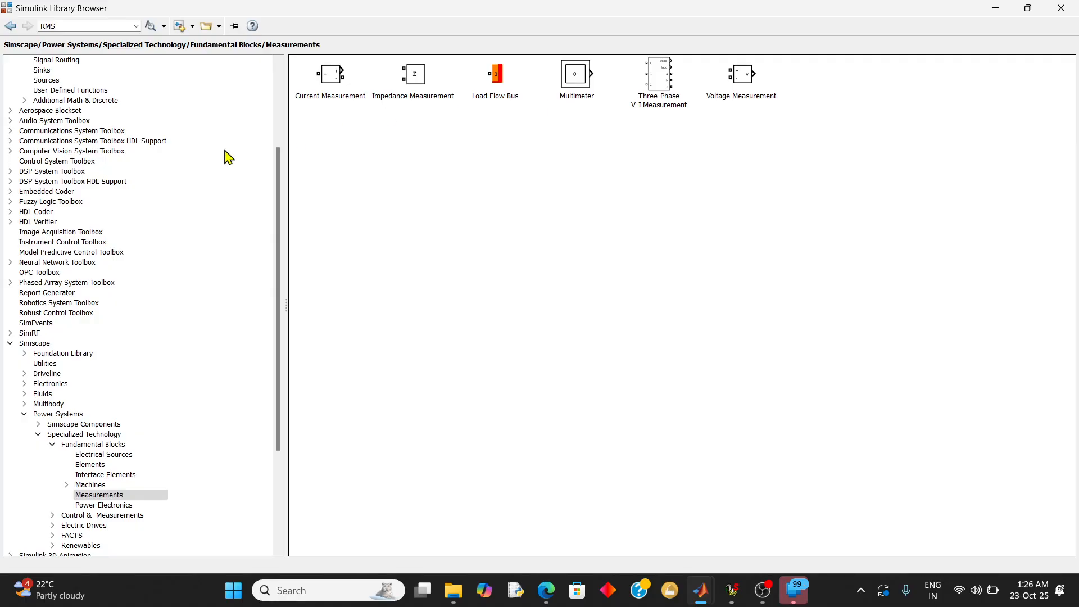
click(11, 26)
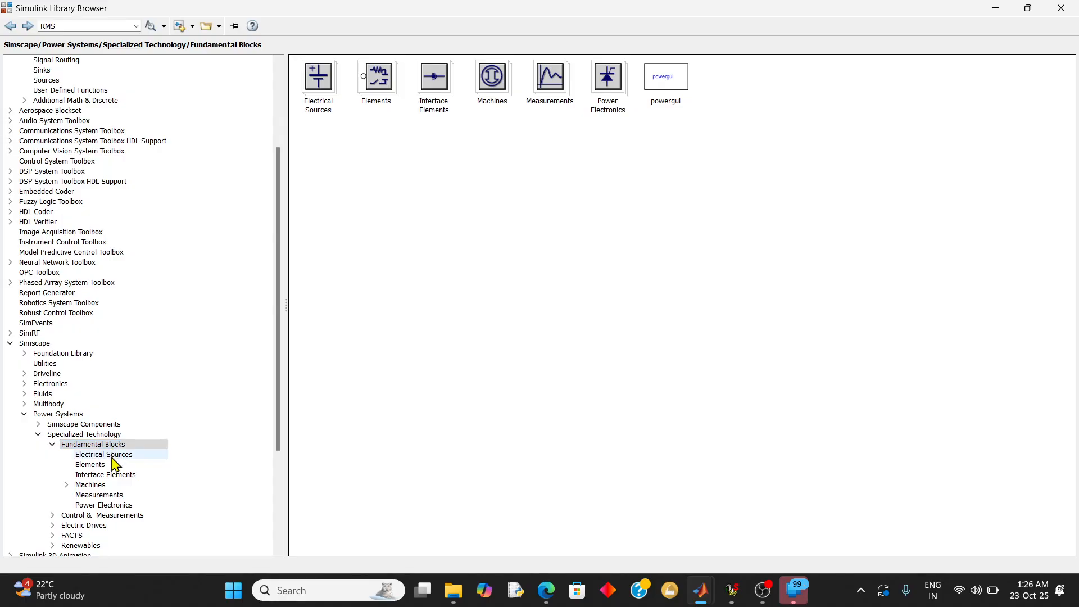
click(114, 497)
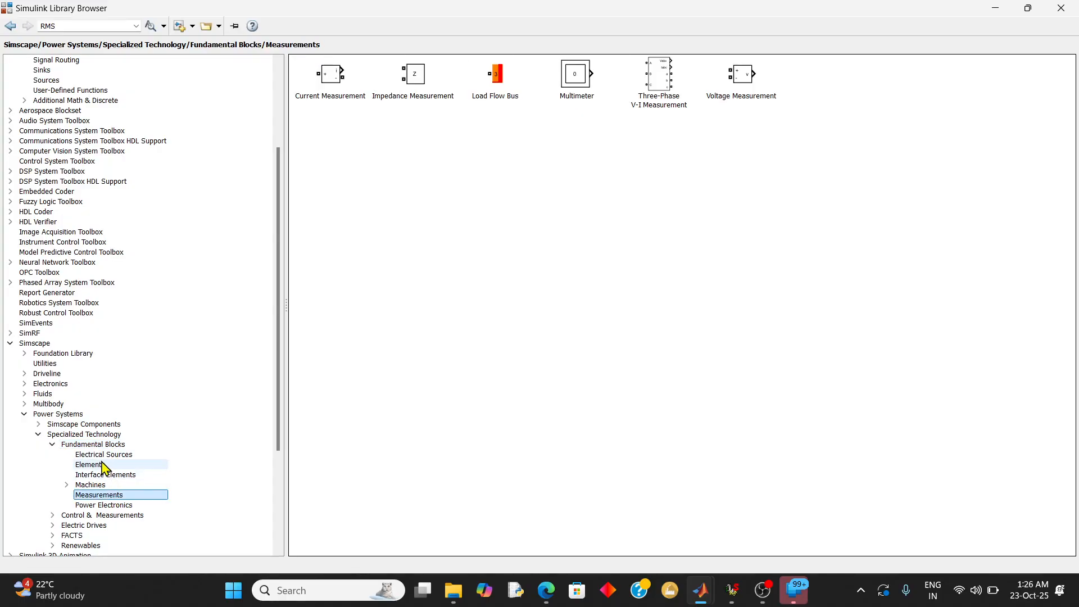
Add the RMS block from Specialized Technology's Control & Measurements/Measurements library to the untitled model
click(87, 437)
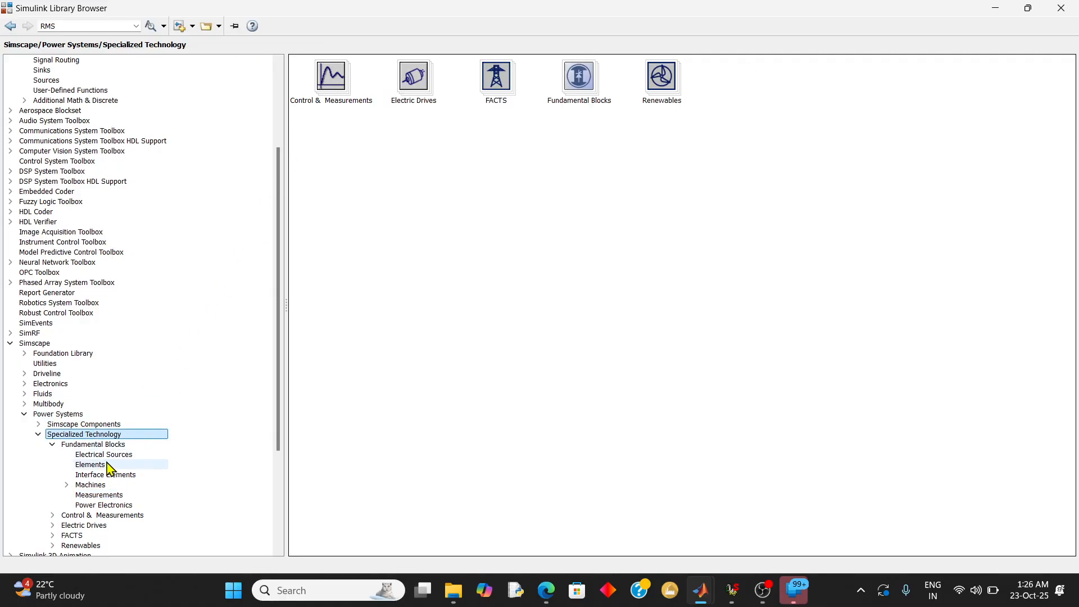
double_click(342, 81)
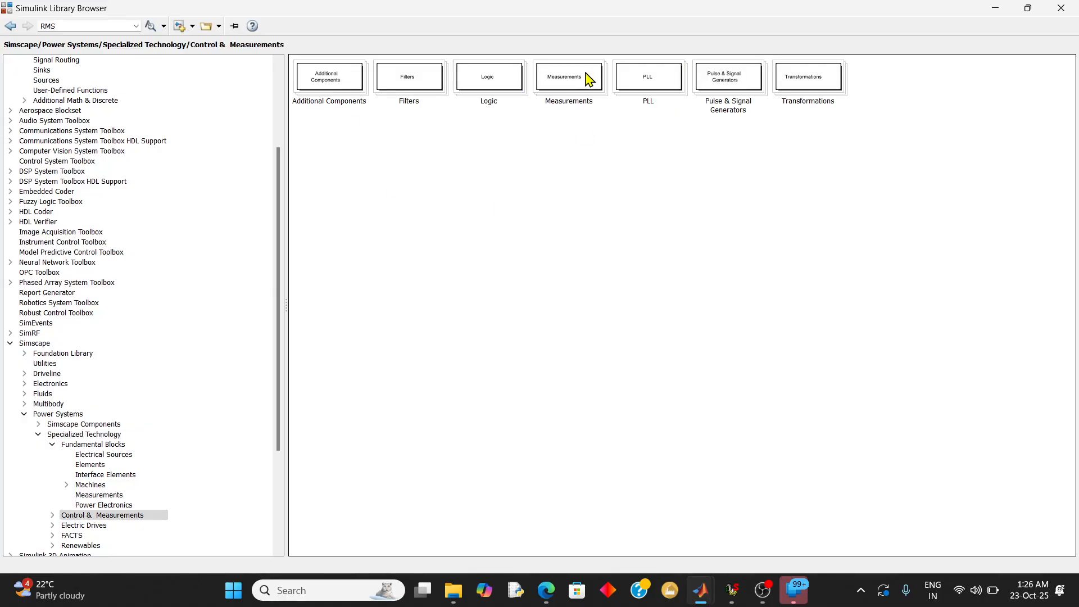
click(588, 82)
double_click(588, 82)
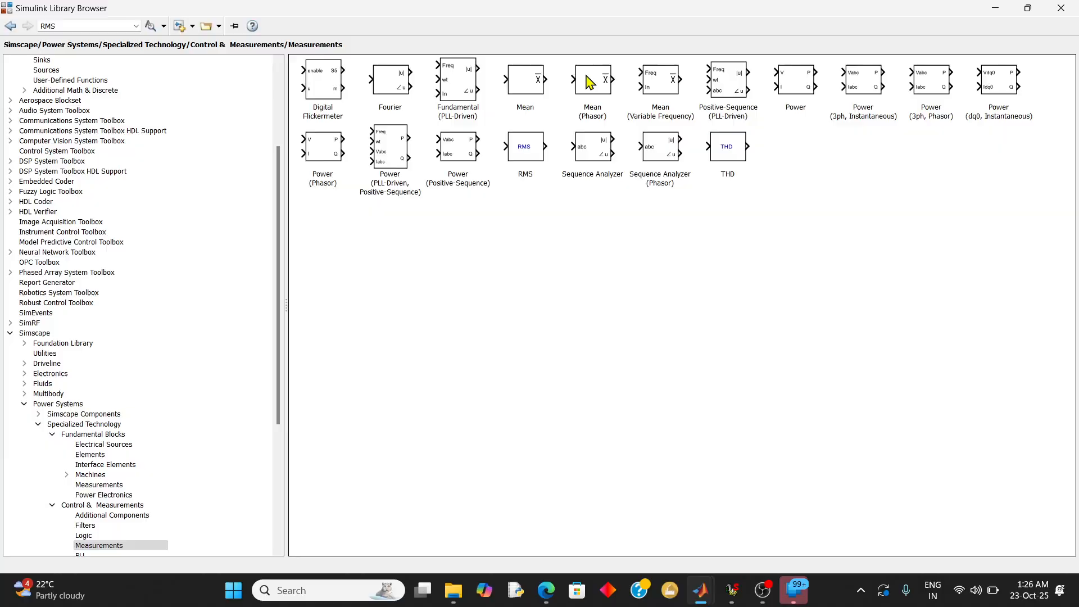
click(529, 151)
right_click(529, 152)
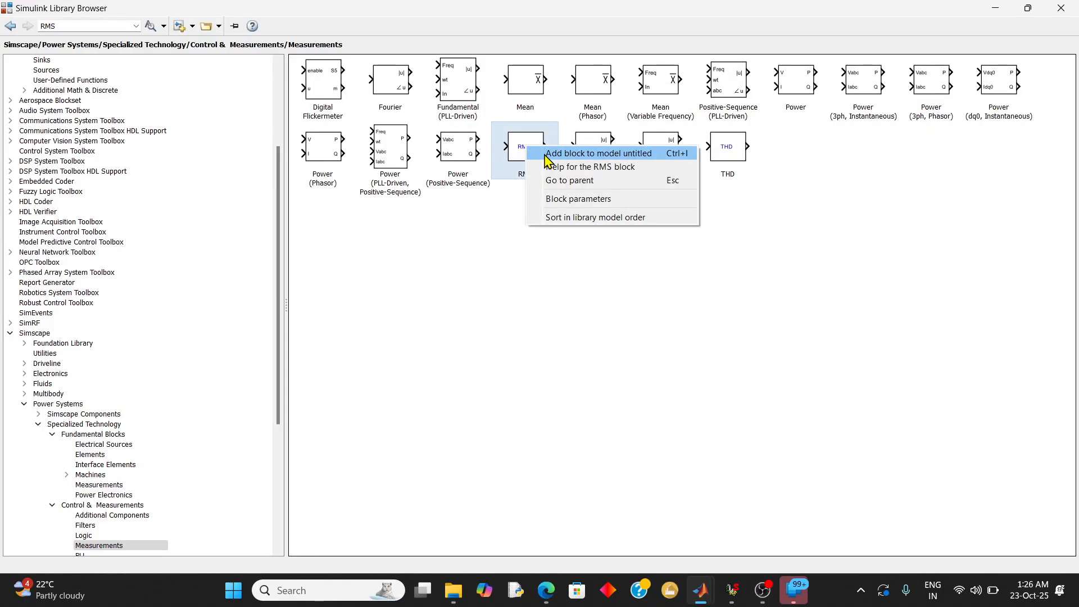
click(544, 157)
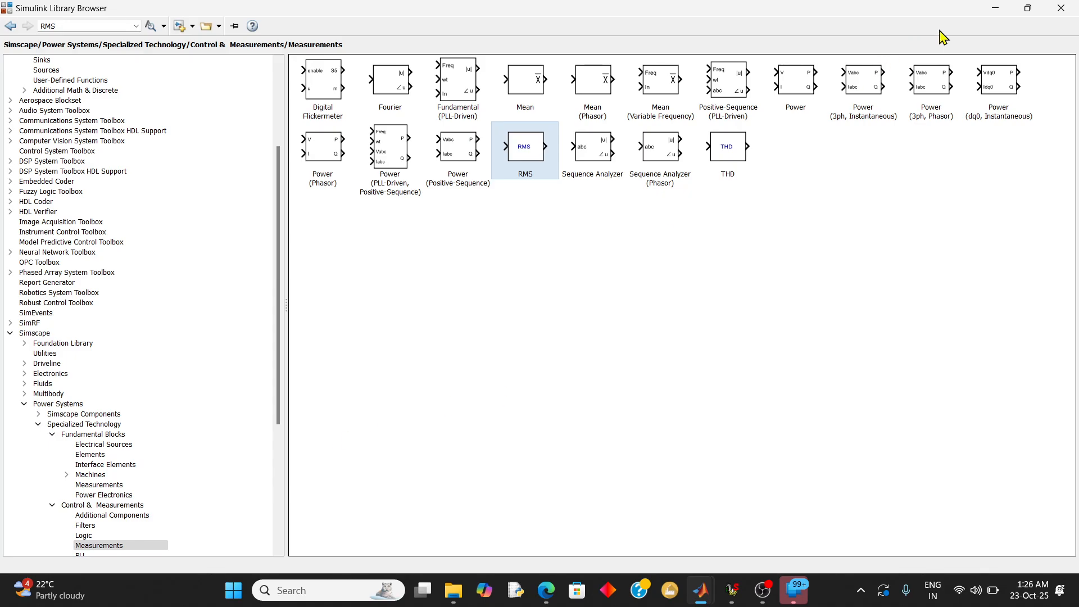
Return to the untitled model and move the RMS block above the source and the first V-I Measurement block
click(995, 9)
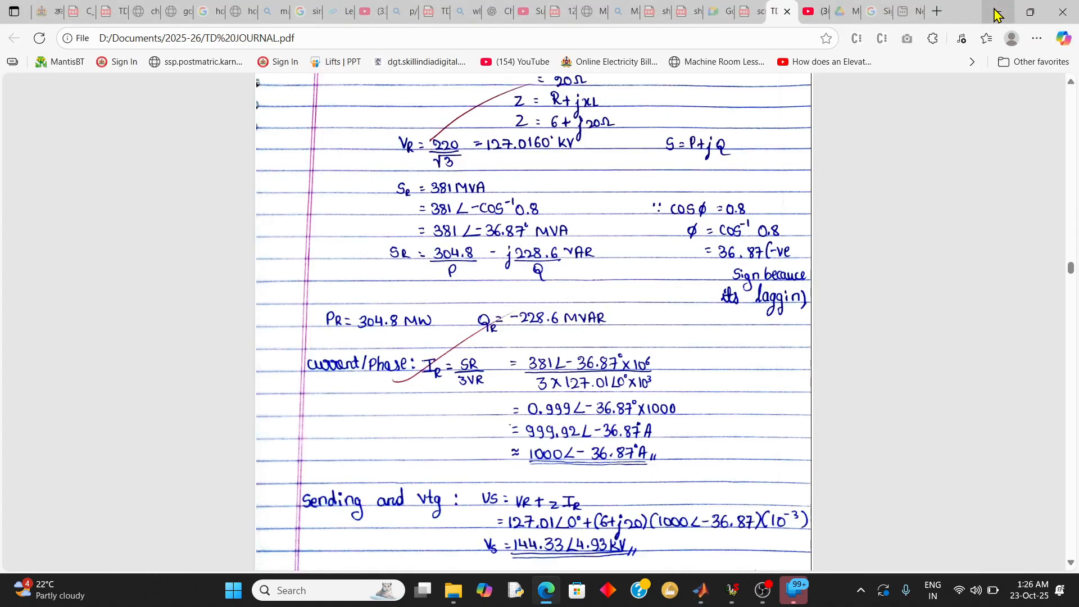
click(994, 11)
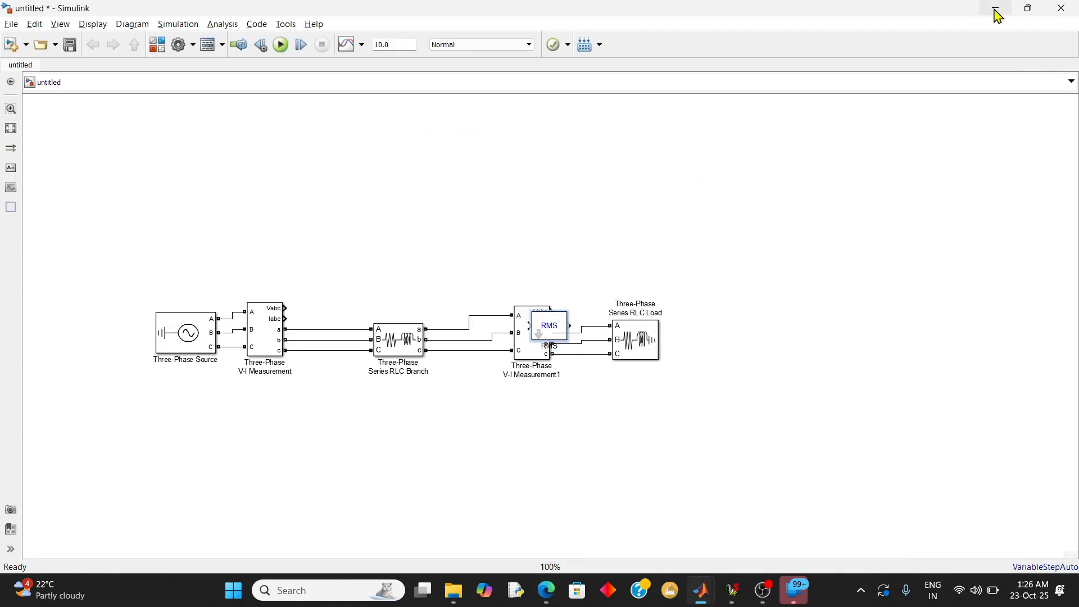
drag(550, 325, 474, 266)
click(555, 323)
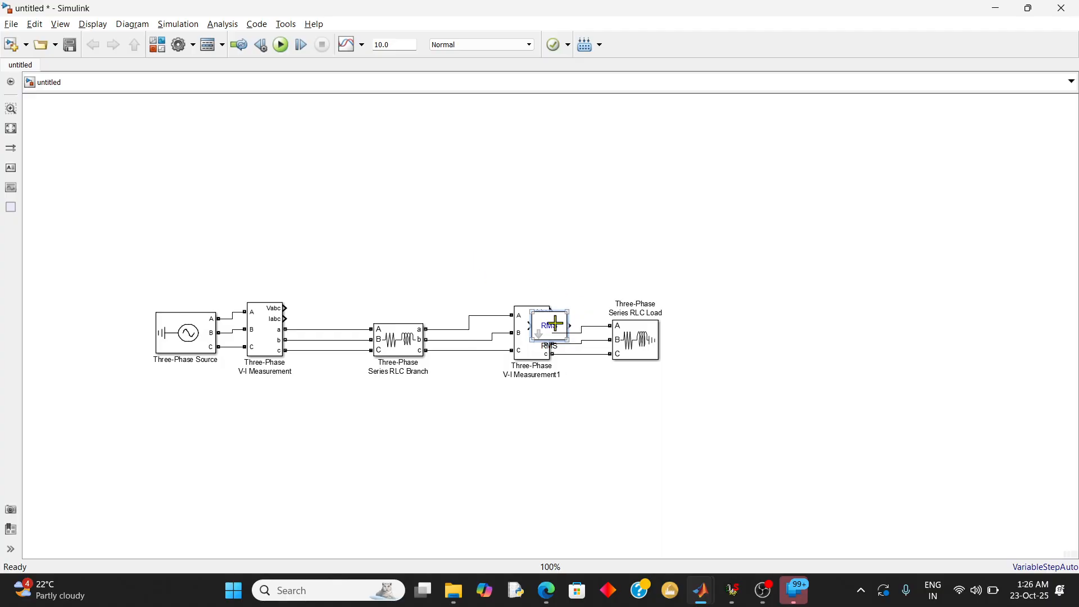
drag(555, 323, 249, 235)
key(ctrl+z)
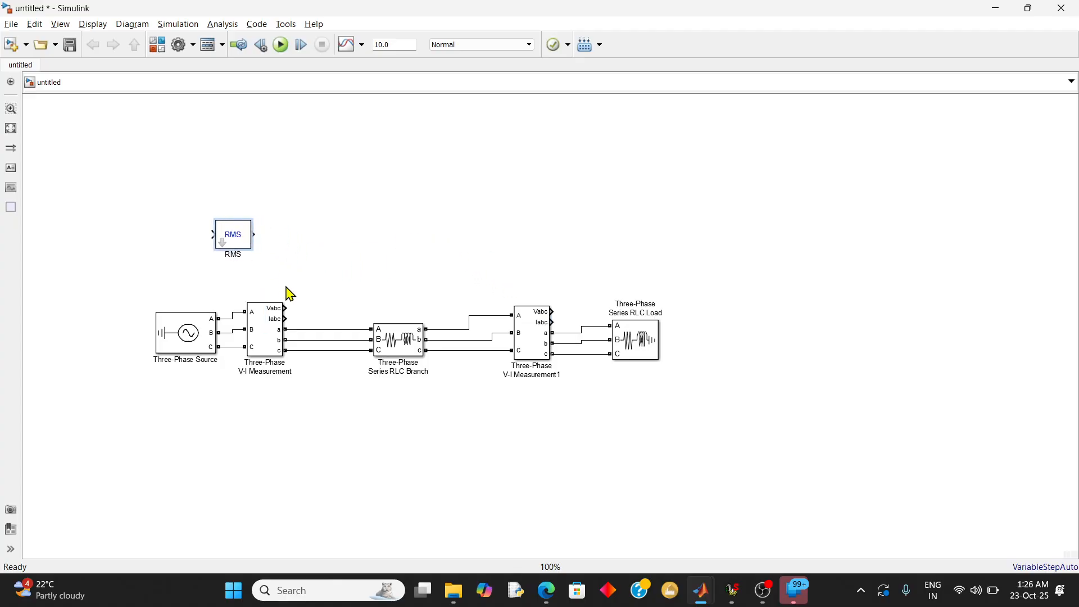
Connect the Vabc output of the first V-I Measurement block to the RMS input, routing the line between the two blocks
drag(284, 313, 212, 236)
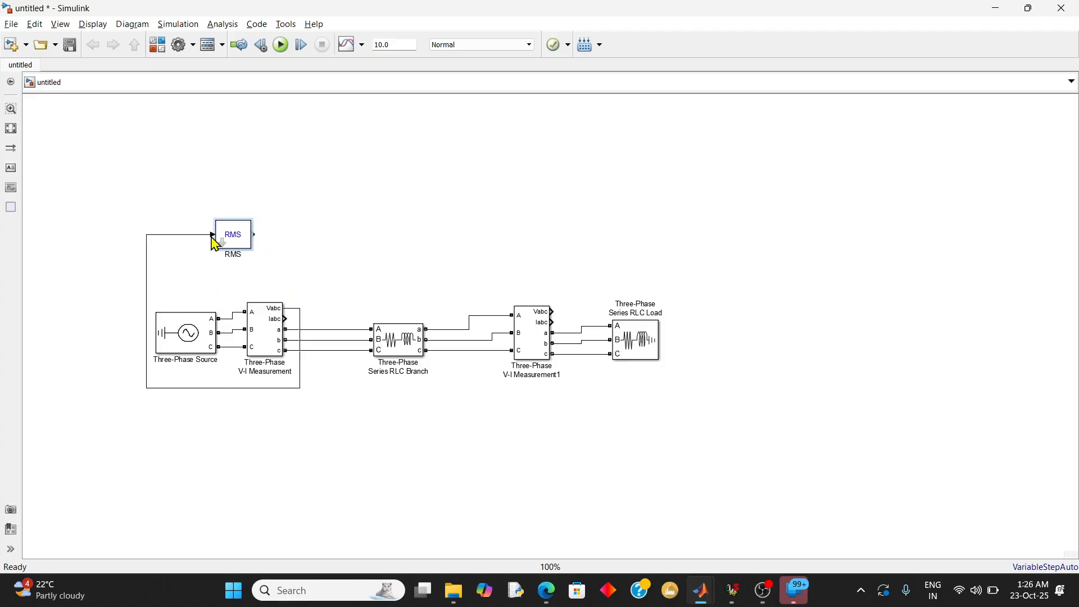
drag(239, 388, 241, 273)
click(245, 243)
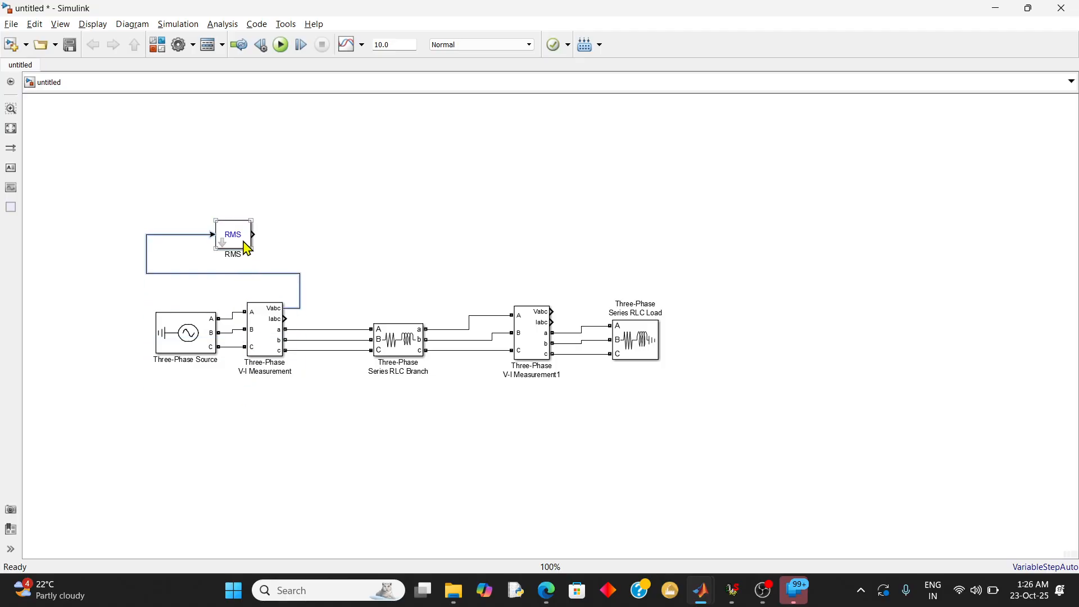
Return to the Simulink Library Browser, recheck the Control & Measurements library, and search for "display" blocks
mouse_move(709, 601)
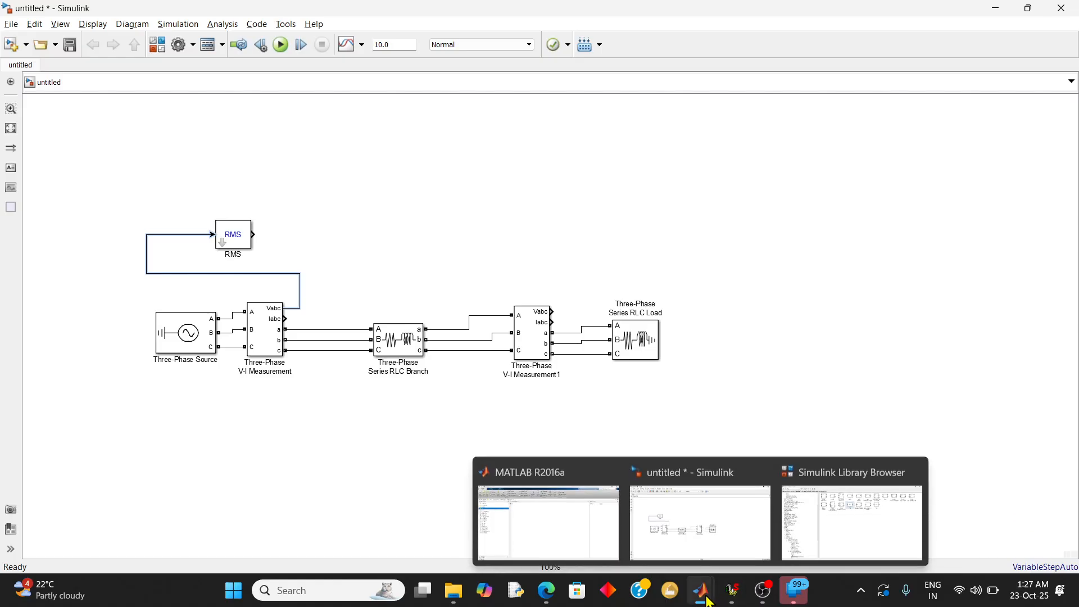
click(811, 523)
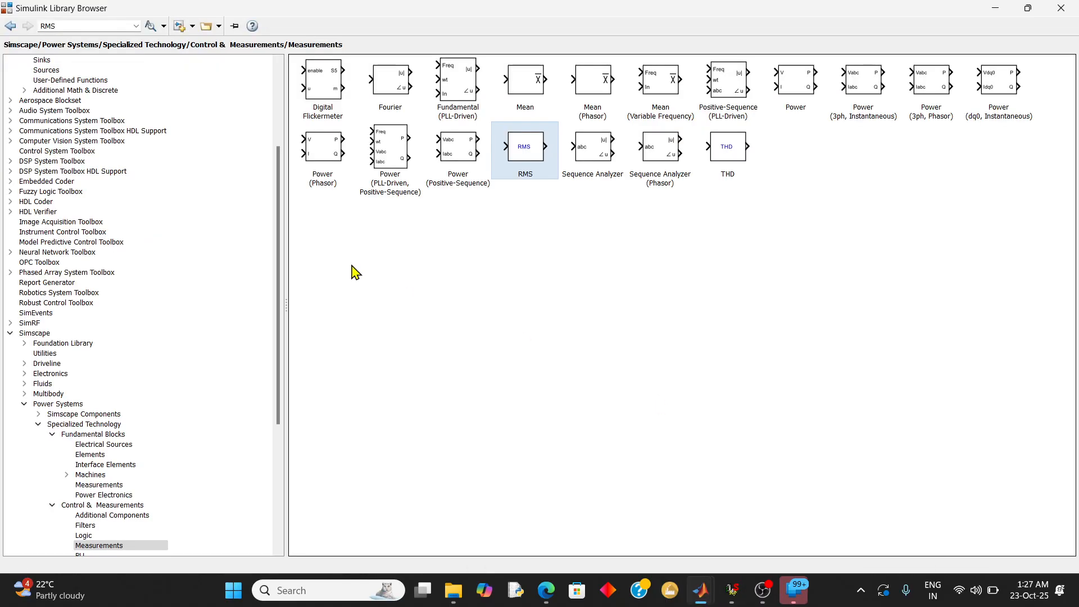
click(10, 26)
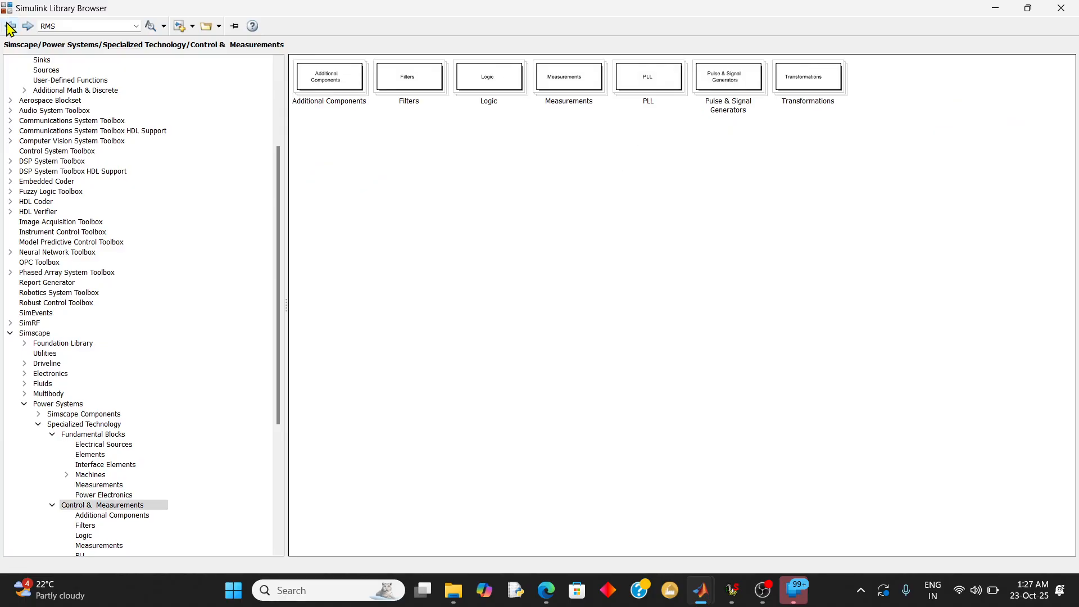
click(10, 26)
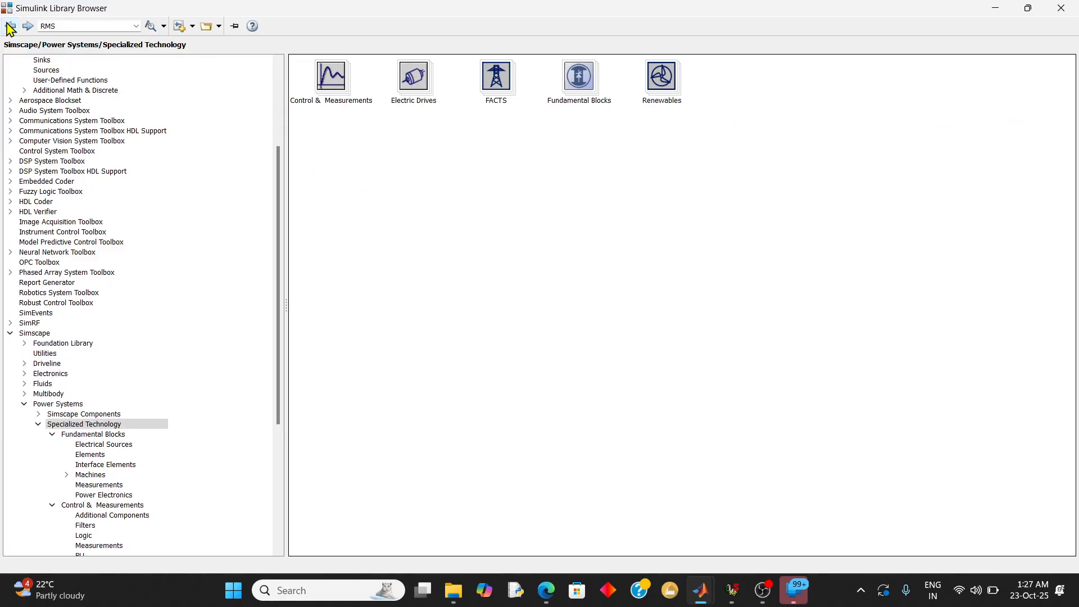
double_click(336, 86)
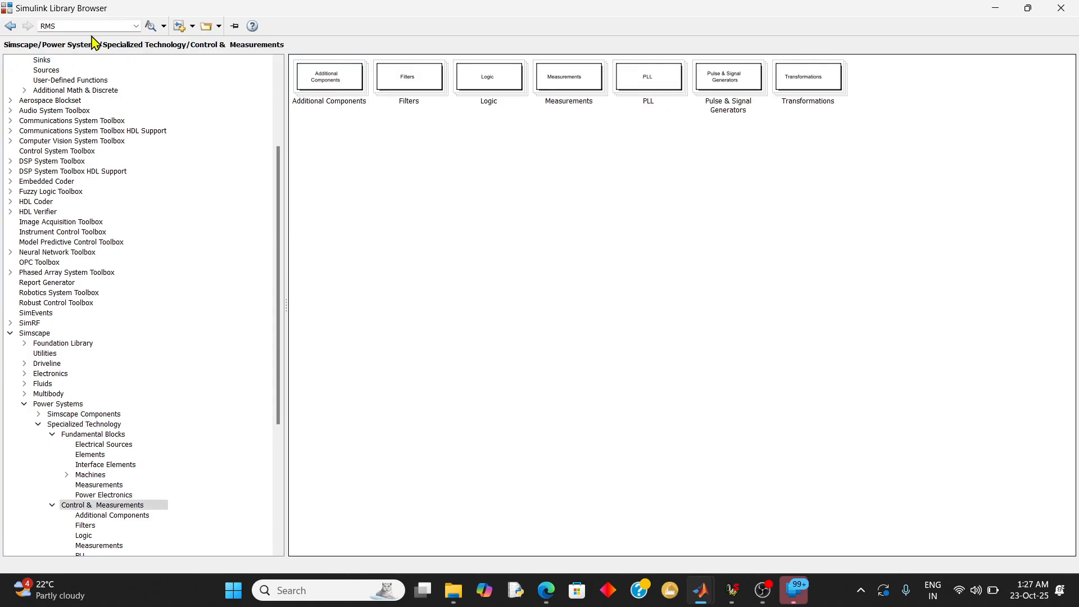
text(display)
key(Return)
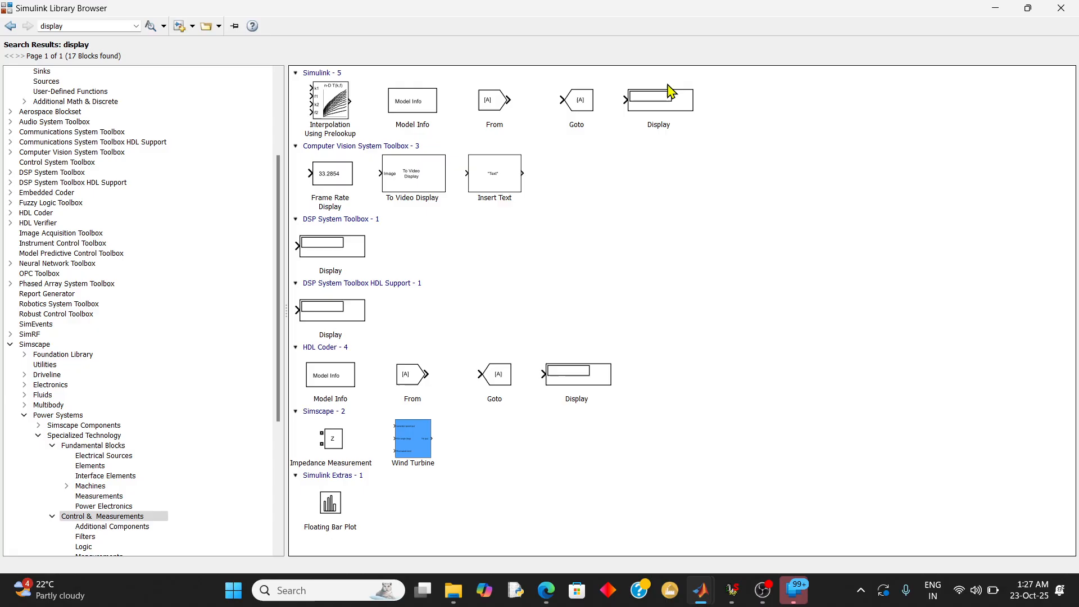
Add the Display block from the Simulink Sinks library to the untitled model and return to the model
click(668, 101)
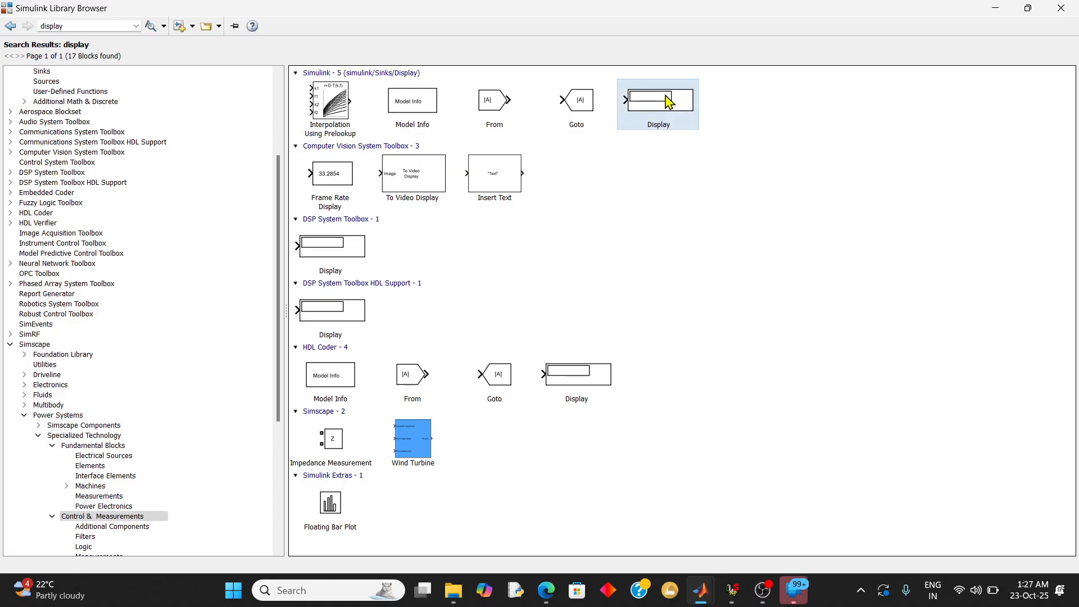
click(577, 384)
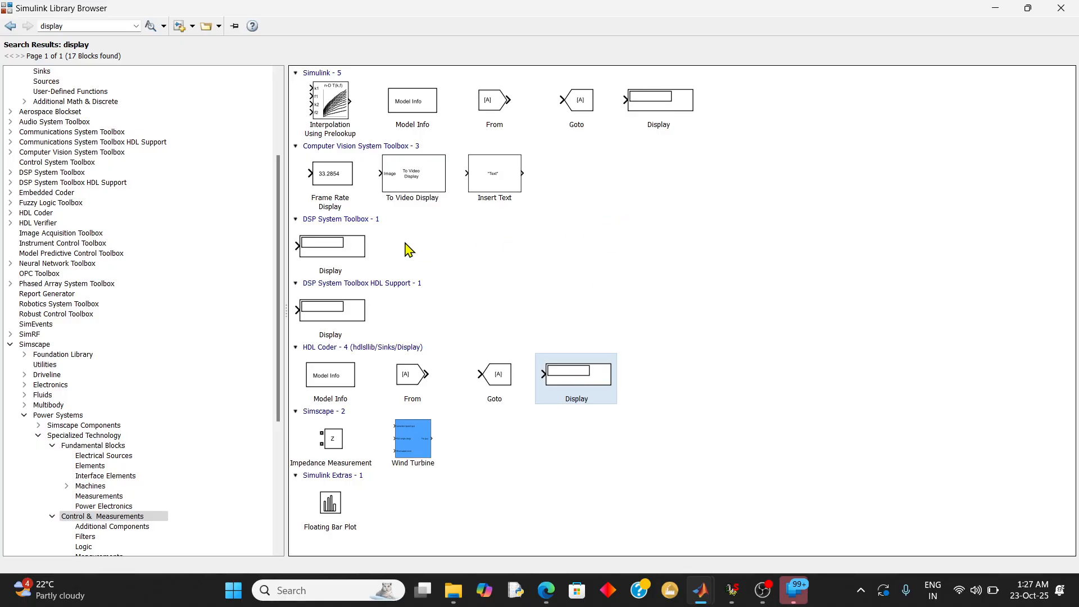
click(350, 249)
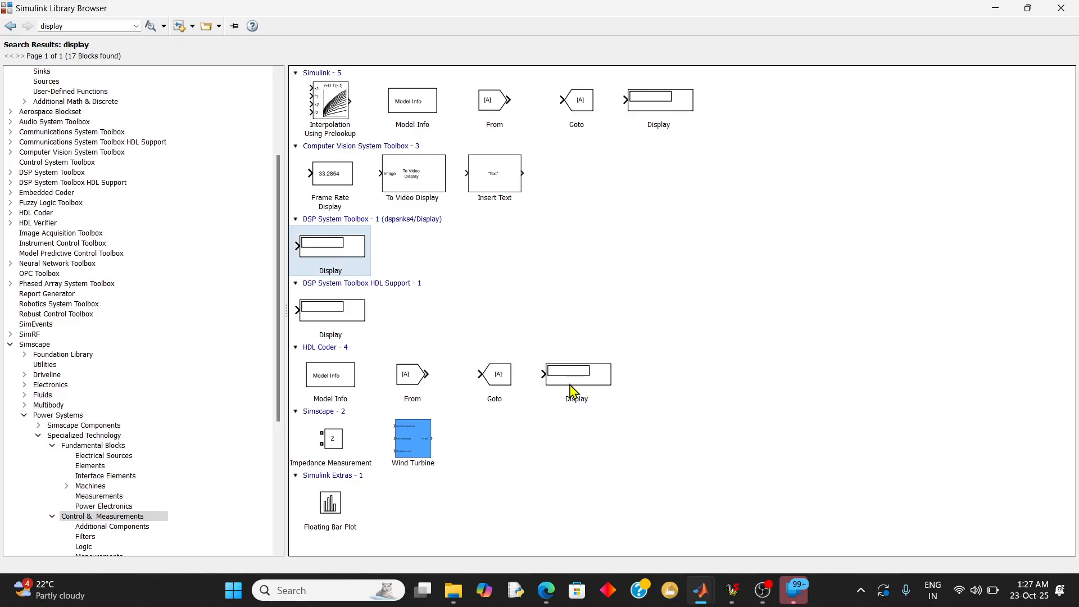
click(673, 114)
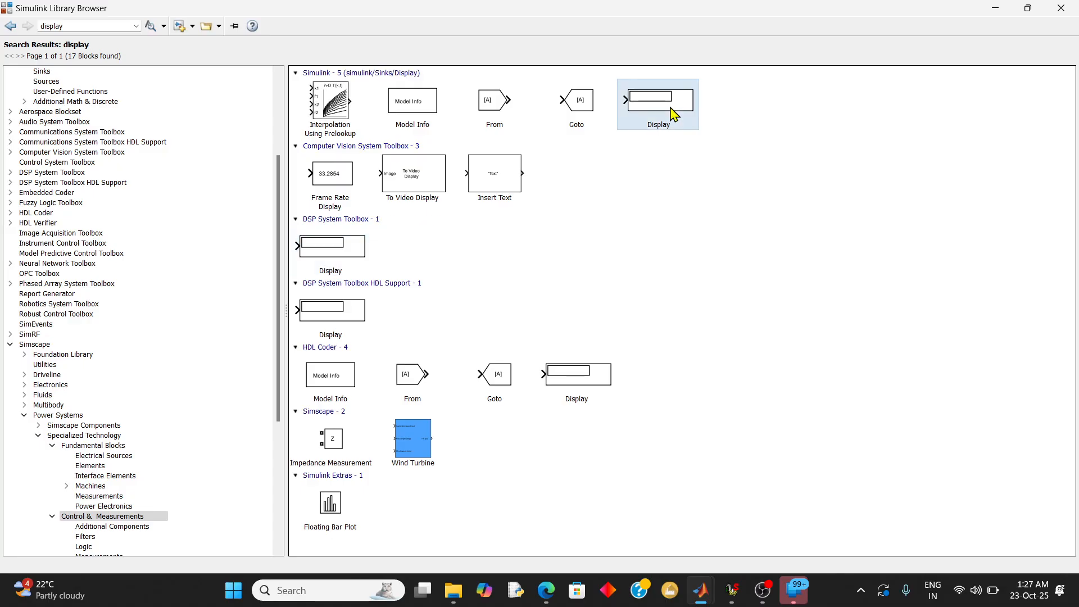
right_click(674, 114)
click(697, 113)
click(996, 8)
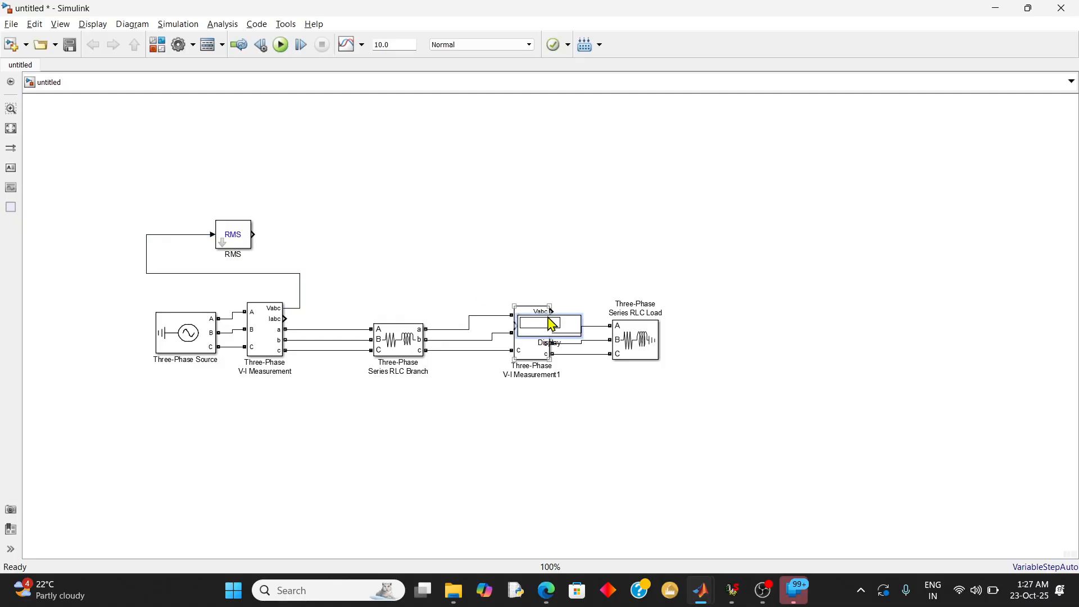
Connect the Display block to the RMS block's output and move the pair higher above the source
drag(573, 337, 327, 245)
click(263, 236)
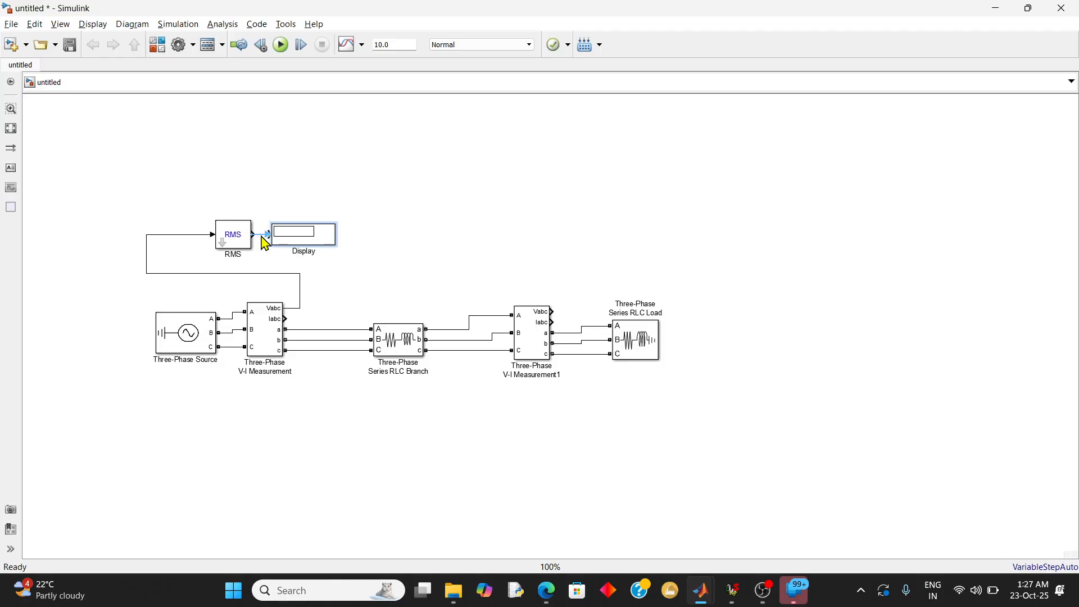
mouse_move(351, 248)
mouse_down()
mouse_move(224, 228)
mouse_move(213, 217)
mouse_move(233, 208)
mouse_move(236, 180)
mouse_up()
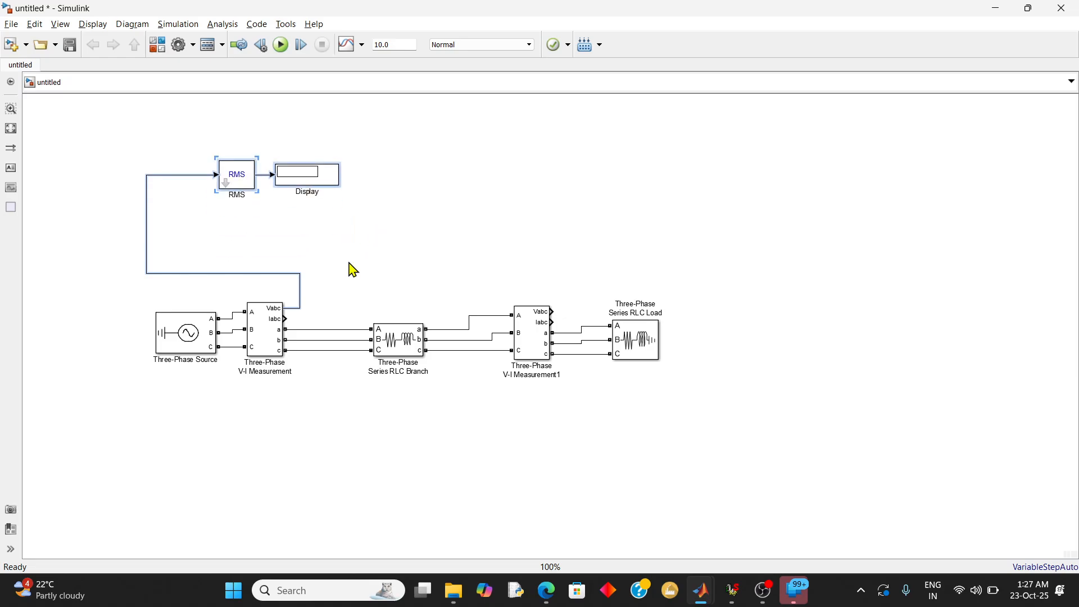
Duplicate the RMS and Display pair and align the copy directly below the original
drag(396, 274, 119, 158)
key(ctrl+c)
key(ctrl+v)
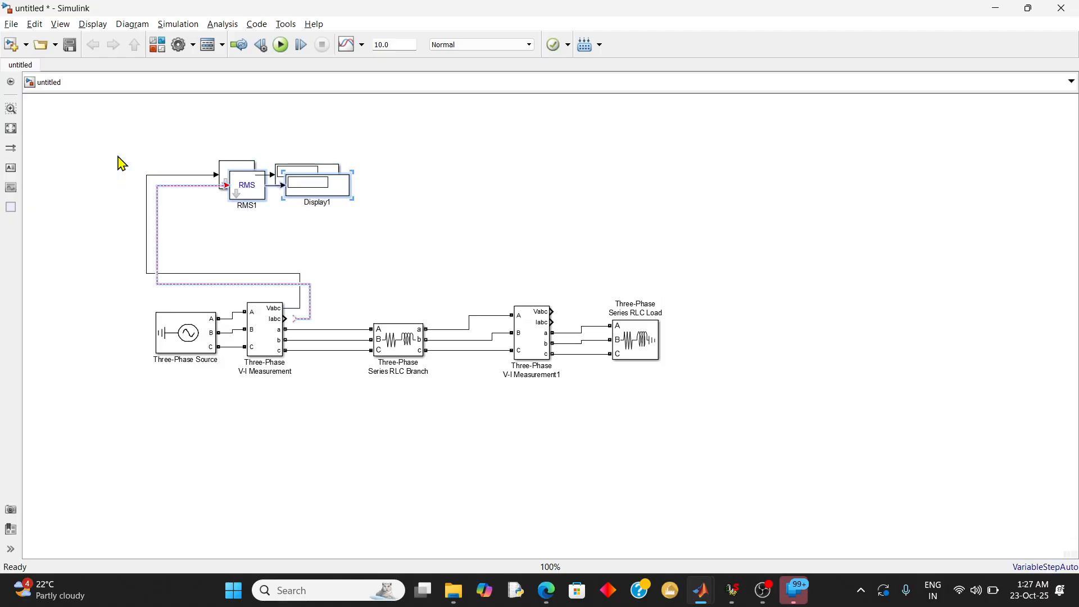
mouse_move(258, 192)
mouse_down()
mouse_move(282, 193)
mouse_move(254, 195)
mouse_up()
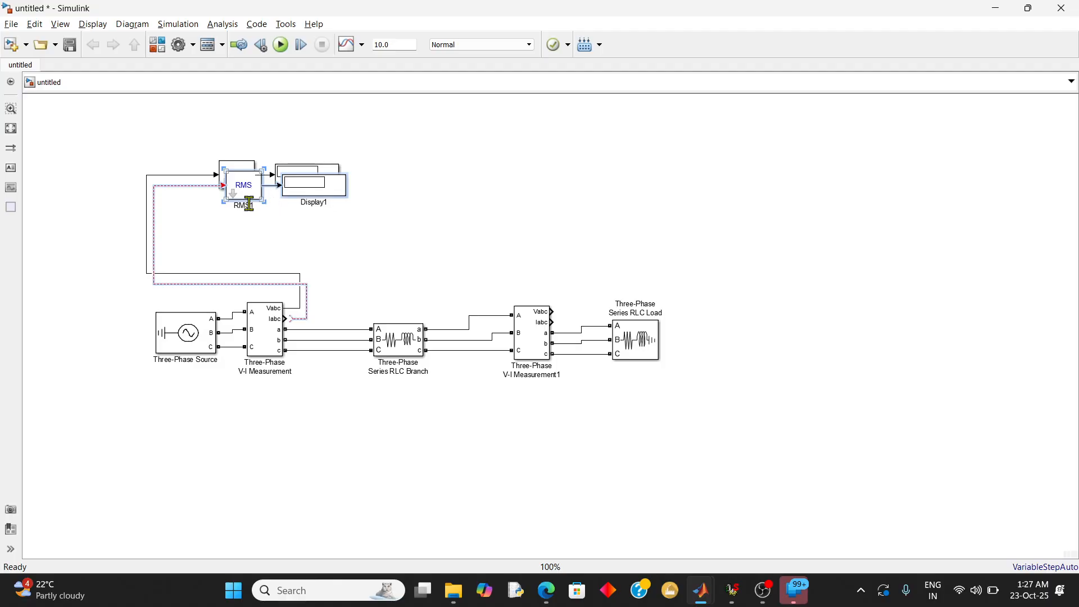
drag(253, 206, 243, 245)
click(193, 208)
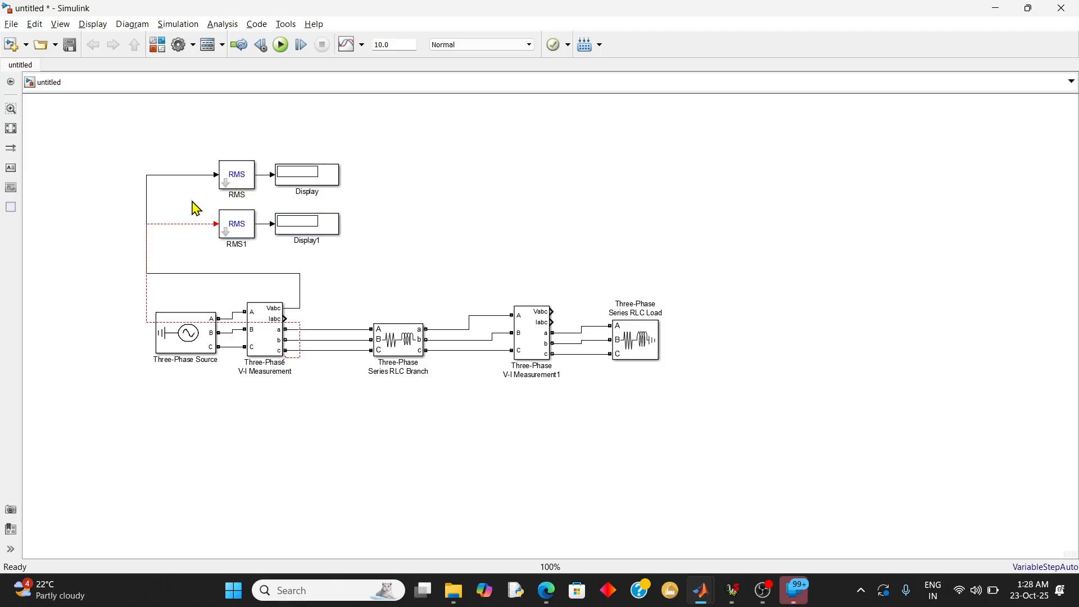
Replace the copied RMS block's unconnected line with one from the first V-I Measurement block's Iabc output, routed above the block
drag(148, 246, 148, 246)
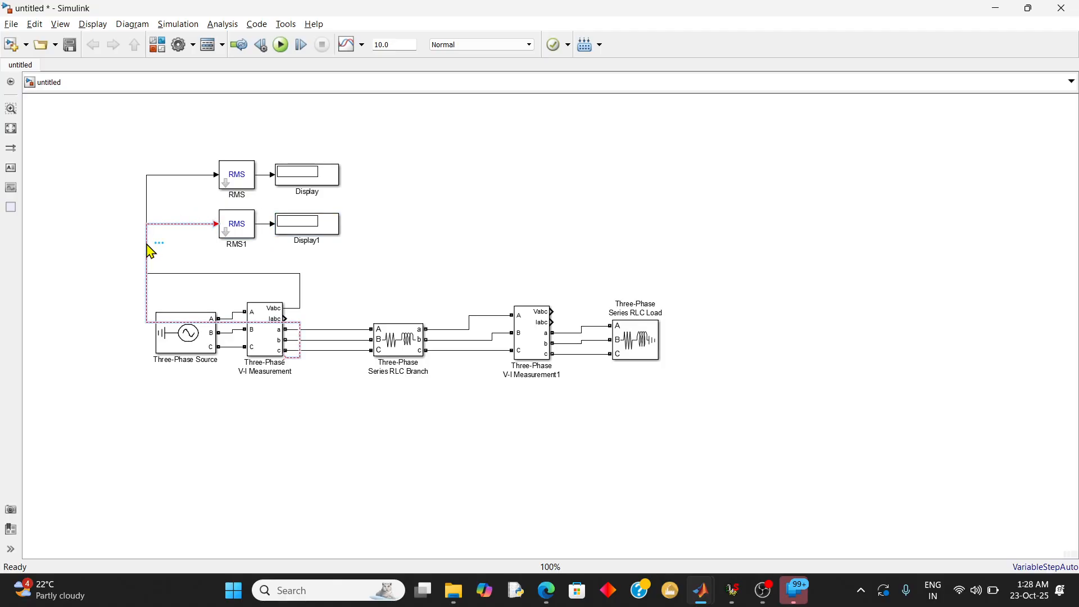
key(Delete)
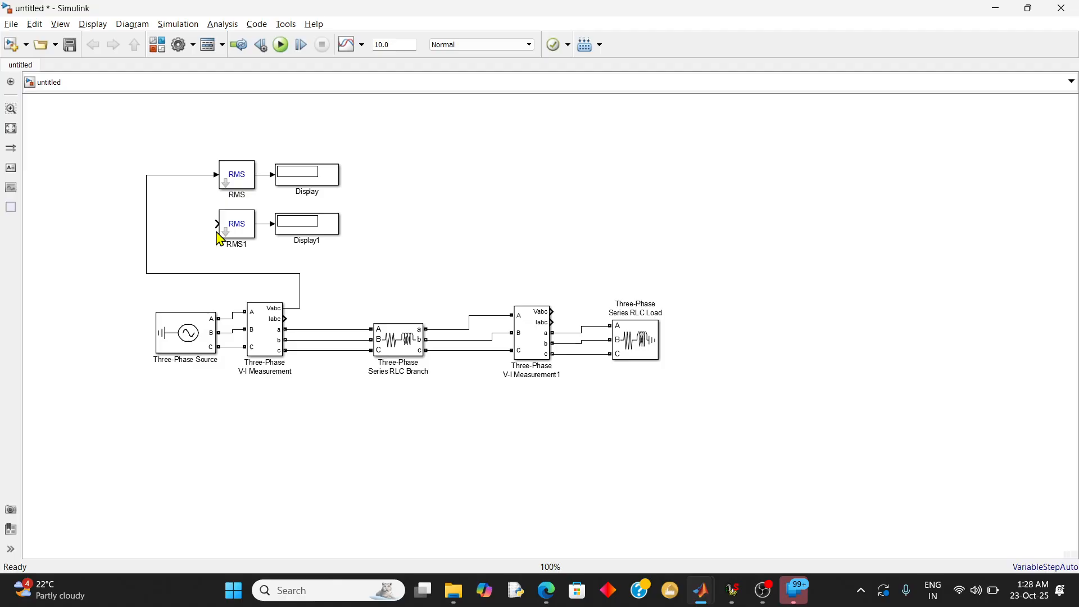
drag(216, 228, 286, 320)
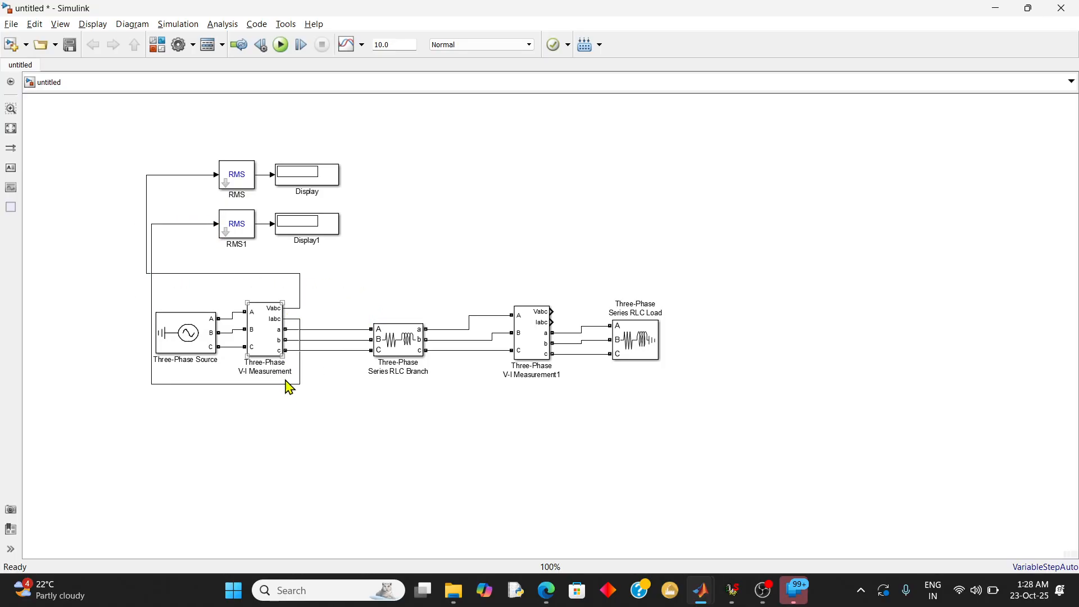
drag(288, 389, 287, 264)
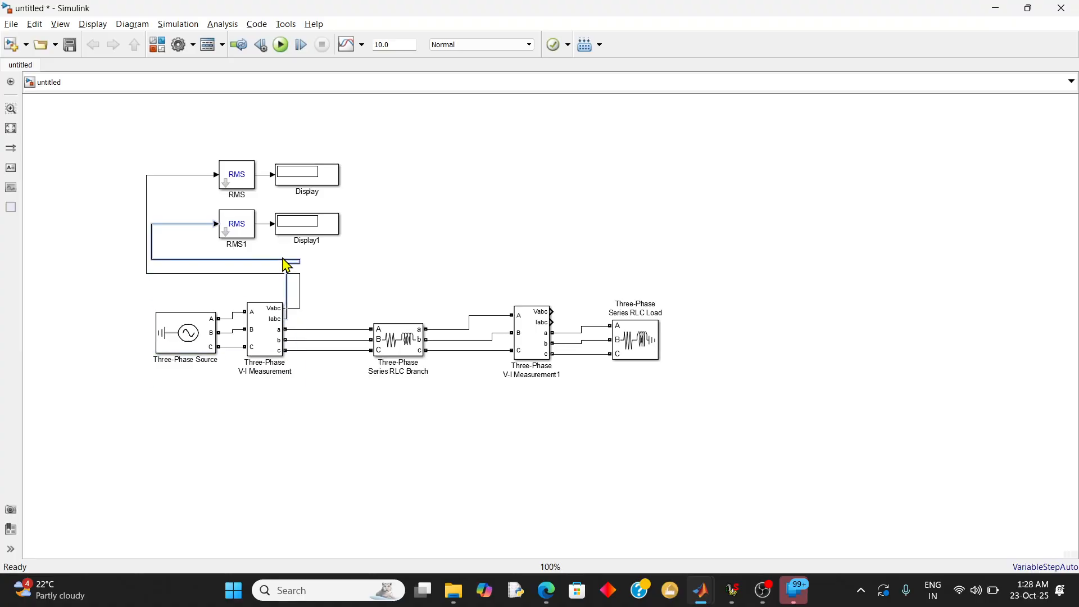
Try to run the simulation, then close the Diagnostic Viewer
click(280, 51)
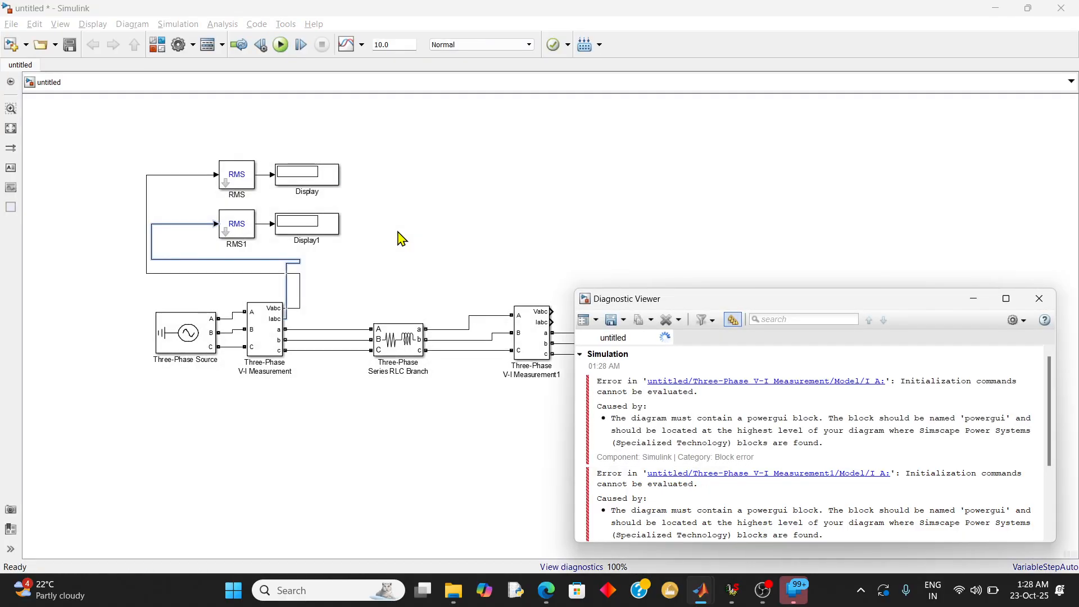
click(1039, 298)
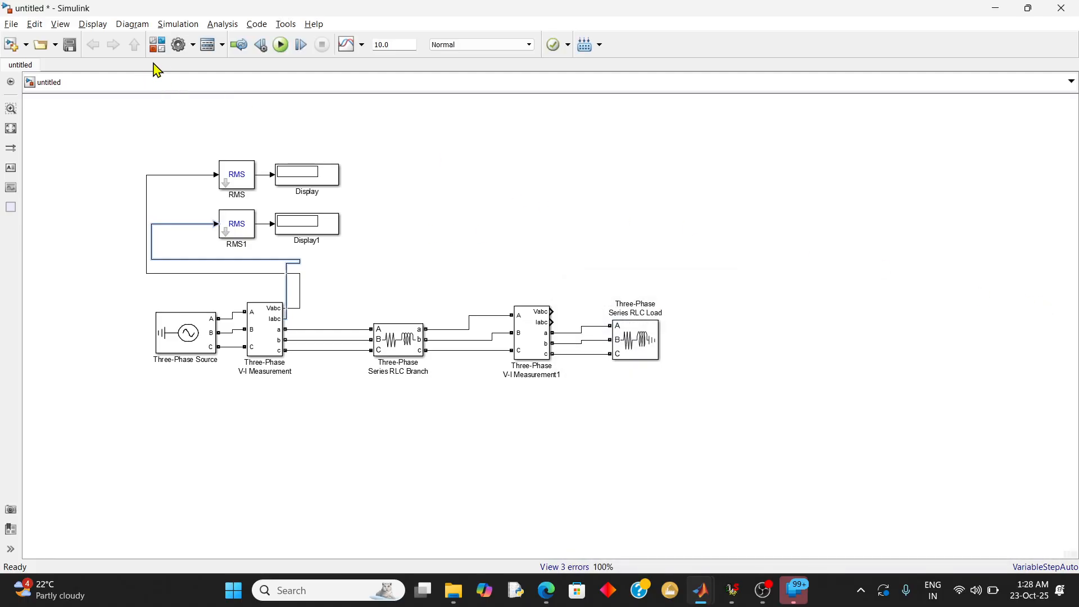
Add the powergui block from Specialized Technology's Fundamental Blocks library to the model and place it beside the upper RMS block
click(163, 47)
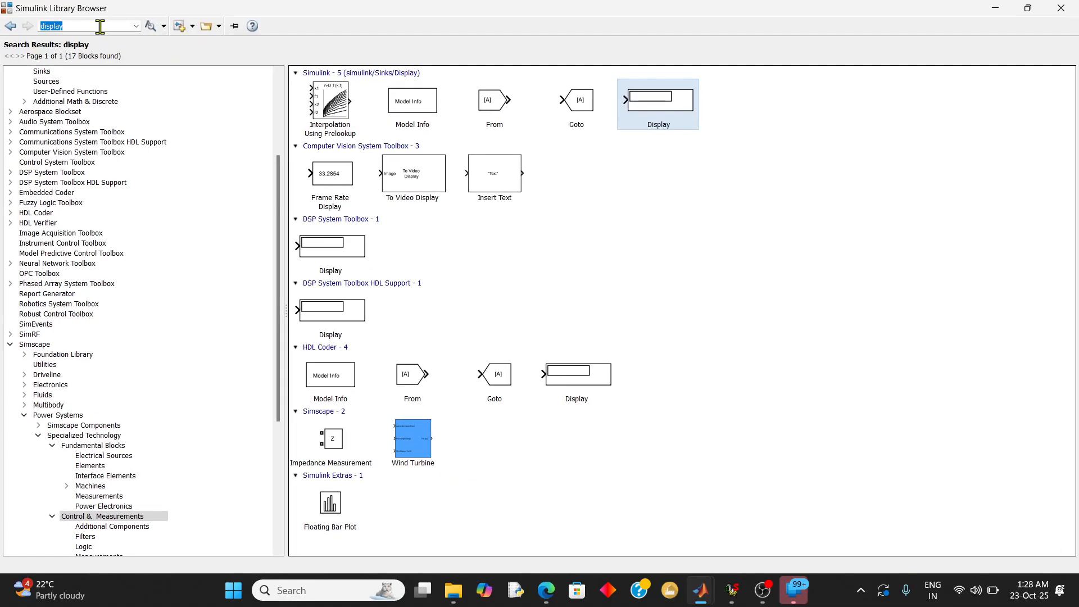
click(94, 445)
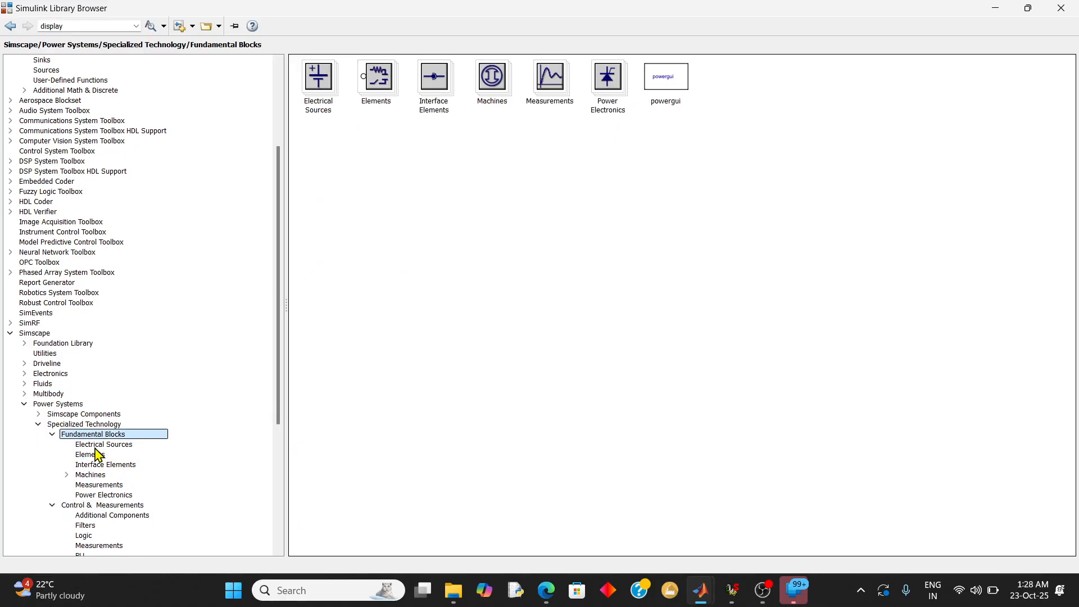
click(663, 88)
right_click(664, 88)
click(682, 91)
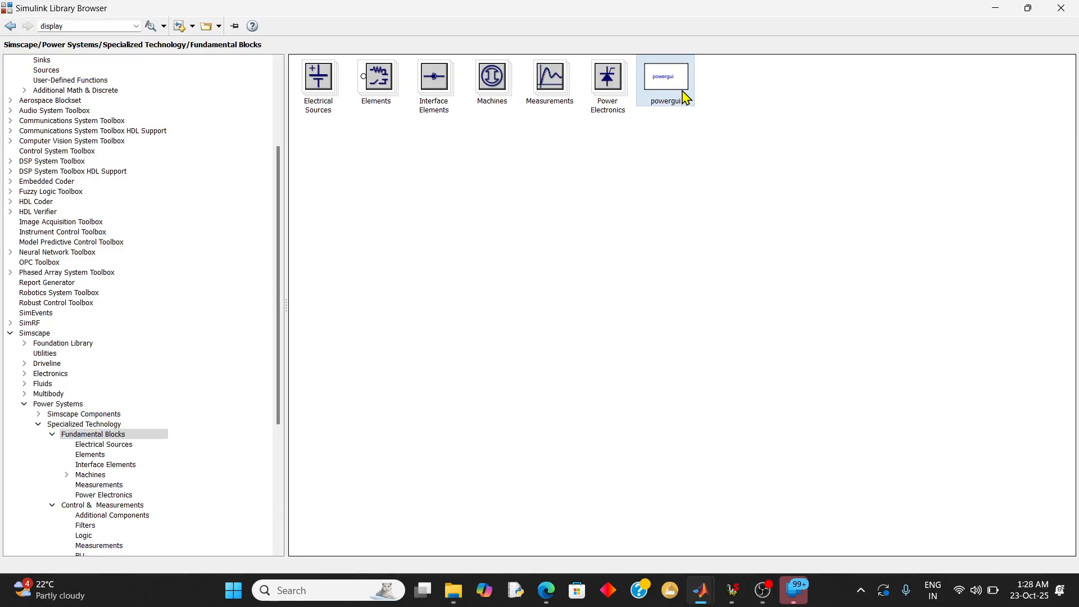
click(1003, 14)
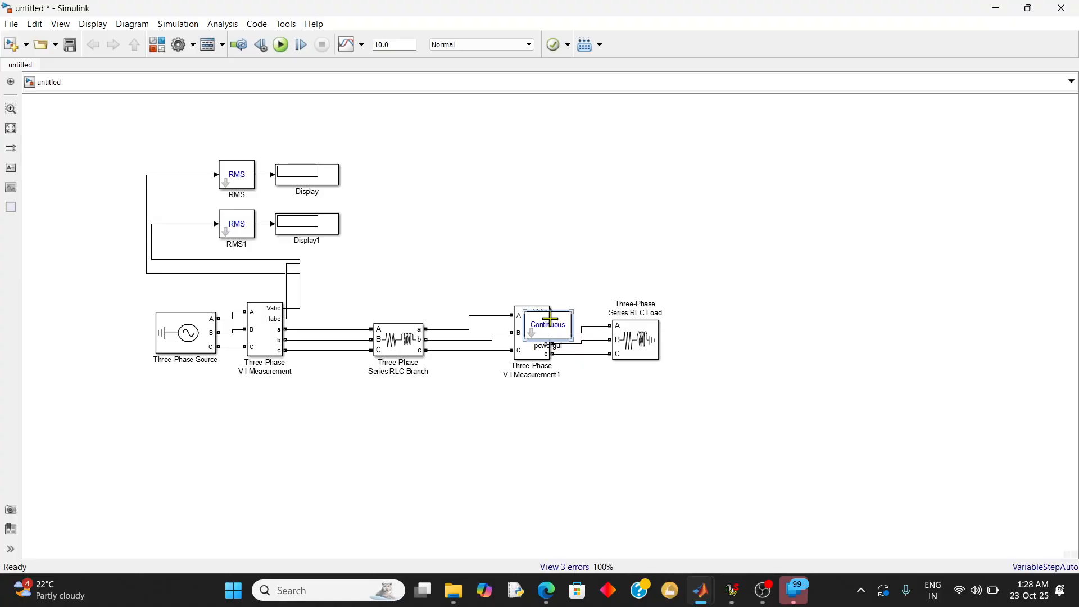
mouse_move(550, 318)
mouse_down()
mouse_move(549, 292)
mouse_move(602, 298)
mouse_move(583, 256)
mouse_up()
drag(566, 323, 130, 133)
click(512, 140)
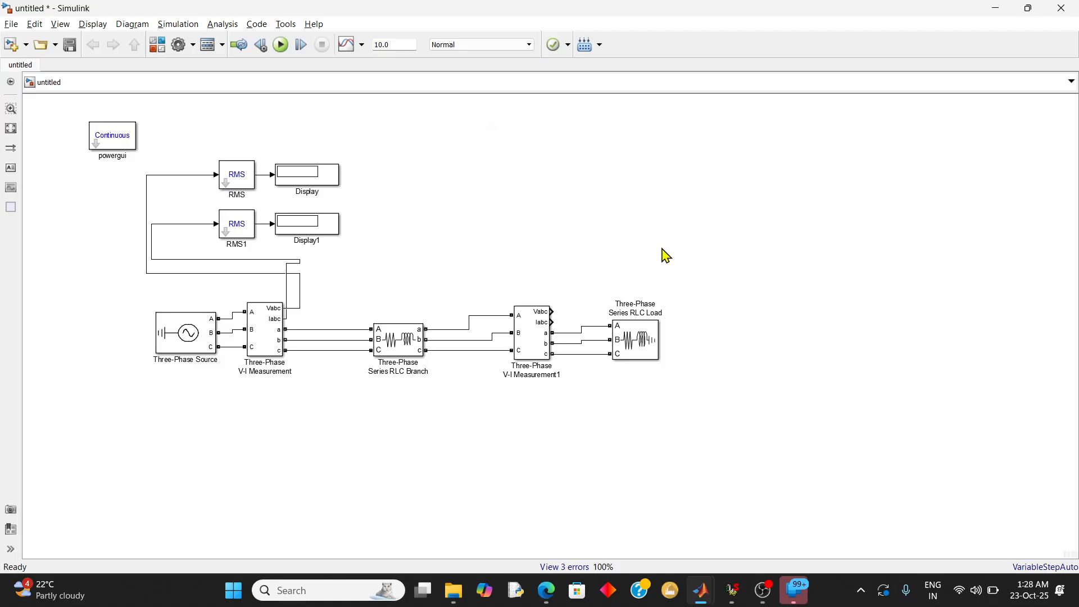
Review the Three-Phase Series RLC Load's parameters without changing them and run the simulation
click(654, 345)
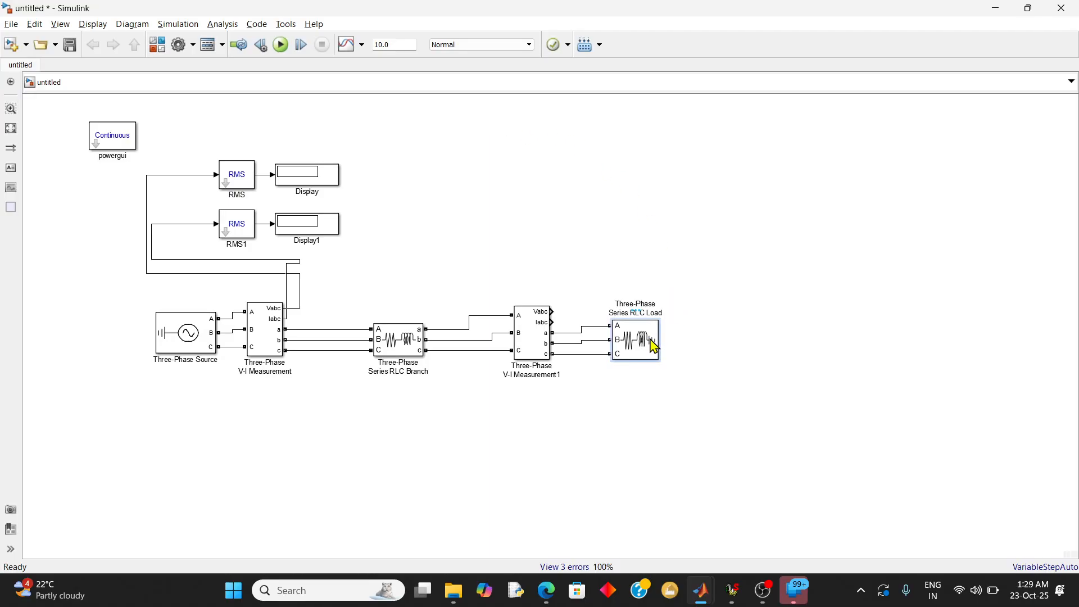
double_click(654, 346)
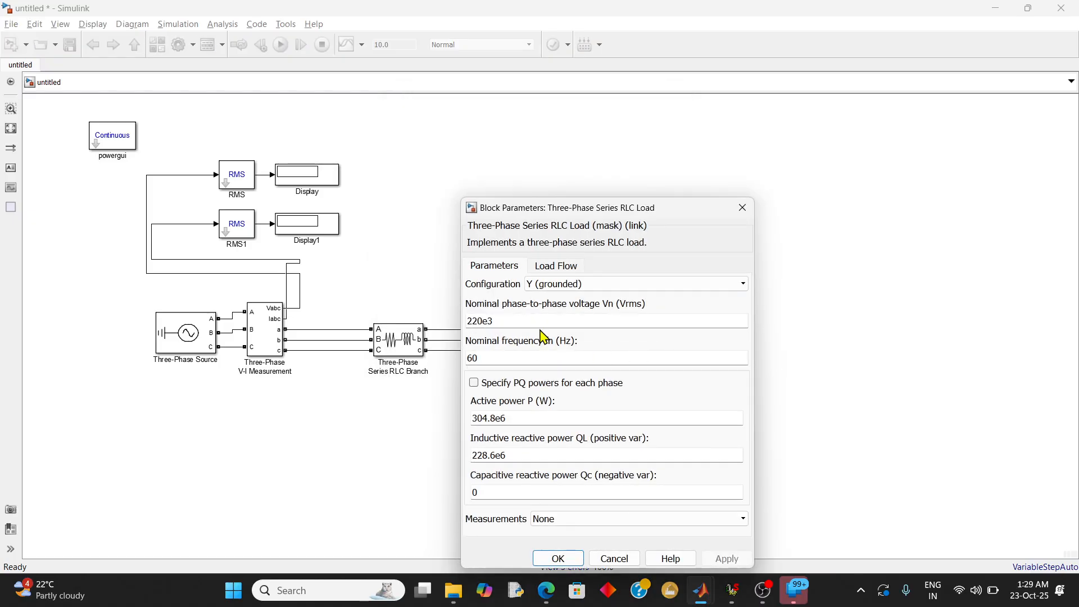
click(743, 207)
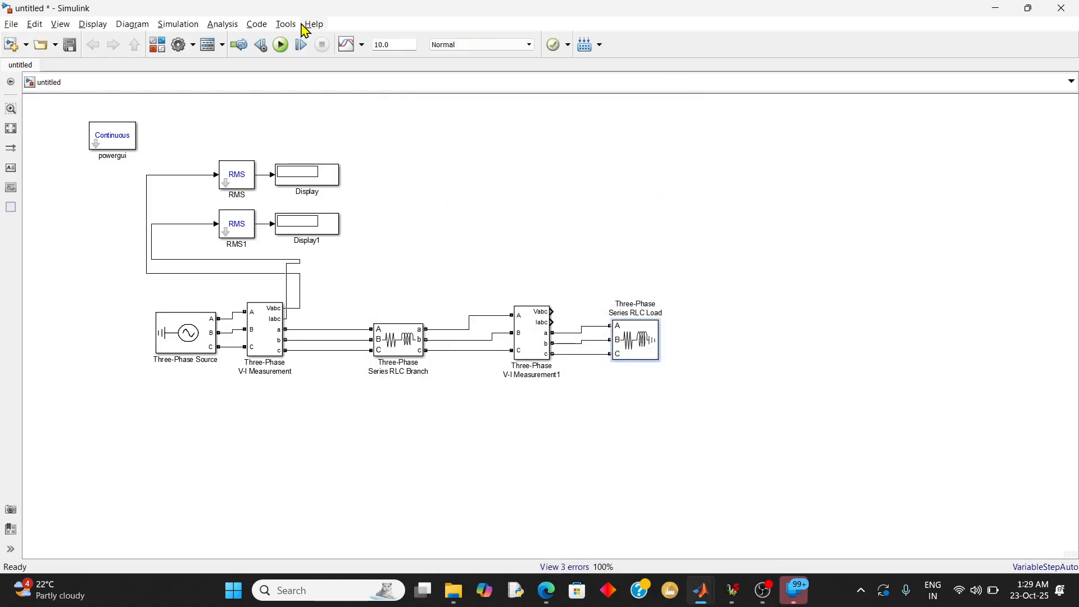
click(281, 45)
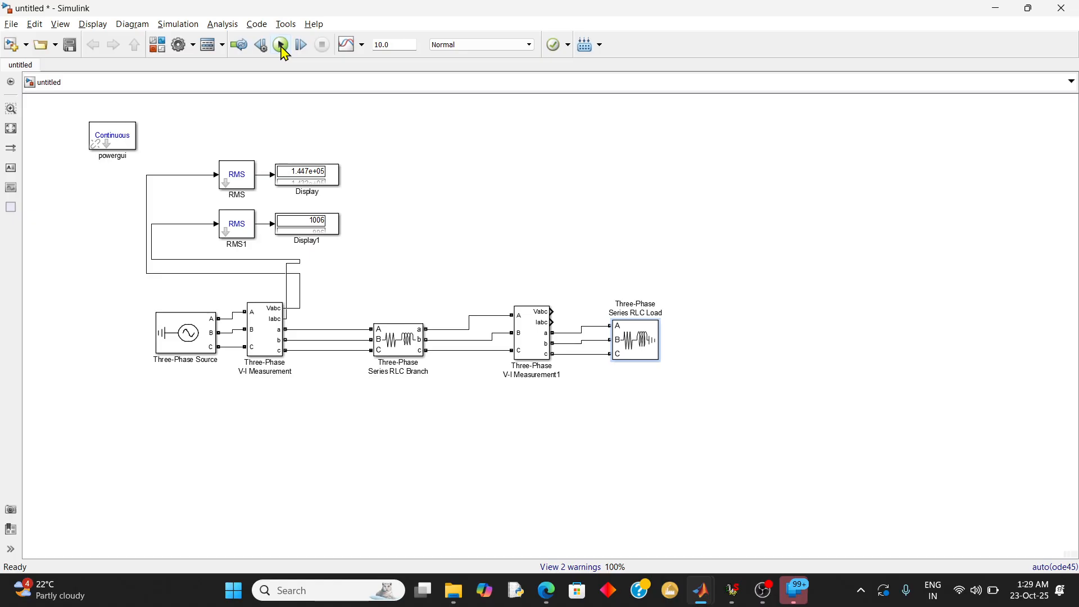
Move the upper RMS and Display pair higher to make room above the RMS1 pair
click(340, 178)
click(356, 192)
drag(361, 189, 230, 129)
click(229, 178)
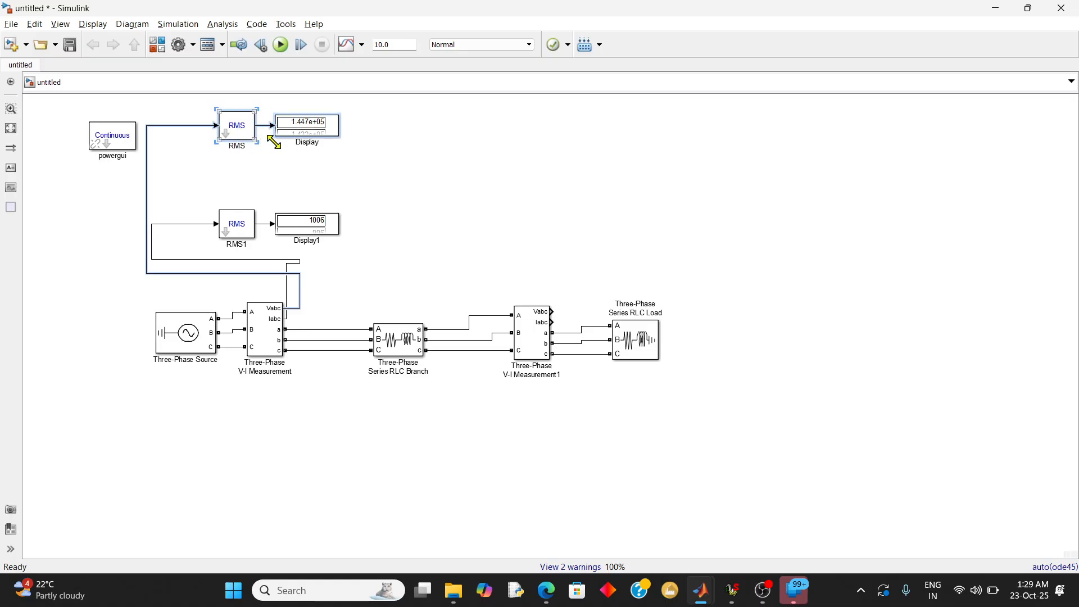
Enlarge the upper Display block vertically to fit all three phase values
click(344, 161)
click(340, 134)
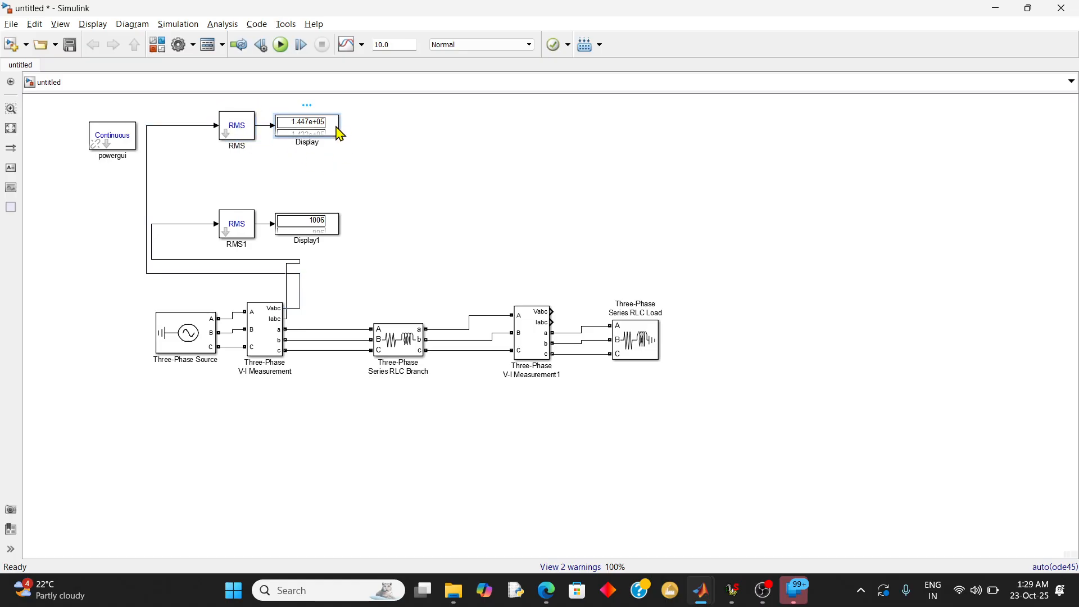
click(339, 135)
click(339, 135)
drag(339, 154, 340, 158)
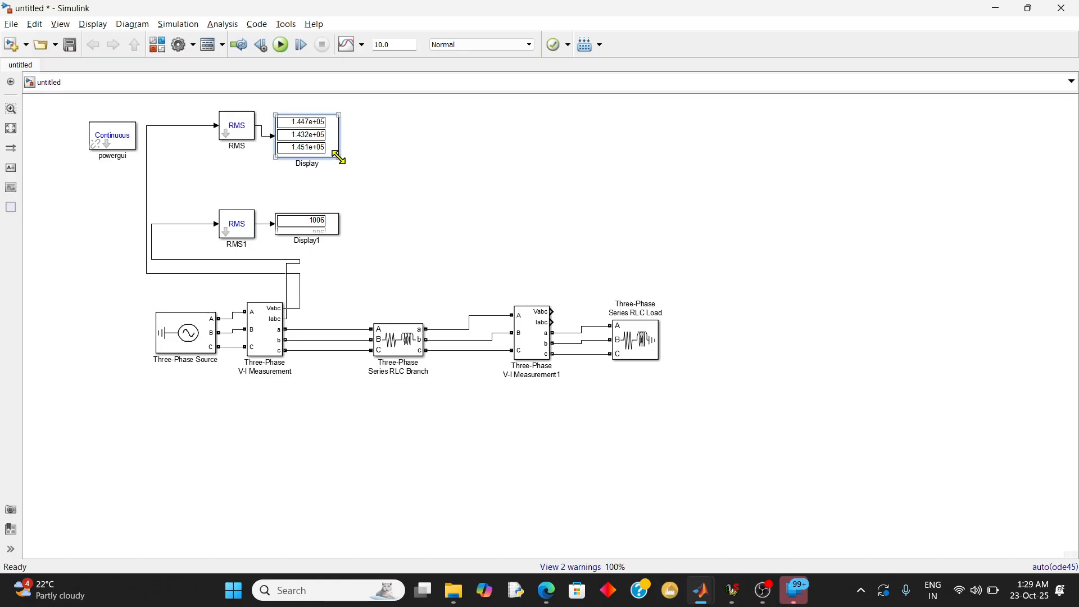
Enlarge the Display1 block vertically to fit all three phase values
click(320, 221)
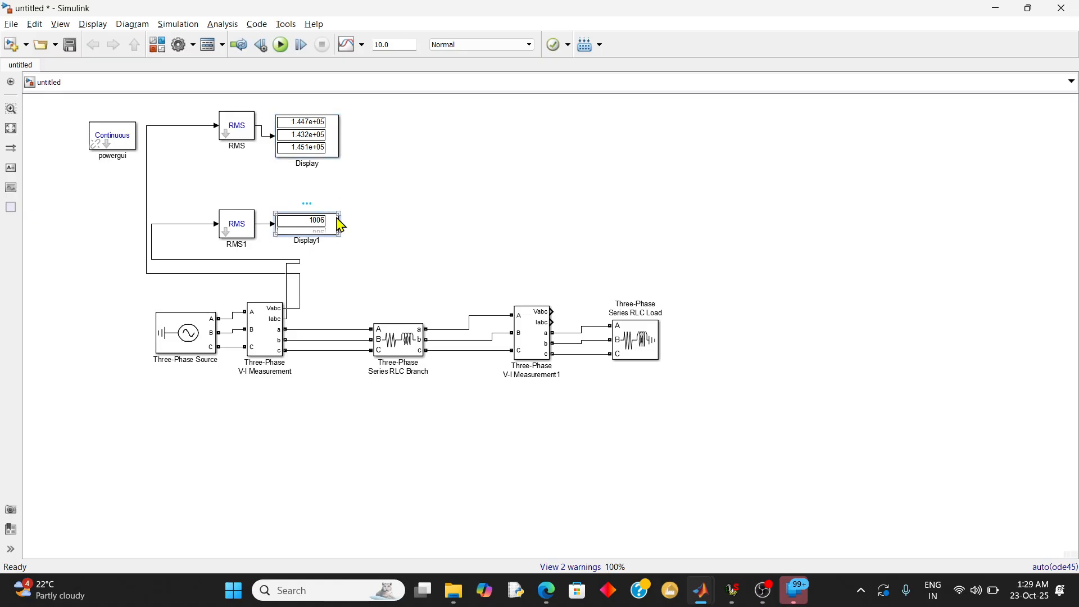
drag(339, 214, 342, 192)
click(383, 218)
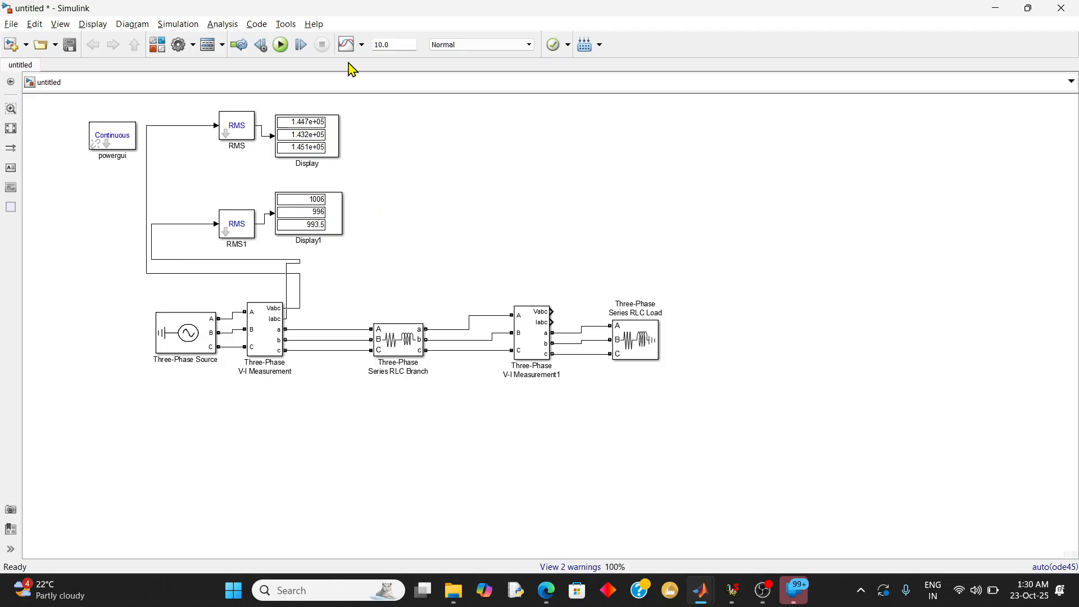
Set the RMS1 block's initial RMS value to 0
click(235, 232)
double_click(235, 231)
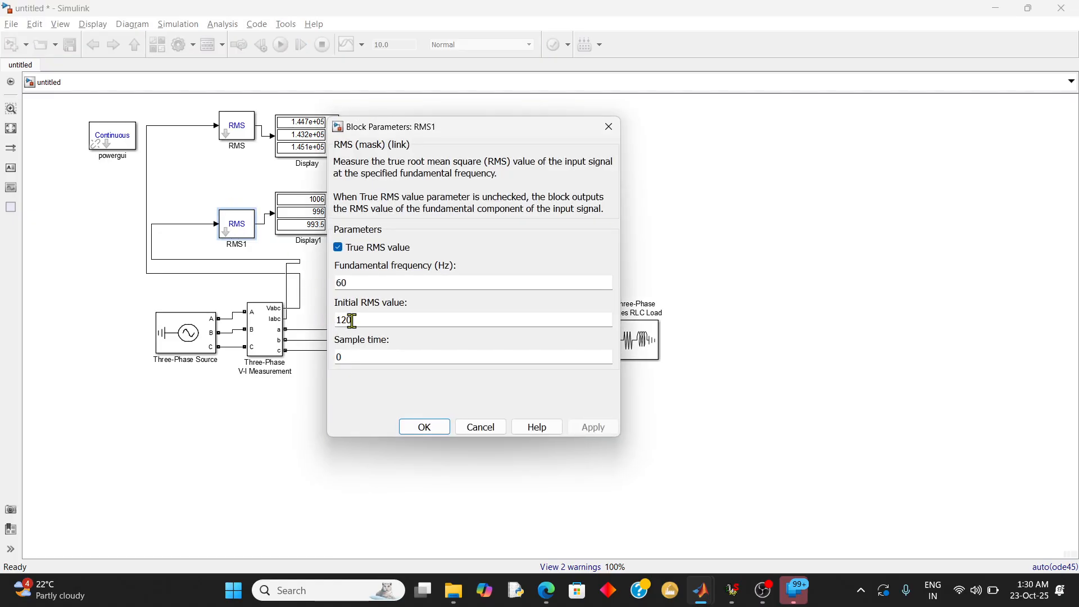
double_click(363, 321)
text(0)
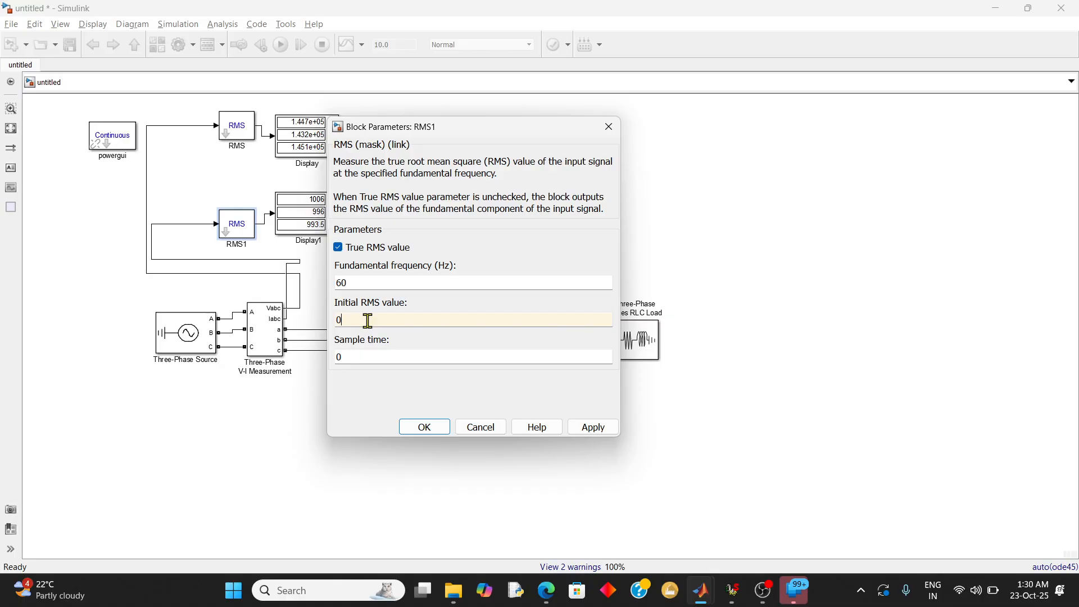
click(586, 432)
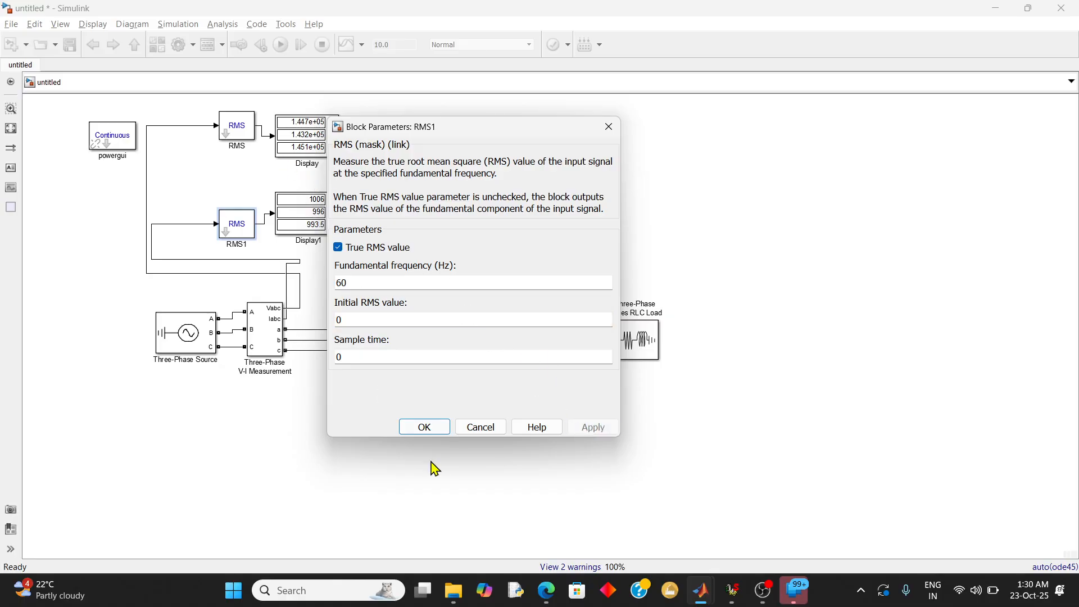
click(439, 431)
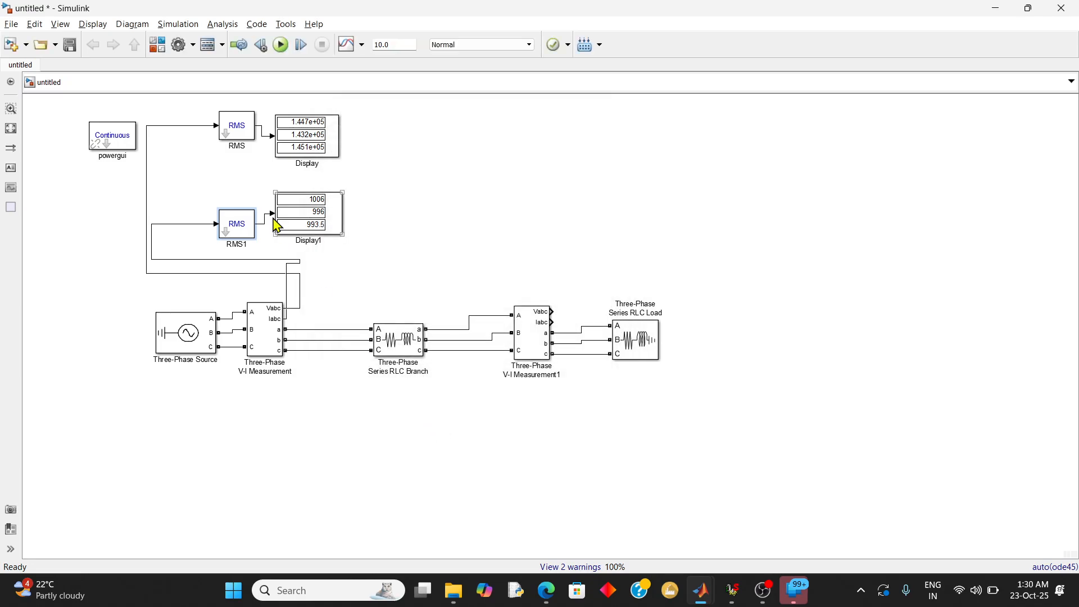
Set the upper RMS block's initial RMS value to 0 and run the simulation
click(249, 139)
double_click(249, 138)
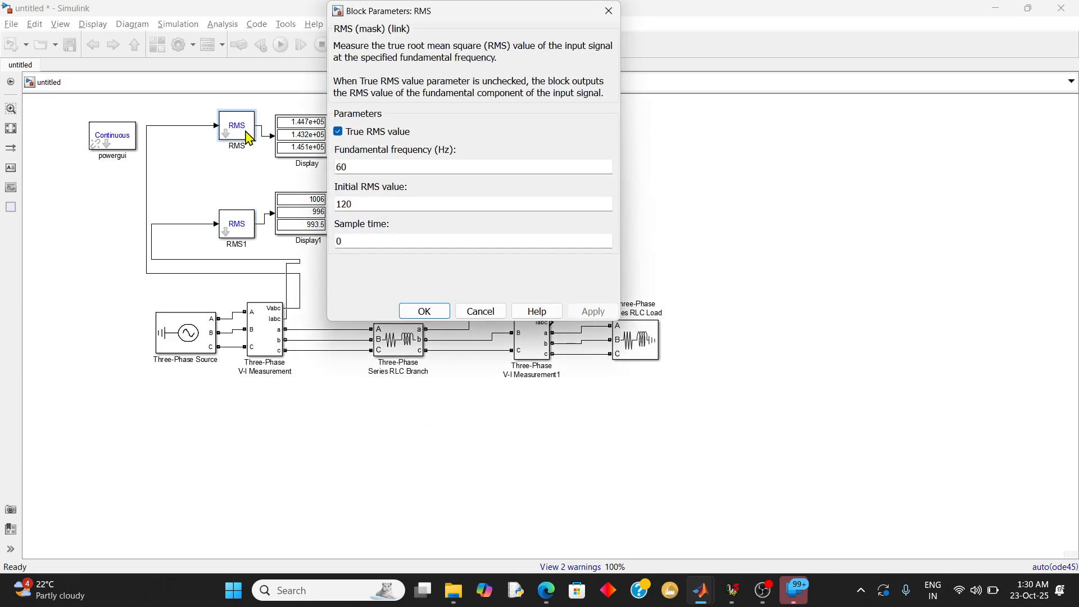
double_click(375, 205)
text(0)
key(Return)
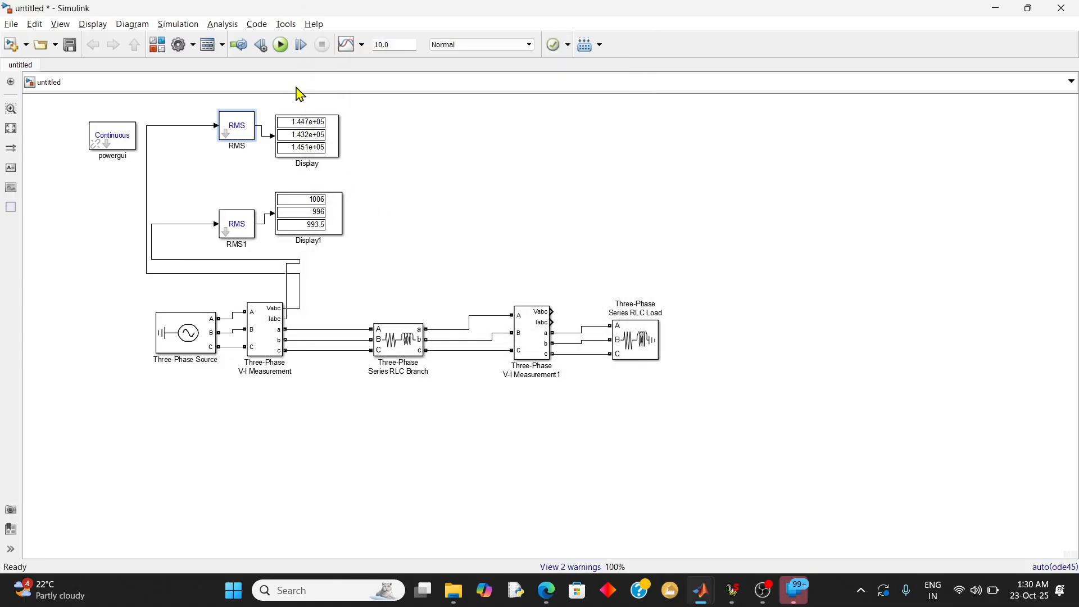
click(282, 45)
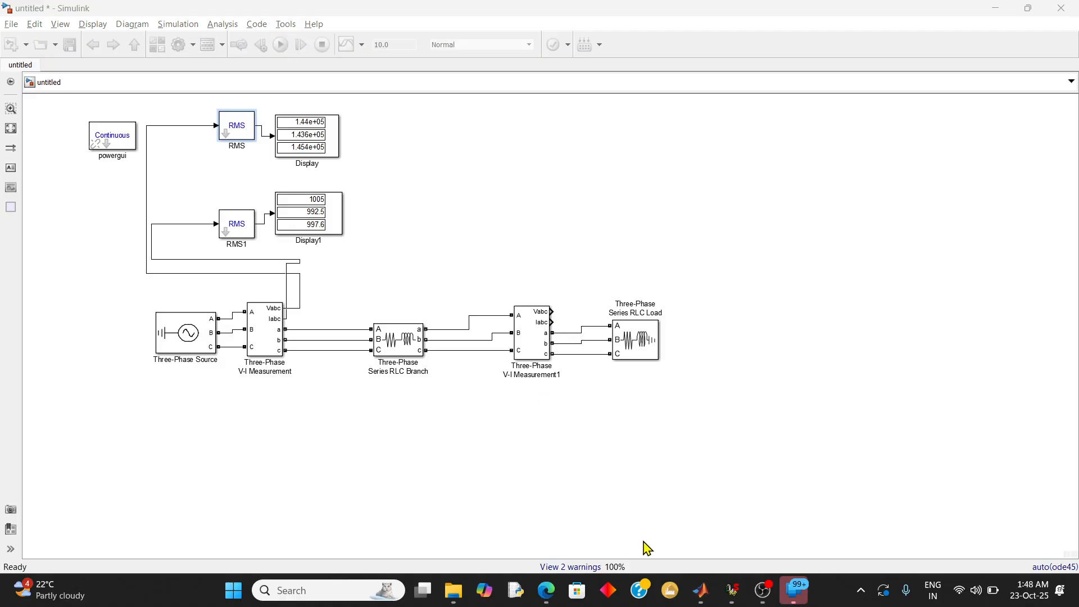
Compare the sending-end RMS voltages and currents on Display and Display1 with the calculated values in the TD JOURNAL PDF
click(562, 505)
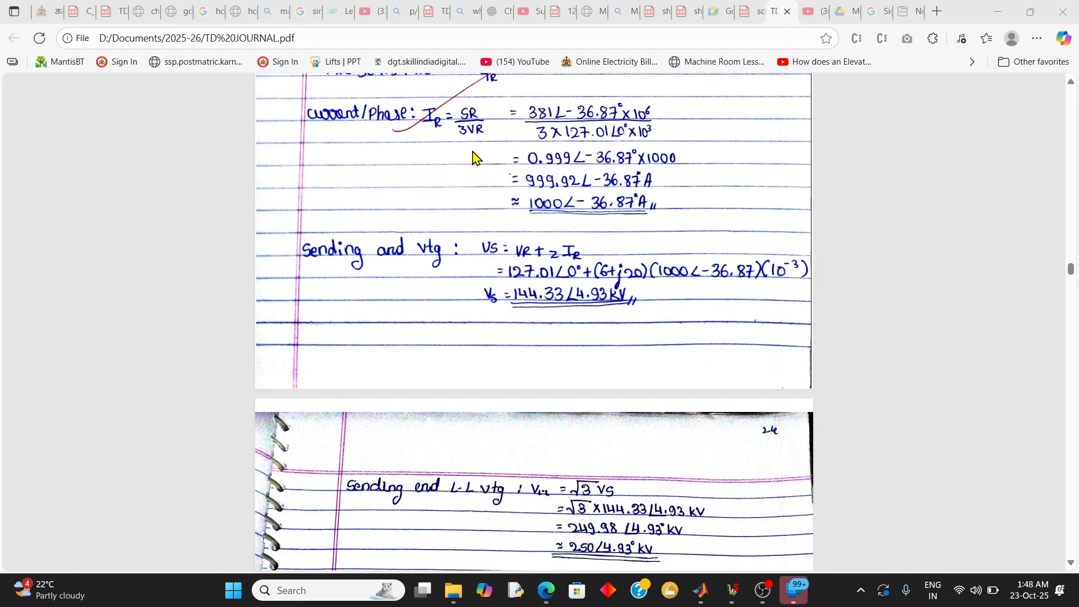
key(alt+Tab)
key(alt+Tab)
key(alt+Tab)
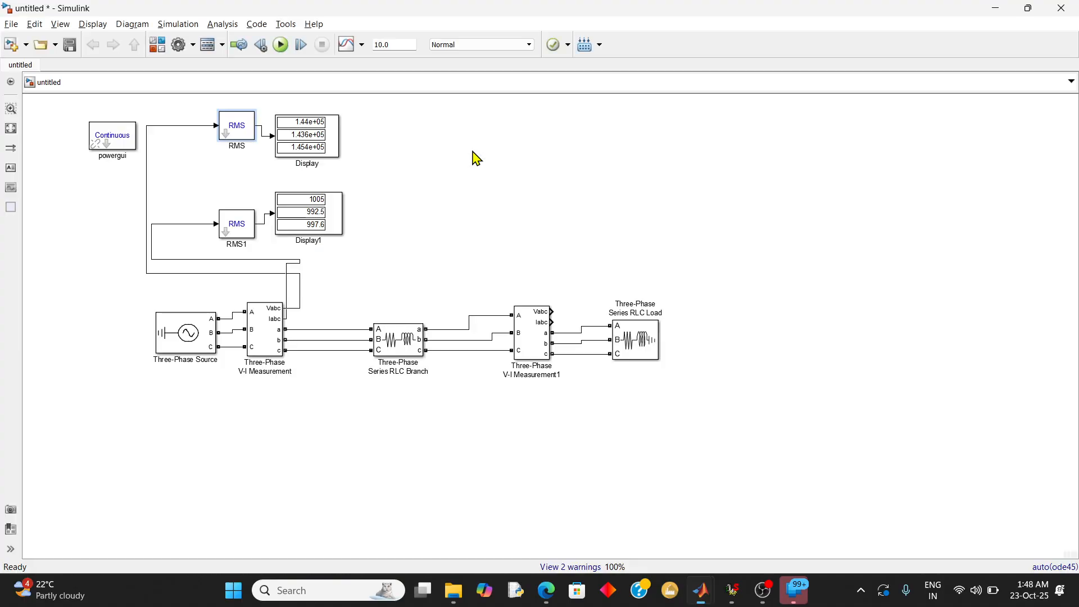
click(329, 221)
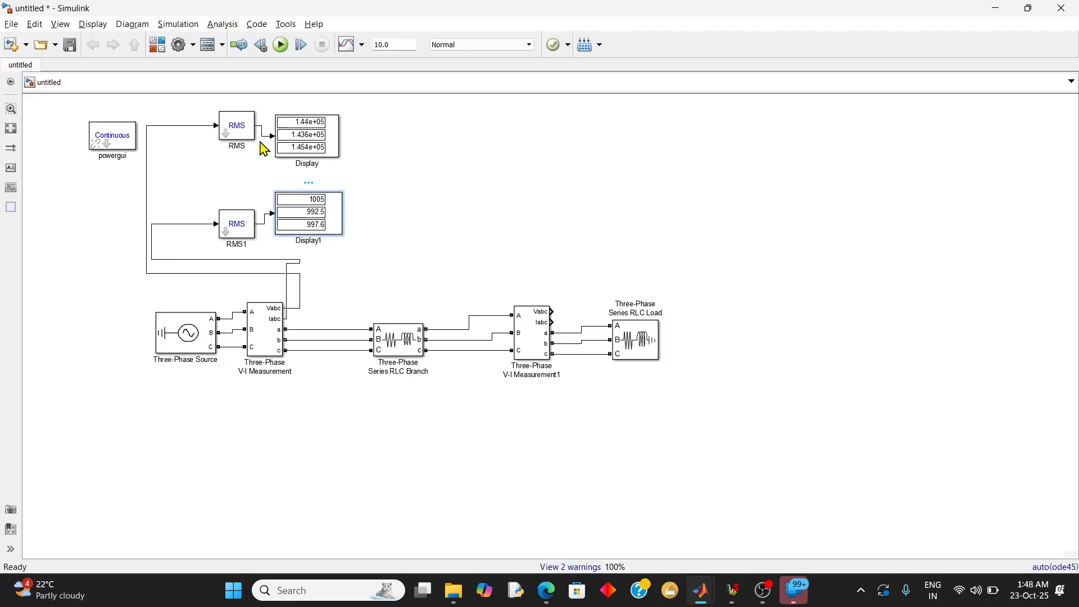
click(299, 130)
click(350, 137)
click(670, 591)
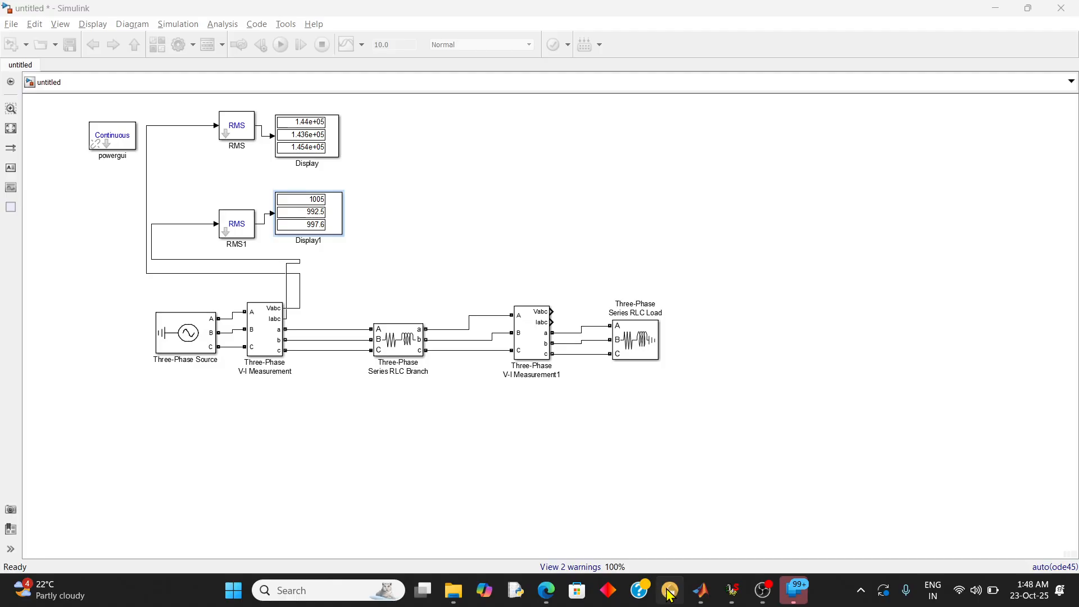
key(alt+Tab)
key(alt+Tab)
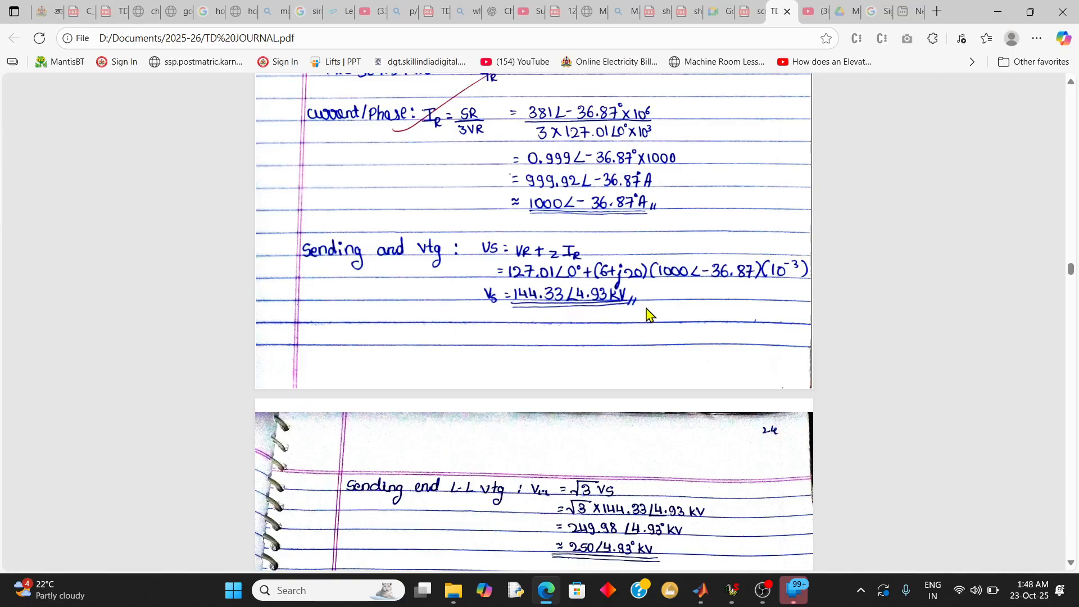
click(996, 15)
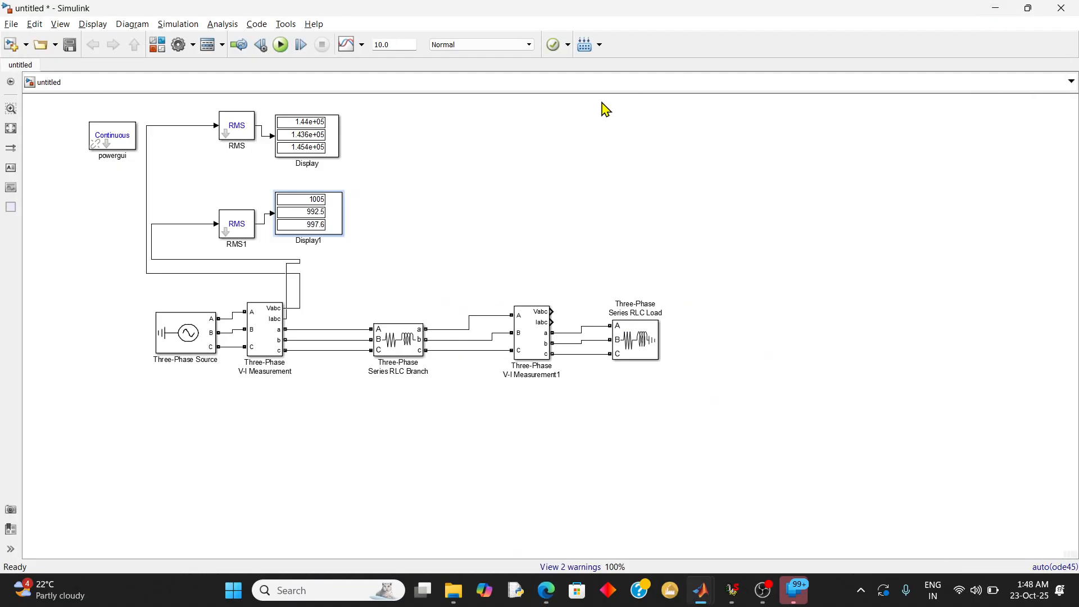
click(328, 152)
click(416, 152)
Duplicate both RMS and Display pairs with their input wires and place the copies above Three-Phase V-I Measurement1
drag(434, 288, 240, 184)
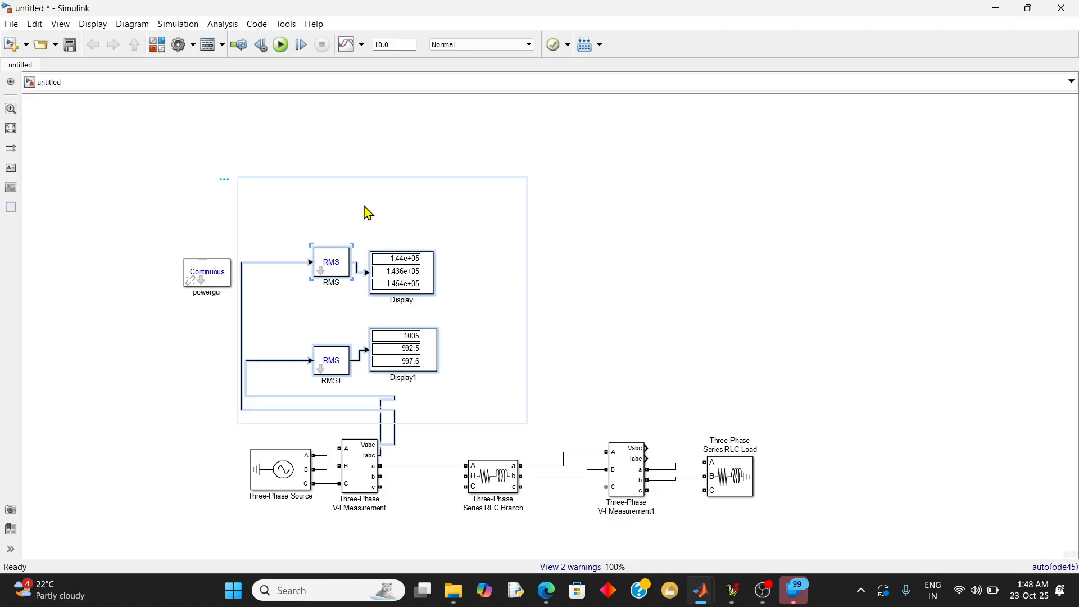
key(ctrl+c)
key(ctrl+v)
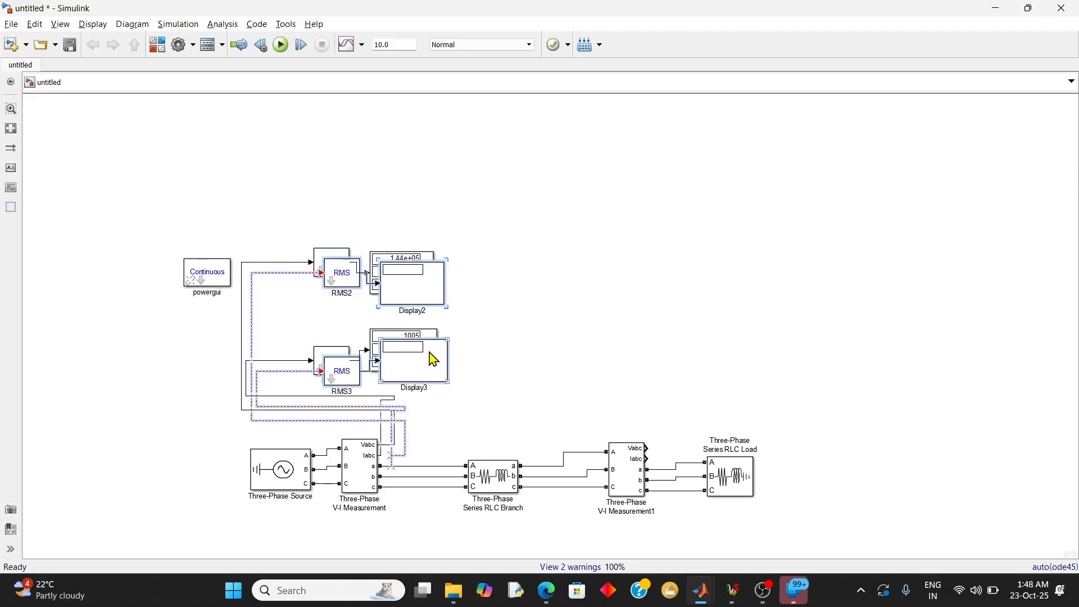
drag(433, 359, 699, 350)
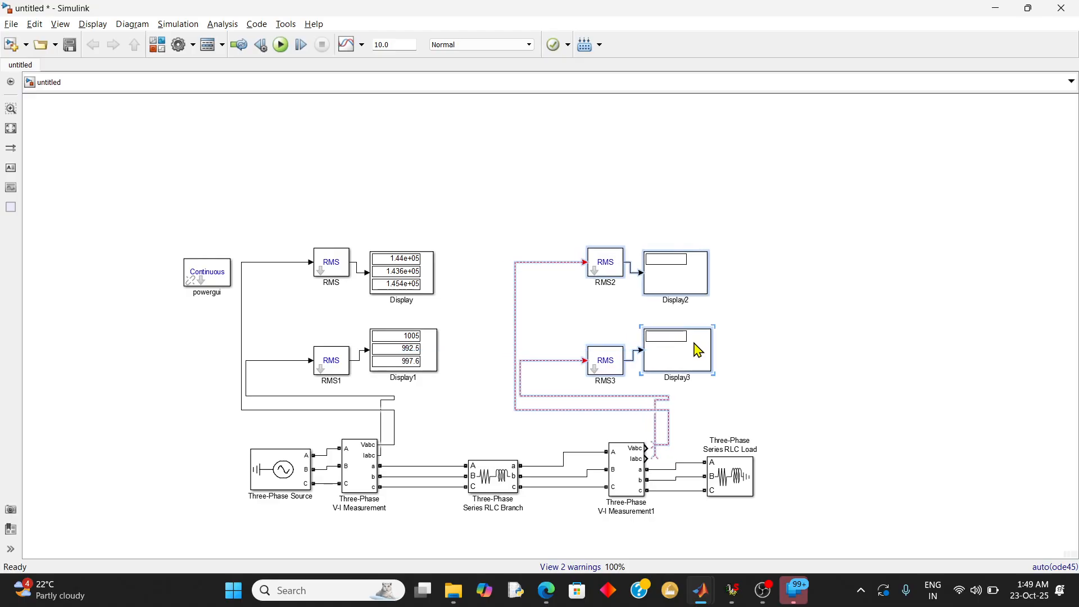
Connect the RMS2 input to Vabc and the RMS3 input to Iabc of Three-Phase V-I Measurement1, and run the simulation
click(734, 402)
click(654, 444)
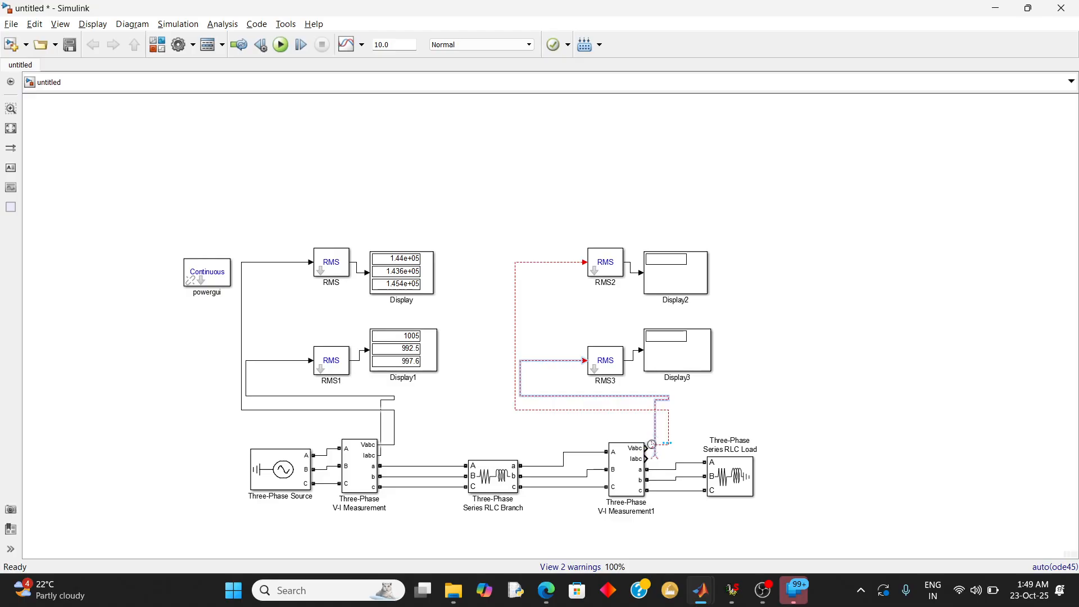
drag(652, 445, 648, 451)
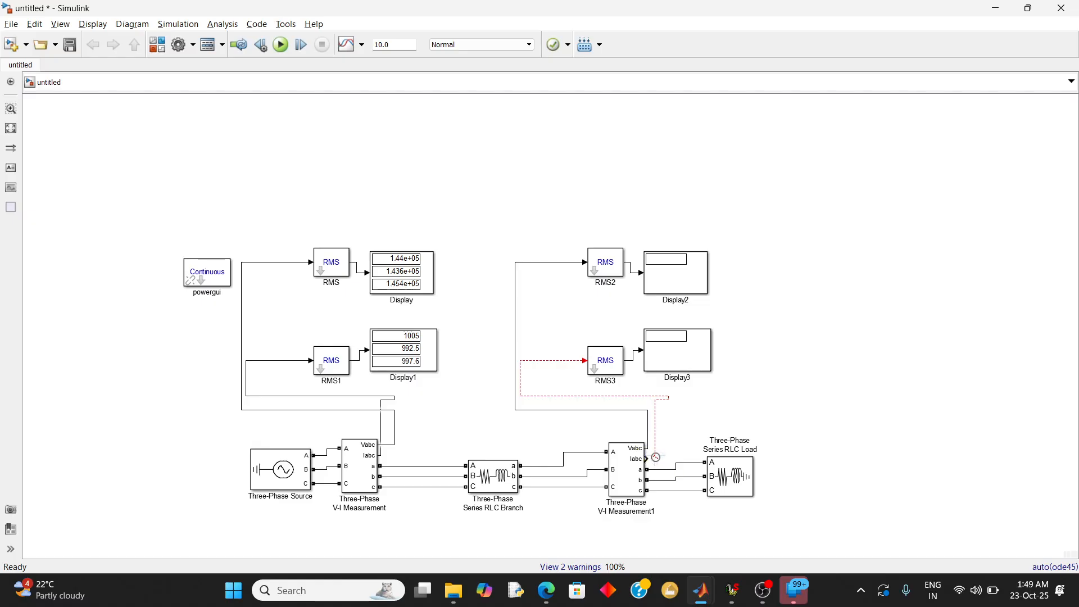
drag(656, 457, 647, 459)
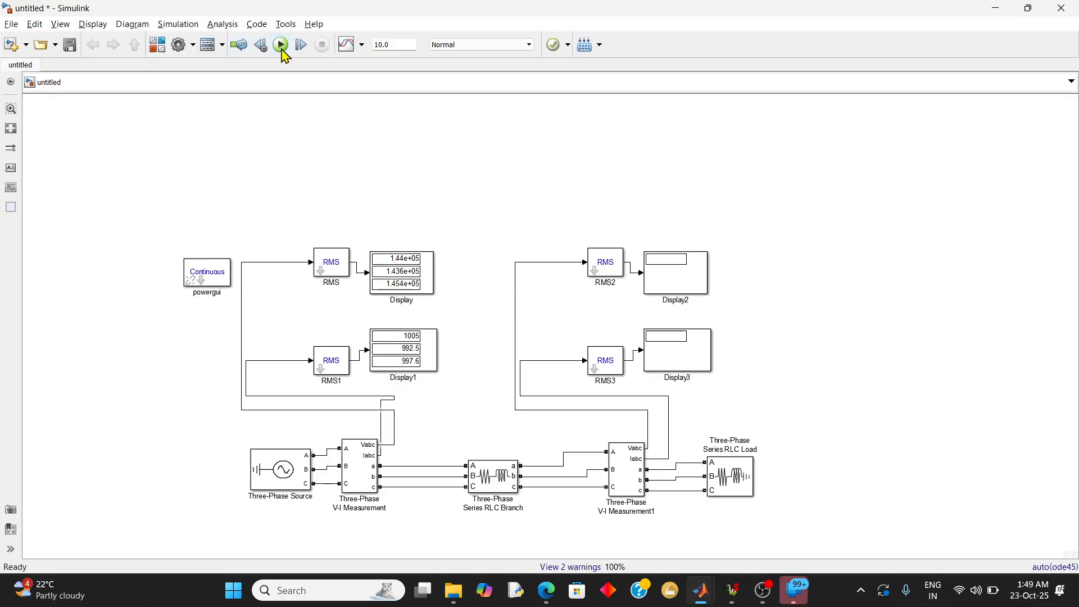
click(282, 49)
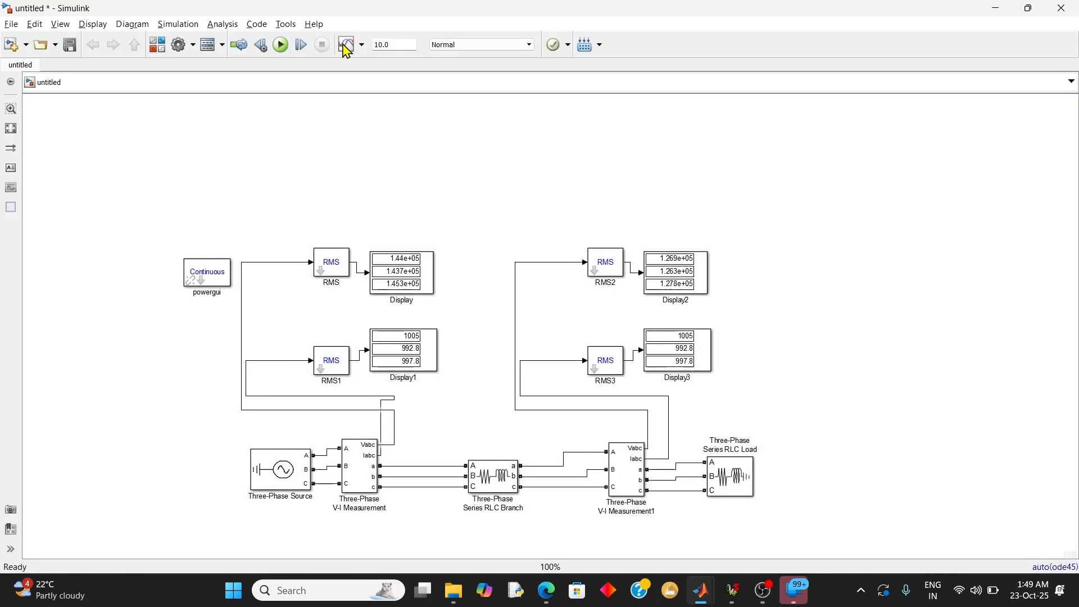
Compare the receiving-end RMS voltages and currents on Display2 and Display3 with the calculated values in the TD JOURNAL PDF
click(711, 366)
click(717, 289)
key(alt+Tab)
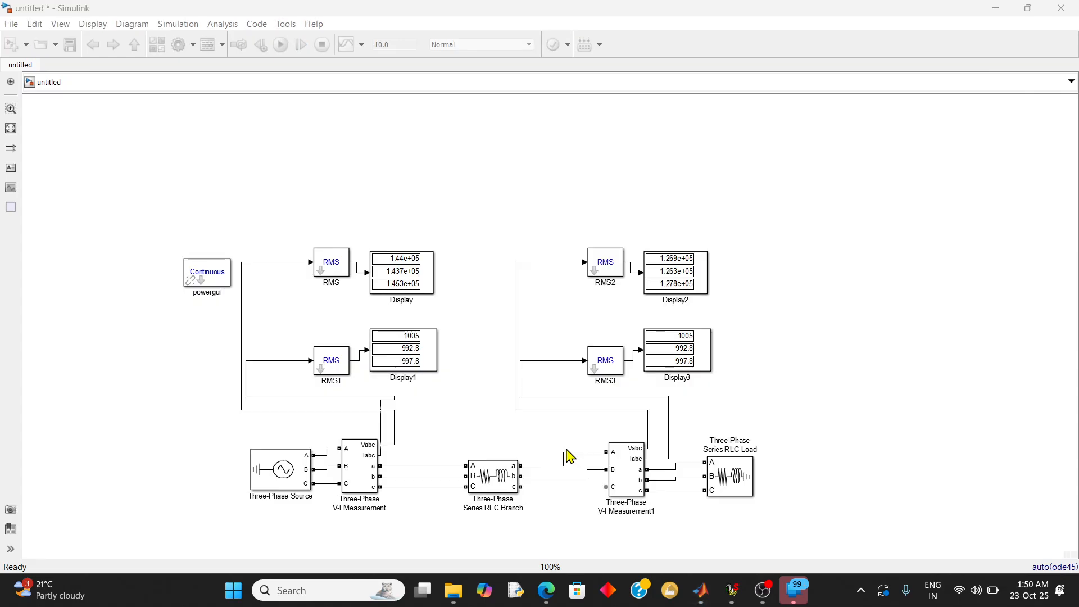
click(672, 270)
click(712, 269)
key(alt+Tab)
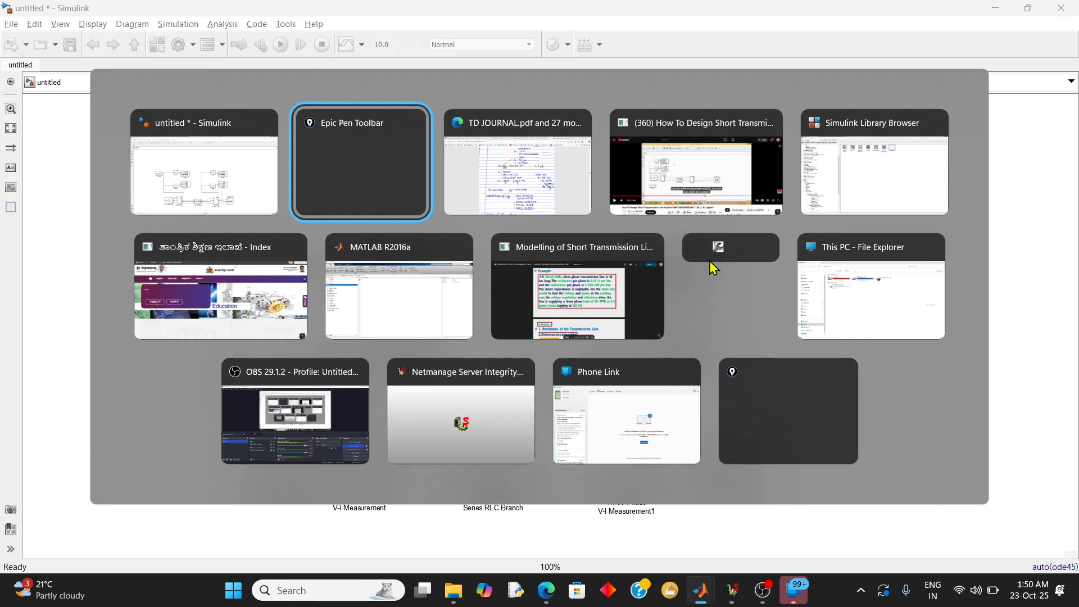
key(Tab)
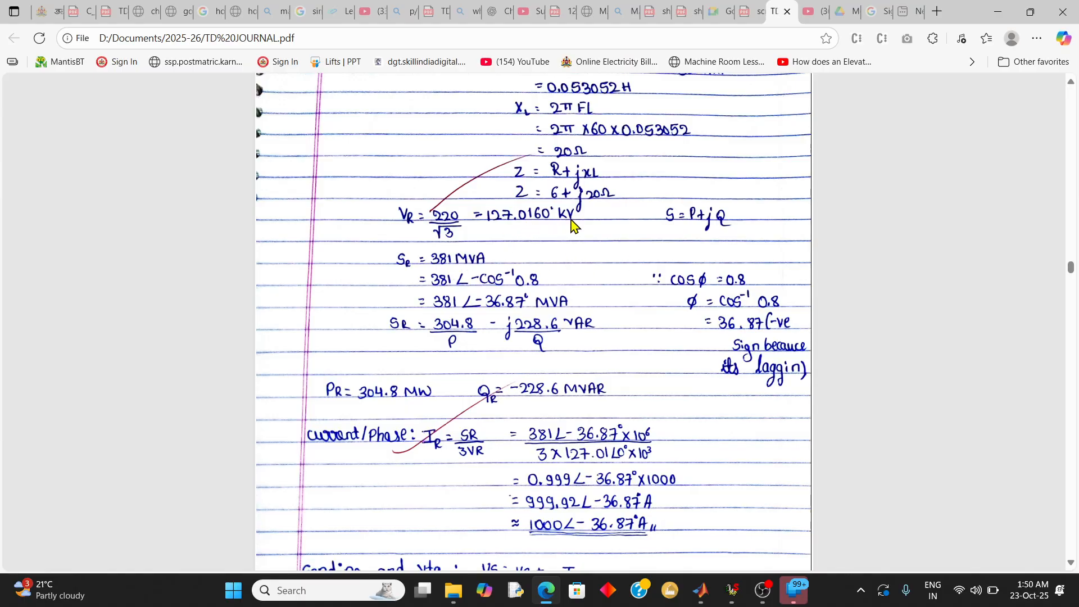
key(alt+Tab)
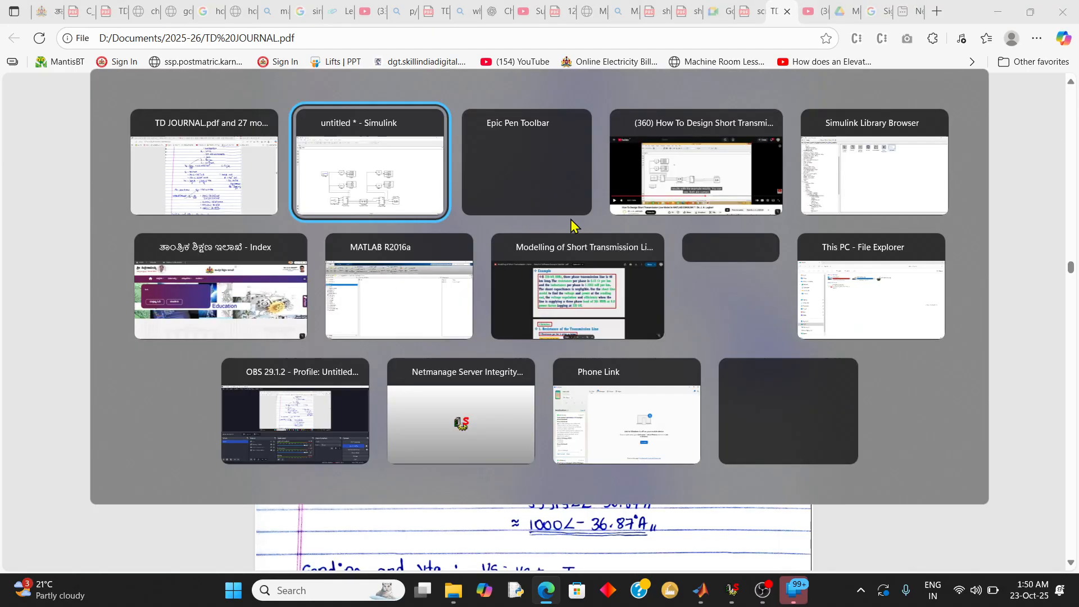
key(Tab)
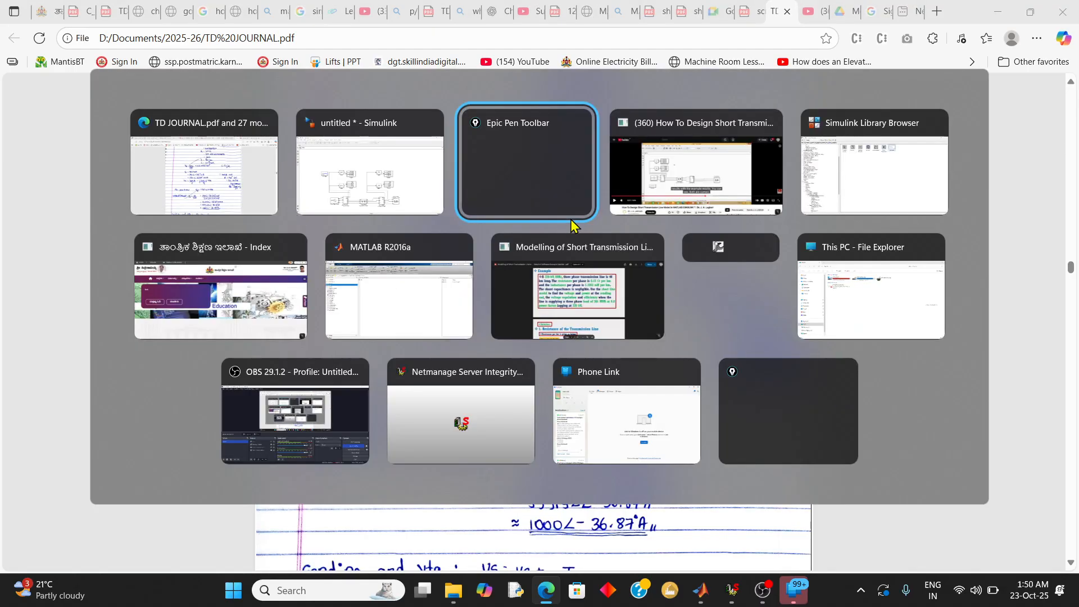
key(alt+shift+Tab)
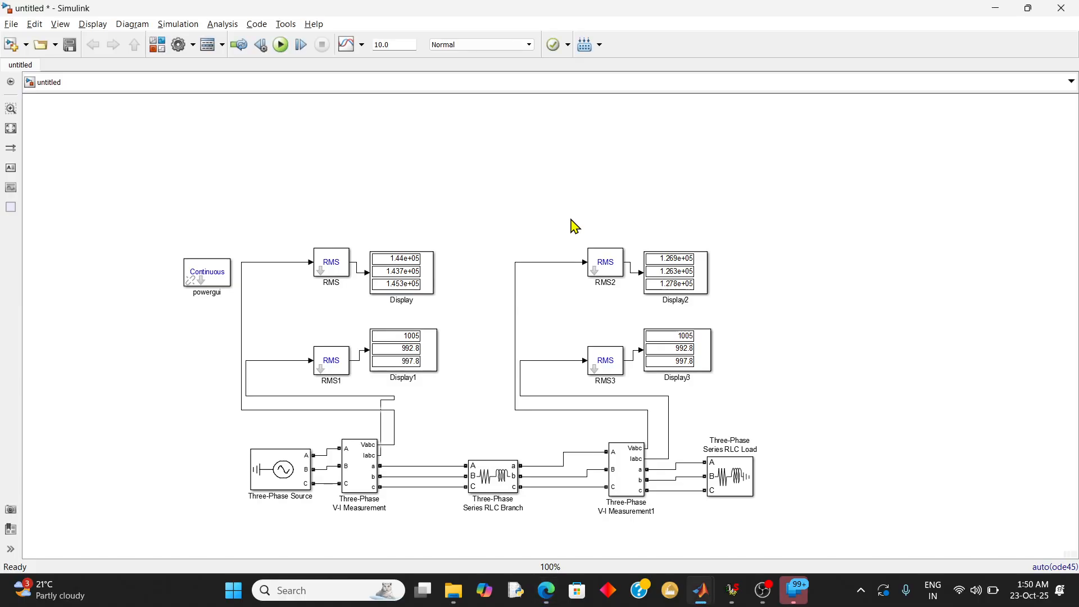
click(647, 332)
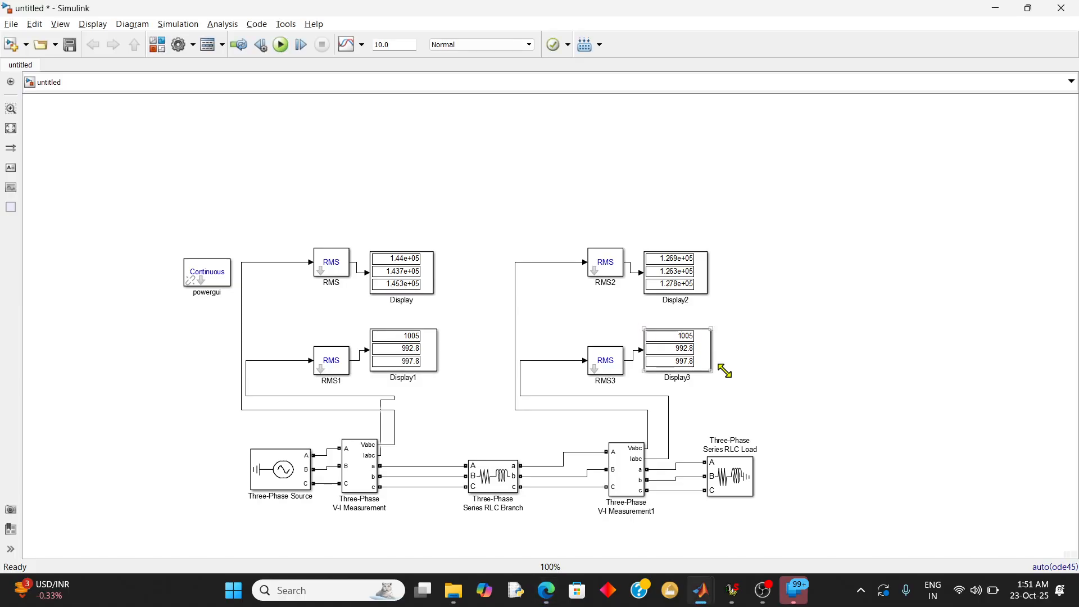
Move the RMS2, RMS3, Display2 and Display3 blocks together to the area above and right of the Three-Phase Series RLC Load
click(749, 403)
drag(753, 385, 559, 227)
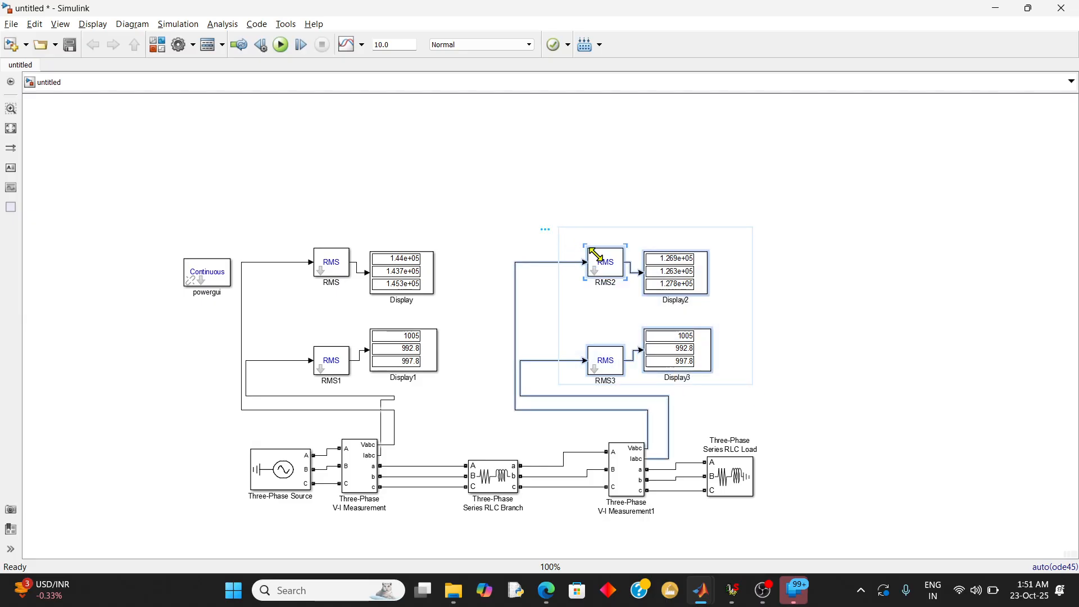
drag(622, 272, 791, 263)
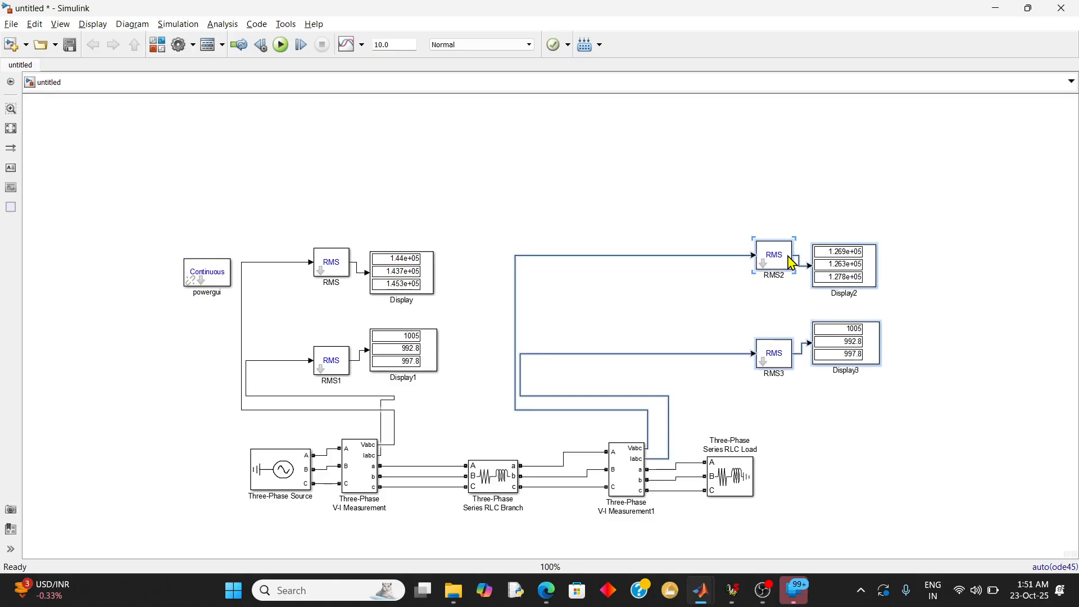
Reroute the RMS2 and RMS3 input wires so they run directly between Three-Phase V-I Measurement1 and the moved blocks
click(604, 311)
drag(522, 380, 718, 377)
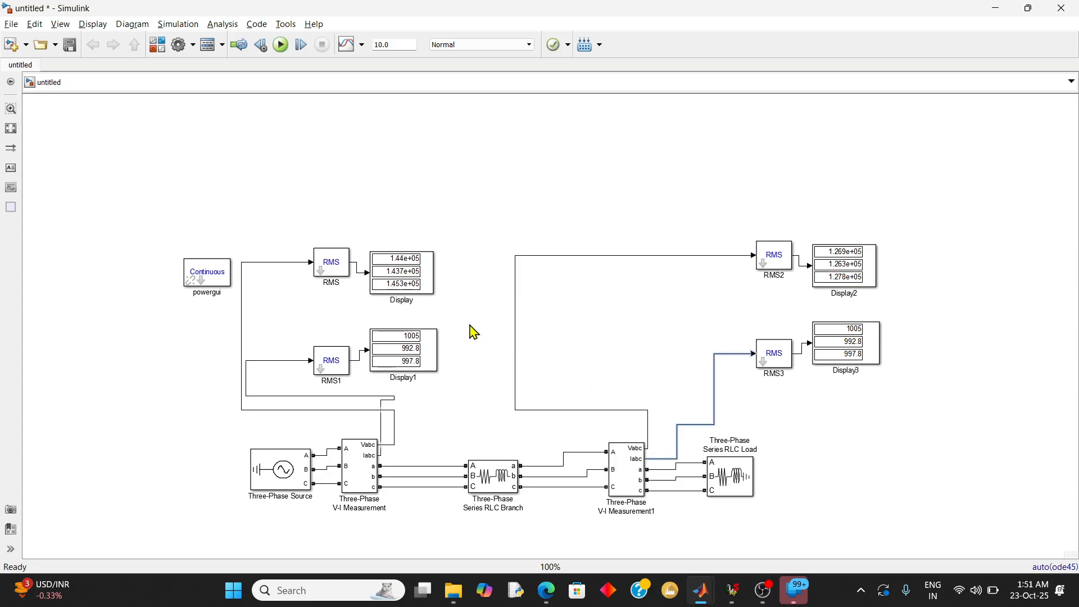
drag(516, 327, 719, 336)
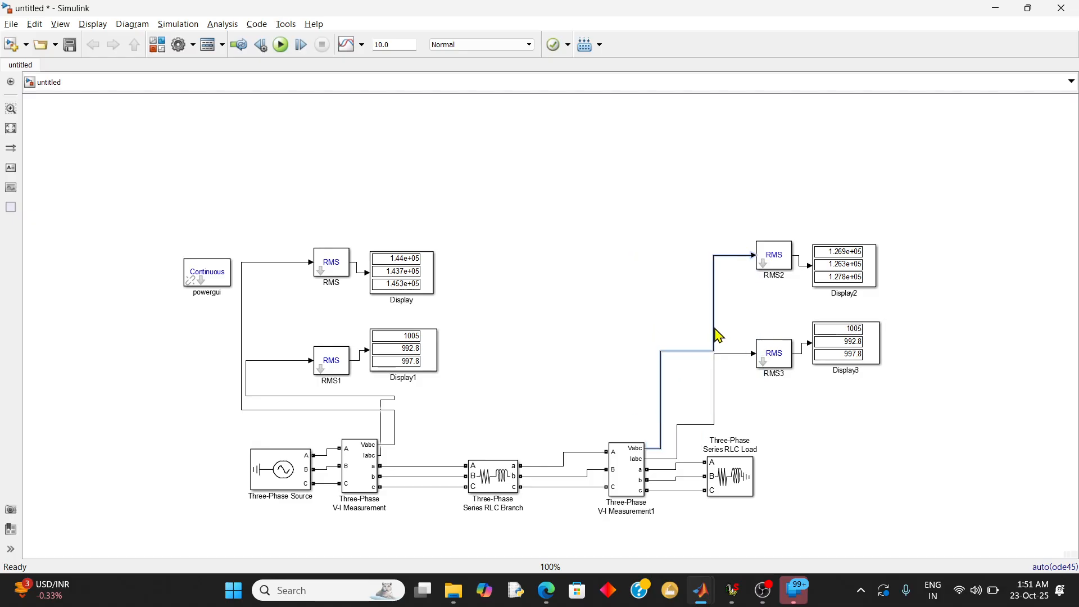
click(501, 265)
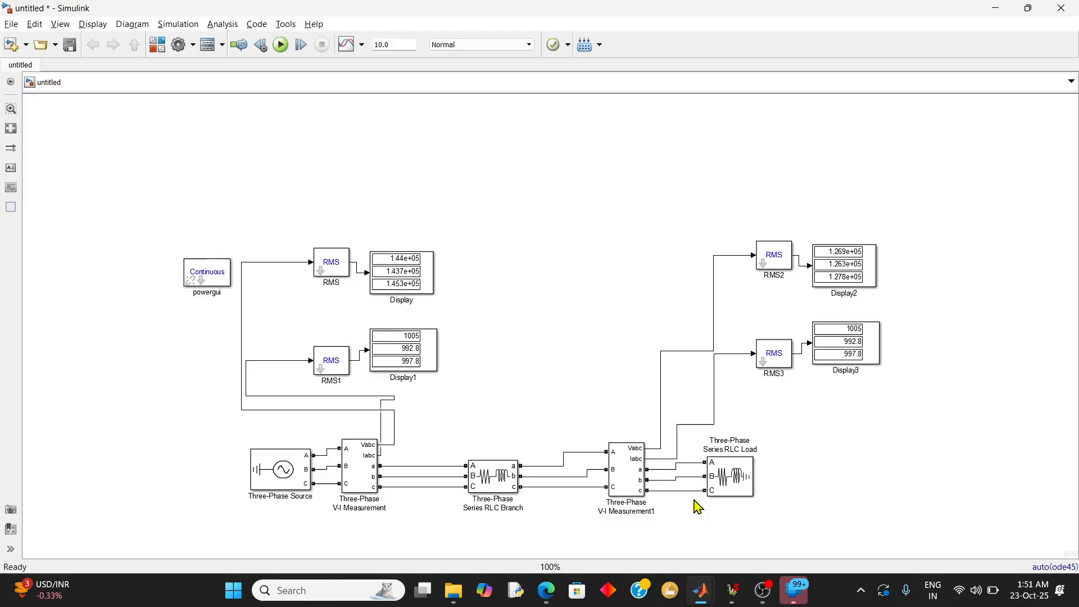
Open the Measurements blocks under Specialized Technology Control & Measurements in the Simulink Library Browser
mouse_move(709, 602)
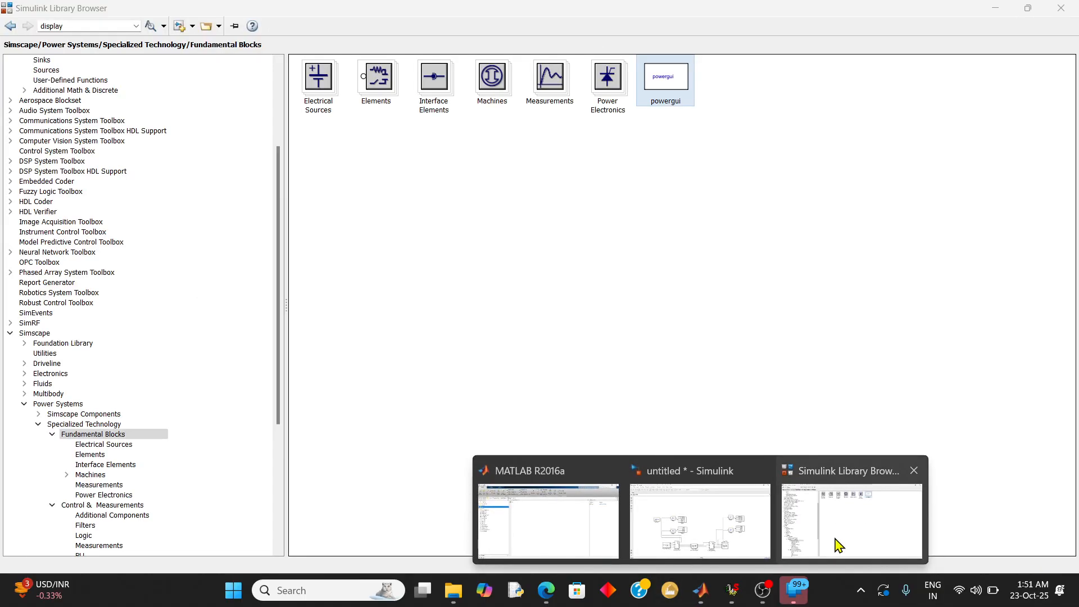
click(836, 543)
double_click(549, 93)
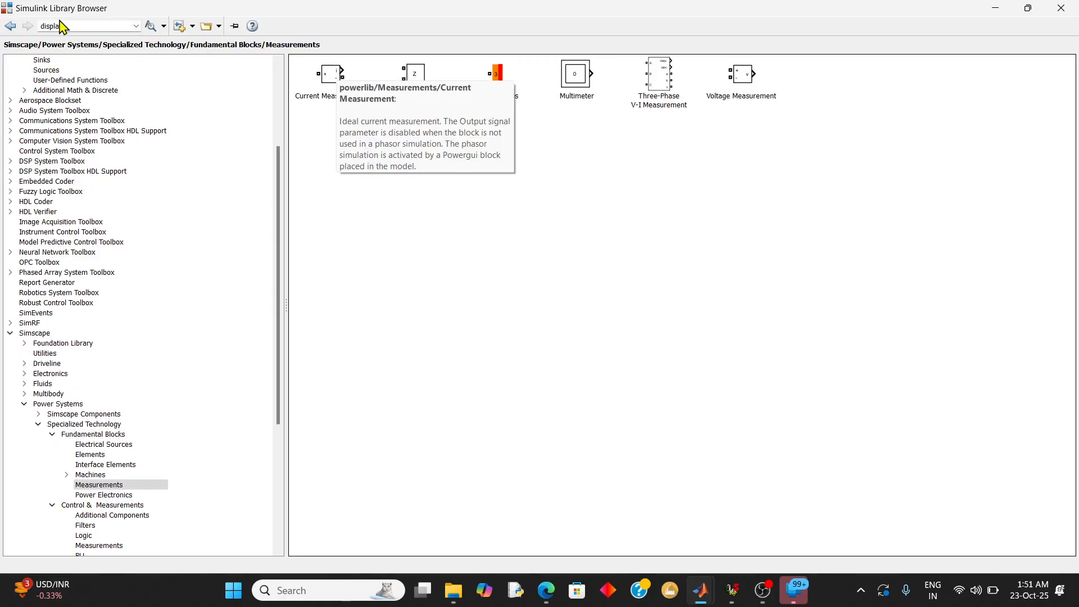
click(113, 486)
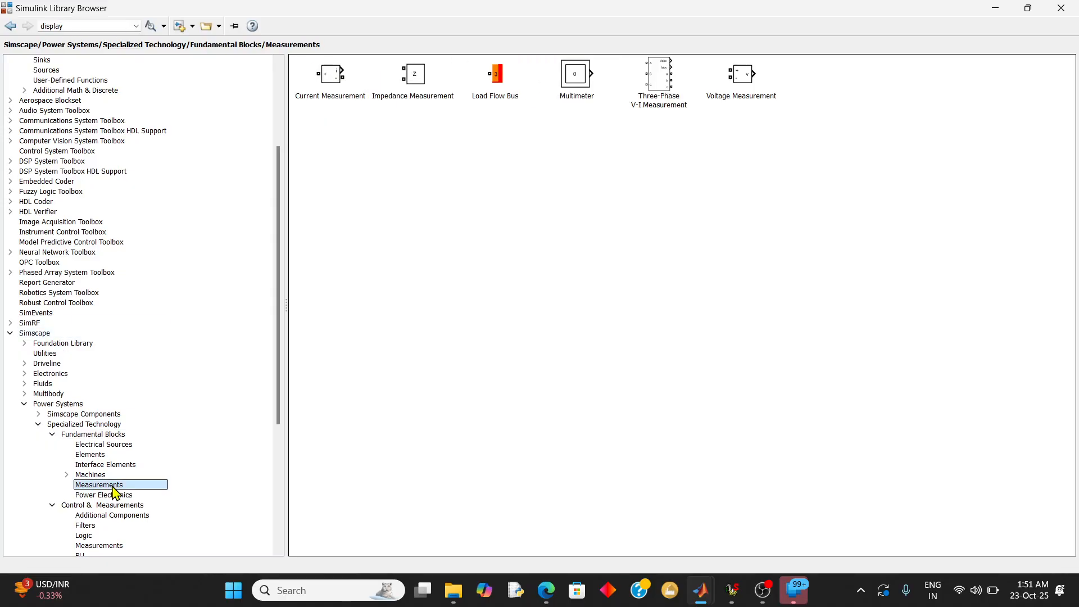
click(110, 435)
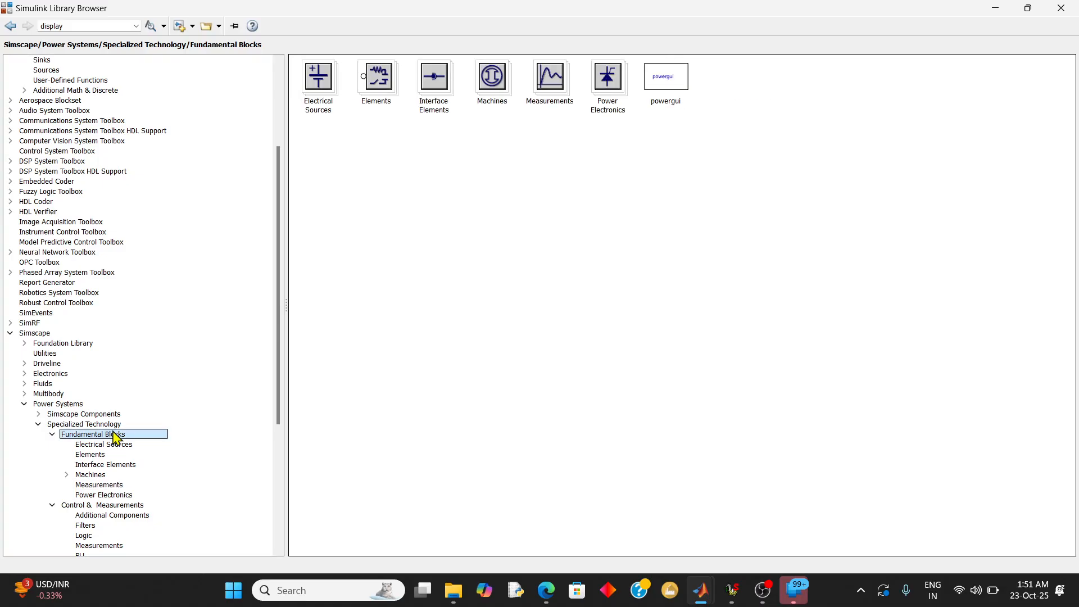
click(106, 426)
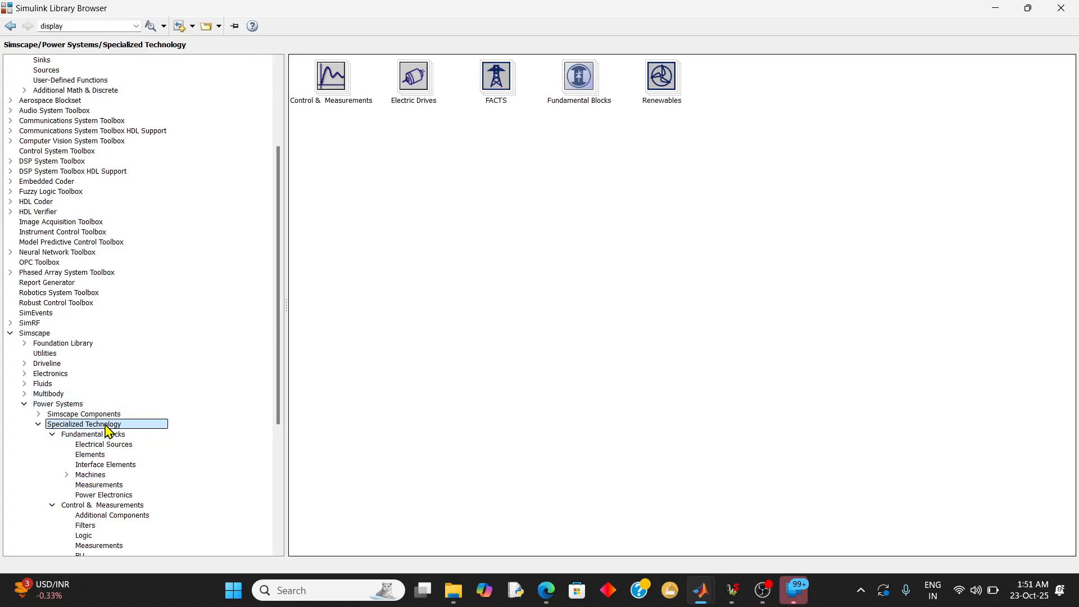
double_click(332, 90)
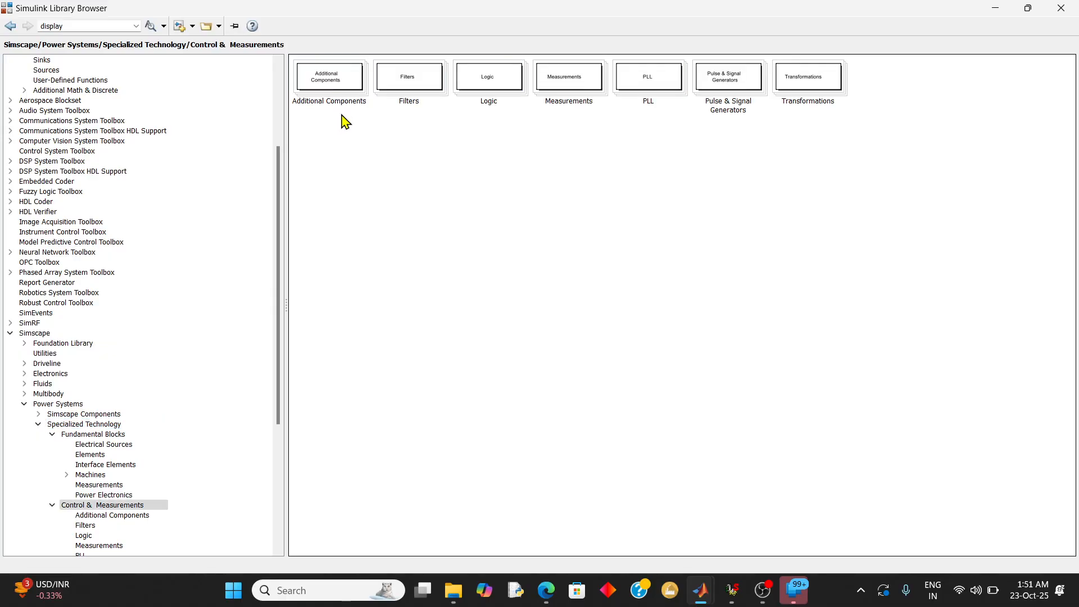
double_click(582, 73)
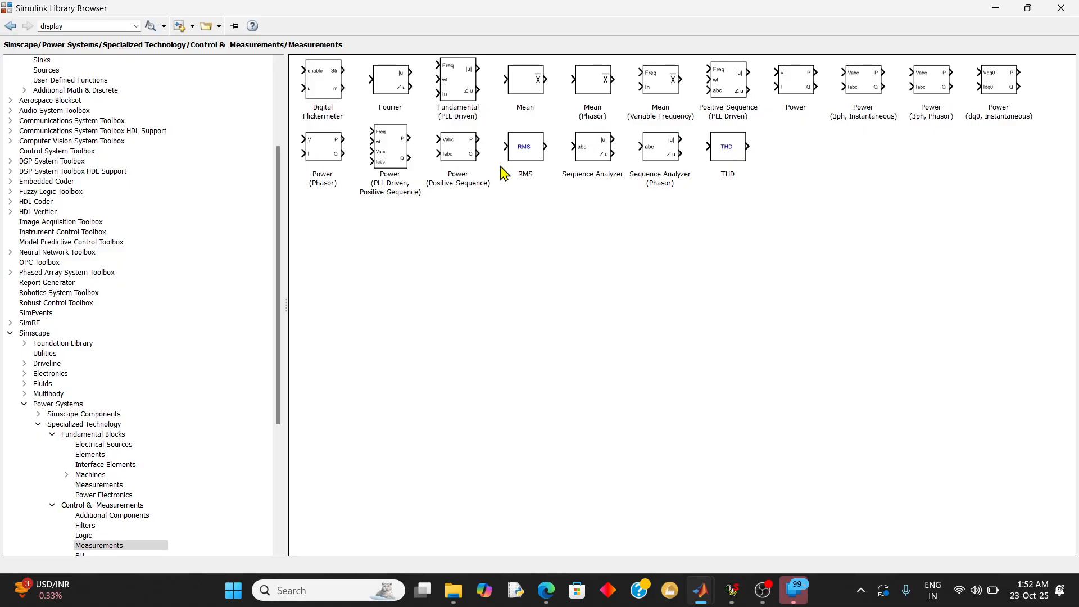
Add the Power (Positive-Sequence) block from the Measurements library to the untitled model
click(466, 157)
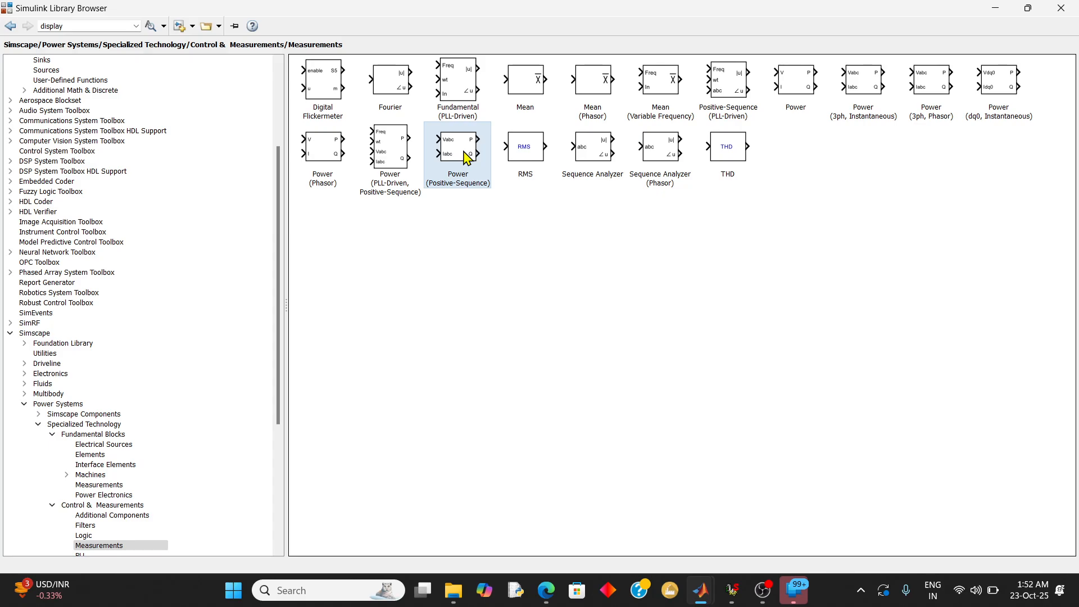
right_click(466, 158)
click(471, 161)
click(994, 10)
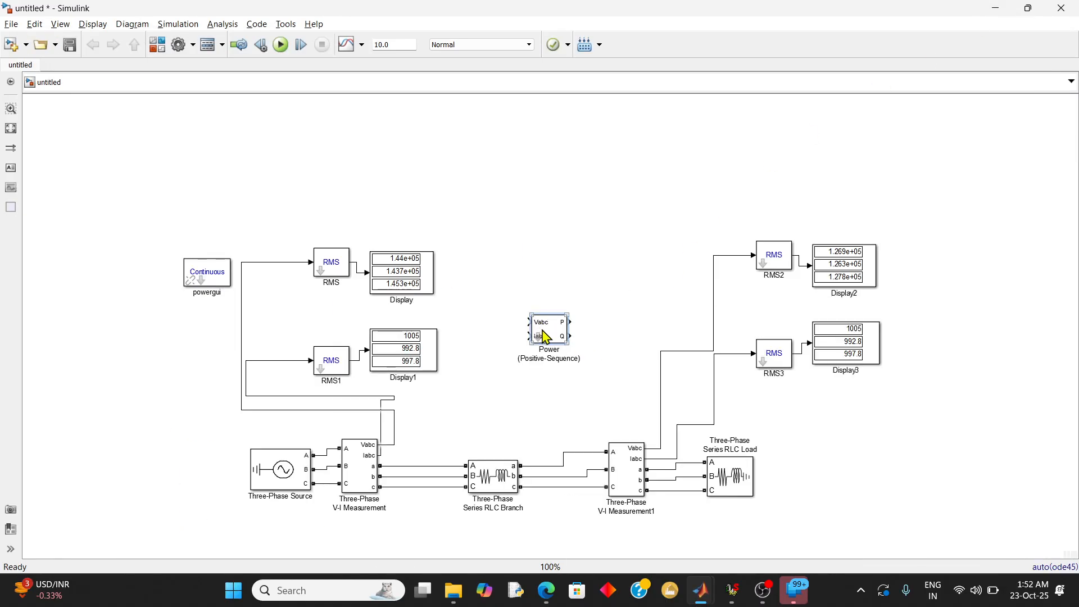
Place the Power block right of Display and connect its Vabc and Iabc inputs to the matching outputs of the sending-end Three-Phase V-I Measurement
drag(543, 336, 497, 263)
click(540, 224)
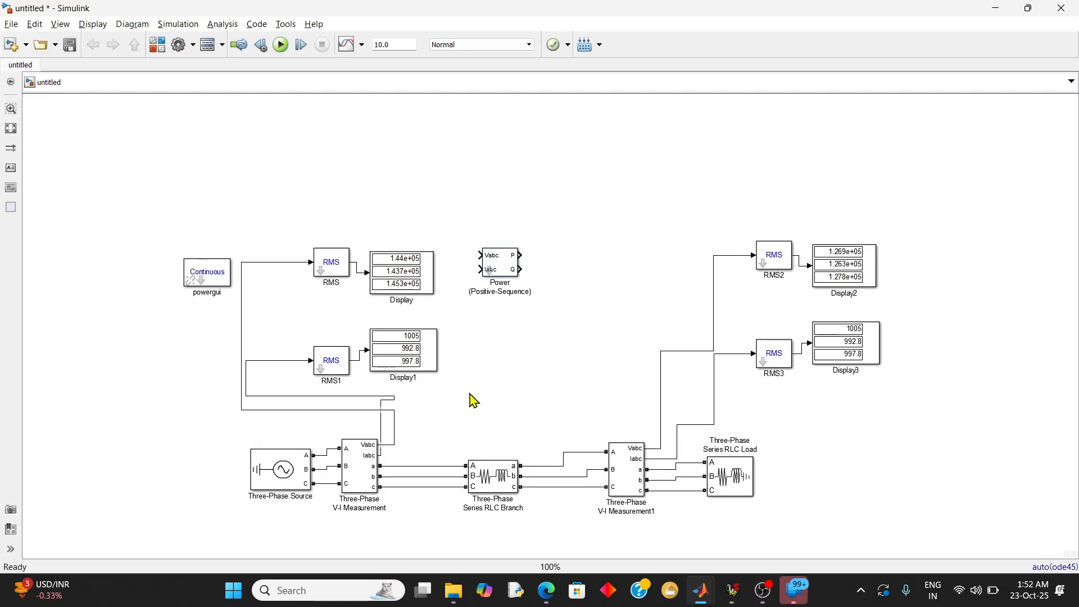
mouse_move(480, 255)
mouse_down()
mouse_move(429, 424)
mouse_move(395, 427)
mouse_up()
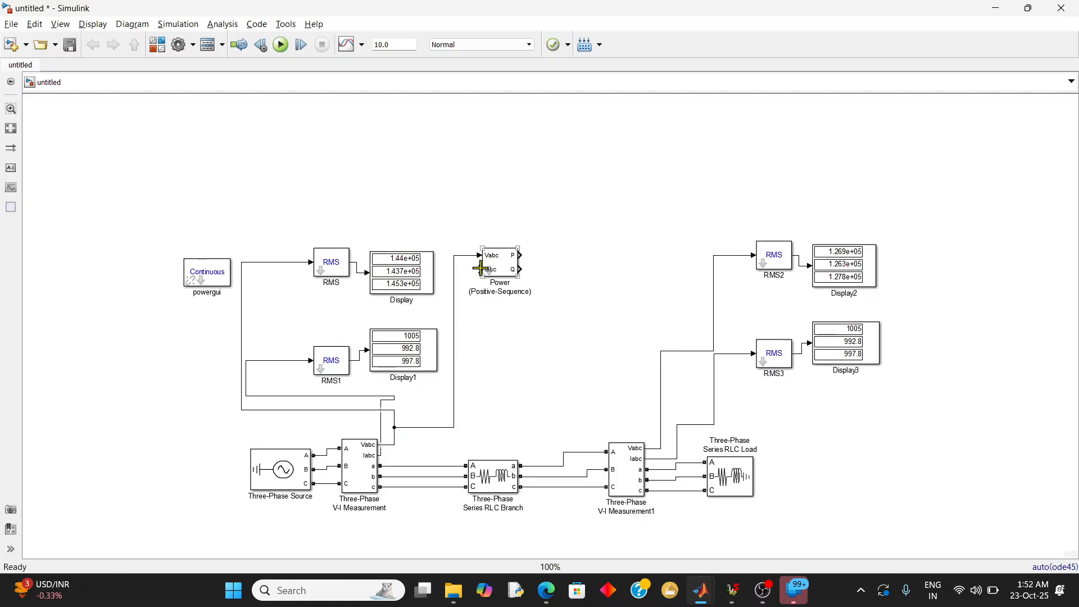
drag(481, 268, 382, 456)
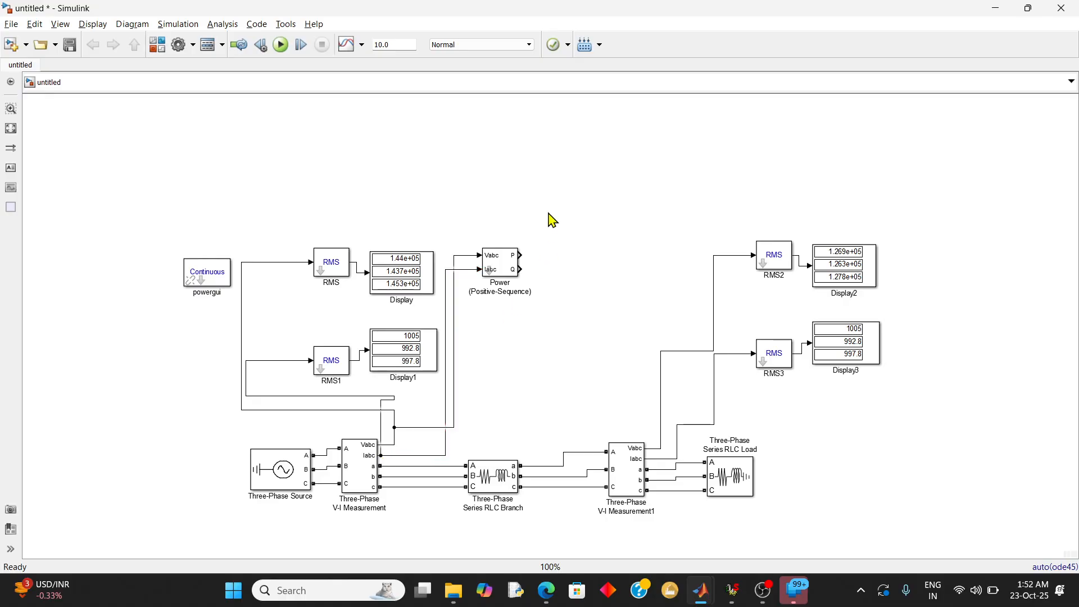
Make two copies of Display beside the Power block, connect them to its P and Q outputs, and run the simulation
click(432, 277)
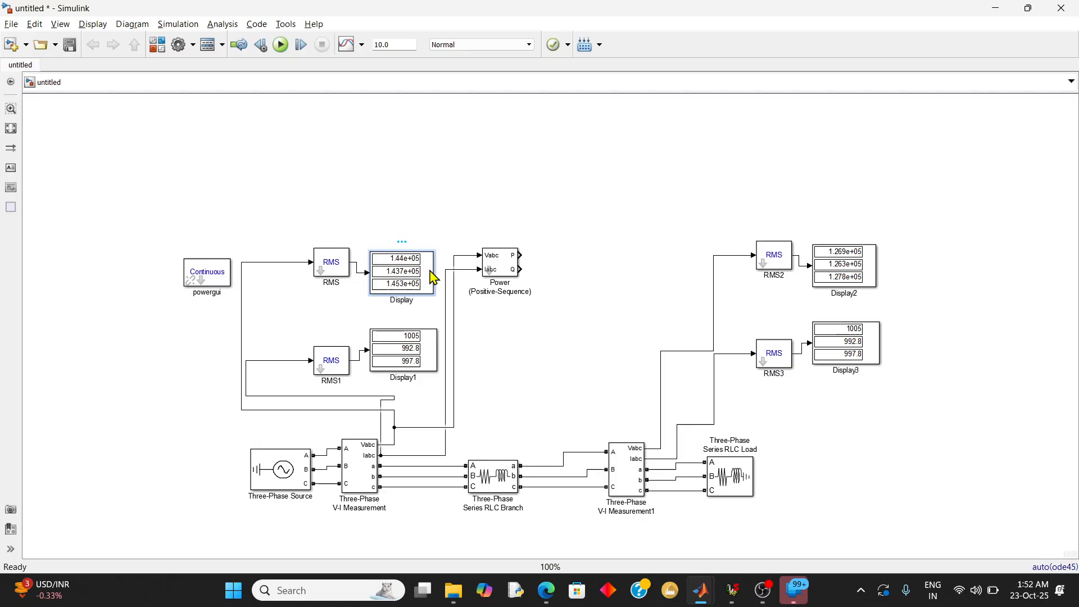
drag(432, 277, 595, 221)
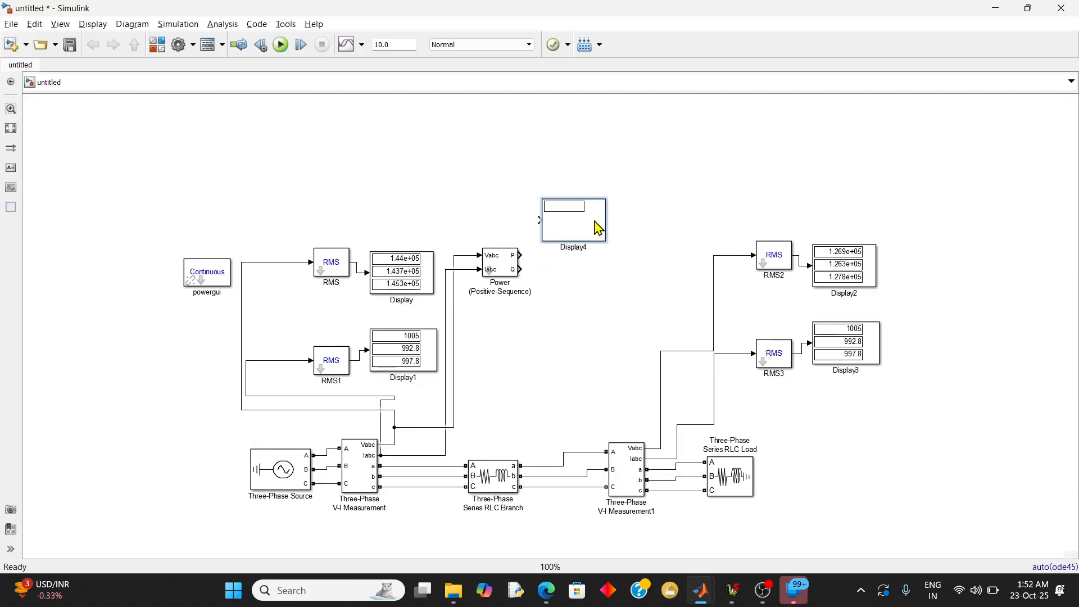
key(ctrl+v)
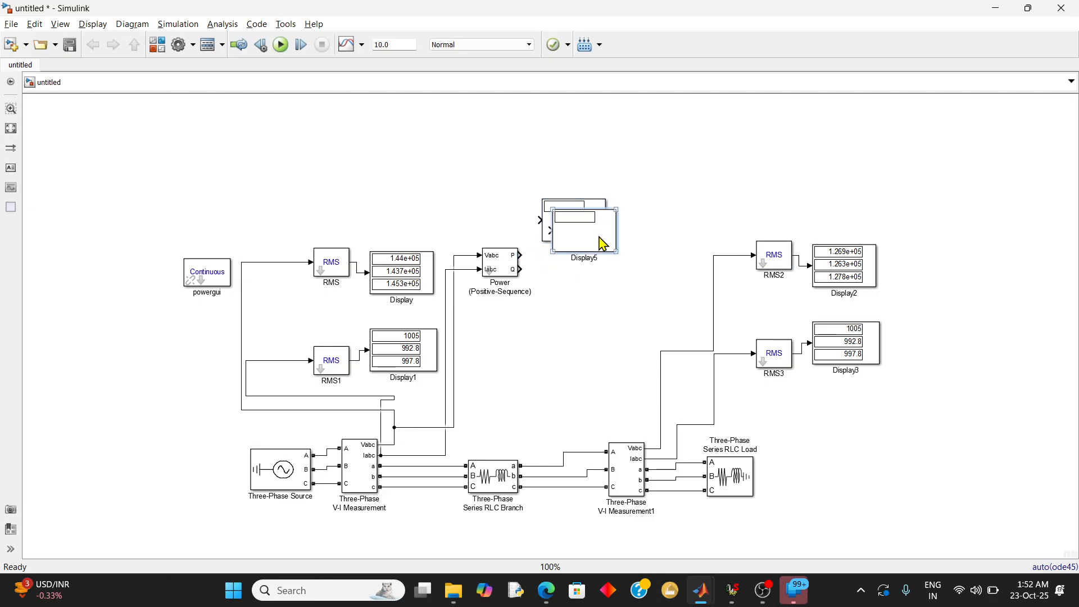
drag(602, 246, 601, 284)
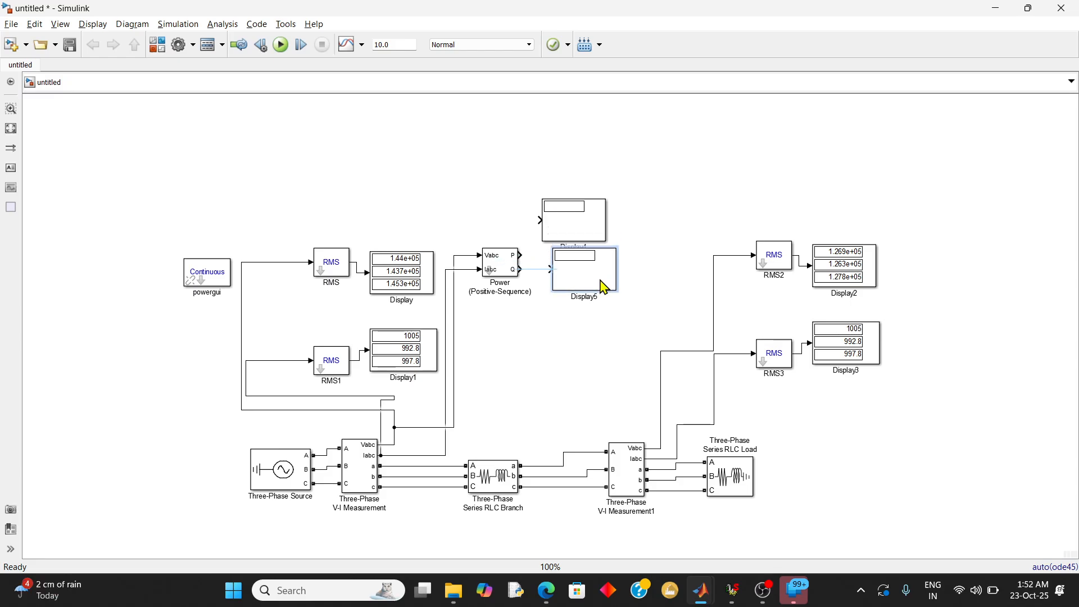
click(552, 276)
drag(524, 256, 543, 219)
click(281, 44)
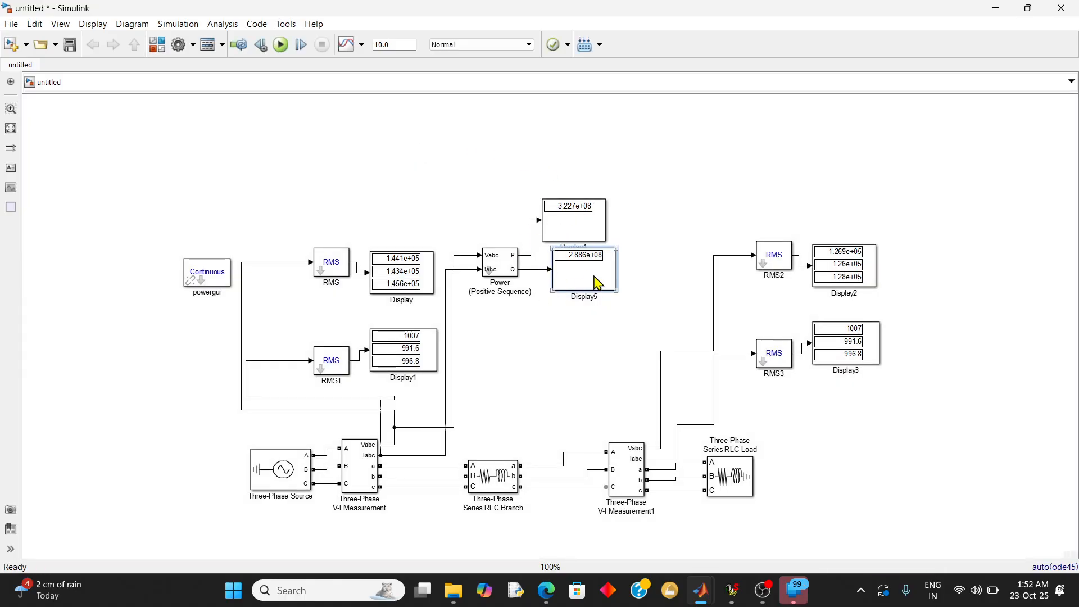
Shrink the two power displays to a single row and compare their readings with the sending-end power calculated in the TD JOURNAL PDF
click(591, 260)
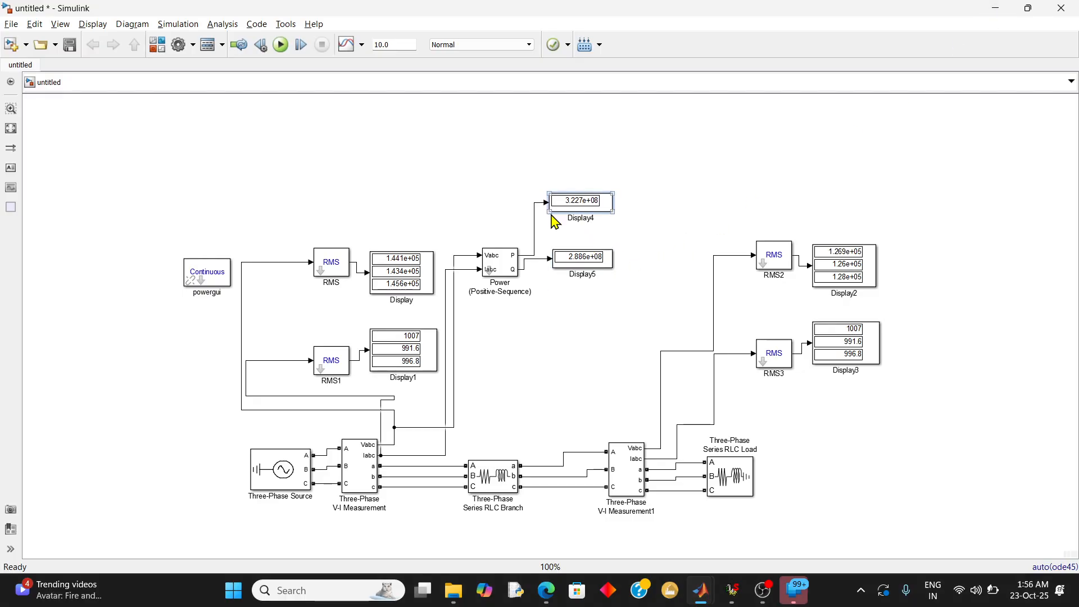
click(510, 272)
click(572, 257)
click(546, 597)
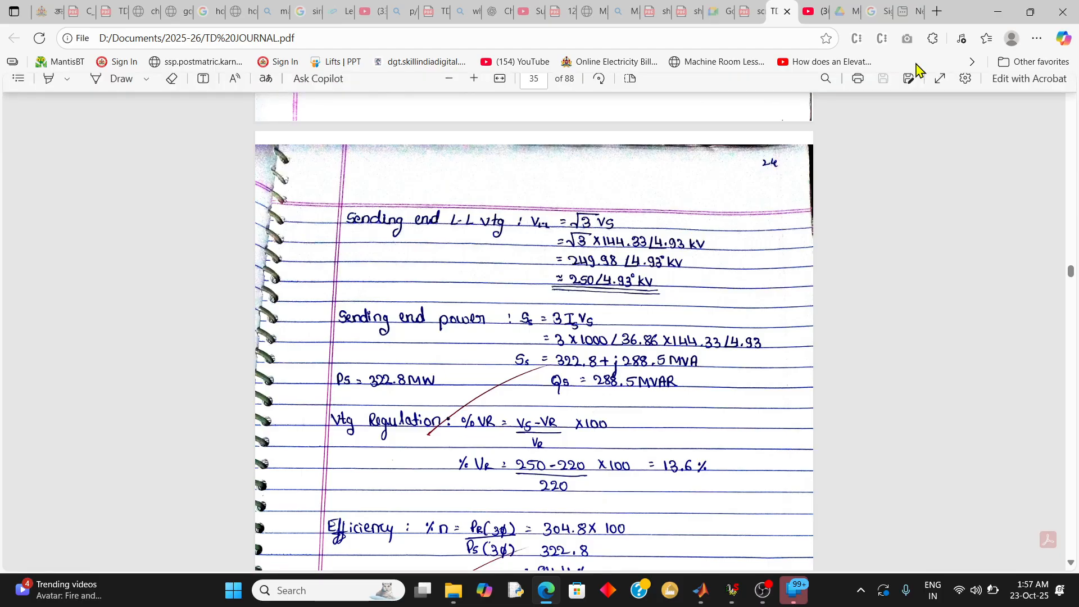
click(995, 16)
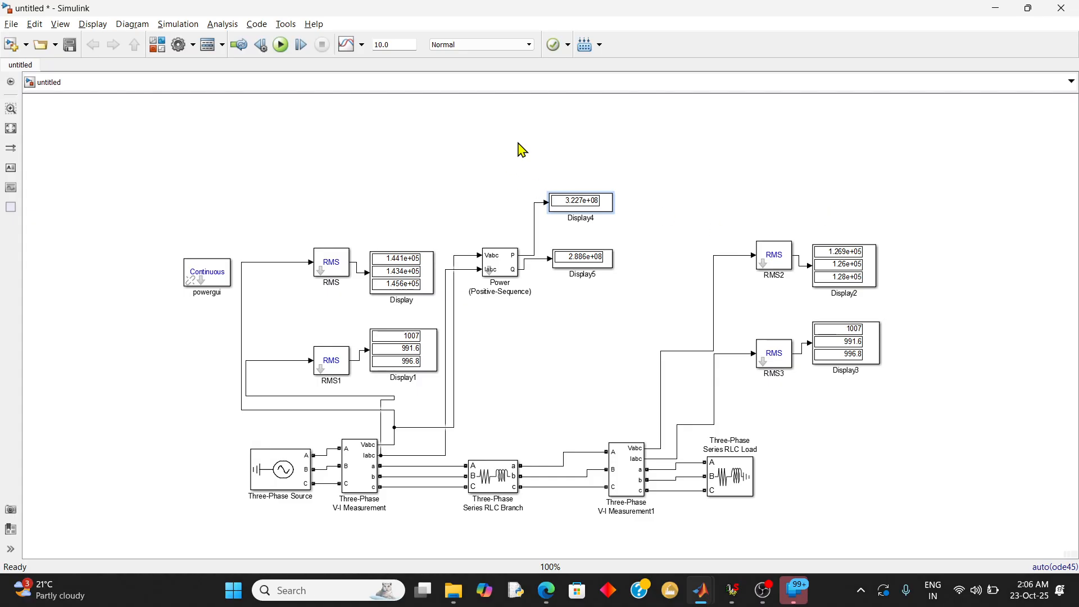
Add a Product block from the Simulink Math Operations library to the untitled model
mouse_move(705, 601)
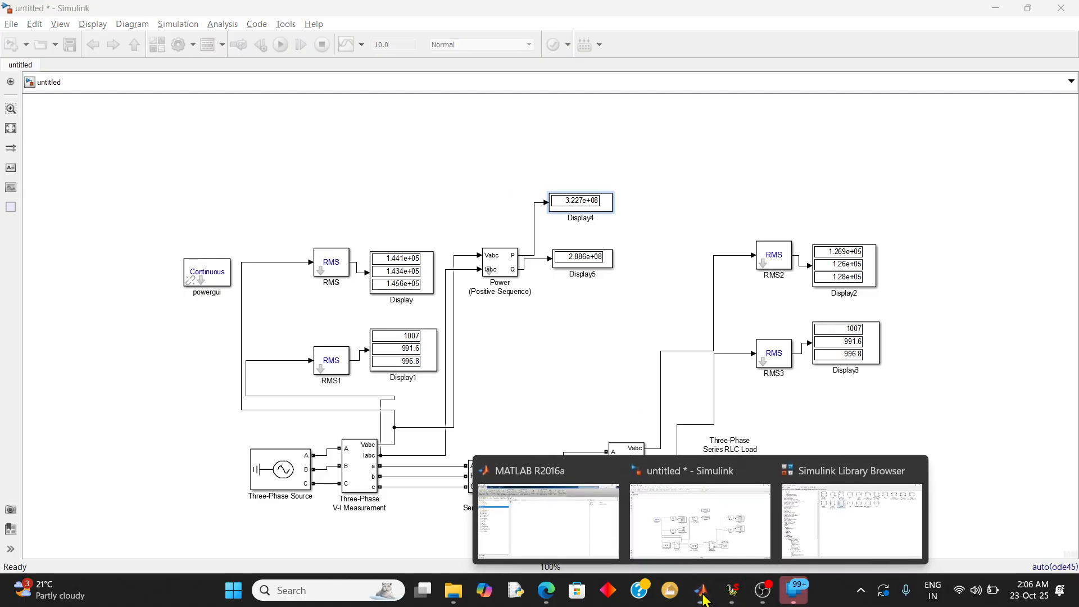
click(844, 519)
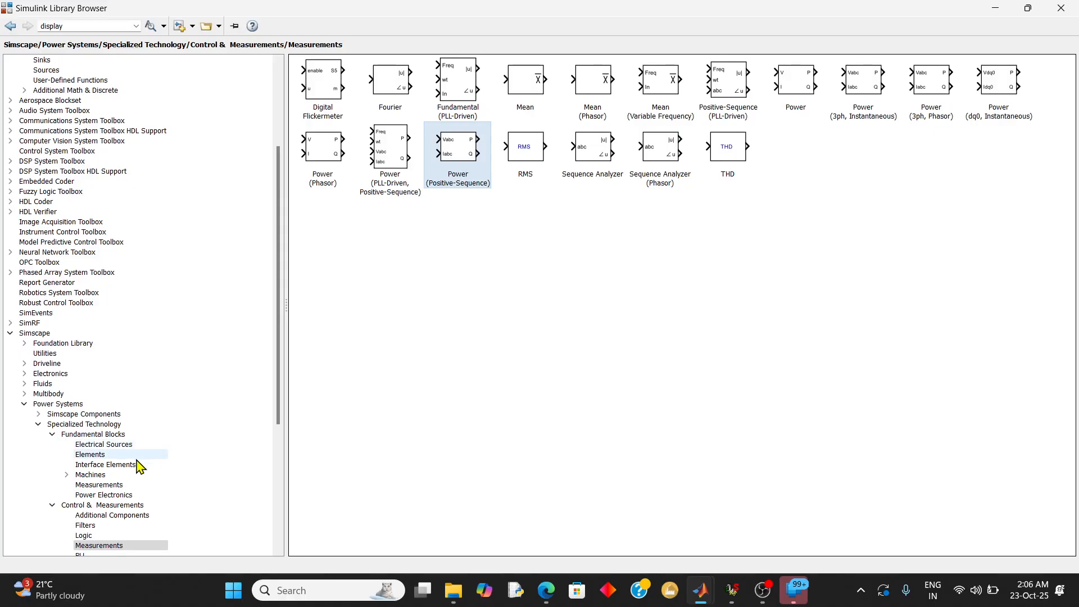
click(100, 436)
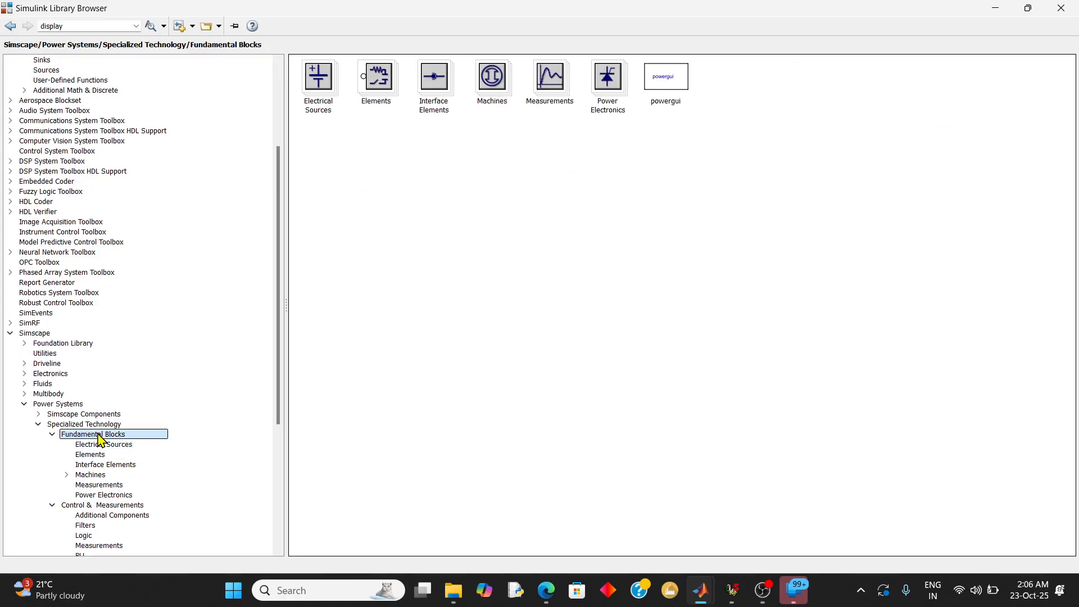
scroll(61, 308, up, 5)
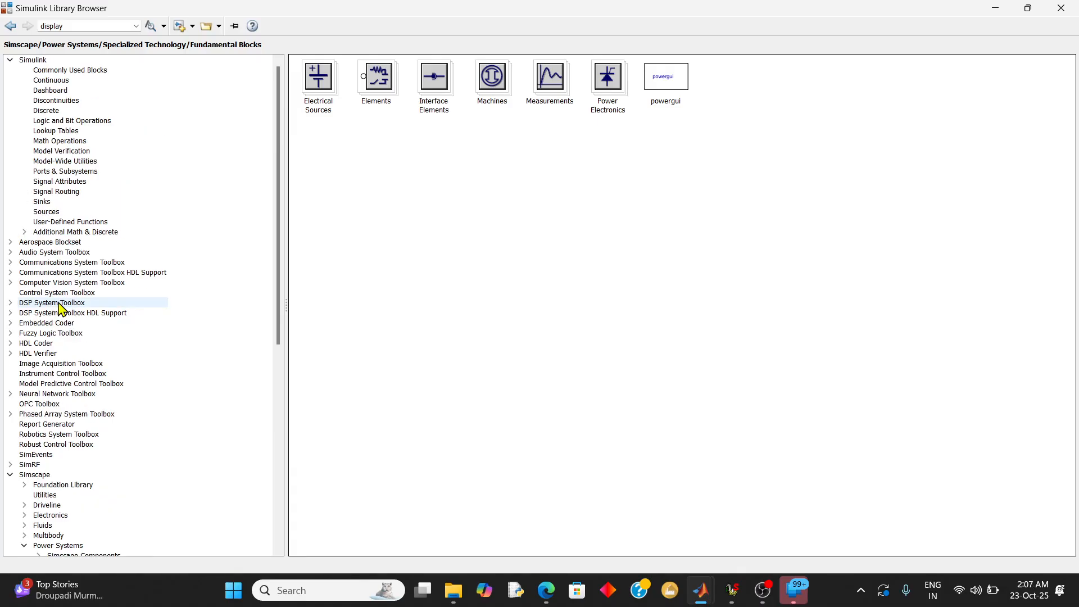
click(77, 143)
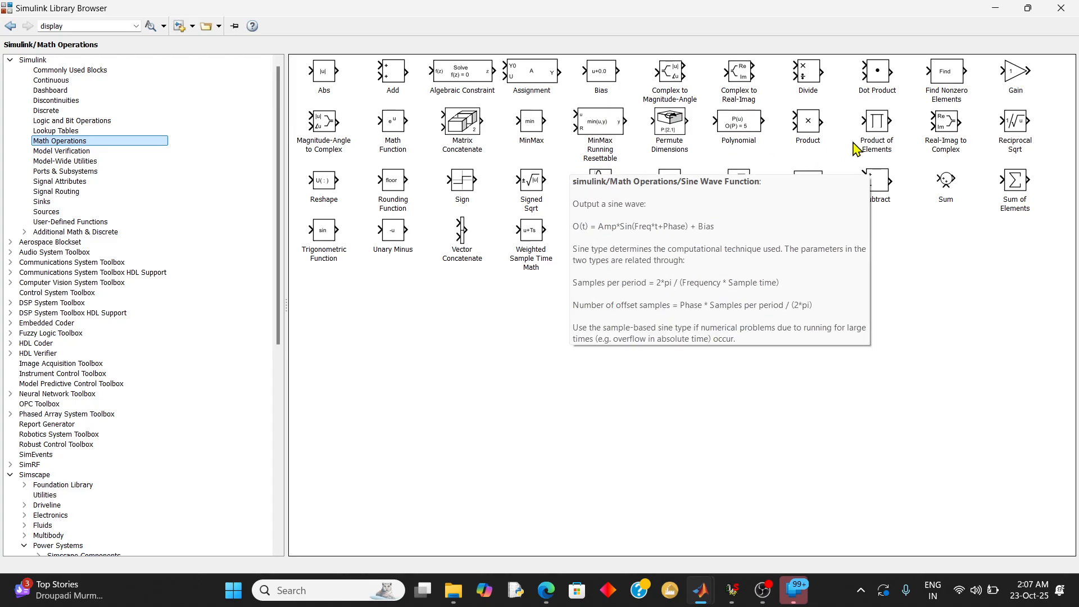
click(818, 125)
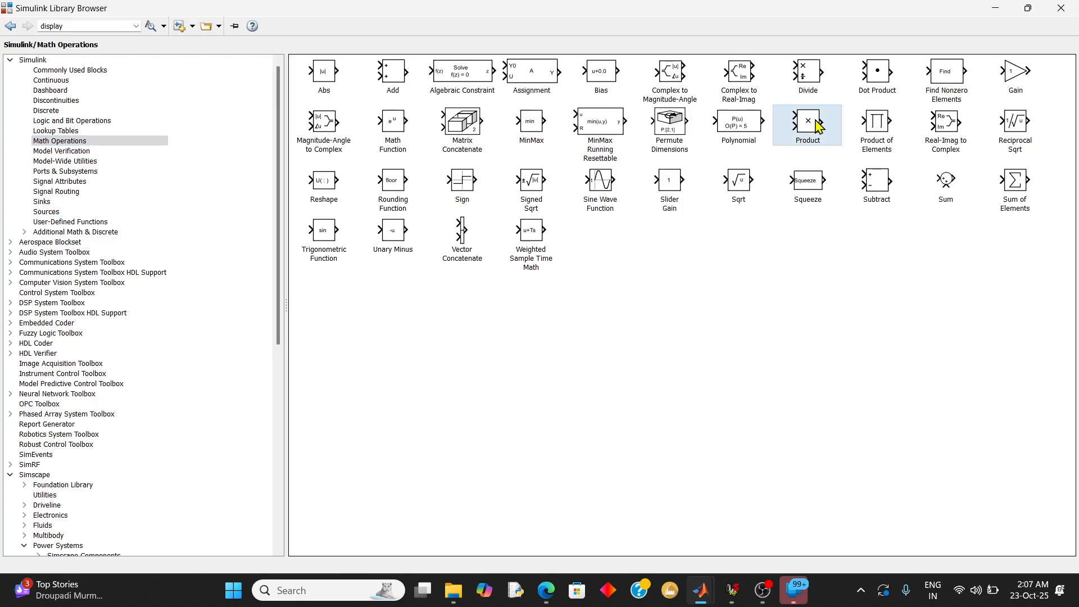
right_click(818, 124)
click(830, 129)
Add a Sum of Elements block from the Math Operations library and return to the untitled model
click(1015, 188)
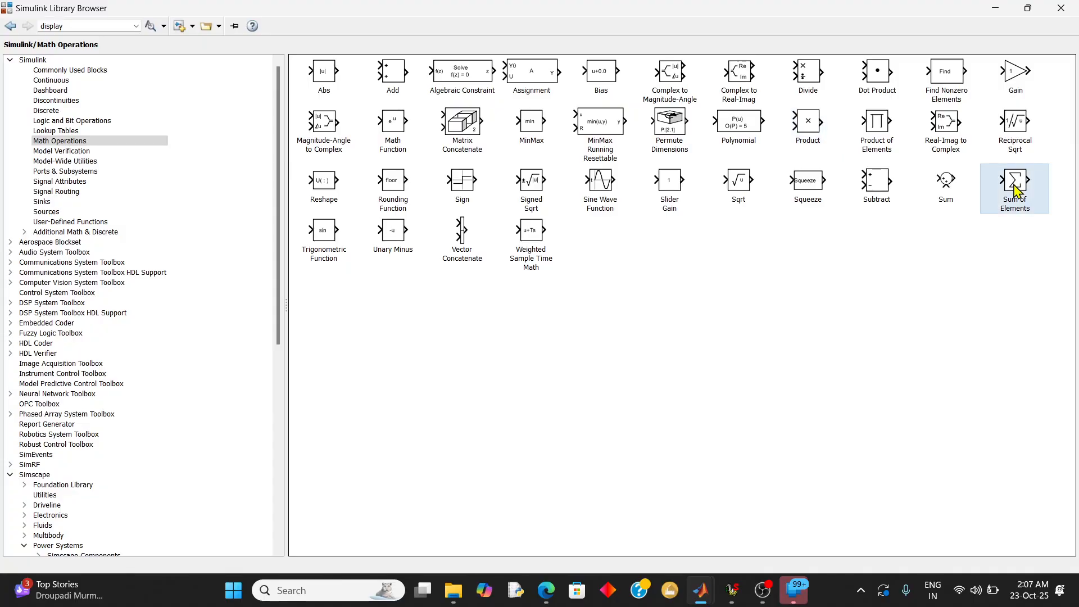
right_click(1017, 191)
click(1019, 194)
click(995, 11)
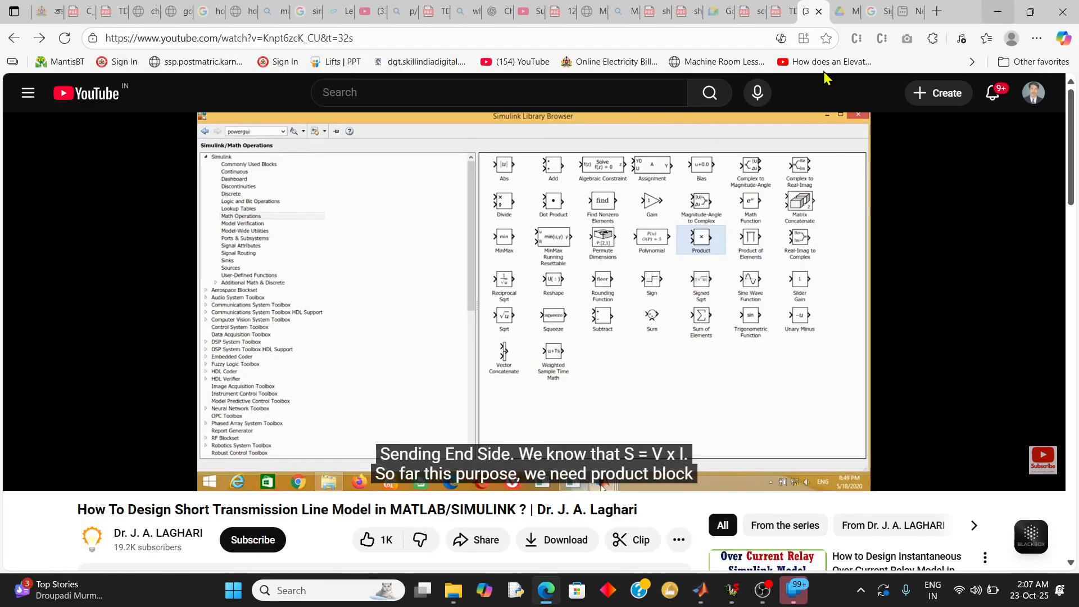
click(999, 13)
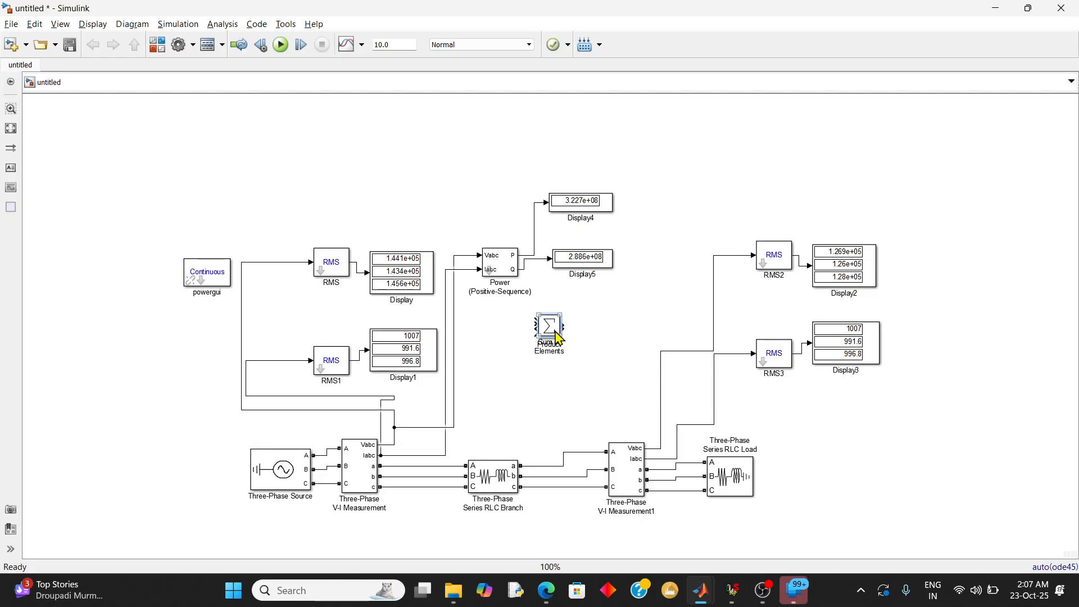
Place the Product block above the Three-Phase Series RLC Branch and the Sum of Elements block in line to its right
drag(558, 333, 617, 350)
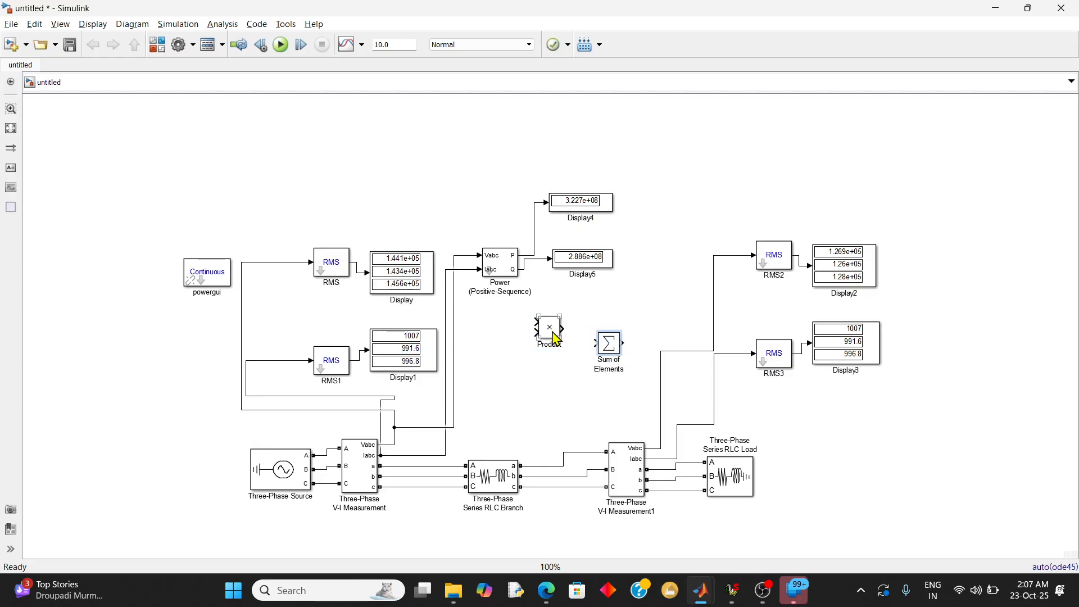
drag(553, 335, 497, 396)
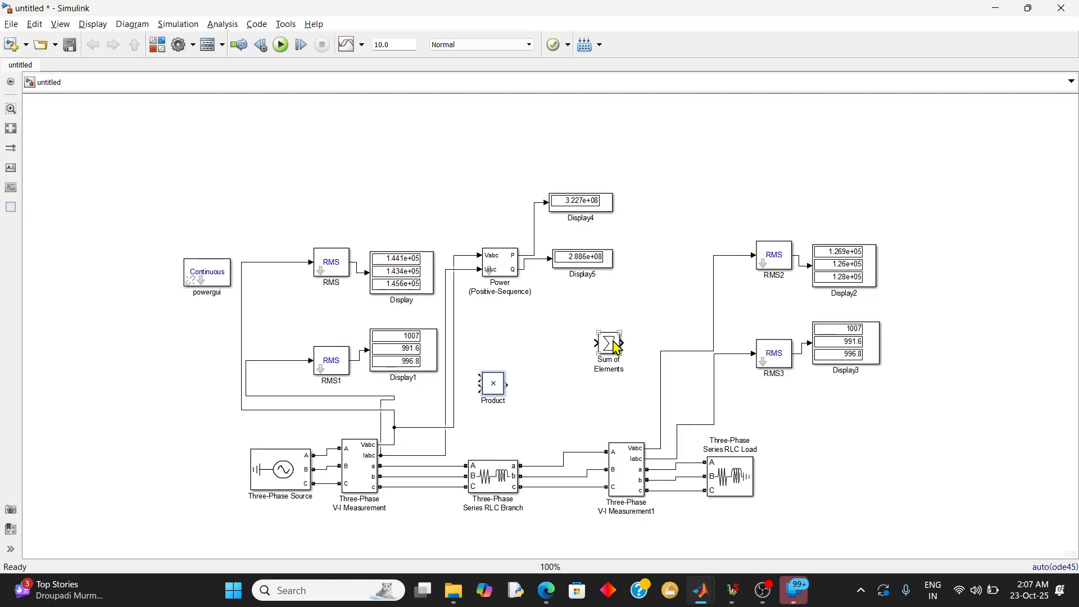
drag(613, 338, 591, 378)
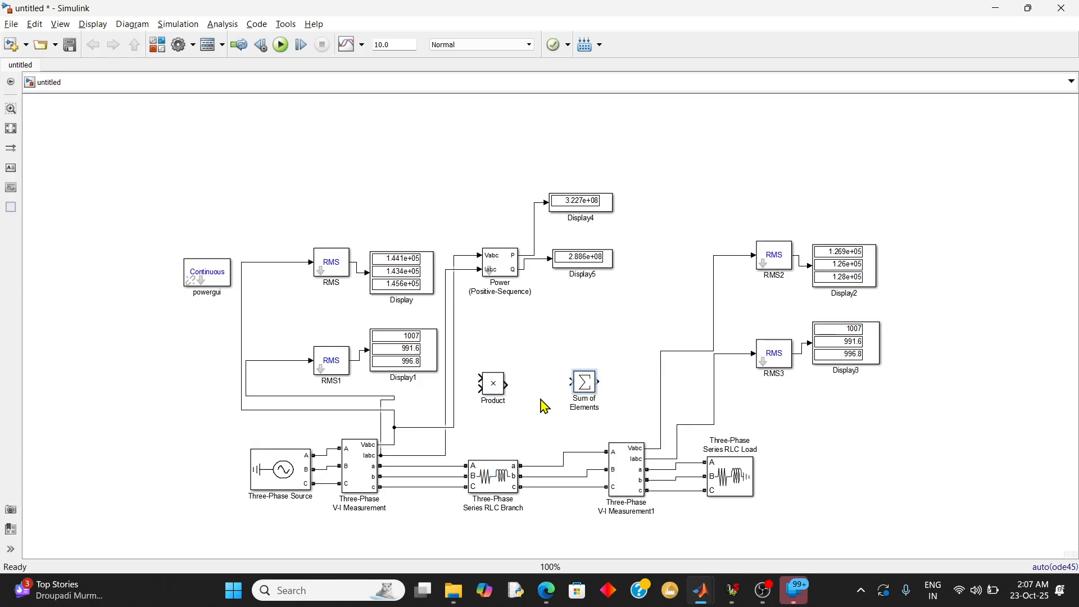
Straighten the kinked wire between the sending-end Iabc output and the RMS1 input
click(434, 366)
drag(394, 397, 429, 390)
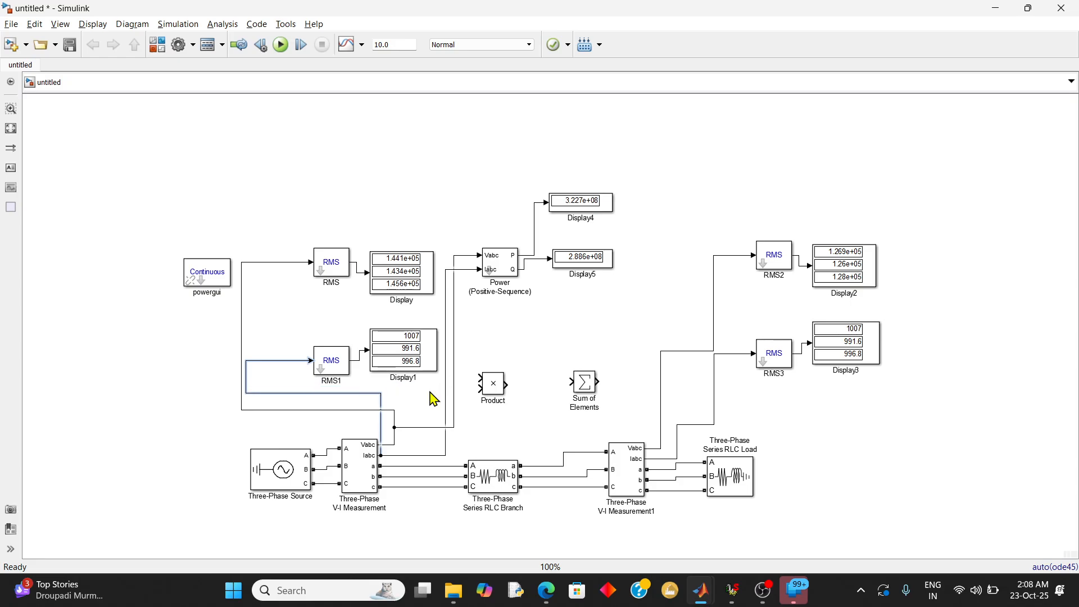
Connect the first input of the Product block to the output signal of the sending-end voltage RMS block
click(359, 270)
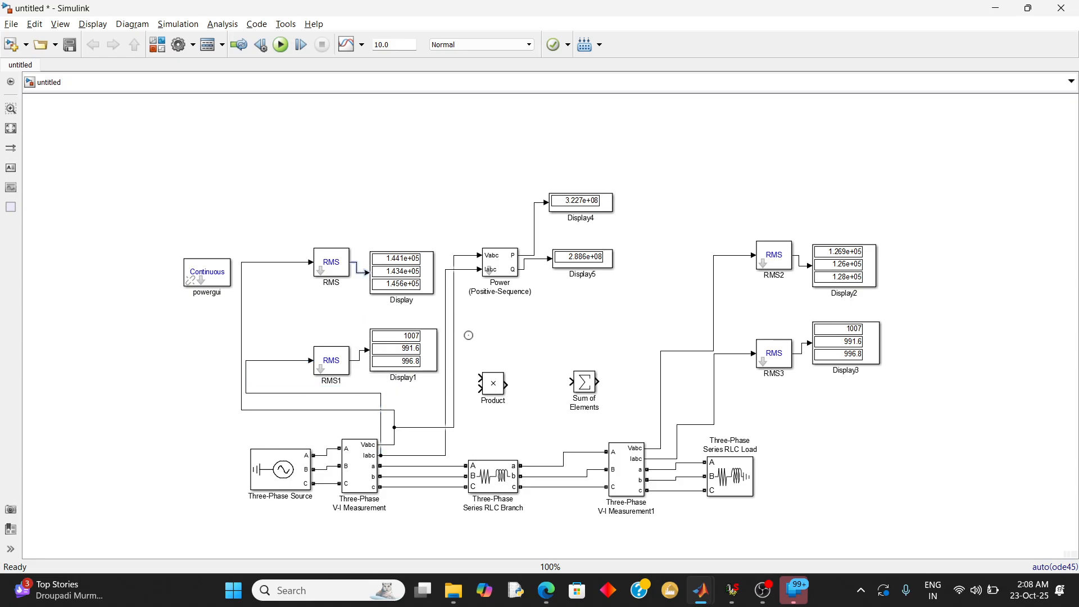
click(486, 386)
mouse_move(480, 378)
mouse_down()
mouse_move(456, 338)
mouse_move(357, 276)
mouse_move(363, 226)
mouse_move(356, 262)
mouse_up()
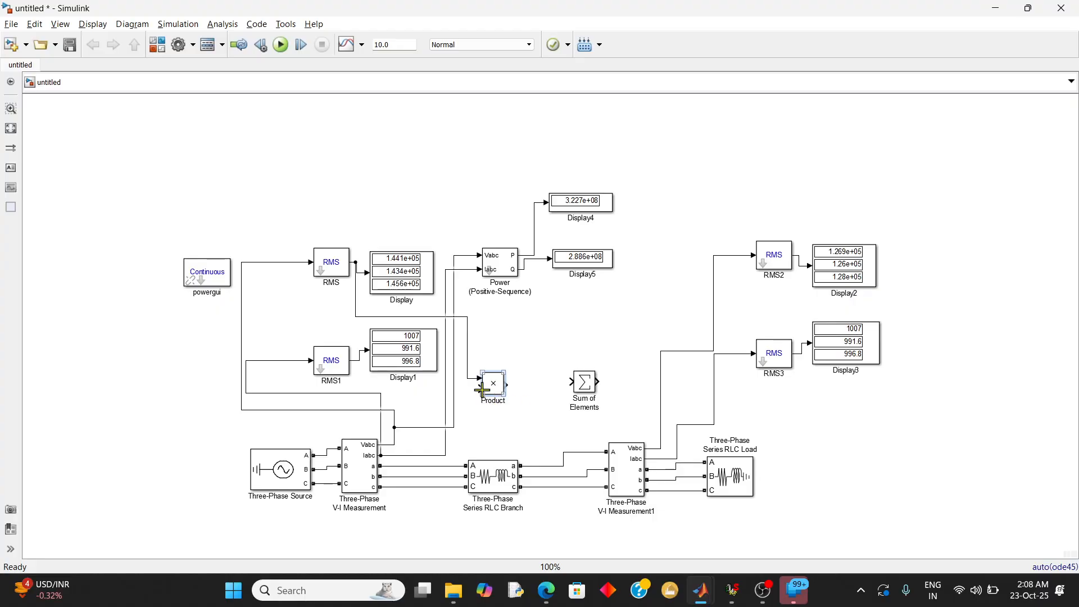
Connect the second Product input to the RMS1 output signal and the Product output to the Sum of Elements block, placed closer to it
mouse_move(481, 389)
mouse_down()
mouse_move(383, 382)
mouse_move(355, 361)
mouse_up()
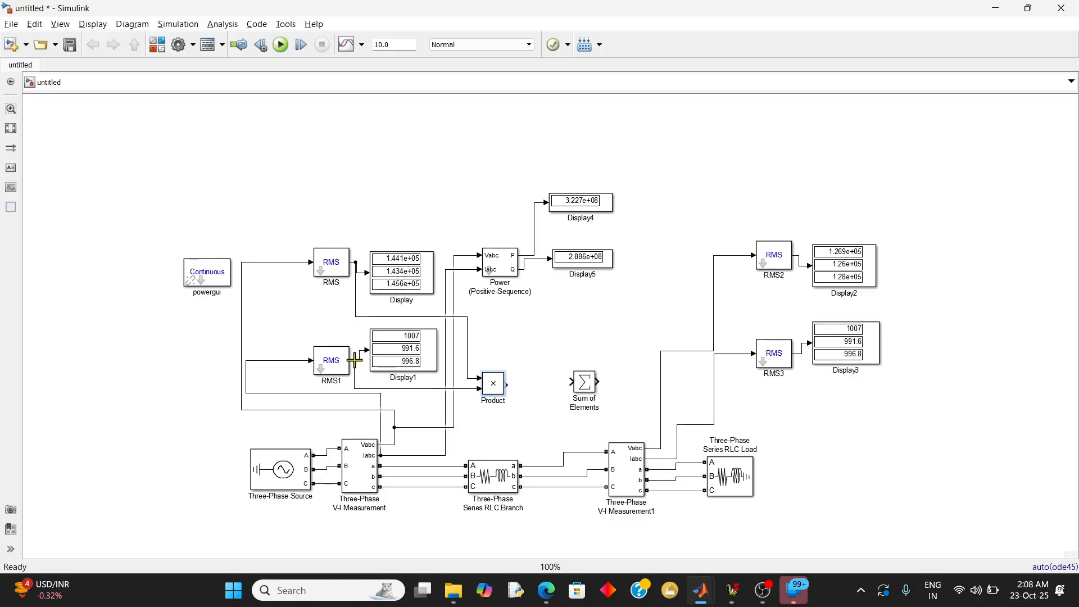
click(503, 389)
drag(513, 383, 544, 387)
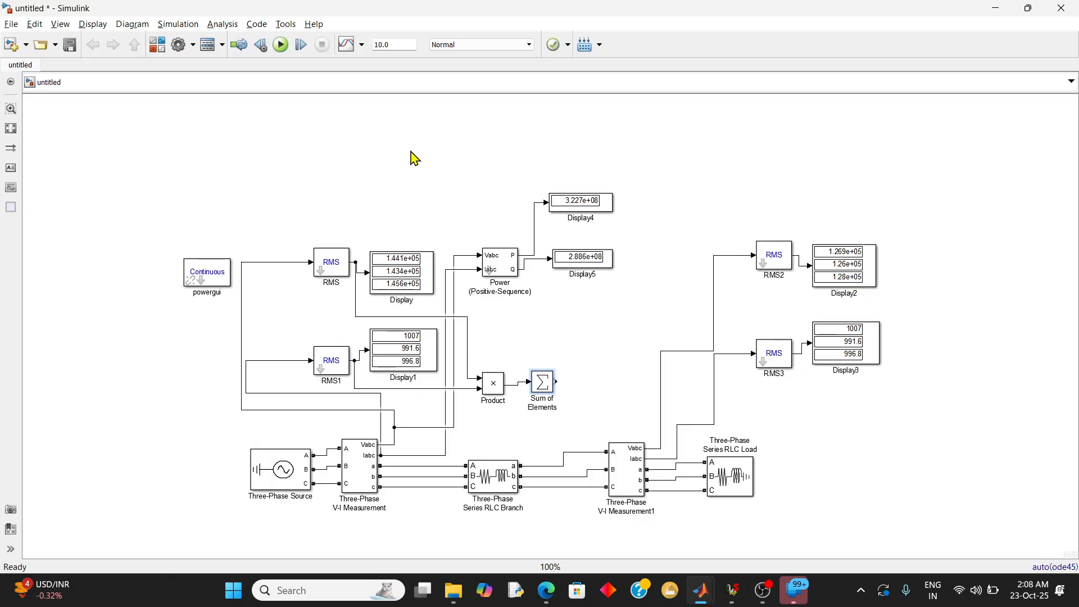
Duplicate the Display block attached to the Q output of the Power (Positive-Sequence) block
click(562, 252)
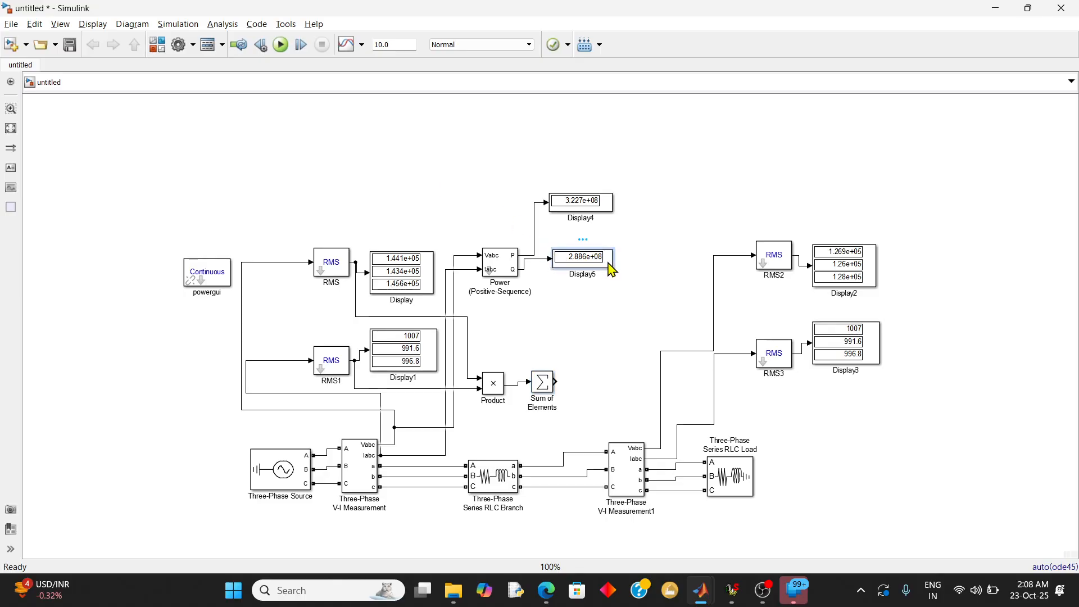
key(ctrl+v)
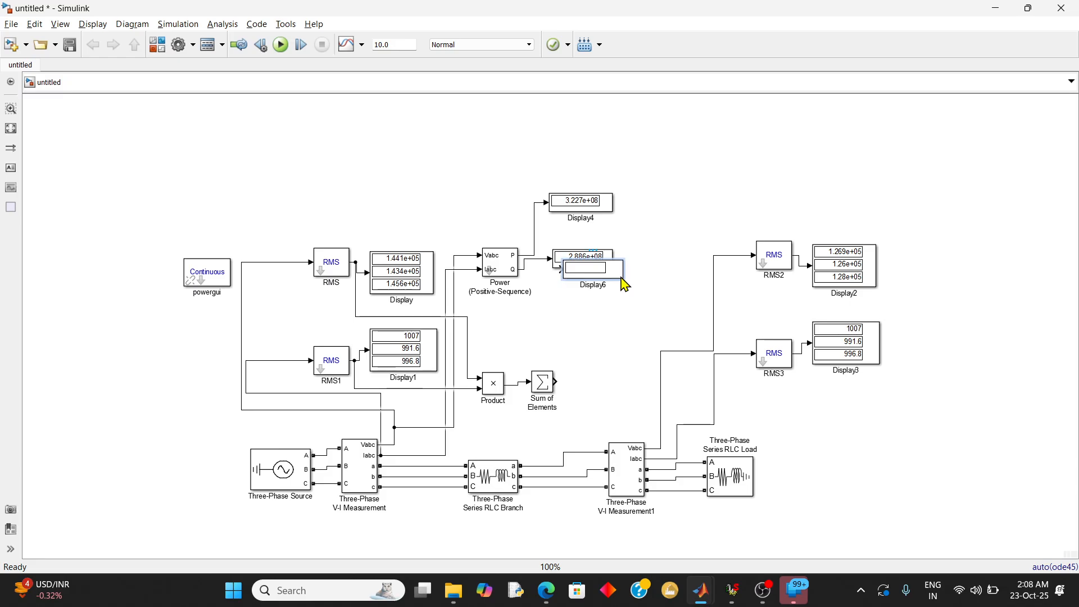
double_click(621, 277)
click(687, 267)
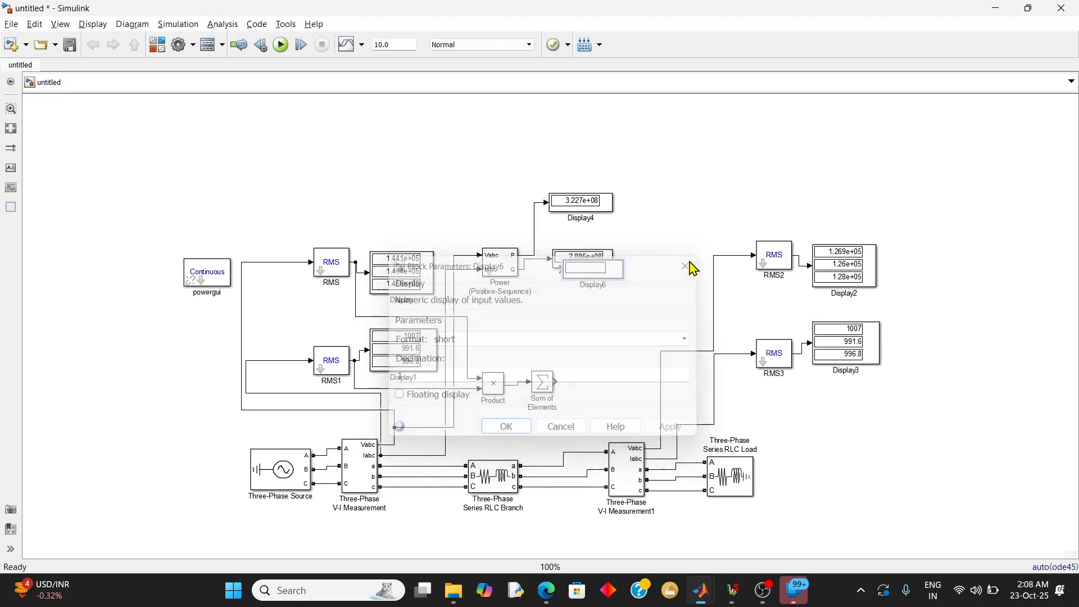
Place the duplicated Display block beside the Sum of Elements block, wired to its output, and run the simulation
drag(620, 272, 631, 387)
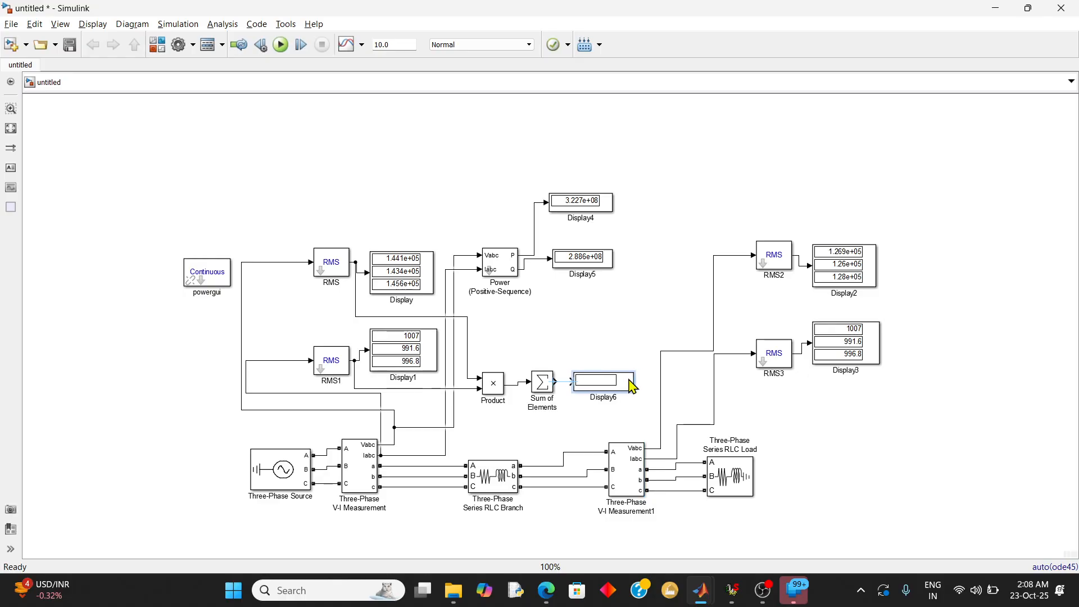
click(566, 384)
click(283, 46)
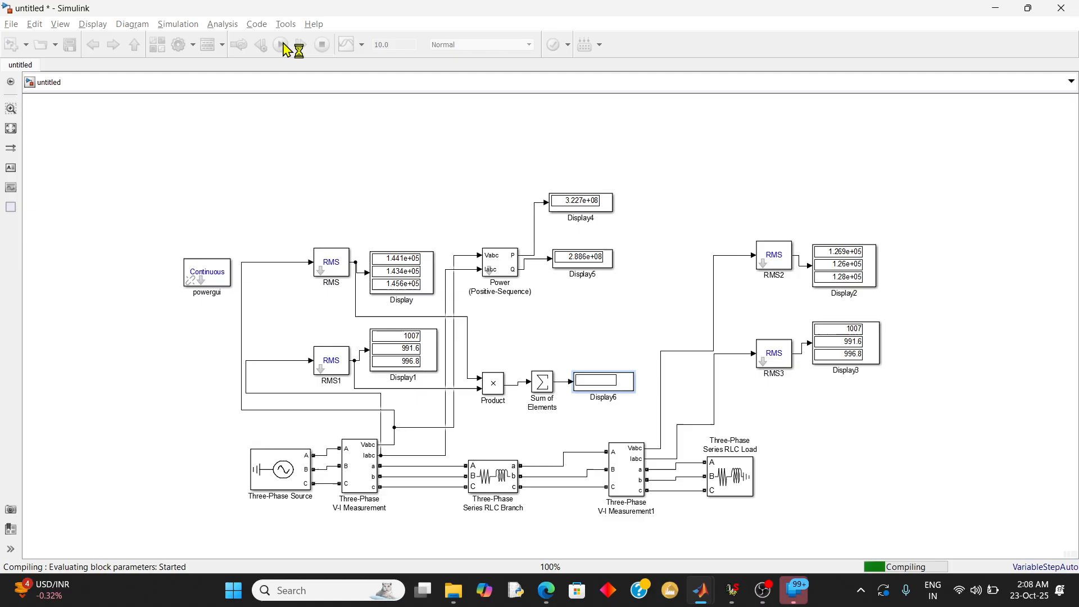
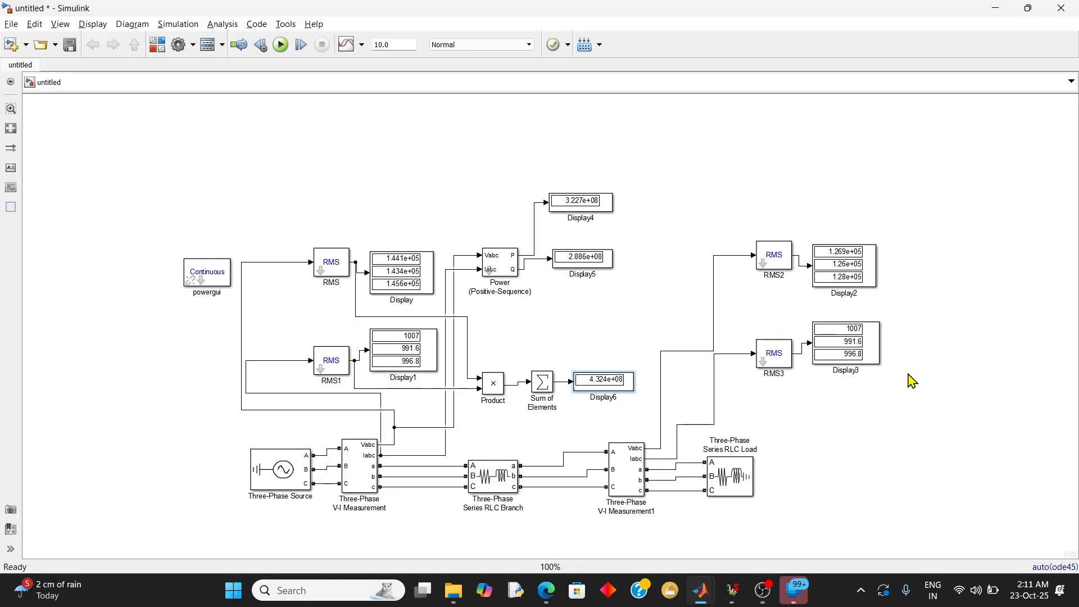
Delete the receiving-end blocks RMS2 and RMS3 together with their Display blocks and connecting lines
drag(908, 379, 662, 223)
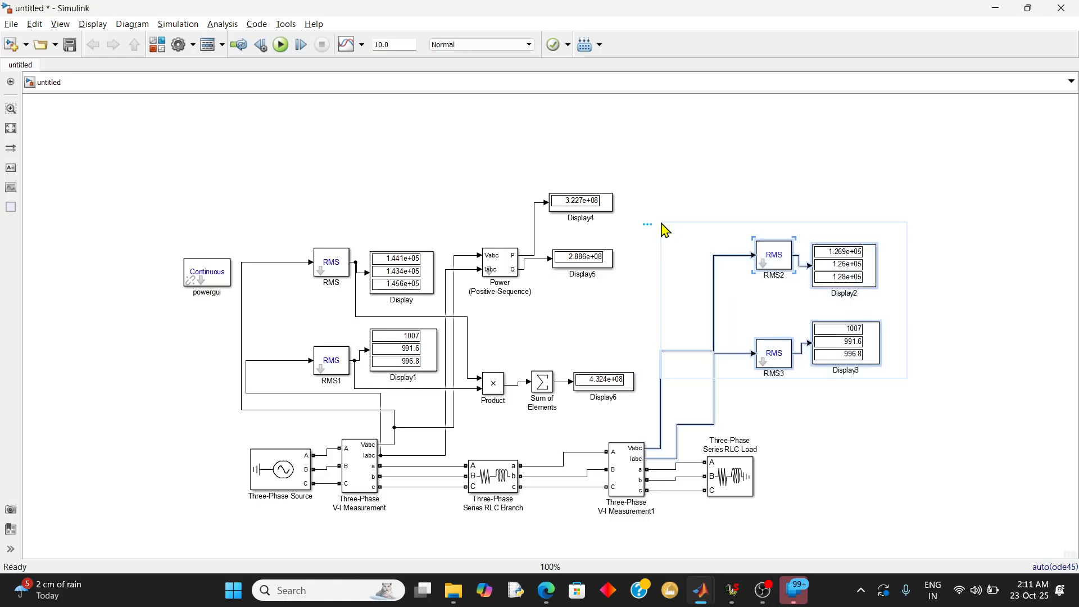
key(XF86Launch2)
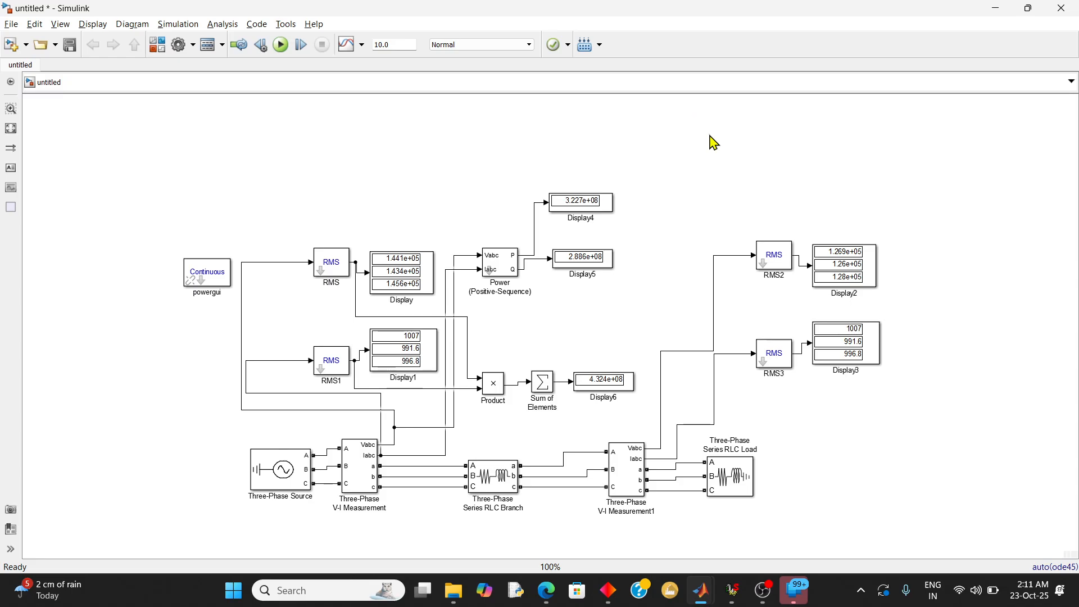
drag(903, 410, 689, 227)
key(Delete)
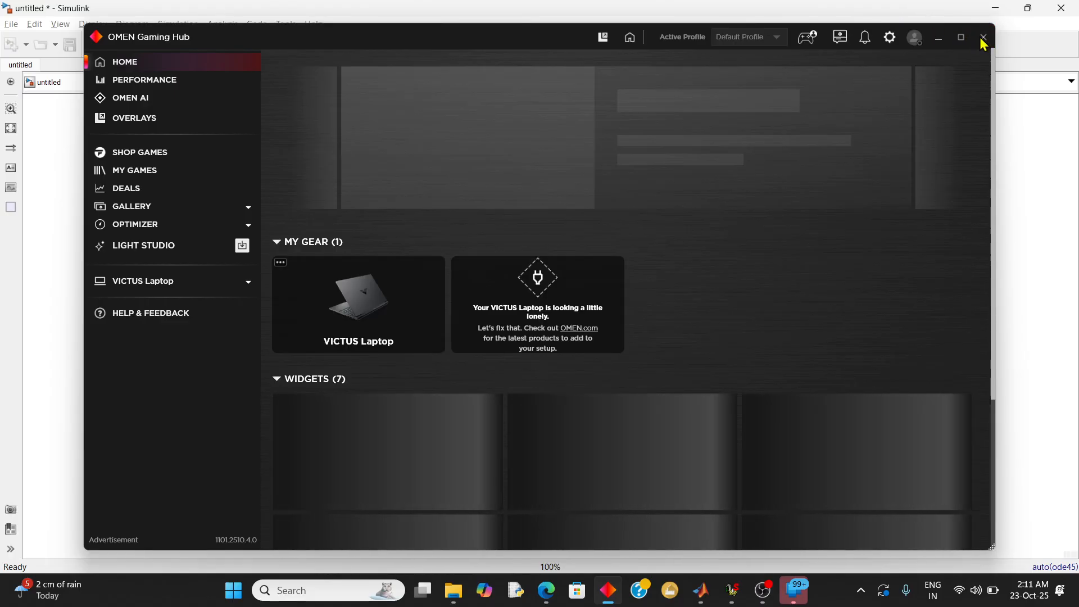
click(982, 41)
Duplicate the sending-end group of RMS, Power, Product, Sum of Elements and Display blocks, placing the copy above the receiving end
drag(820, 392, 244, 158)
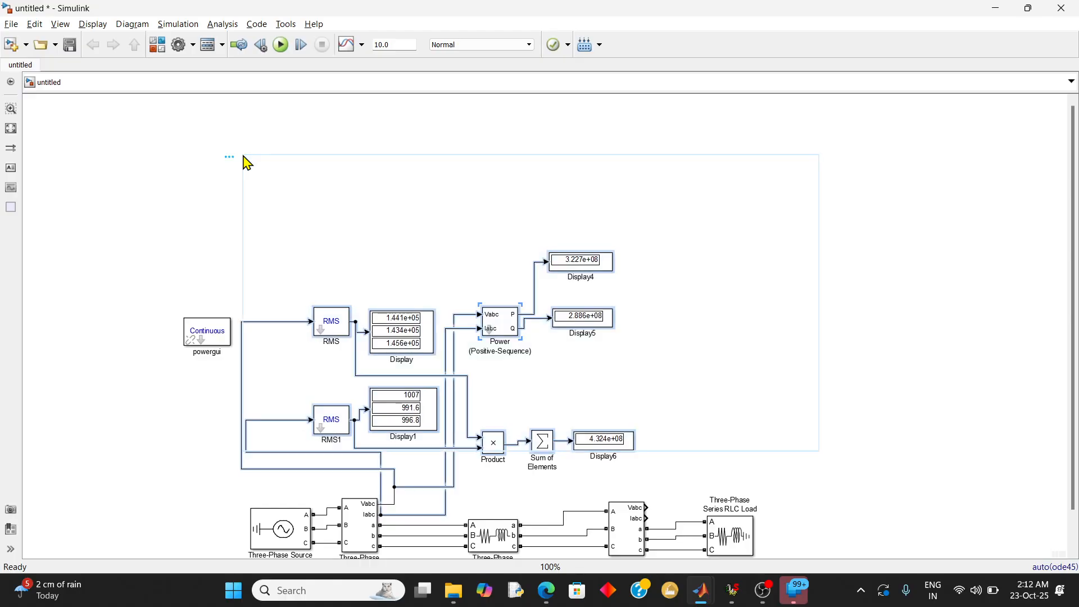
key(ctrl+v)
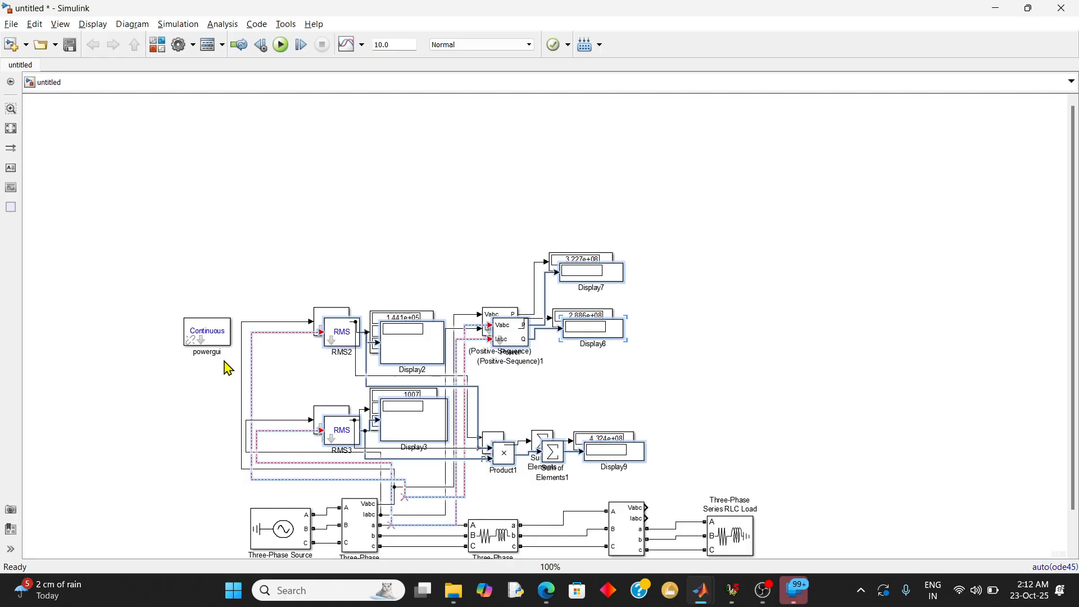
drag(438, 434, 837, 385)
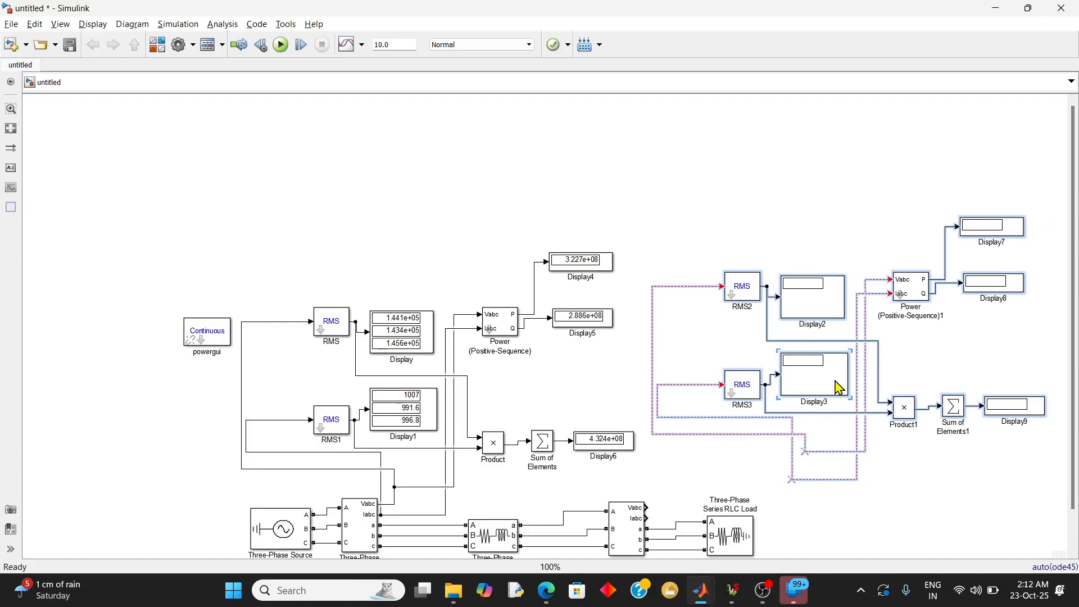
click(860, 499)
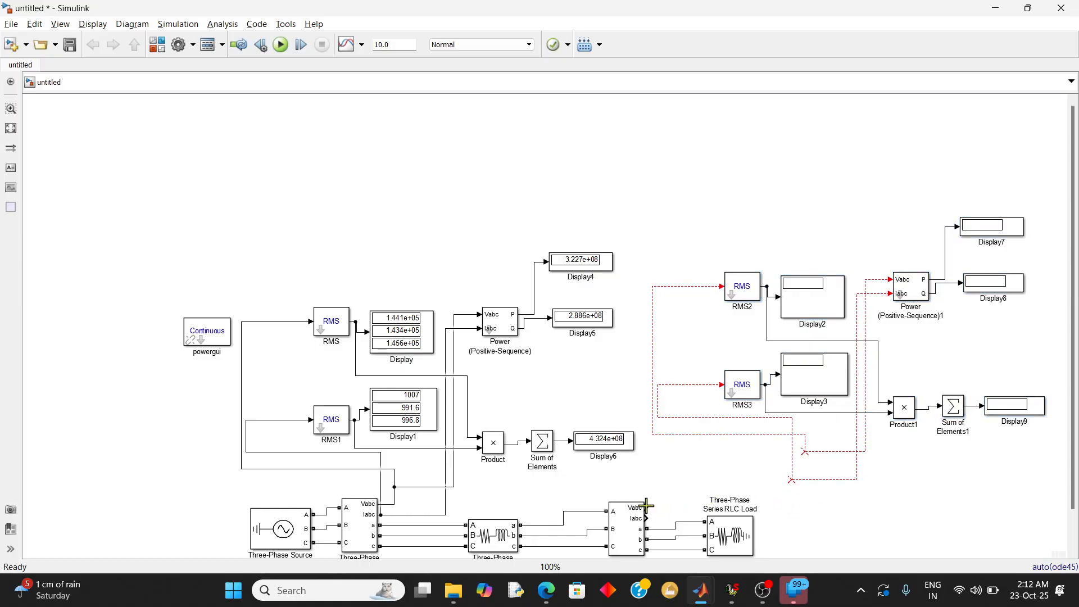
Wire the copied RMS and power blocks to the Vabc and Iabc outputs of Three-Phase V-I Measurement1 and run the simulation
mouse_move(647, 506)
mouse_down()
mouse_move(742, 436)
mouse_move(794, 480)
mouse_move(725, 270)
mouse_move(674, 494)
mouse_move(646, 518)
mouse_up()
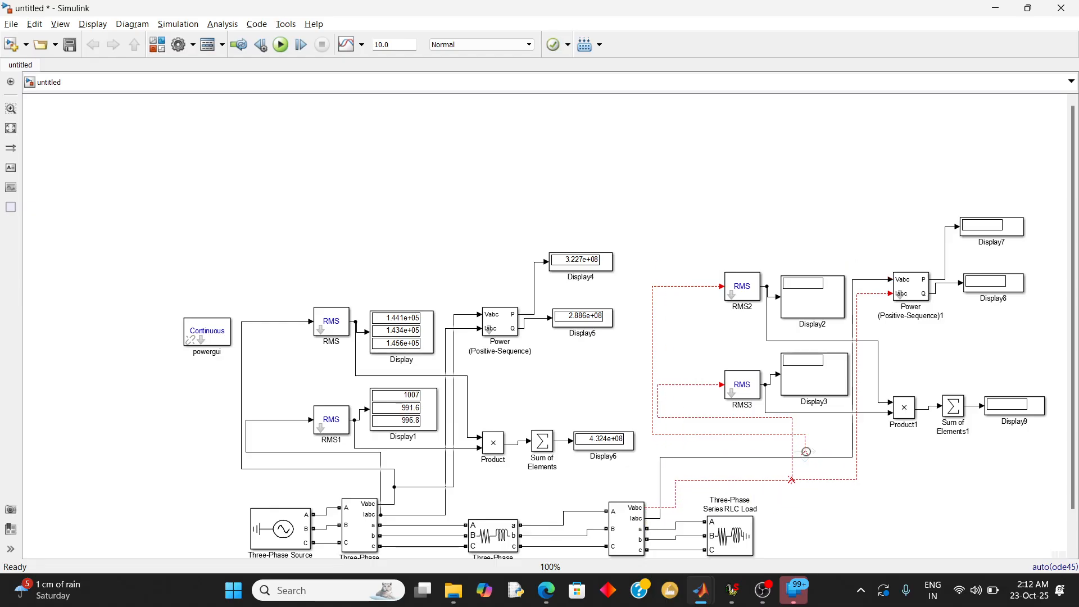
drag(805, 452, 807, 458)
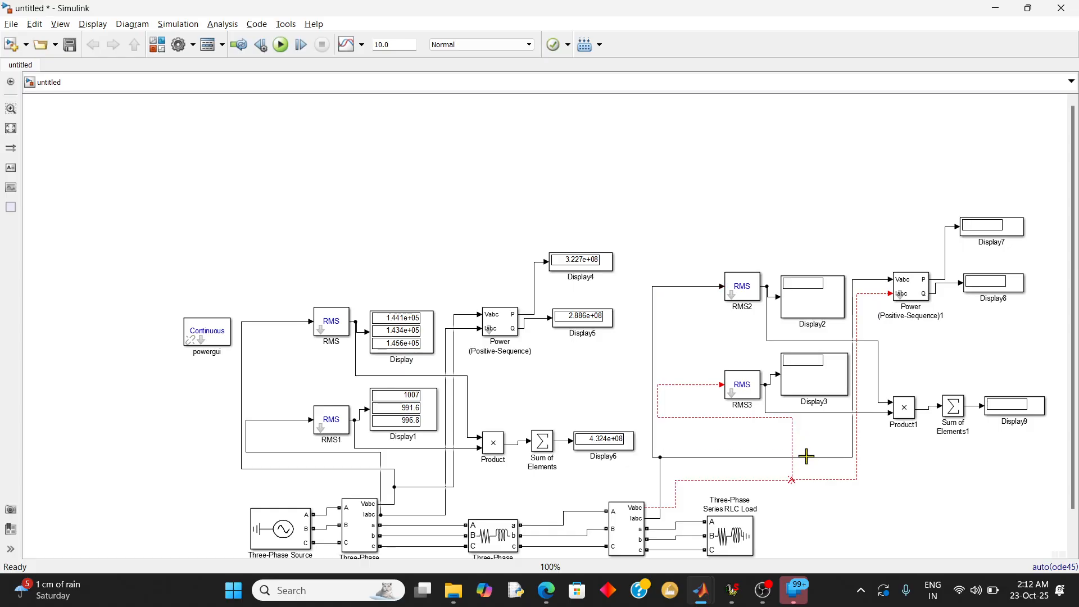
key(ctrl+z)
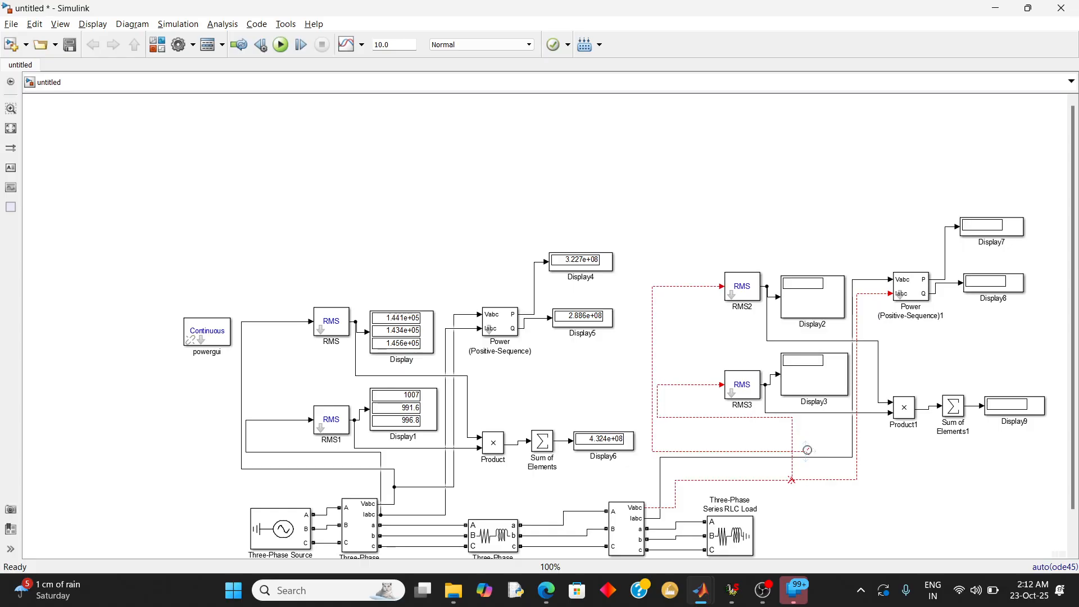
drag(807, 450, 664, 459)
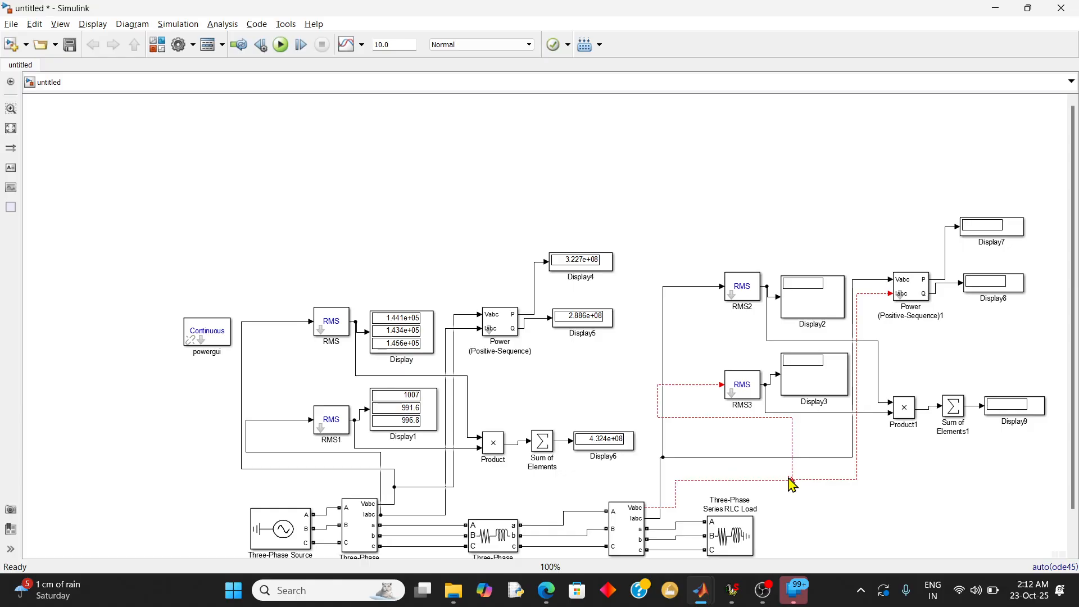
mouse_move(791, 479)
mouse_down()
mouse_move(825, 481)
mouse_move(793, 479)
mouse_up()
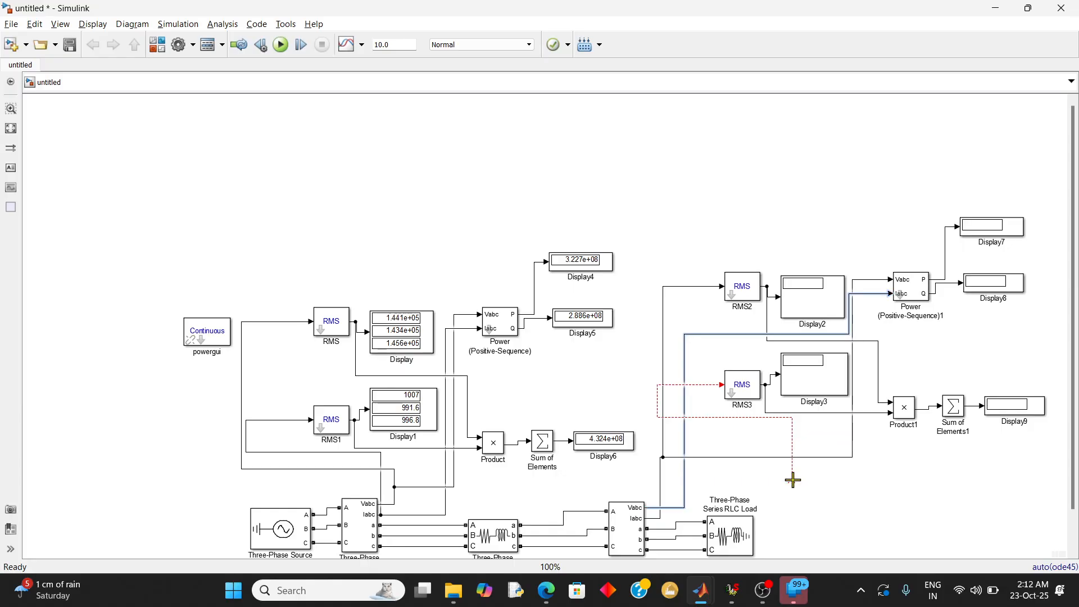
drag(793, 479, 682, 509)
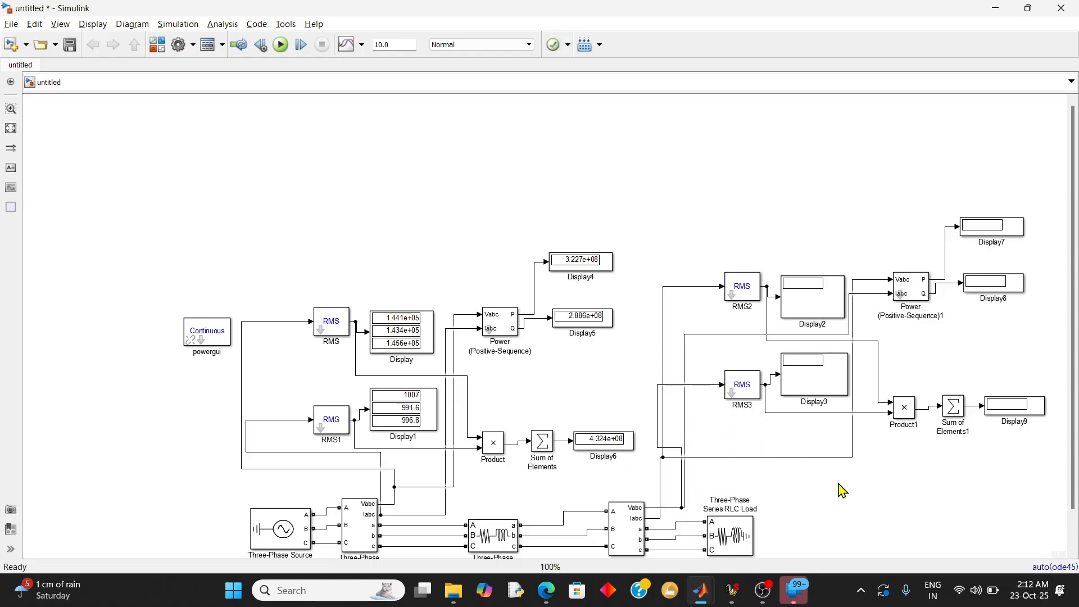
click(280, 44)
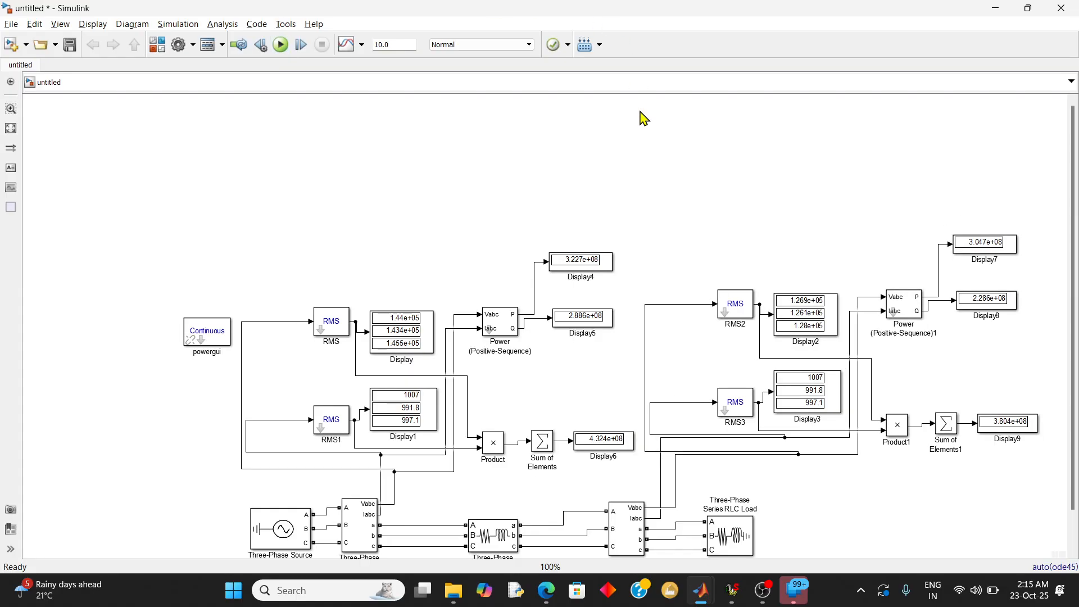
Compare the simulated sending-end and receiving-end power values with the power, voltage regulation and efficiency calculations in the TD JOURNAL PDF
key(alt+Tab)
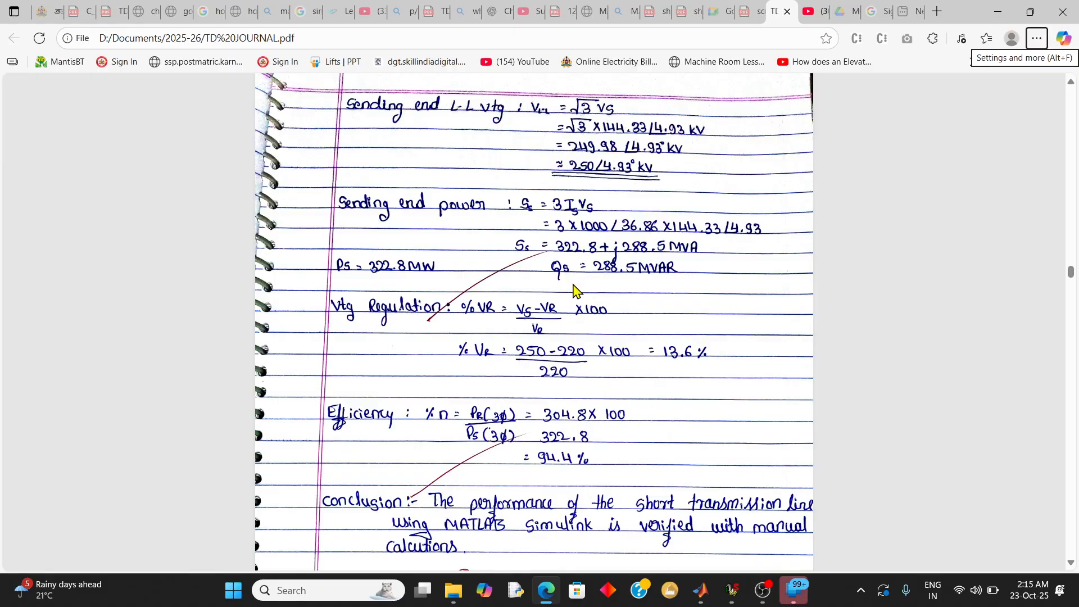
key(alt+Tab)
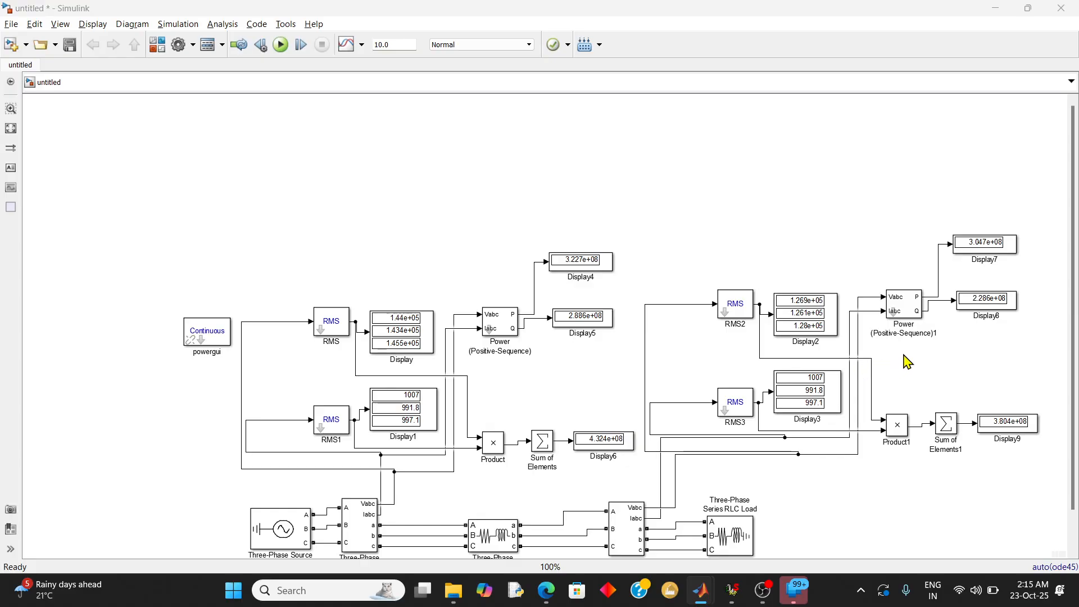
key(alt+Tab)
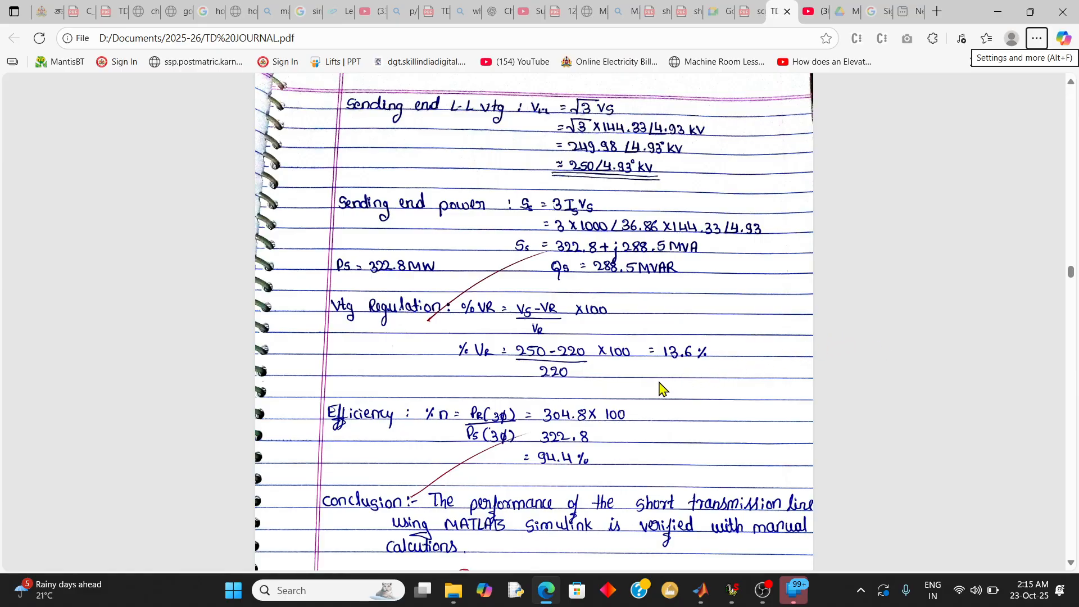
scroll(662, 388, down, 6)
scroll(662, 388, up, 8)
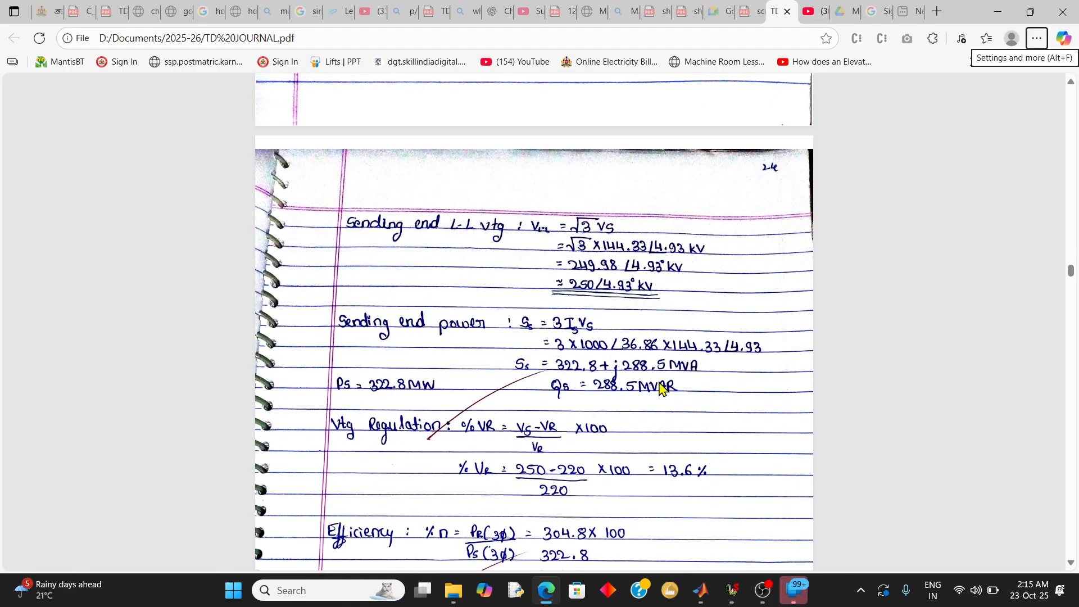
scroll(662, 388, down, 3)
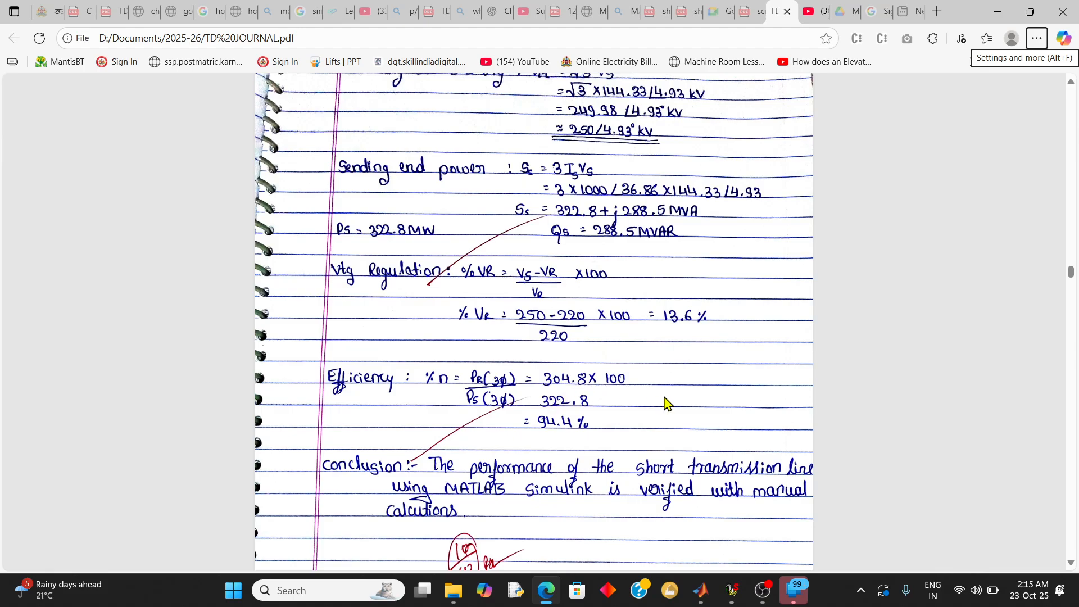
key(alt+Tab)
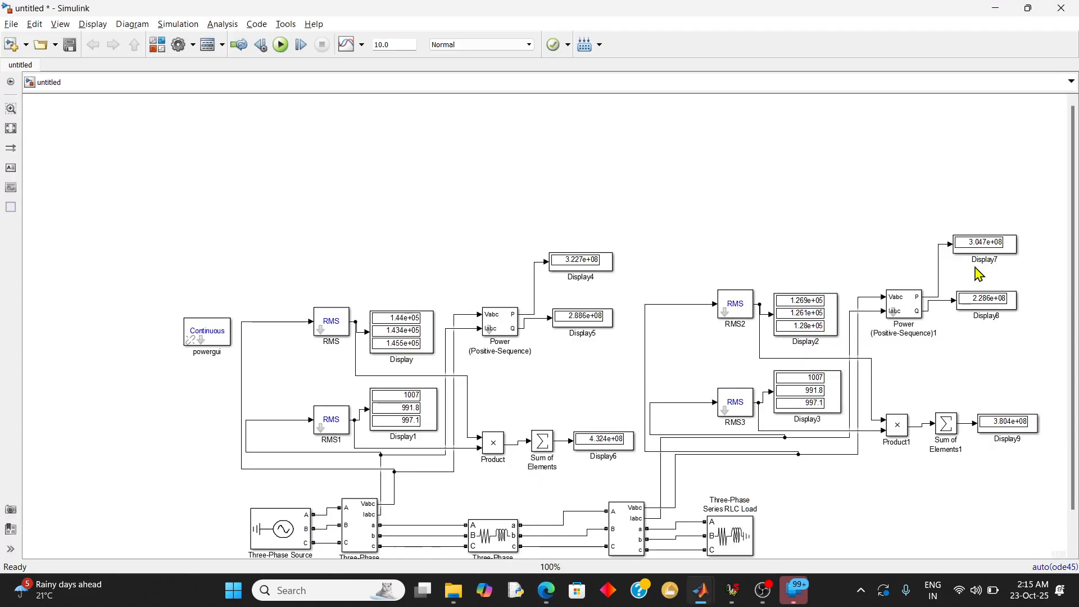
click(1002, 244)
click(980, 299)
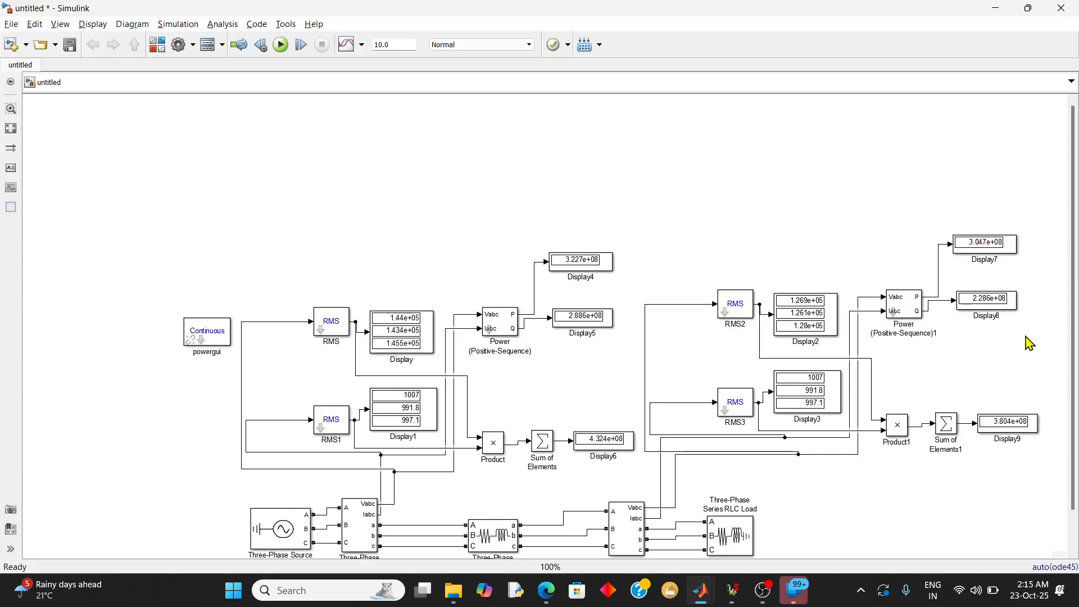
key(alt+Tab)
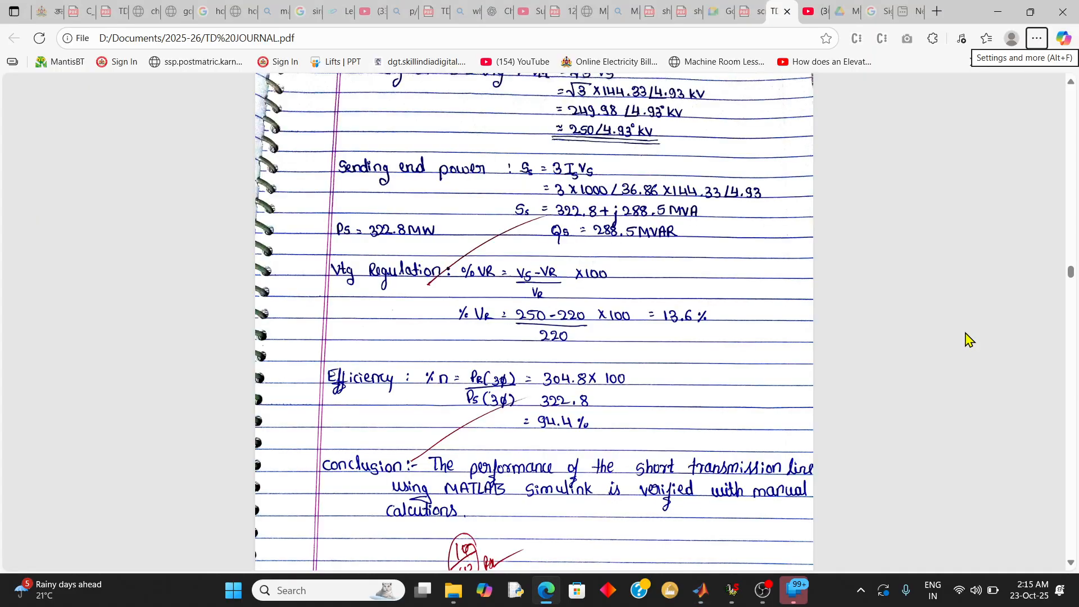
scroll(703, 335, up, 3)
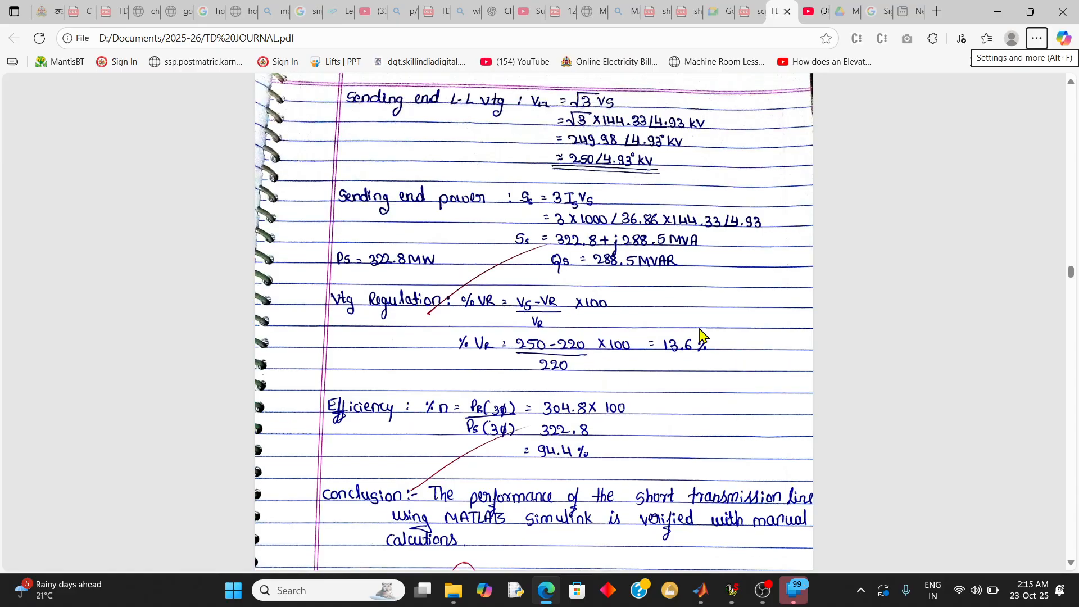
scroll(703, 335, down, 3)
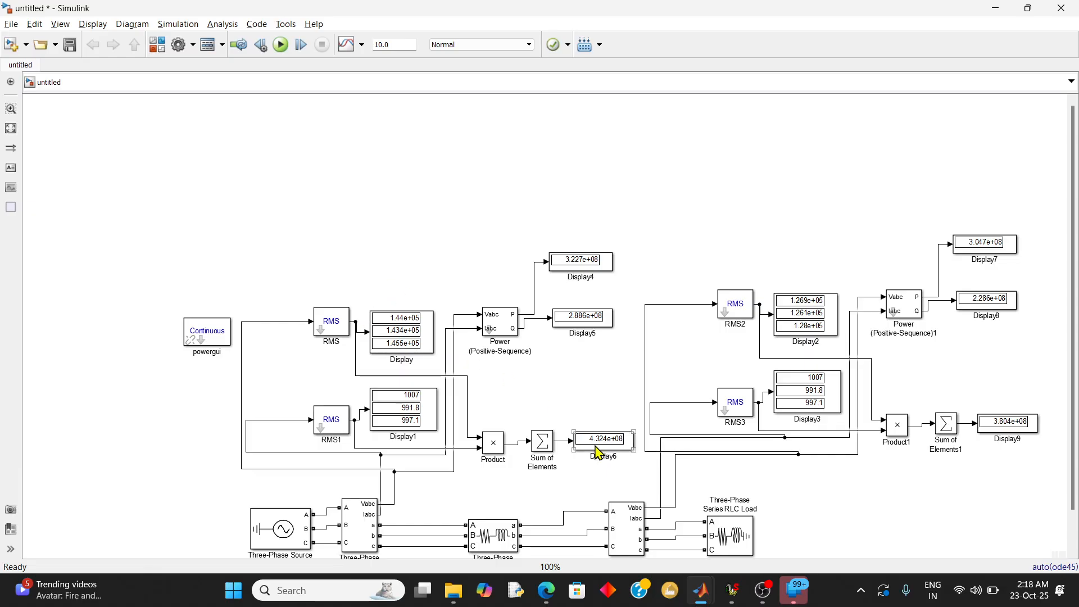
Search the Simulink Library Browser for a demux block and clear the search term
mouse_move(702, 604)
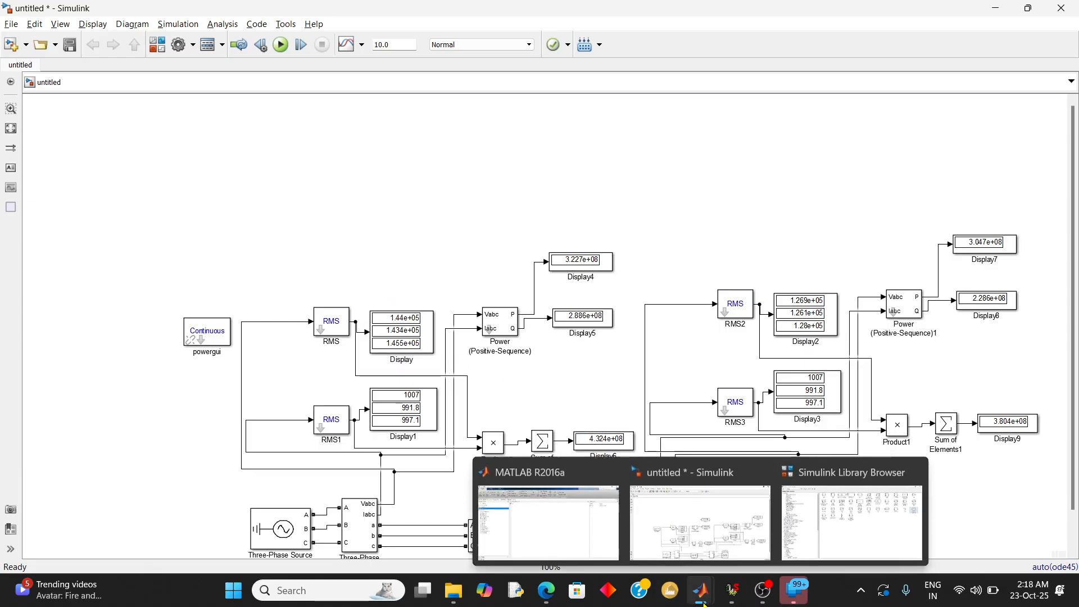
click(848, 528)
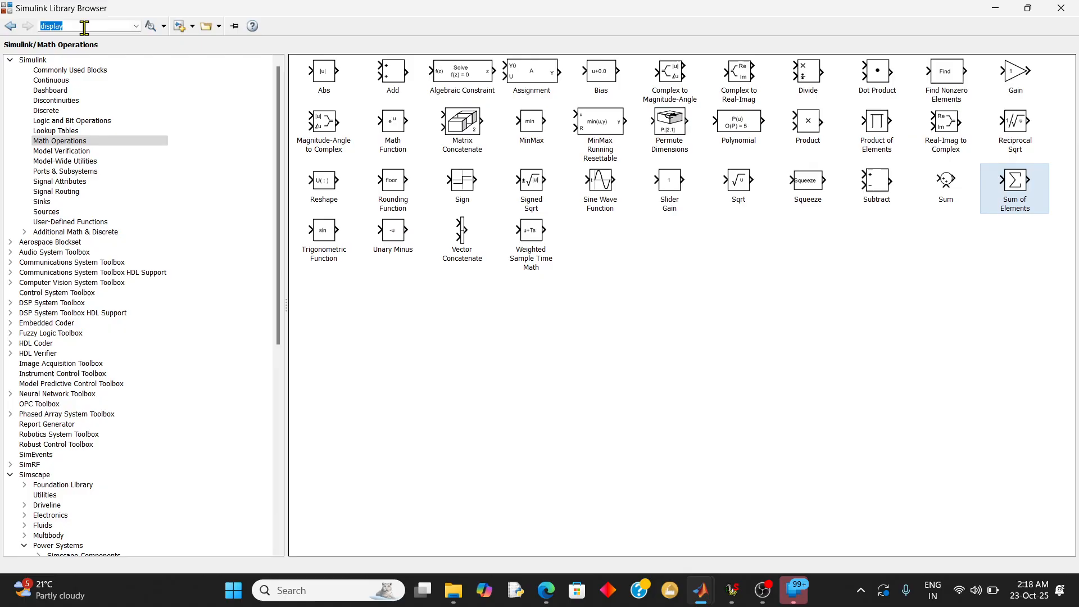
text(demux)
key(Return)
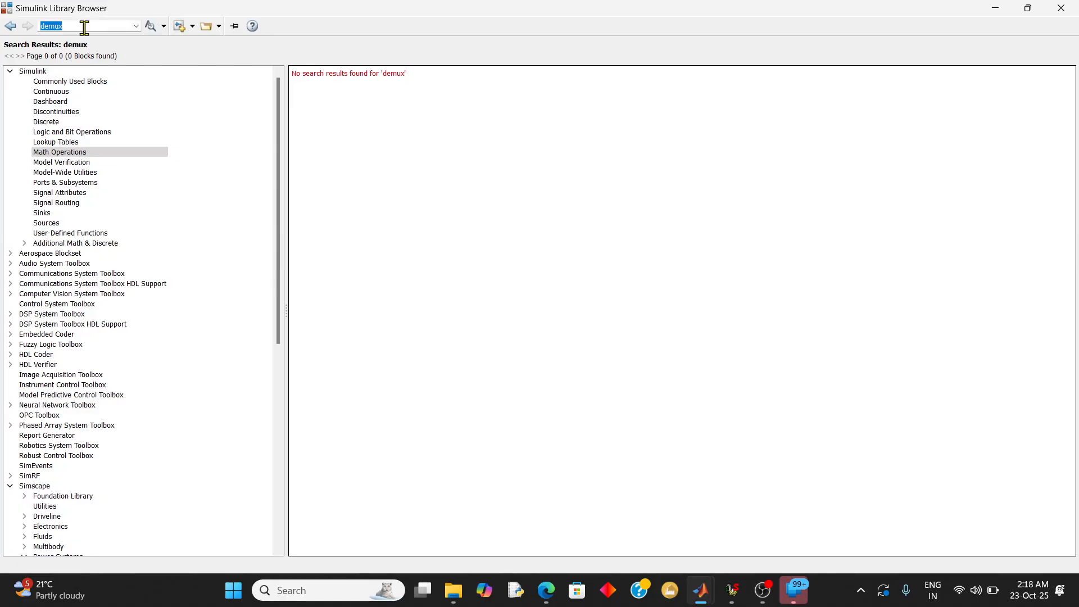
text(de)
click(84, 29)
key(BackSpace)
key(BackSpace)
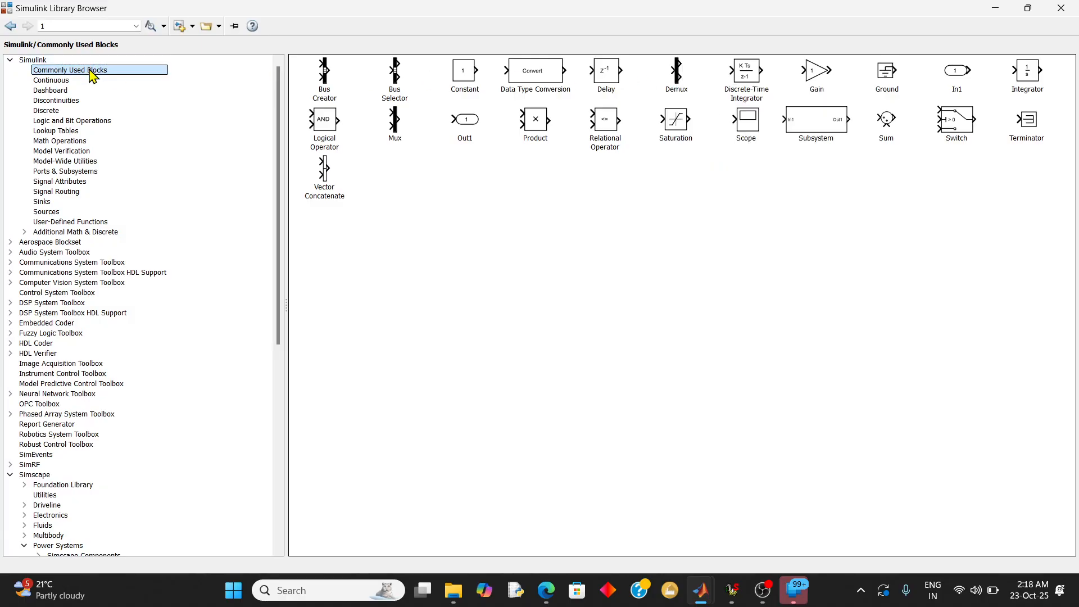
Add a Demux block from Commonly Used Blocks to the model, placed in the empty area above Display4
click(678, 84)
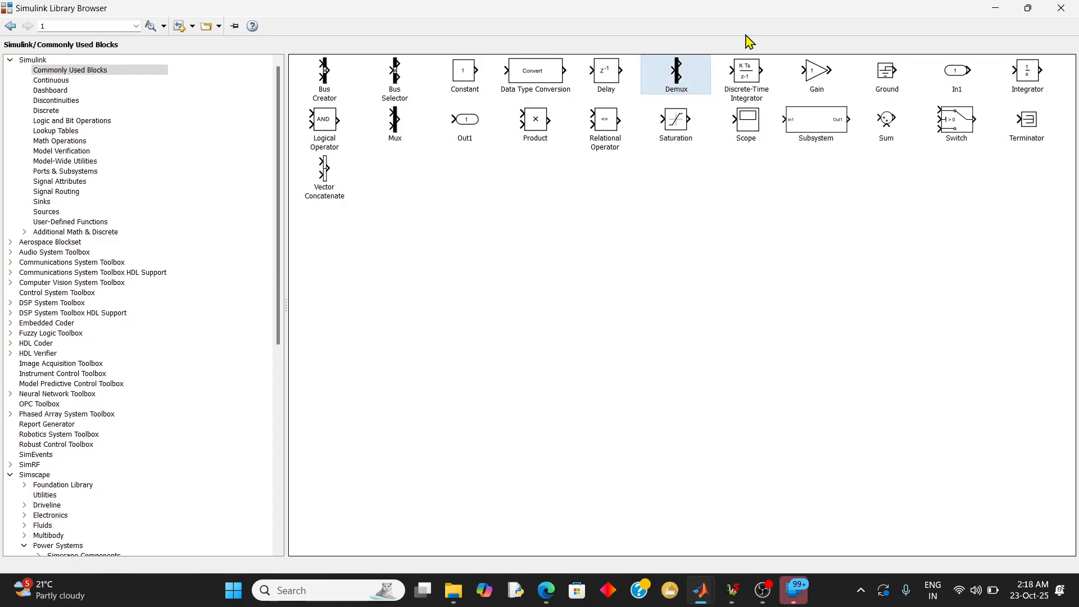
click(996, 9)
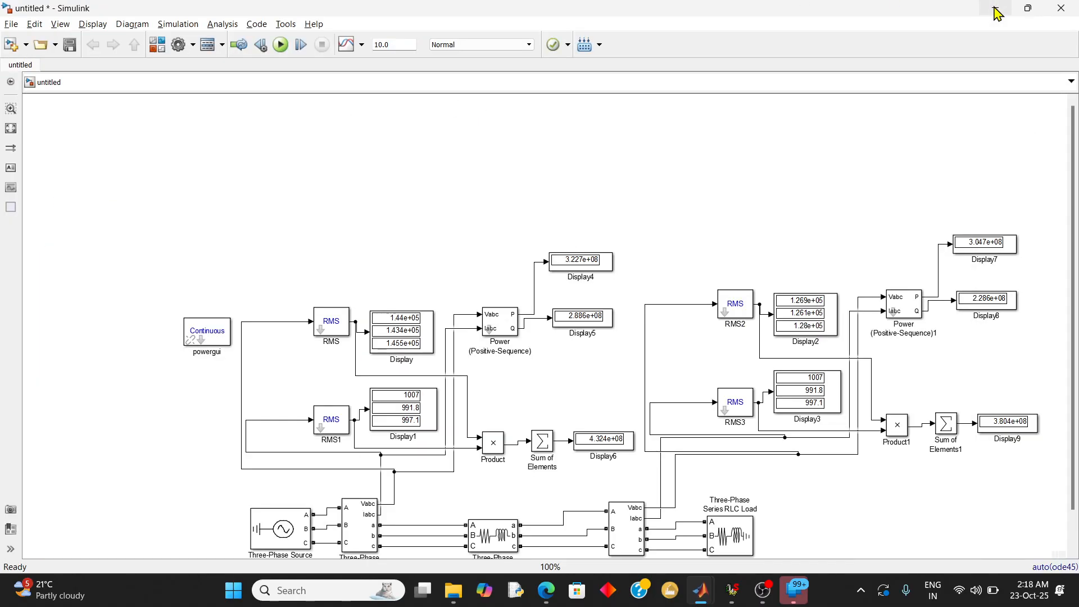
key(ctrl+shift+l)
right_click(673, 89)
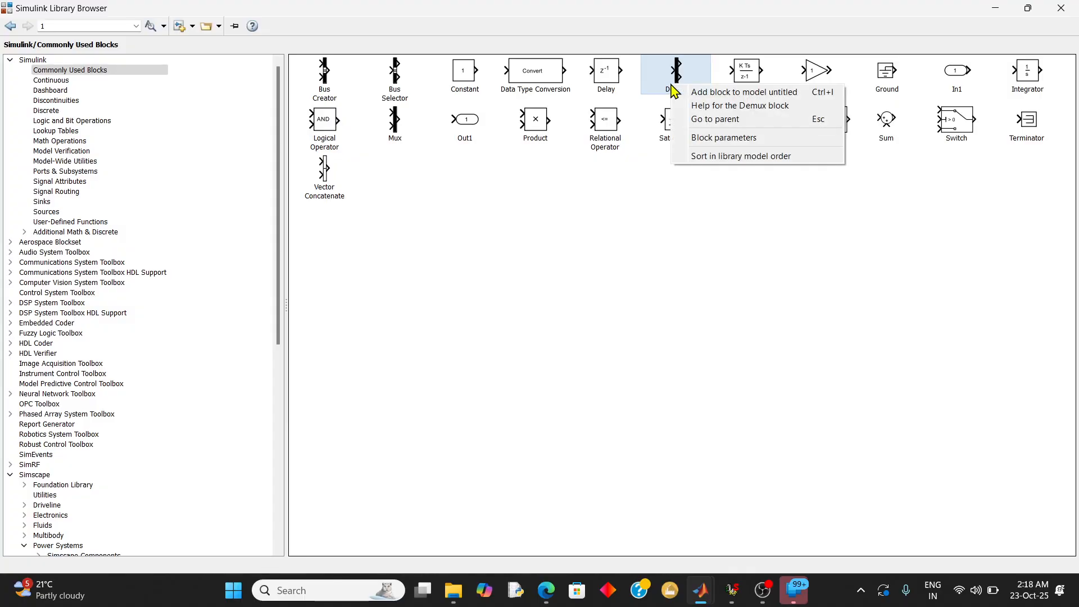
click(692, 94)
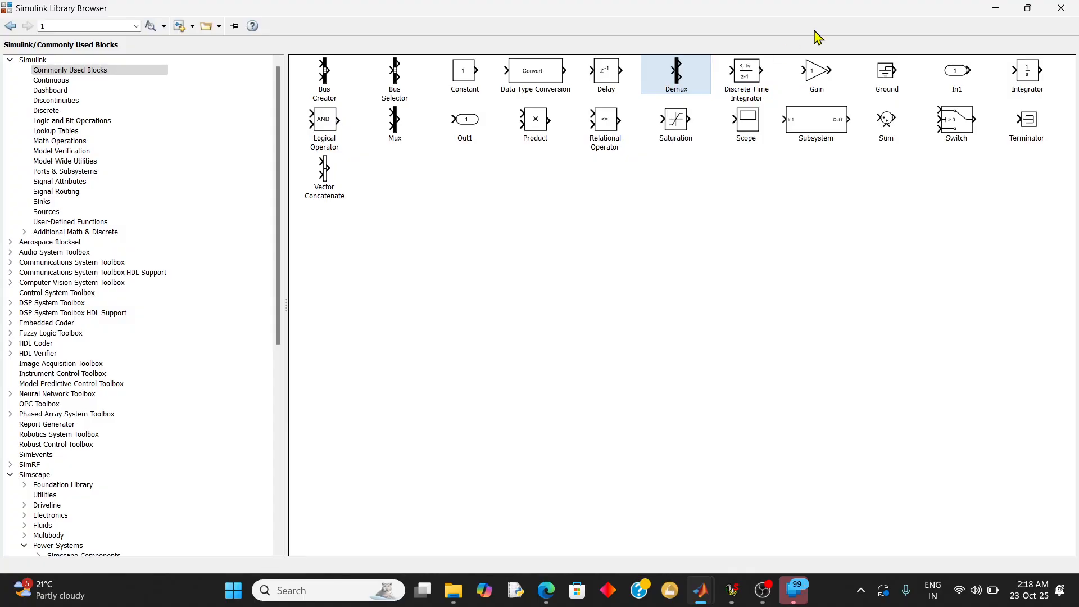
click(997, 9)
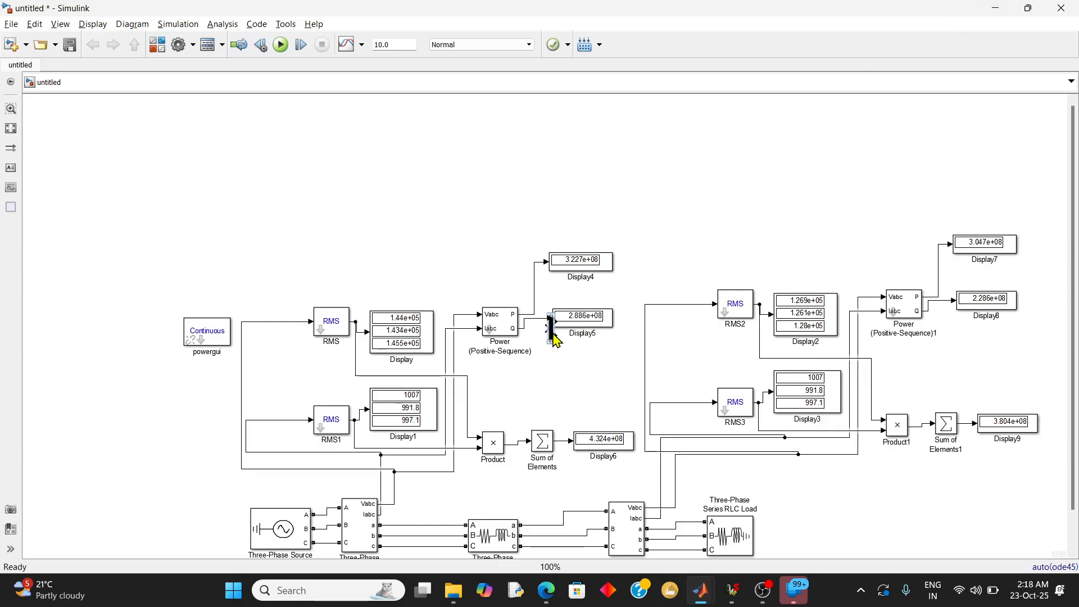
drag(550, 334, 597, 191)
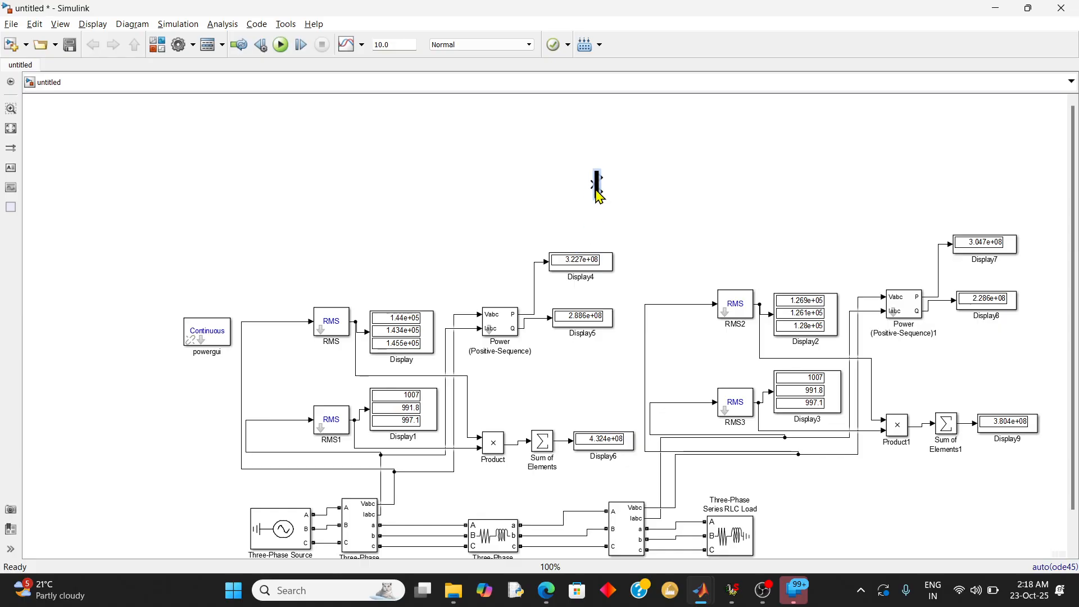
Duplicate the Demux block and place the copy, rotated 180 degrees, above the receiving-end measurement blocks
key(ctrl+c)
key(ctrl+v)
key(ctrl+r)
key(ctrl+r)
drag(608, 201, 846, 175)
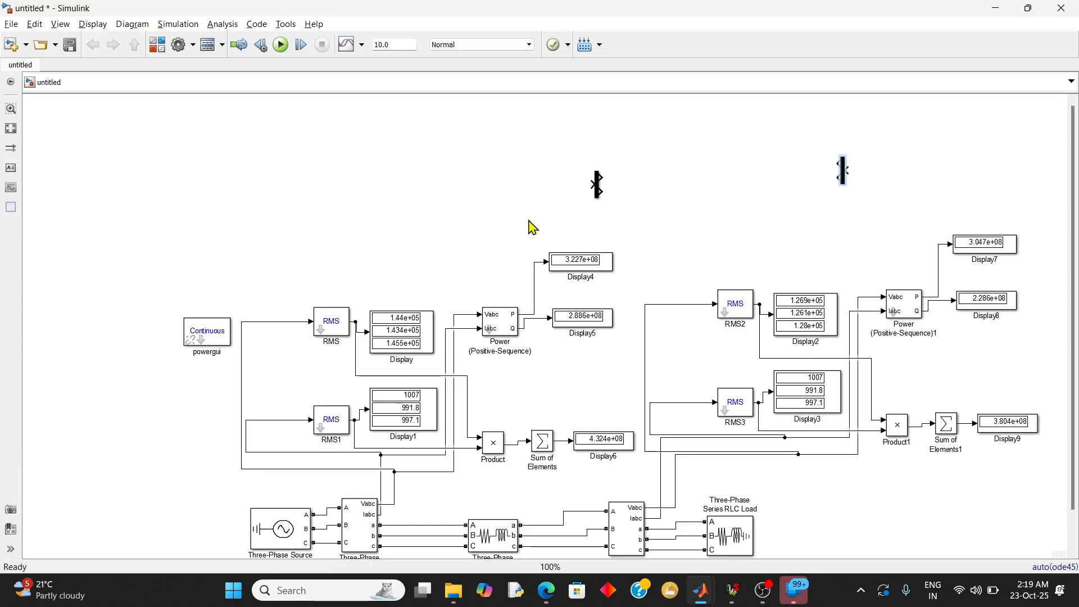
Set both Demux blocks to 3 outputs and connect their inputs to the RMS and RMS2 output signals
click(593, 184)
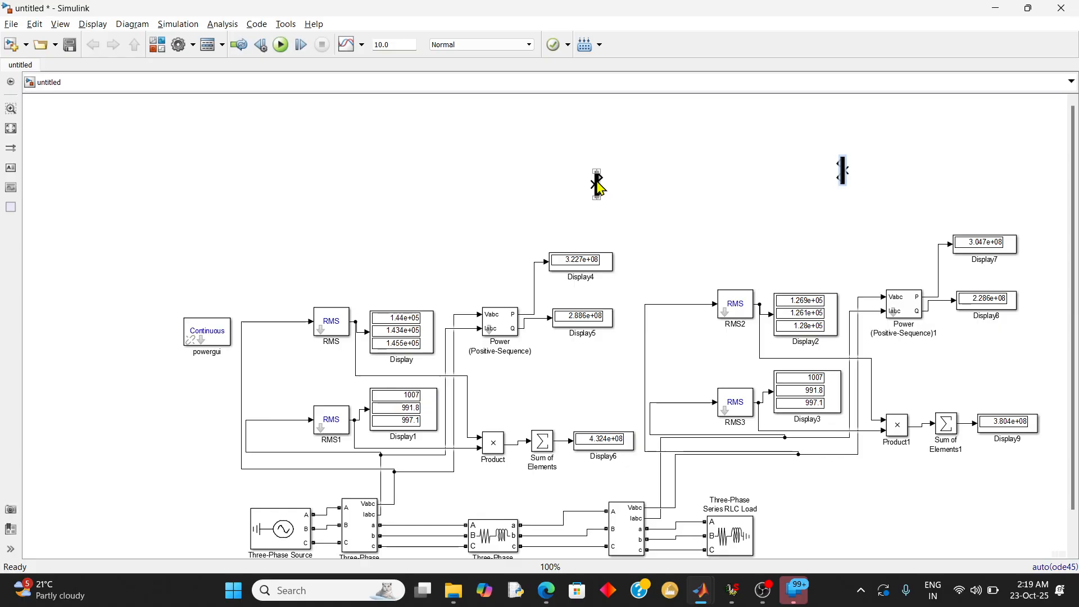
double_click(598, 185)
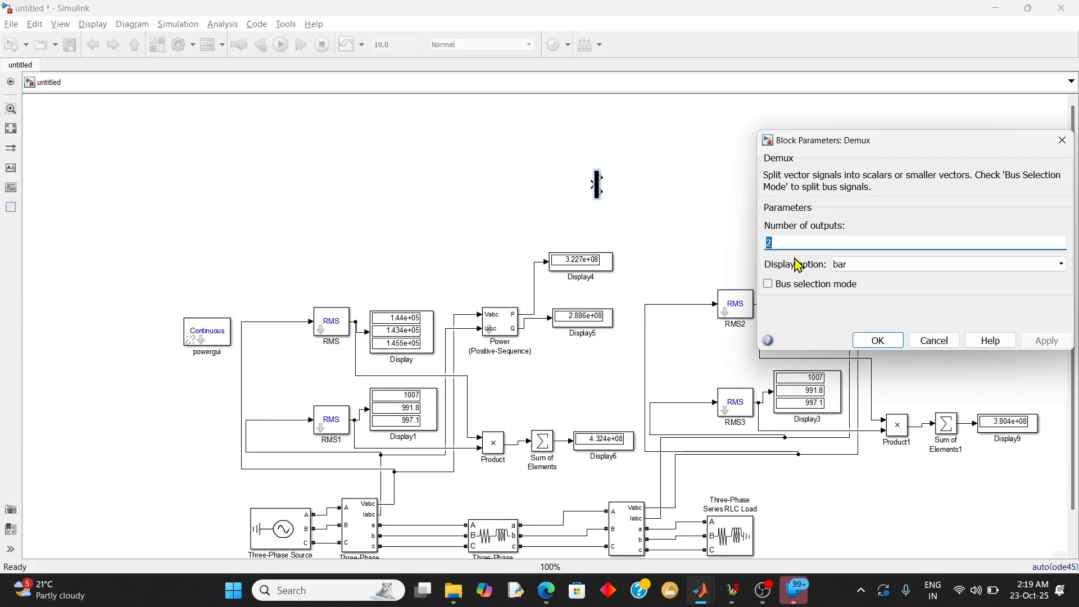
text(3)
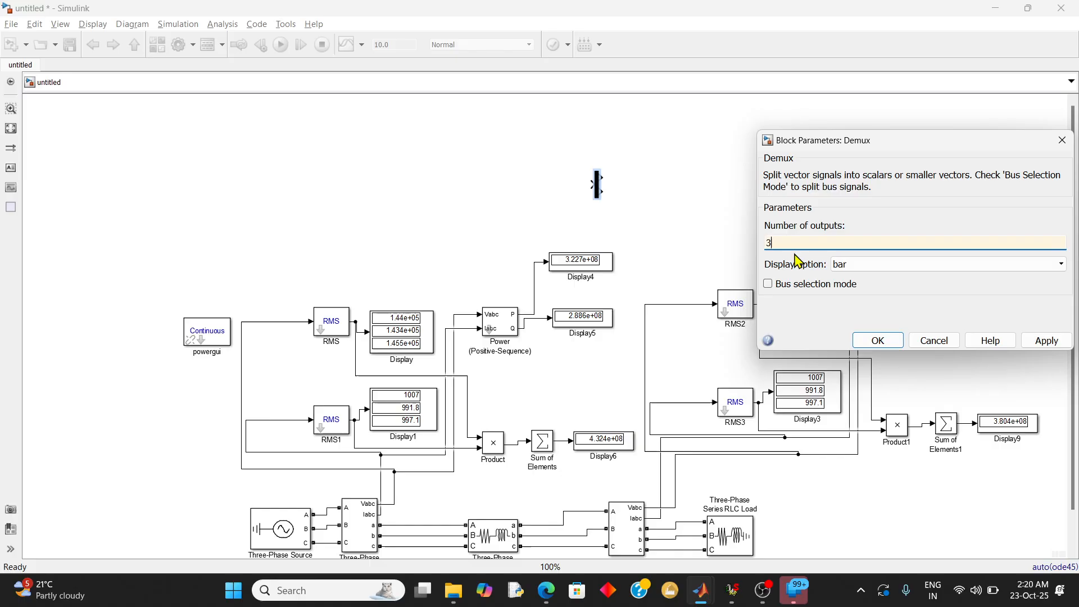
click(1043, 341)
click(879, 340)
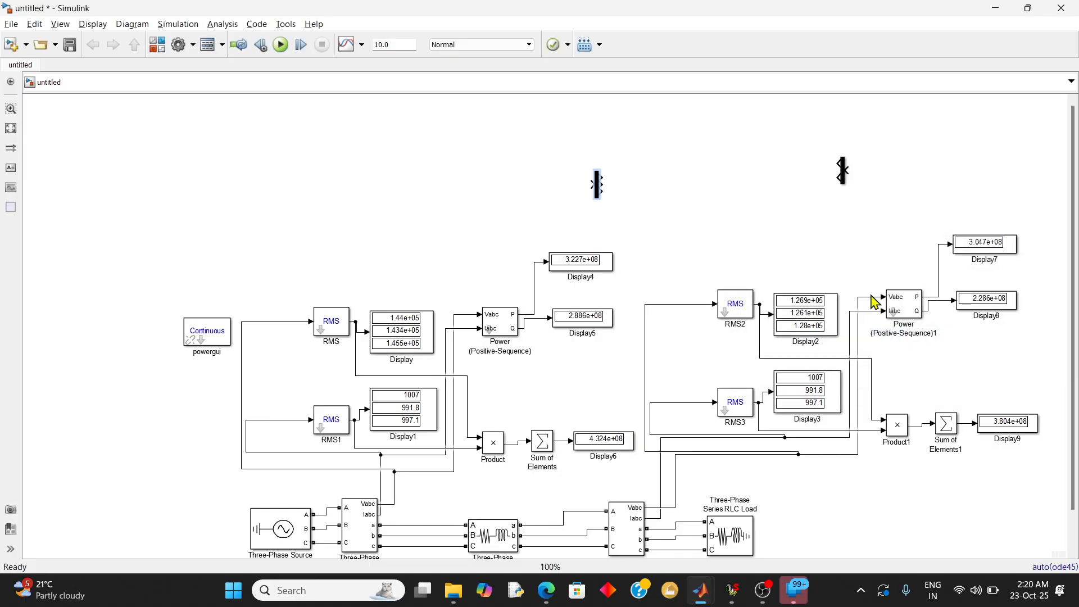
double_click(843, 171)
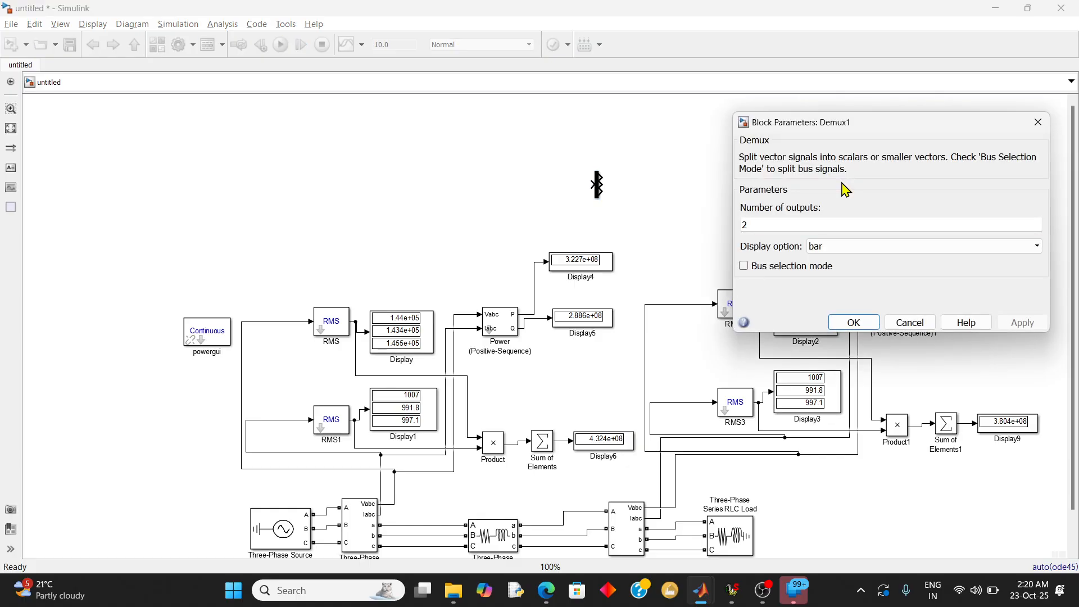
text(3)
key(Return)
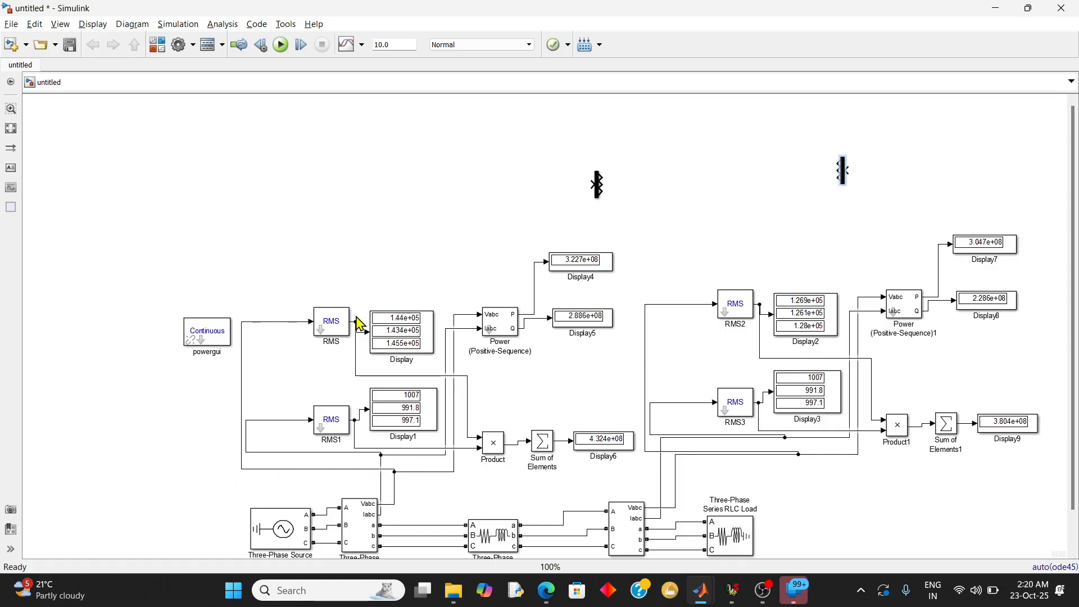
mouse_move(588, 187)
mouse_down()
mouse_move(535, 183)
mouse_move(373, 293)
mouse_move(357, 322)
mouse_up()
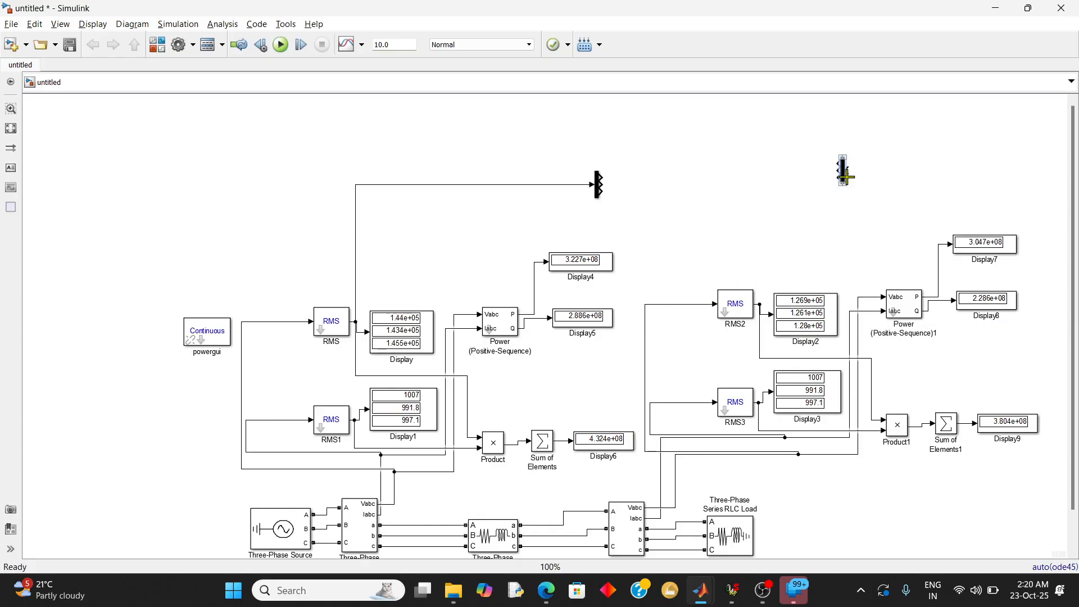
drag(844, 171, 758, 302)
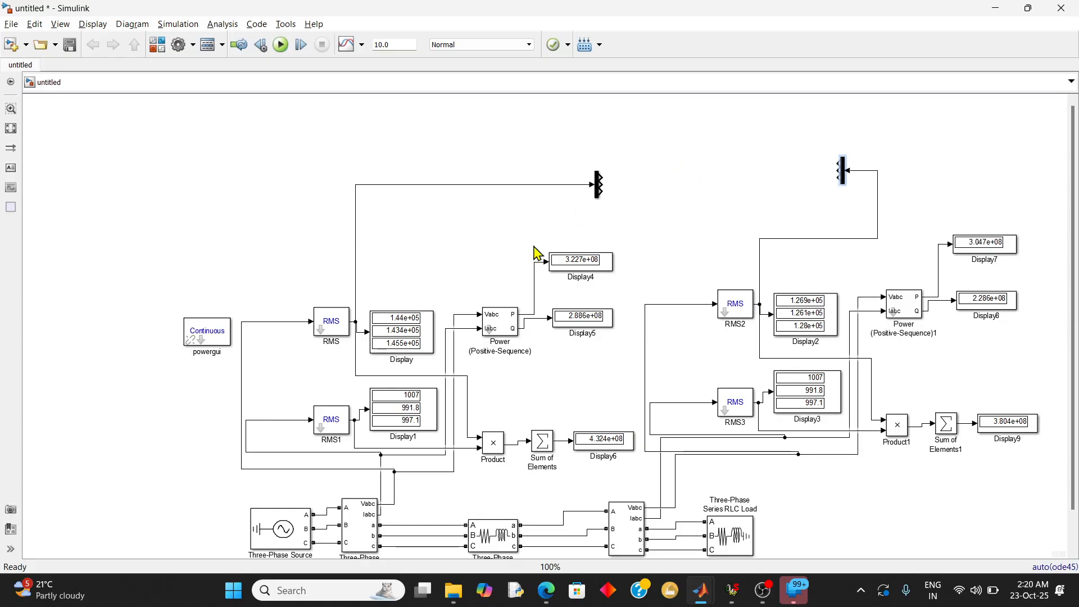
Add Subtract, Gain and Divide blocks from the library's Math Operations category to the model
click(704, 600)
click(843, 534)
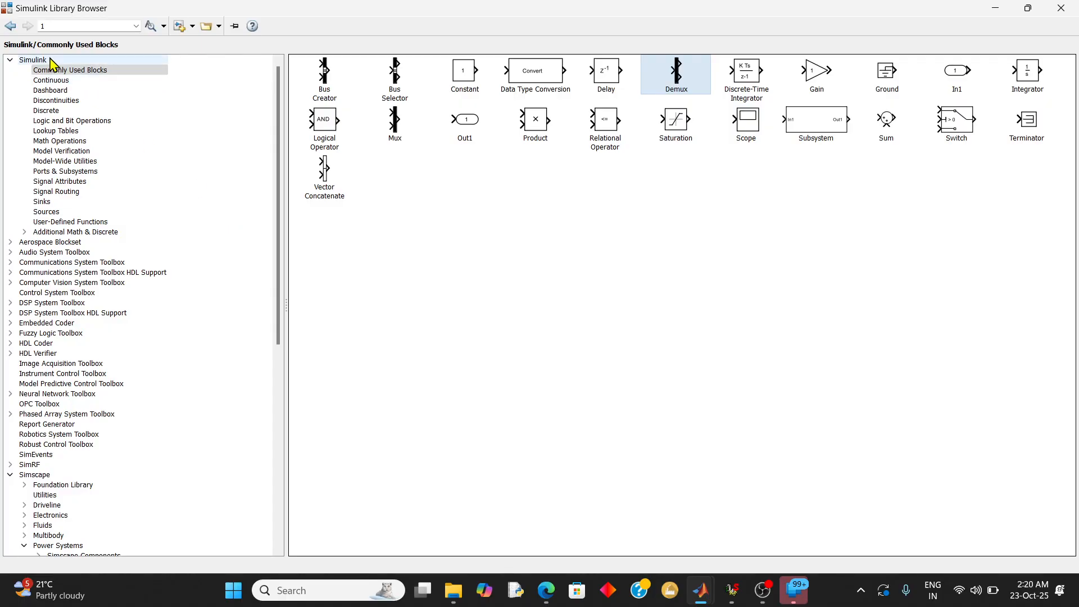
click(79, 142)
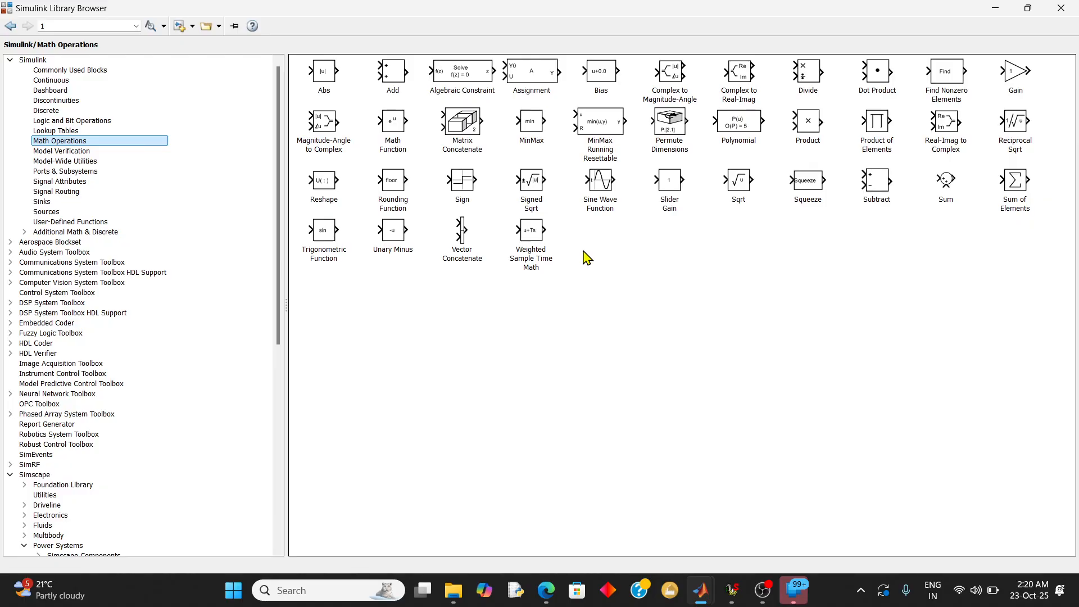
click(875, 193)
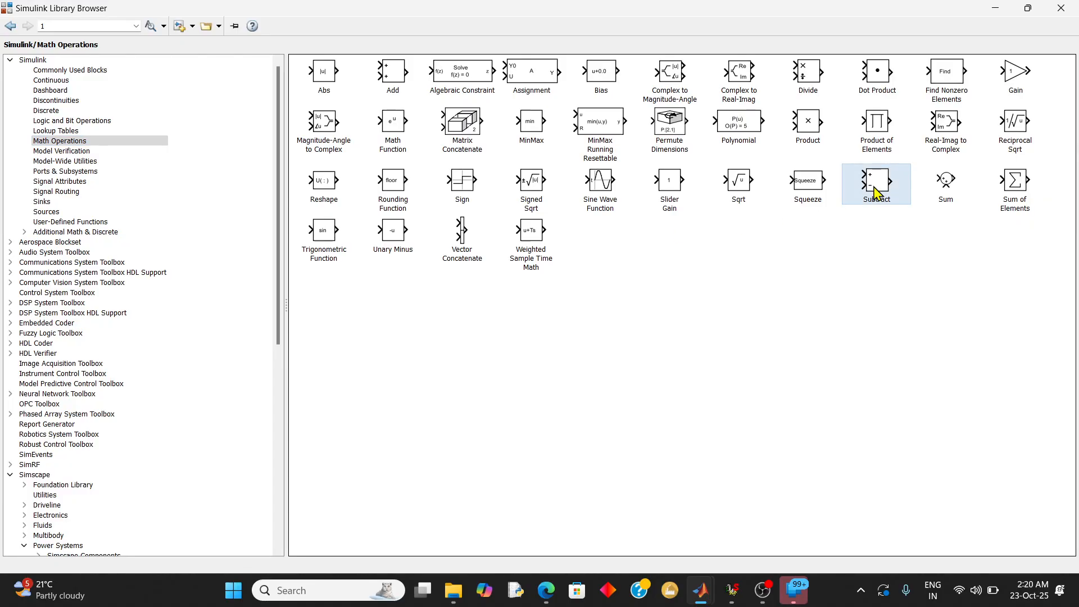
right_click(884, 200)
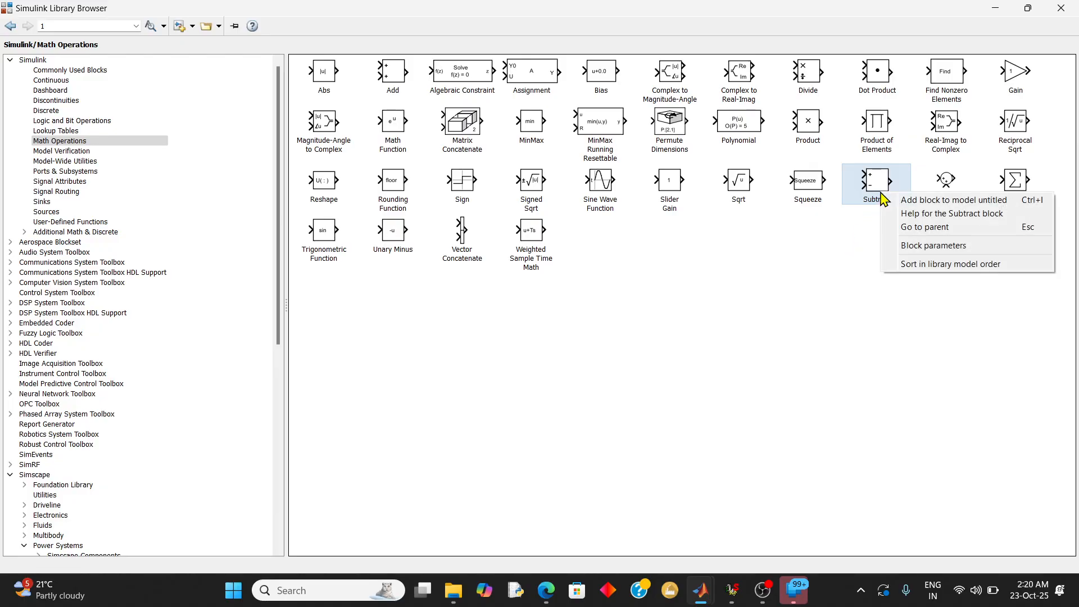
click(894, 201)
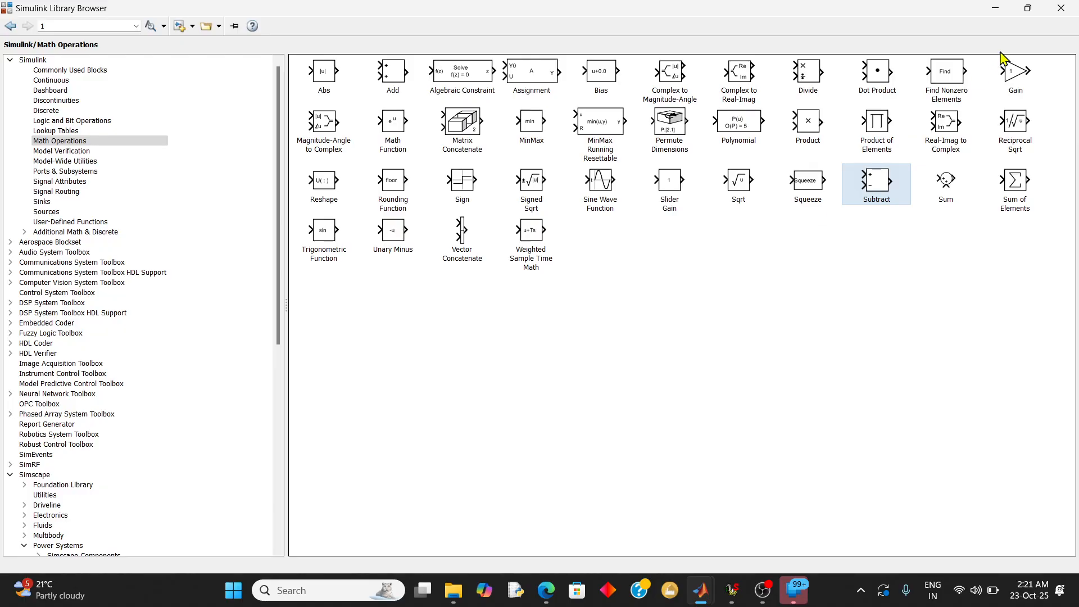
right_click(1014, 73)
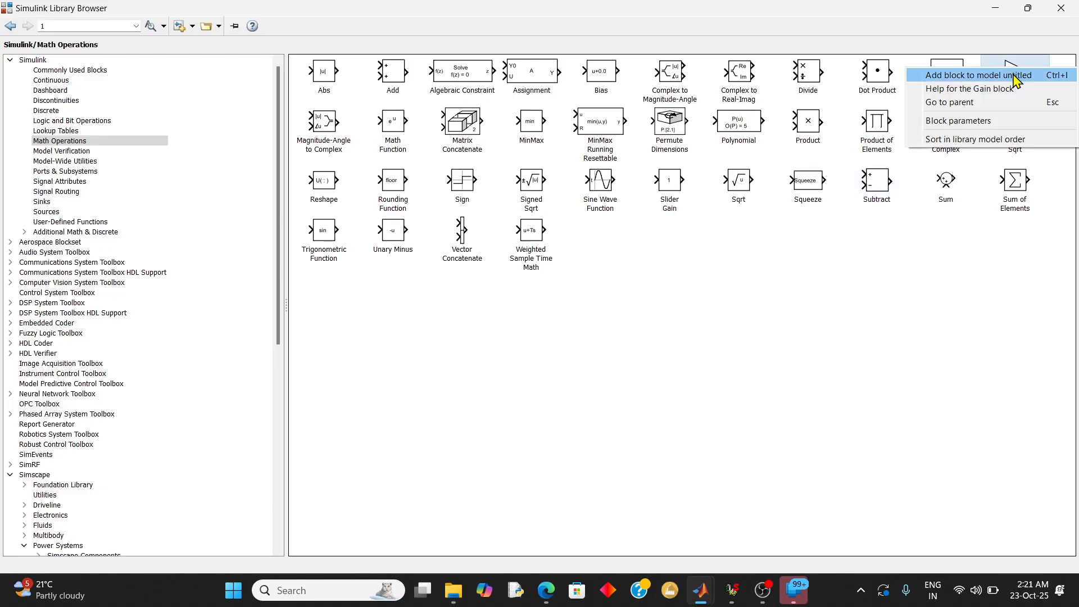
click(1015, 75)
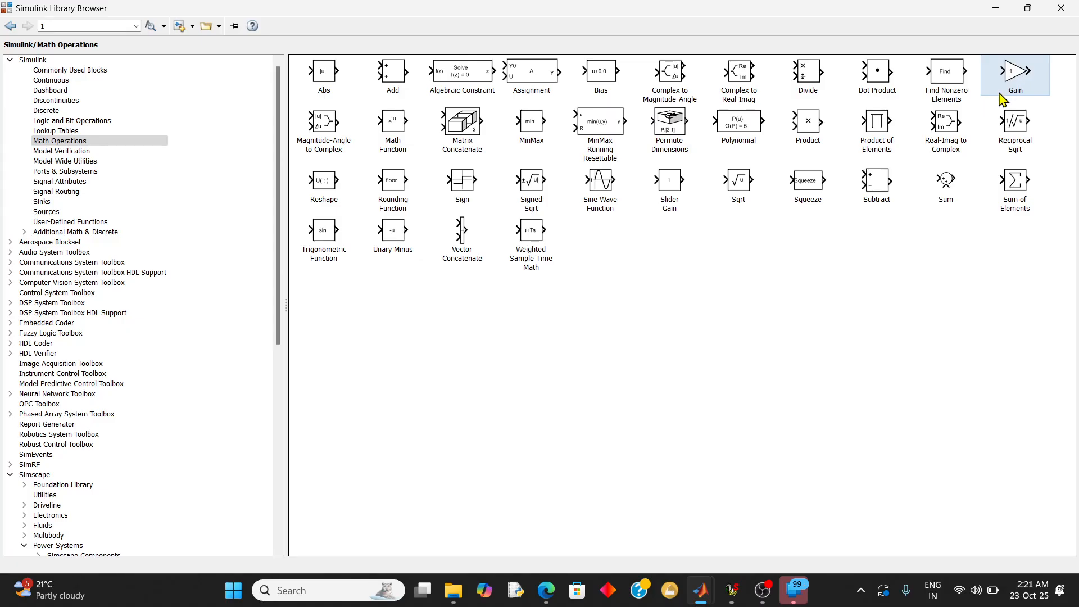
right_click(814, 75)
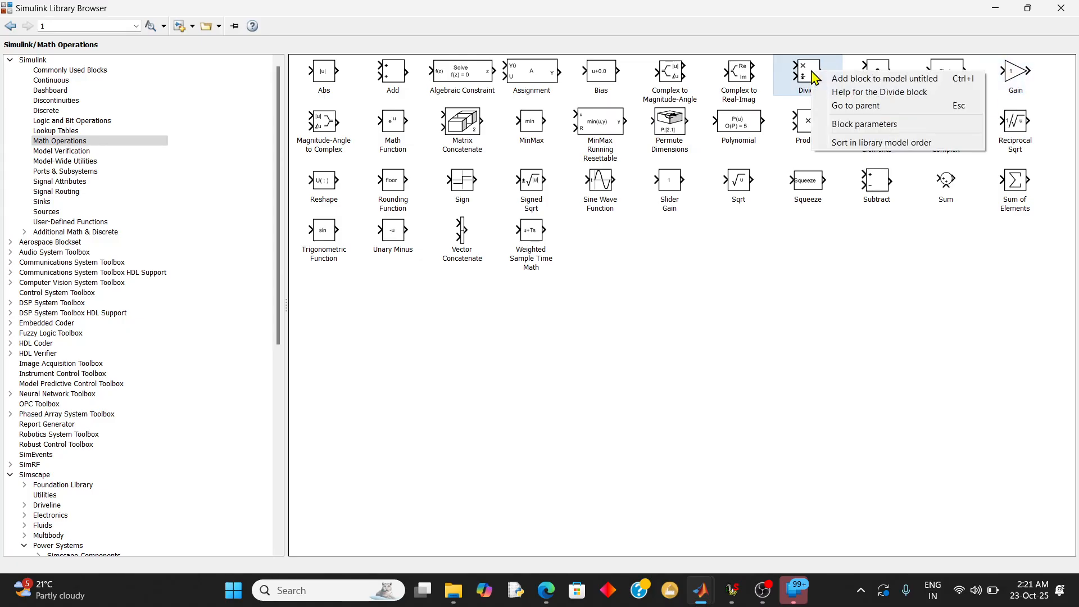
click(826, 81)
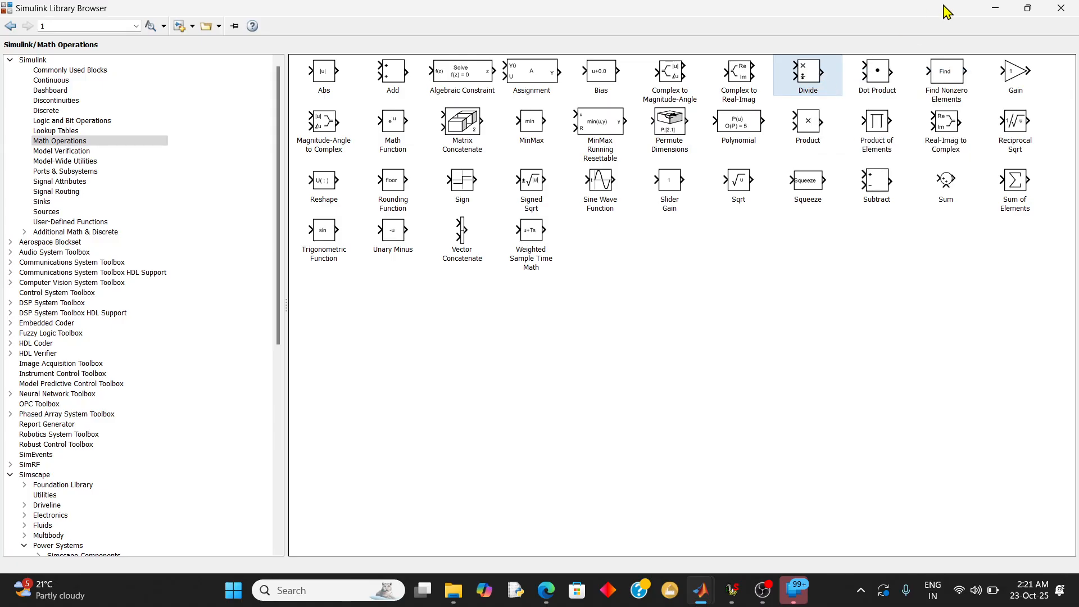
click(995, 8)
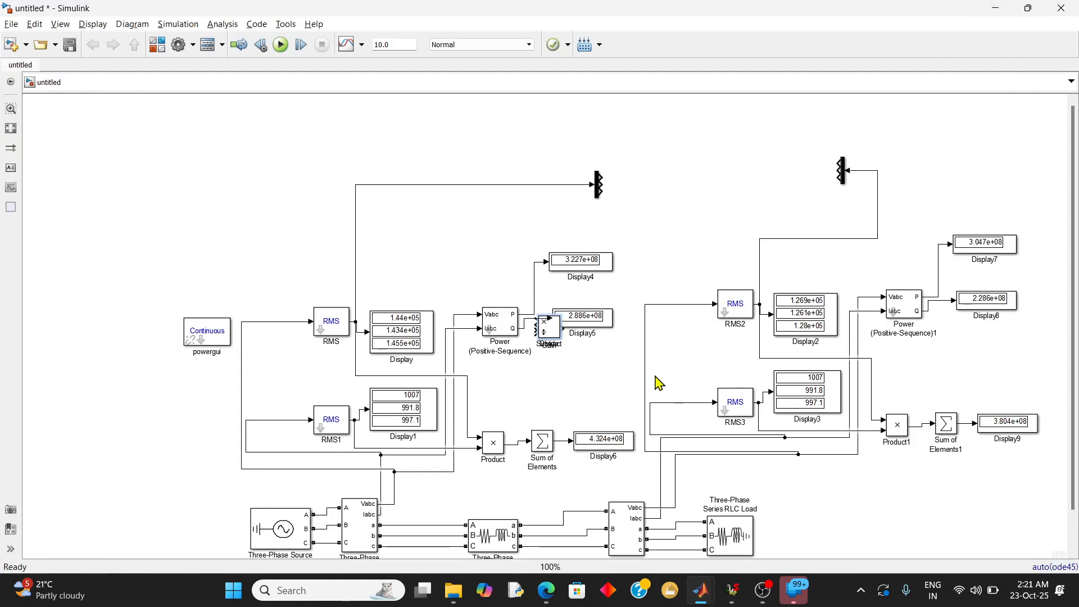
Separate the stacked Divide, Gain and Subtract blocks, moving each to the empty area around the sending-end Demux
drag(550, 336, 526, 156)
click(545, 336)
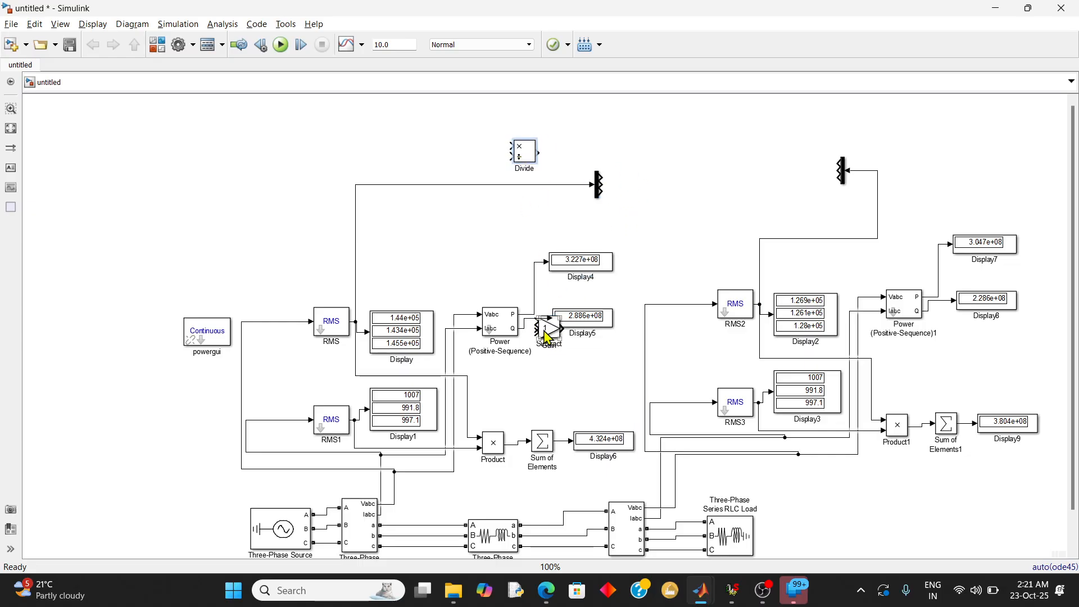
drag(545, 336, 437, 143)
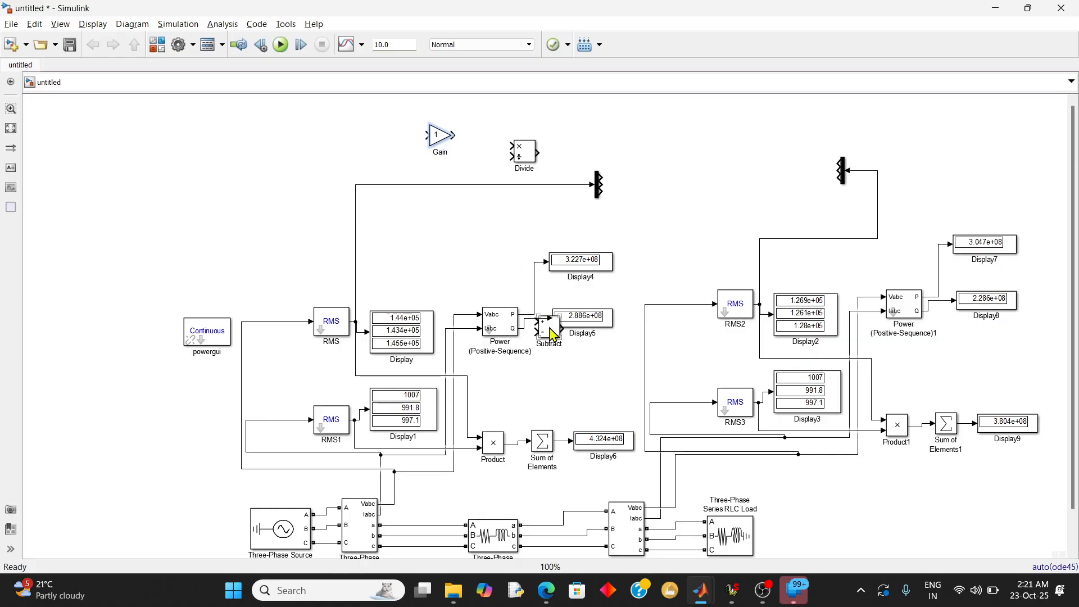
drag(553, 335, 651, 134)
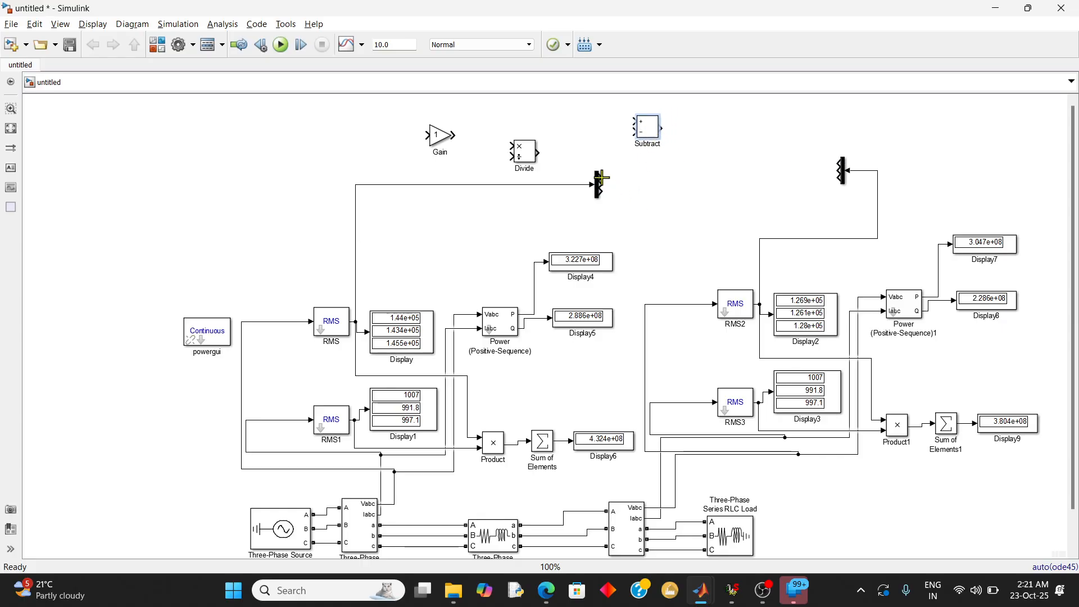
Wire the Demux blocks' top outputs into Subtract as sending-end minus receiving-end, and divide the difference by the receiving-end signal with Divide
mouse_move(607, 169)
mouse_down()
mouse_move(622, 120)
mouse_move(634, 121)
mouse_up()
mouse_move(839, 164)
mouse_down()
mouse_move(711, 163)
mouse_move(635, 132)
mouse_up()
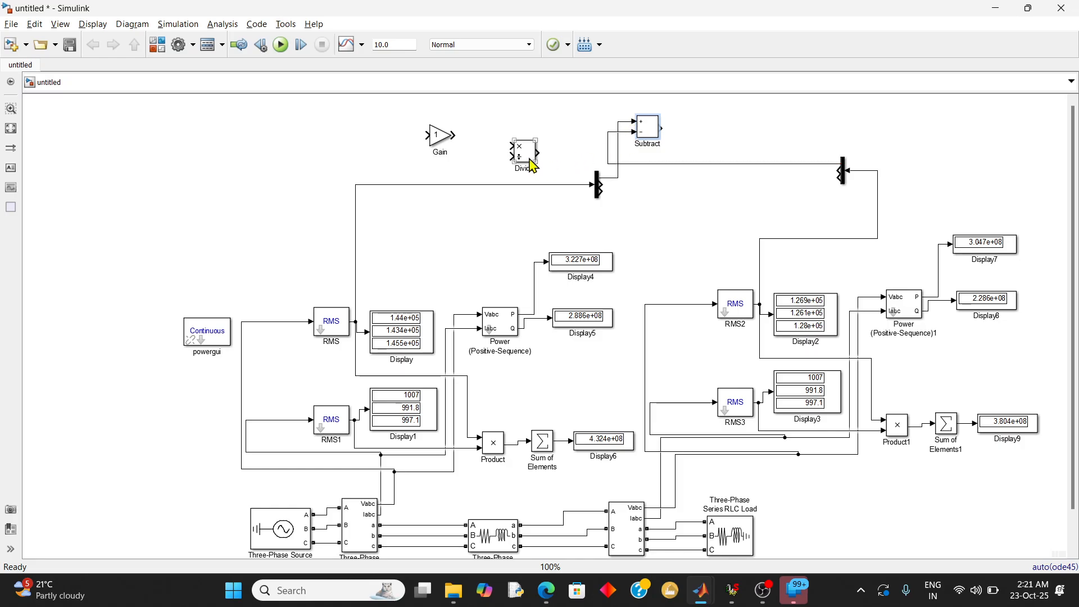
drag(532, 163, 723, 141)
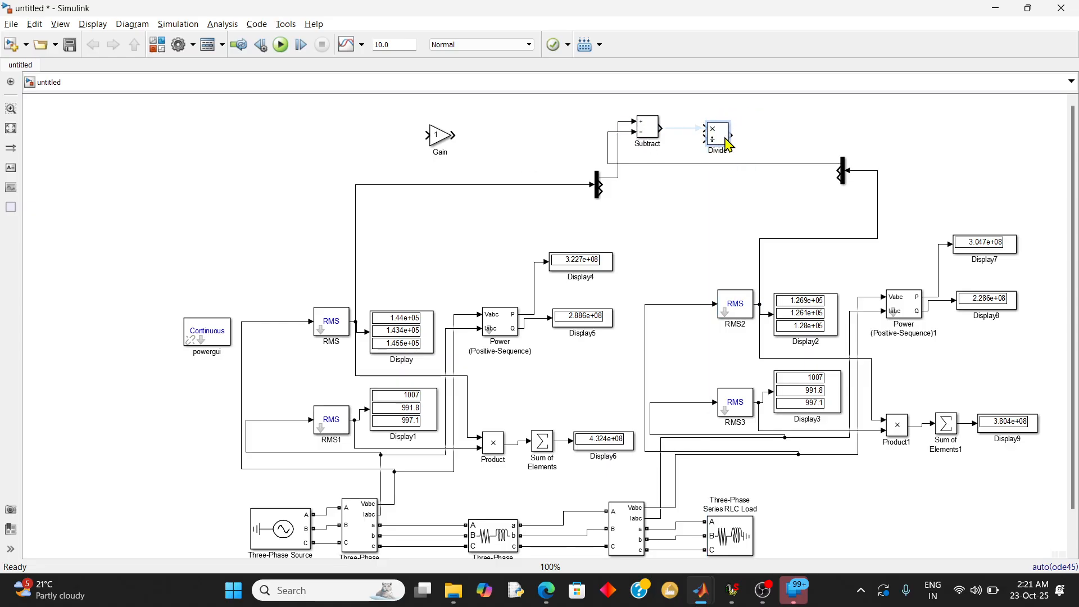
click(665, 128)
click(713, 145)
click(713, 136)
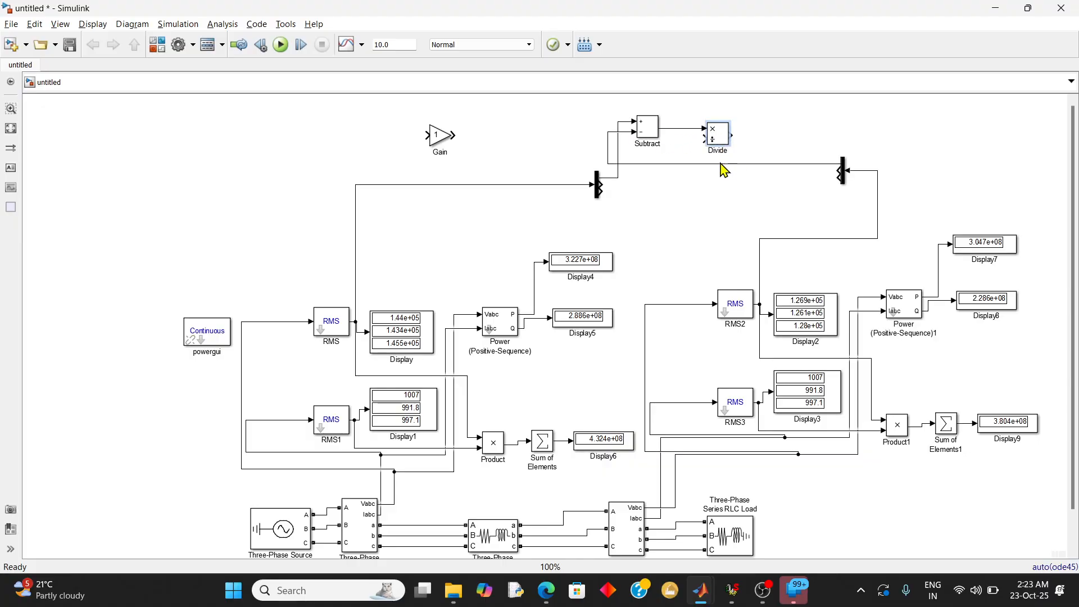
drag(696, 142, 698, 163)
Place the Gain block at the Divide output so that they connect, and set its gain to 100
click(440, 144)
mouse_move(440, 144)
mouse_down()
mouse_move(640, 115)
mouse_move(778, 139)
mouse_move(768, 136)
mouse_up()
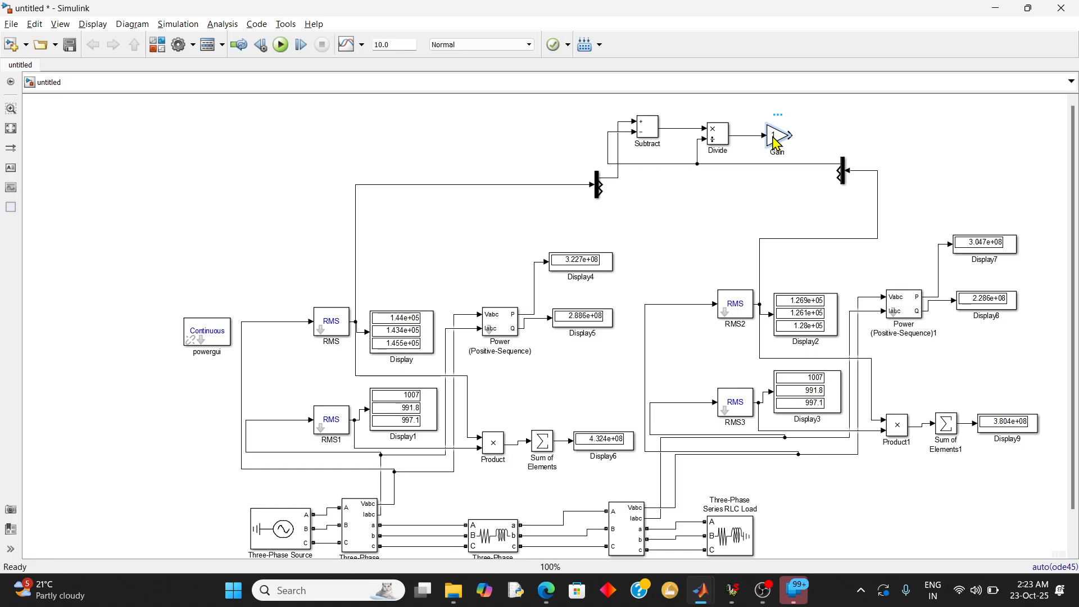
double_click(777, 136)
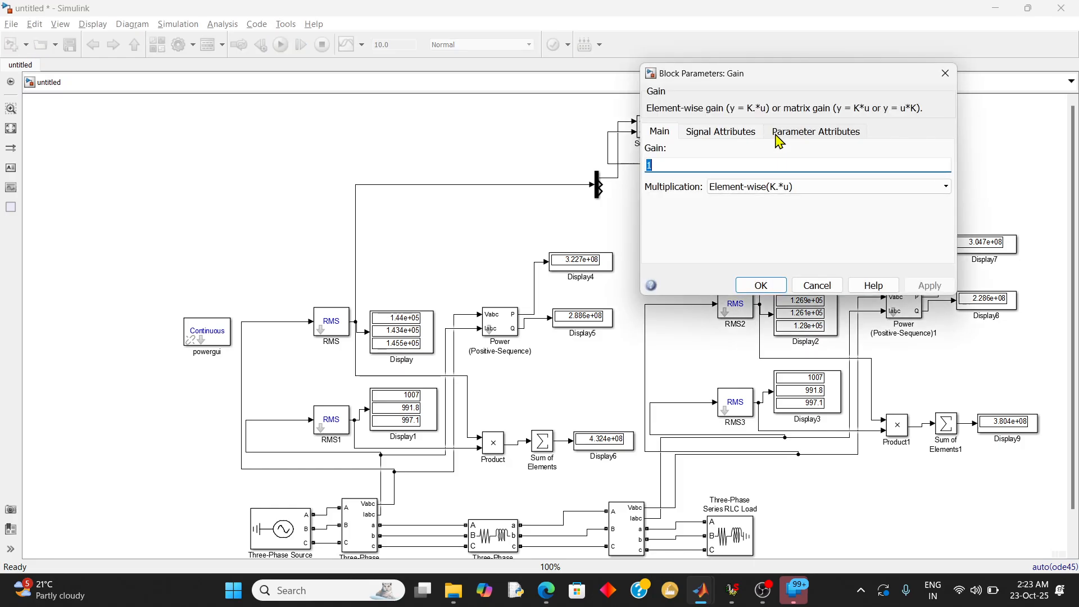
text(100)
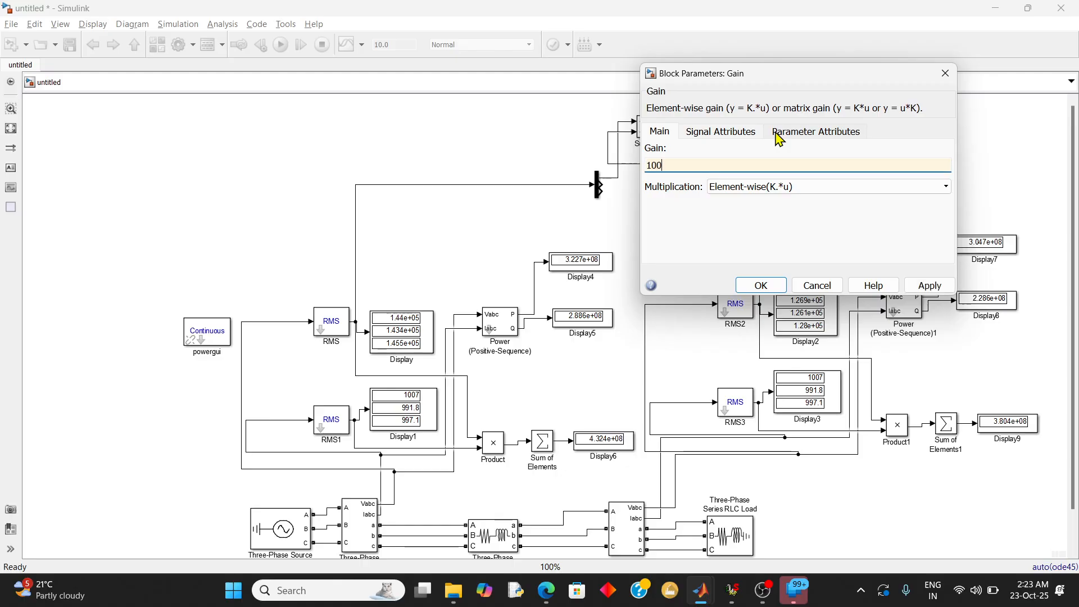
key(Return)
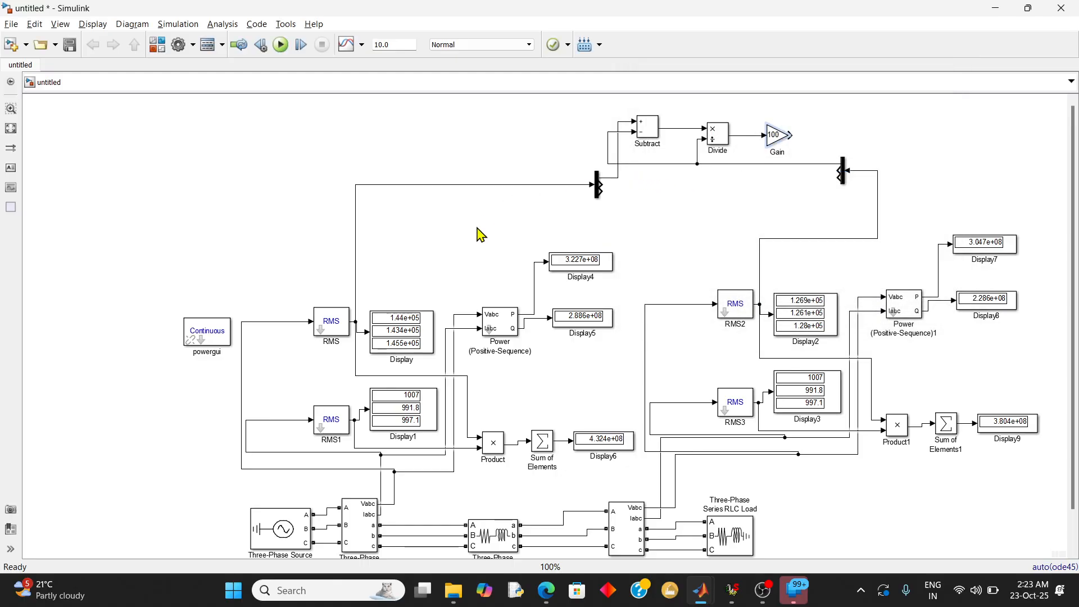
Copy Display4 onto the Gain output to show the voltage regulation, and run the simulation
click(581, 268)
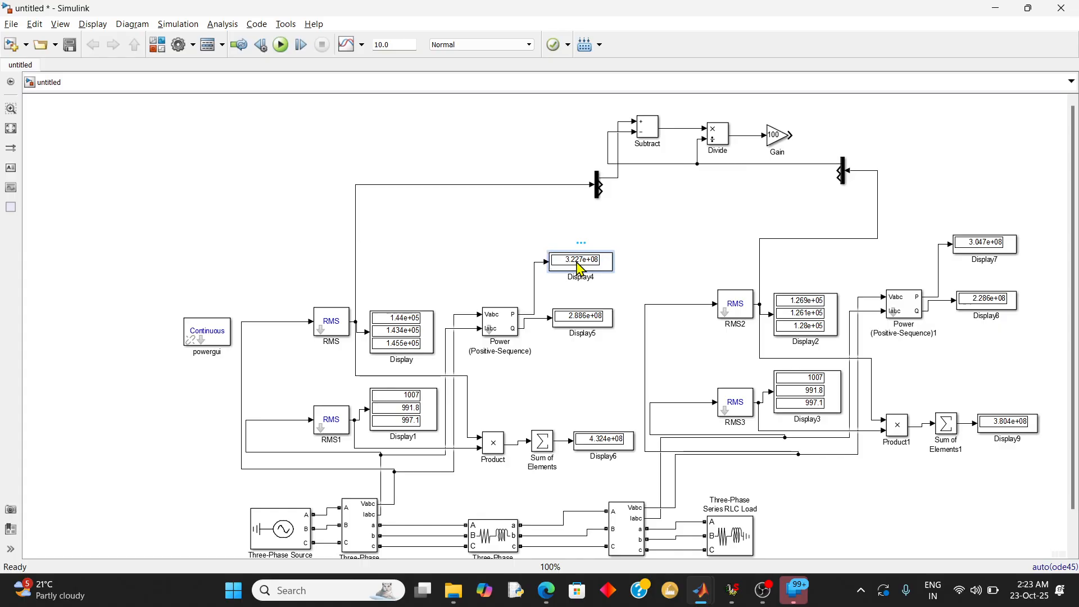
drag(580, 267, 847, 144)
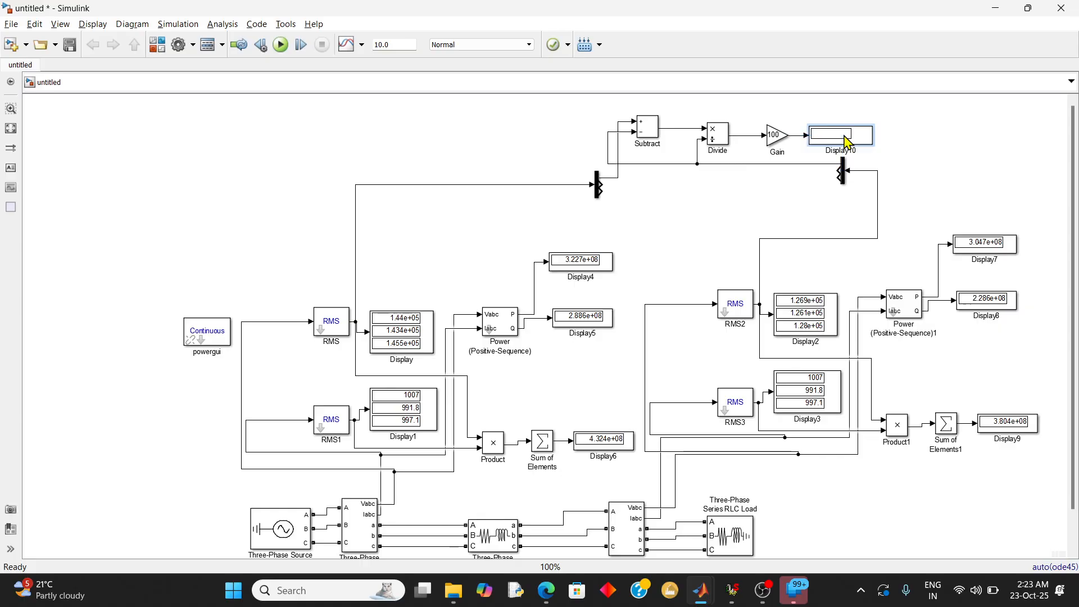
click(280, 45)
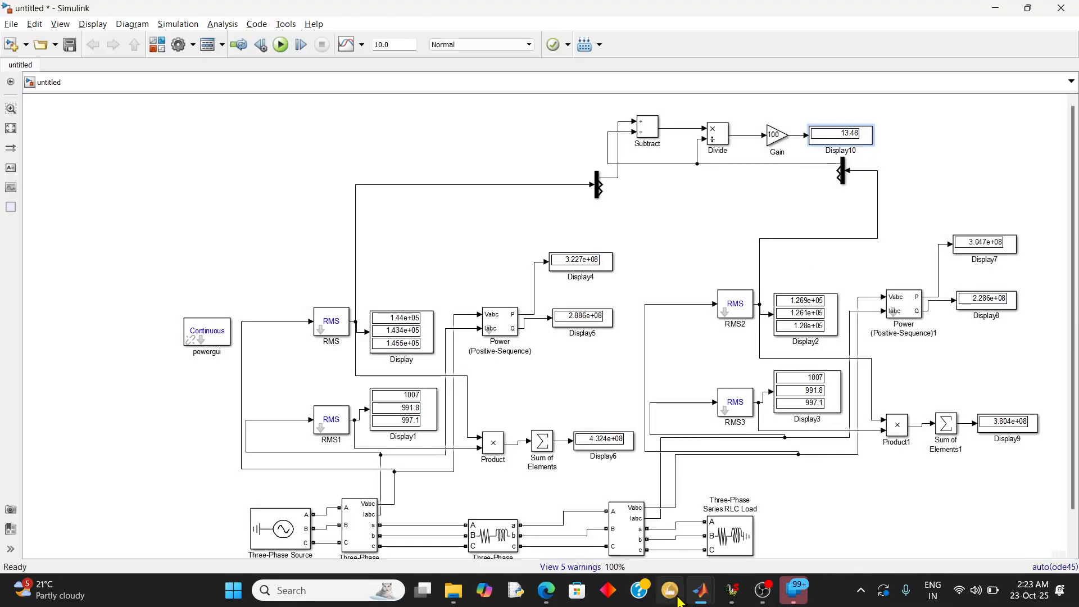
Compare the simulated voltage regulation with the calculation in the TD JOURNAL PDF, and check the efficiency formula there
click(546, 591)
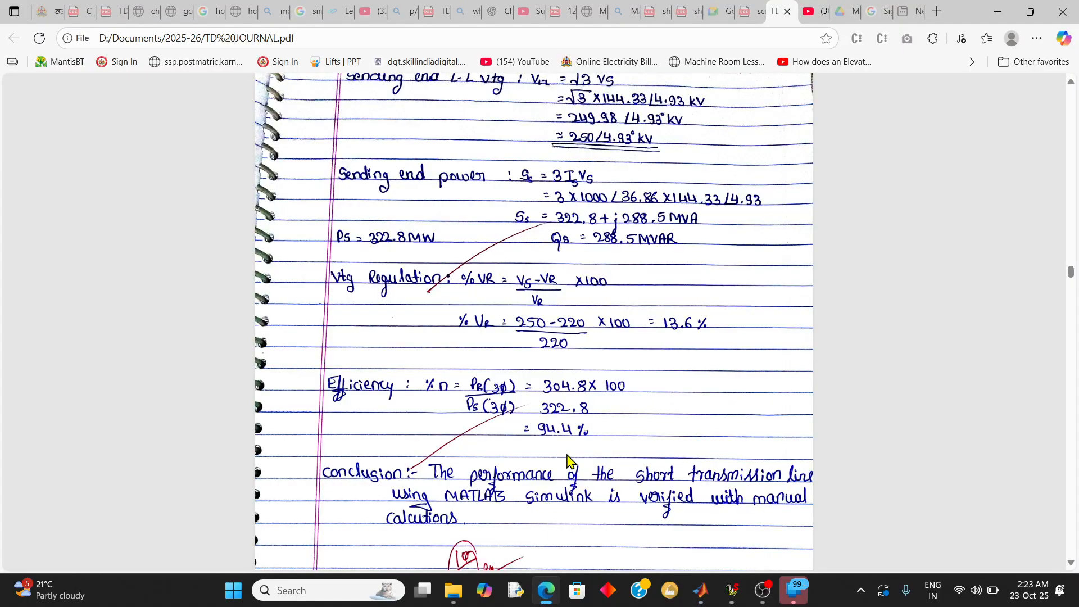
scroll(570, 462, down, 1)
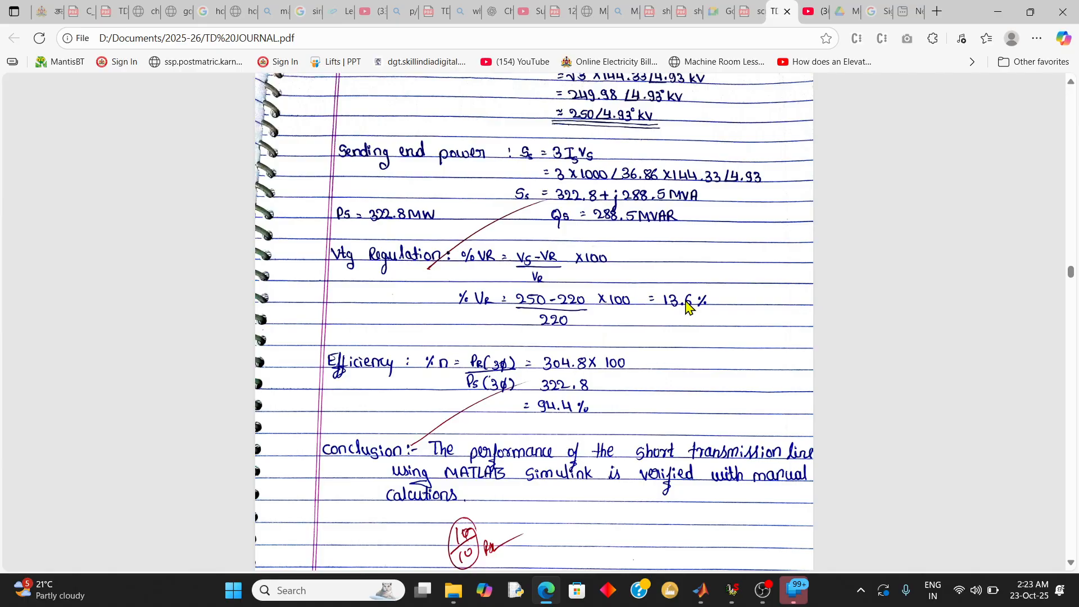
key(alt+Tab)
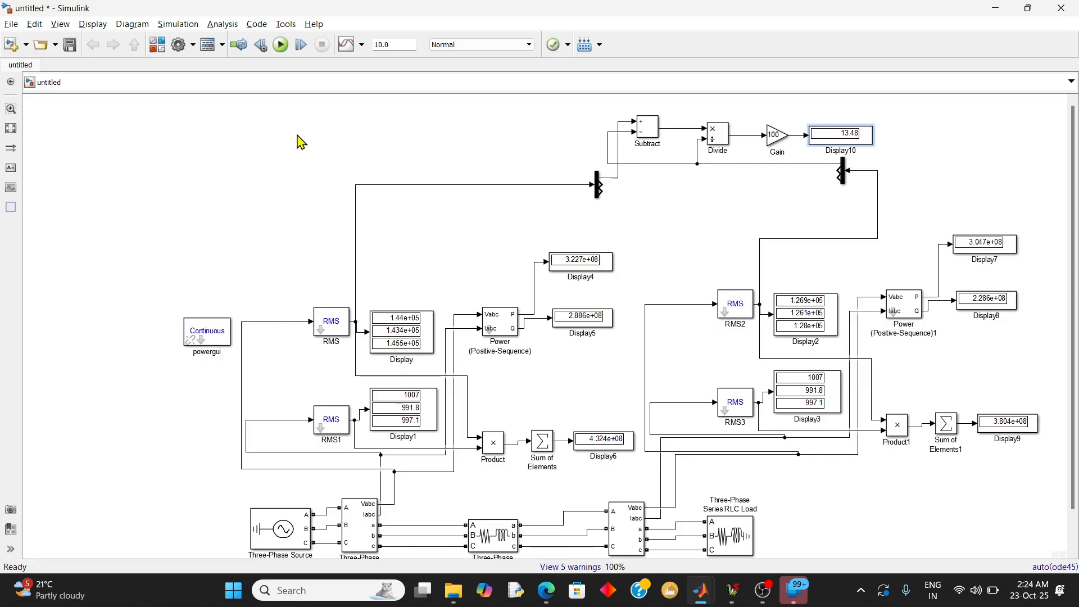
click(547, 594)
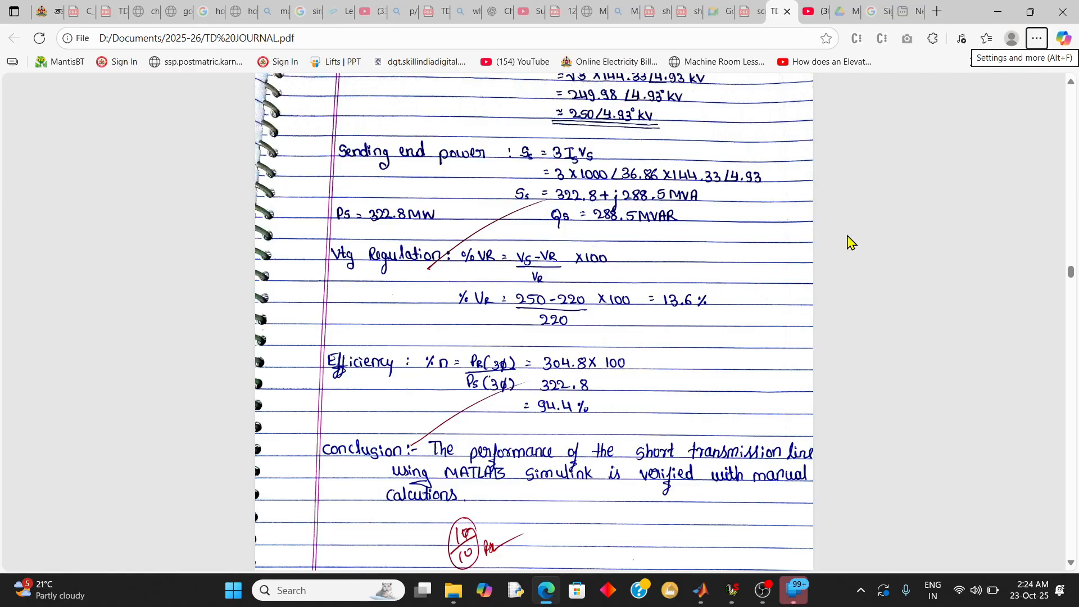
Return to the Simulink model and copy Divide, Gain and Display10 into the empty area above the sending-end blocks
click(1003, 12)
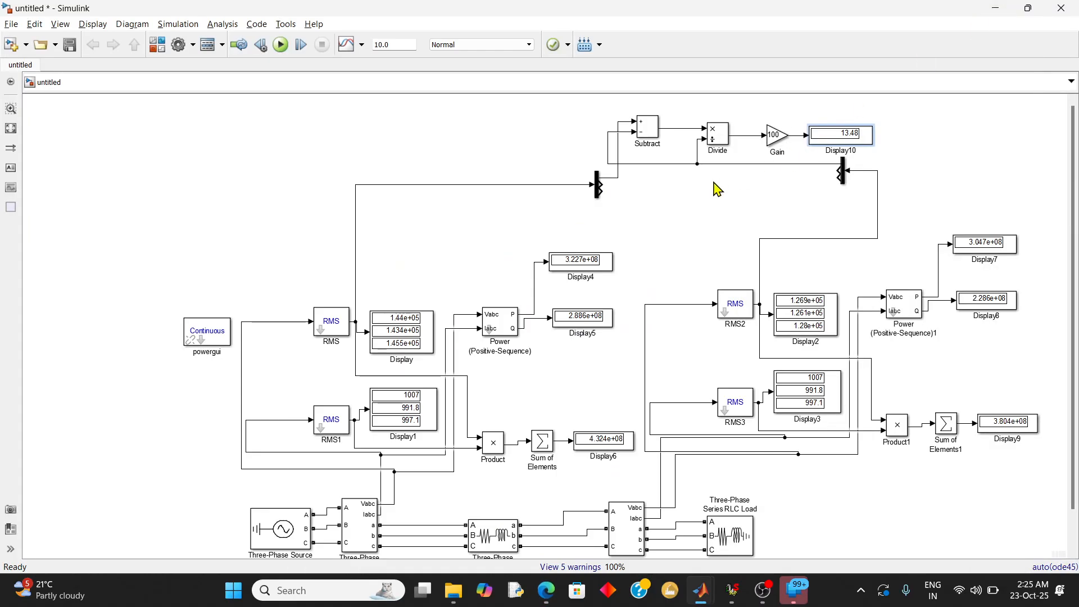
click(721, 144)
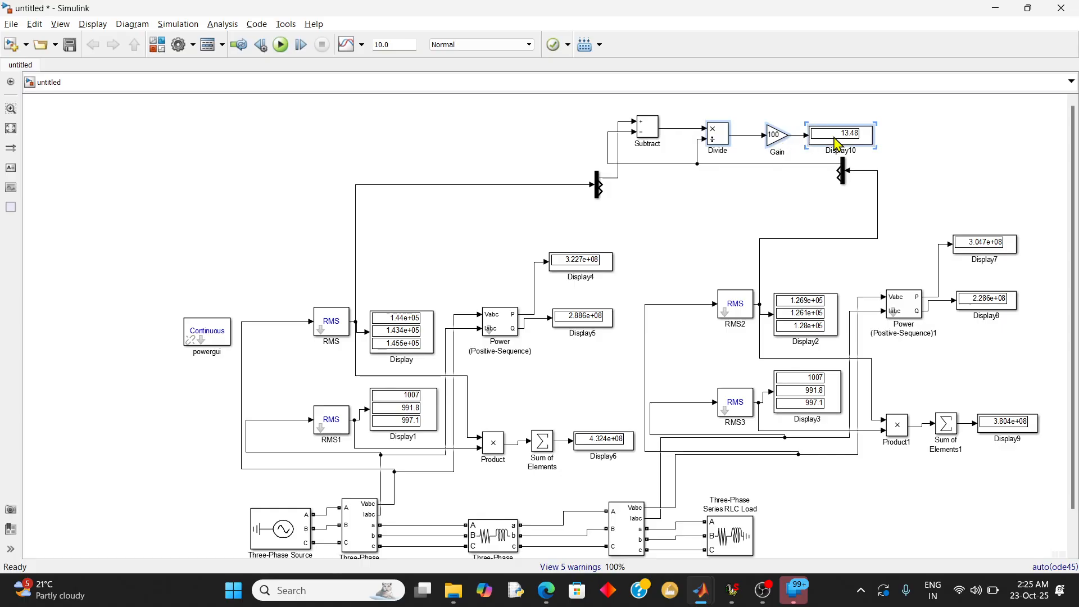
key(ctrl+v)
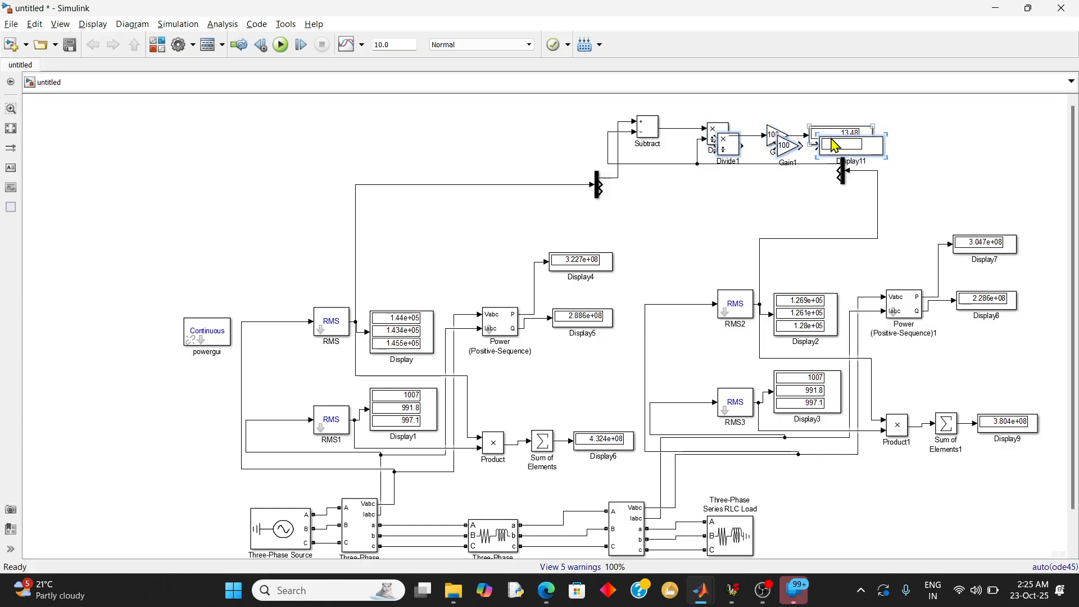
drag(836, 145, 436, 130)
click(279, 214)
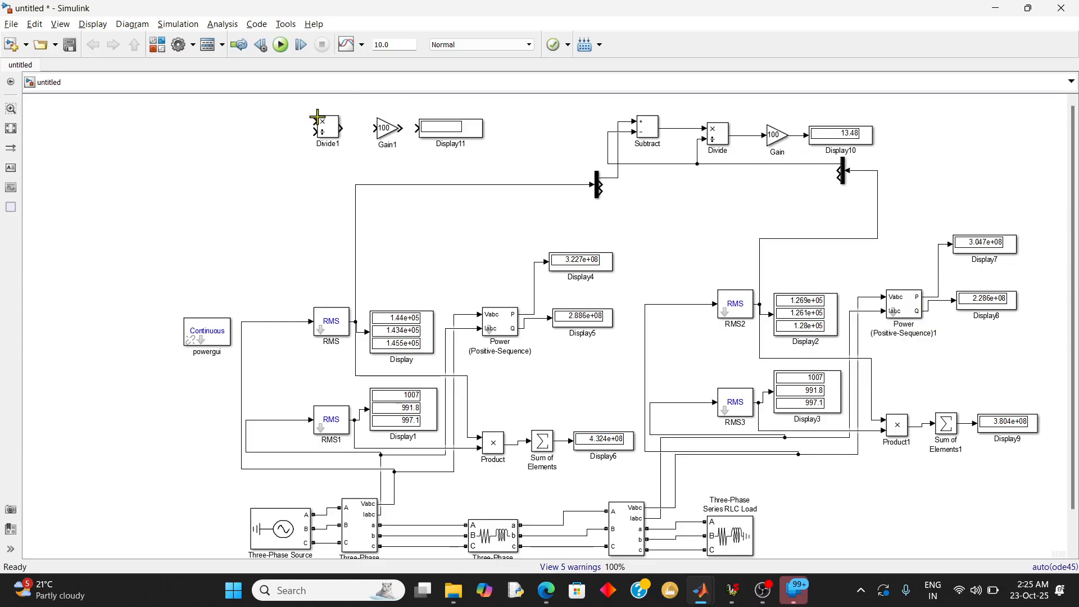
Wire the receiving-end active power P into Divide1's multiply input and the sending-end P into its divide input
drag(316, 121, 938, 292)
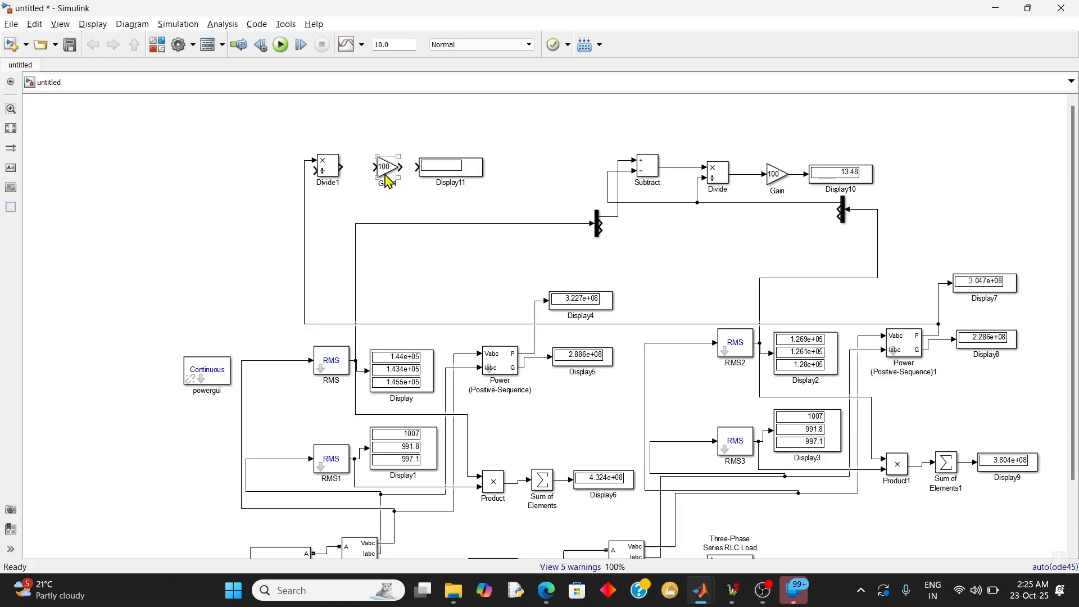
click(325, 179)
mouse_move(315, 171)
mouse_down()
mouse_move(479, 309)
mouse_move(535, 313)
mouse_up()
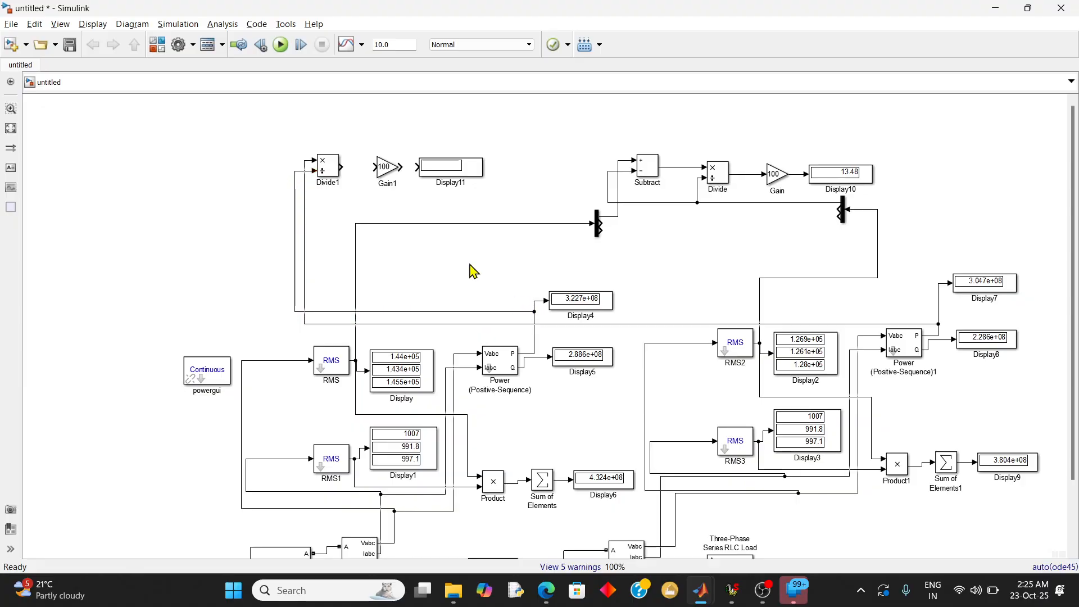
Connect Divide1's output through Gain1 to Display11 to show the efficiency, and run the simulation
drag(341, 165, 418, 166)
click(381, 174)
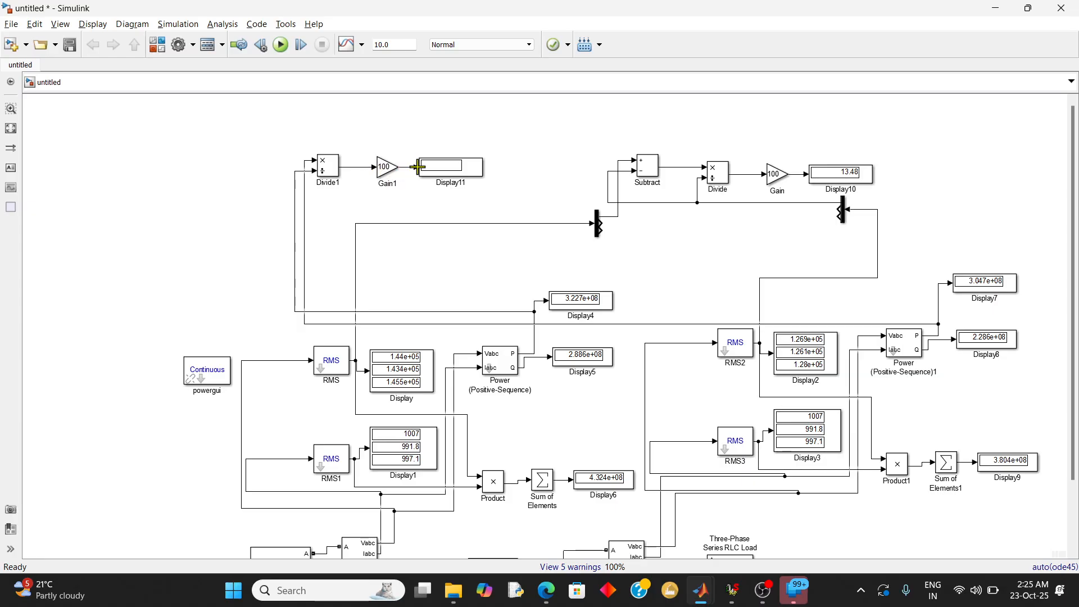
click(284, 51)
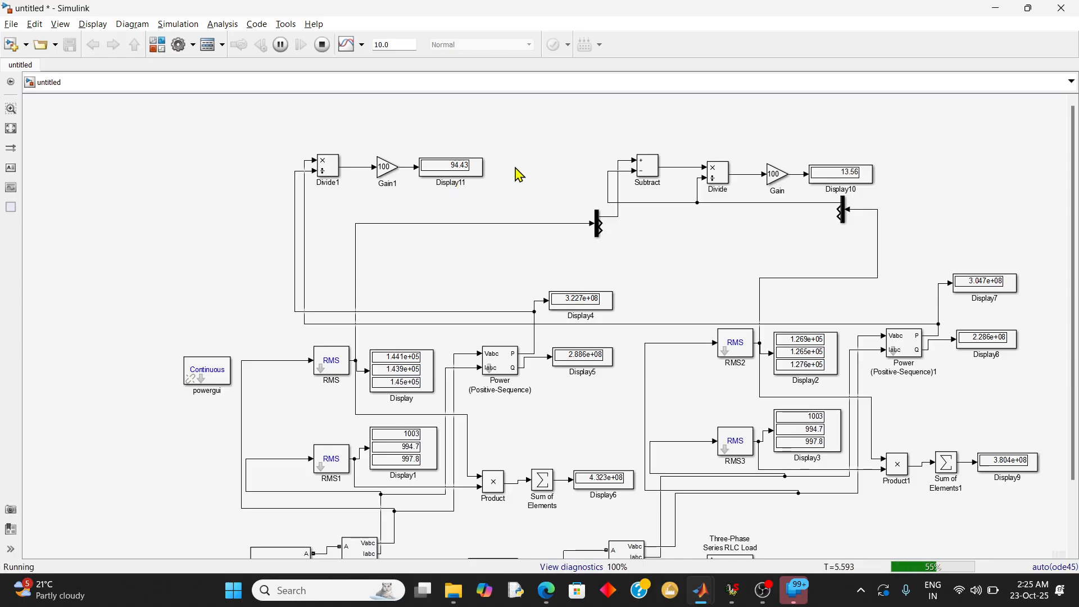
Compare the simulated voltage regulation and efficiency with the calculations in the TD JOURNAL PDF, rerunning the simulation as a check
click(866, 184)
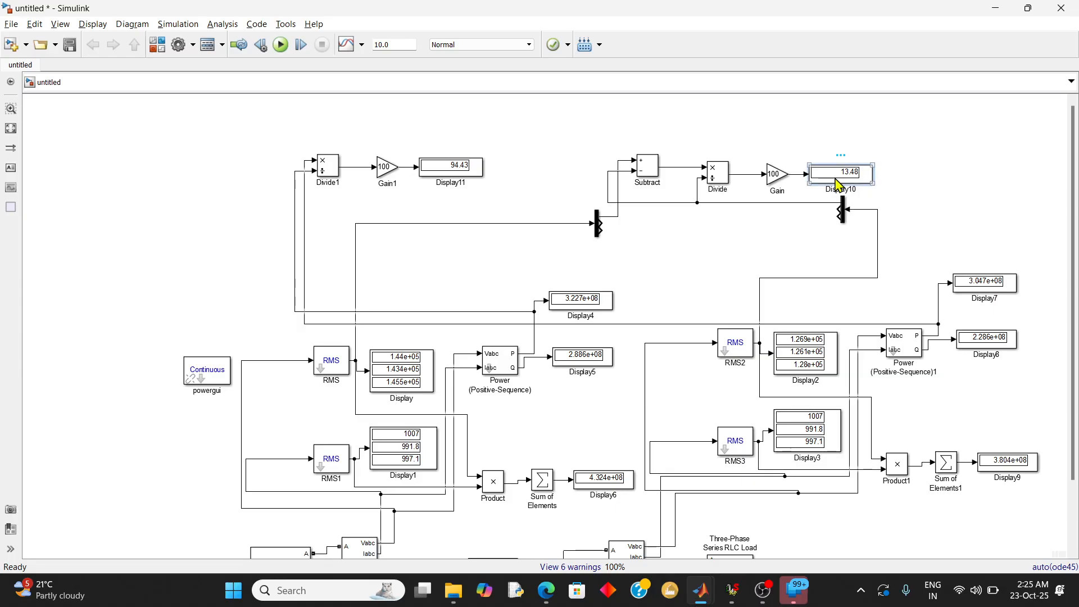
click(475, 178)
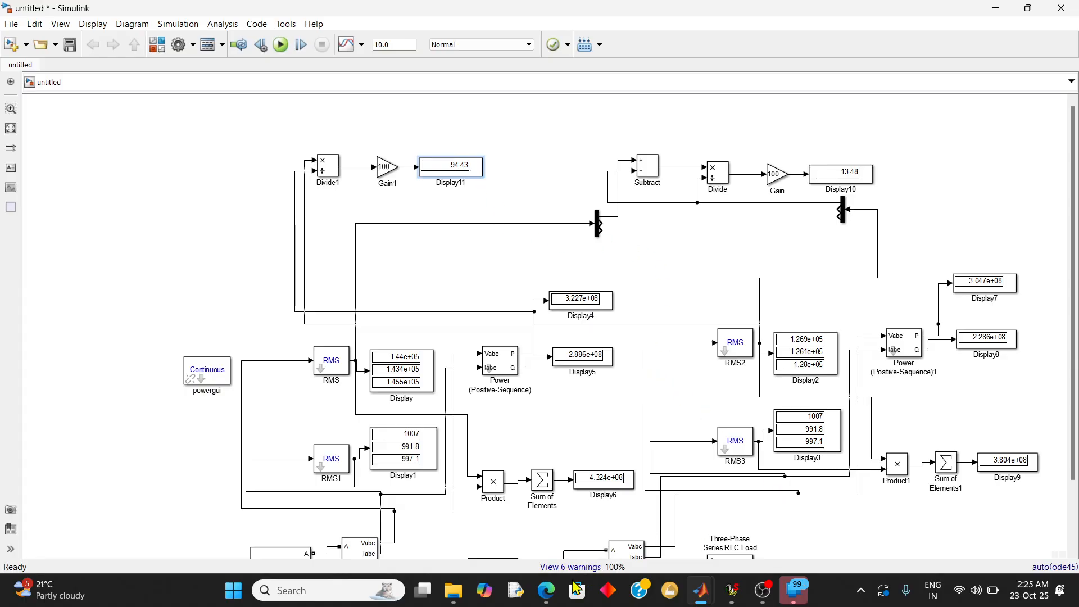
click(550, 595)
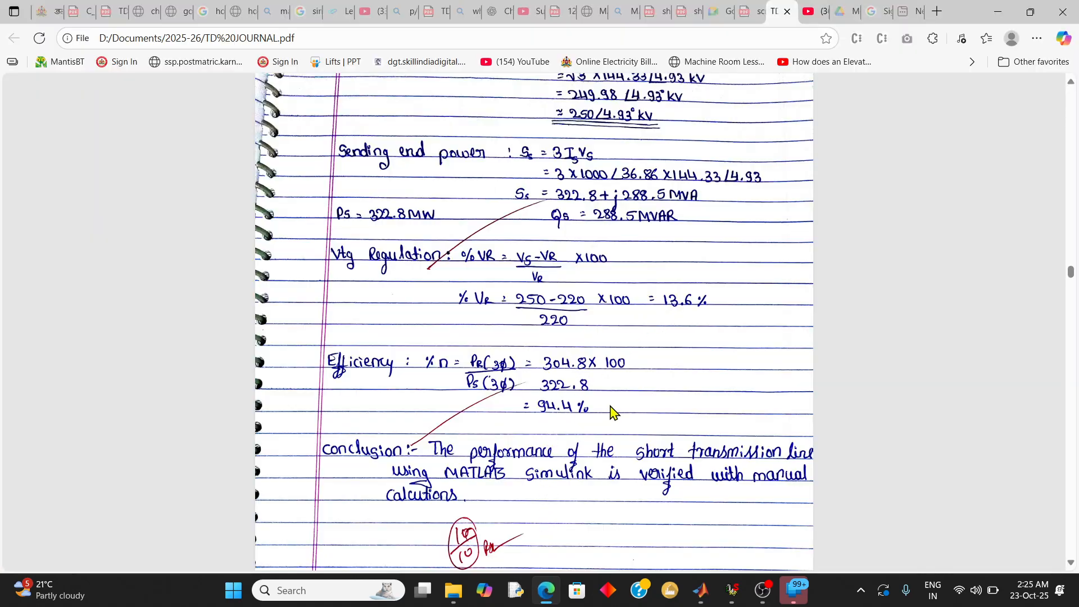
click(993, 14)
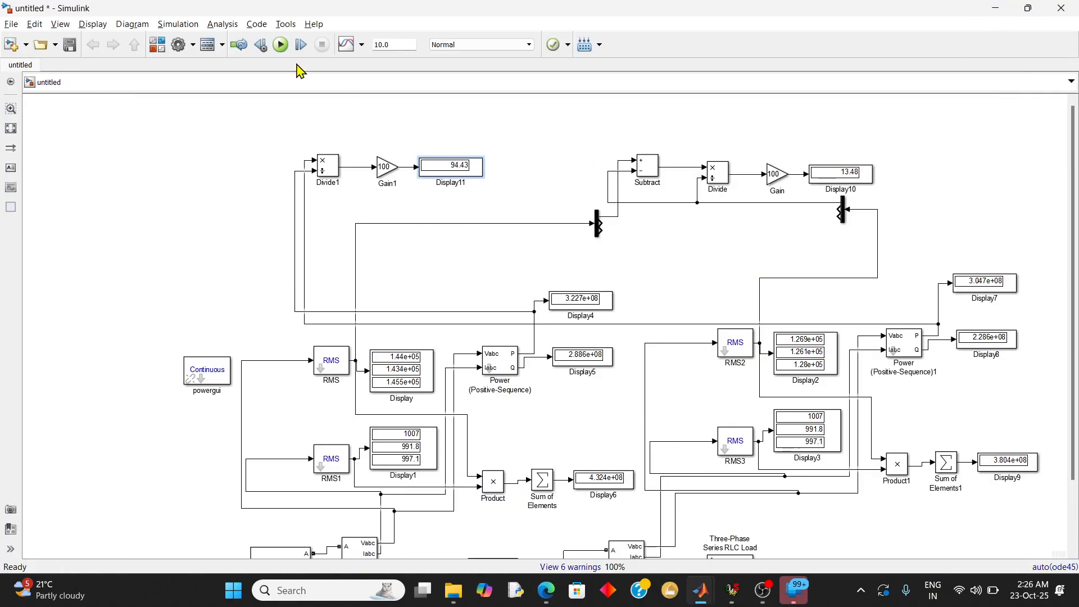
click(281, 46)
mouse_move(459, 597)
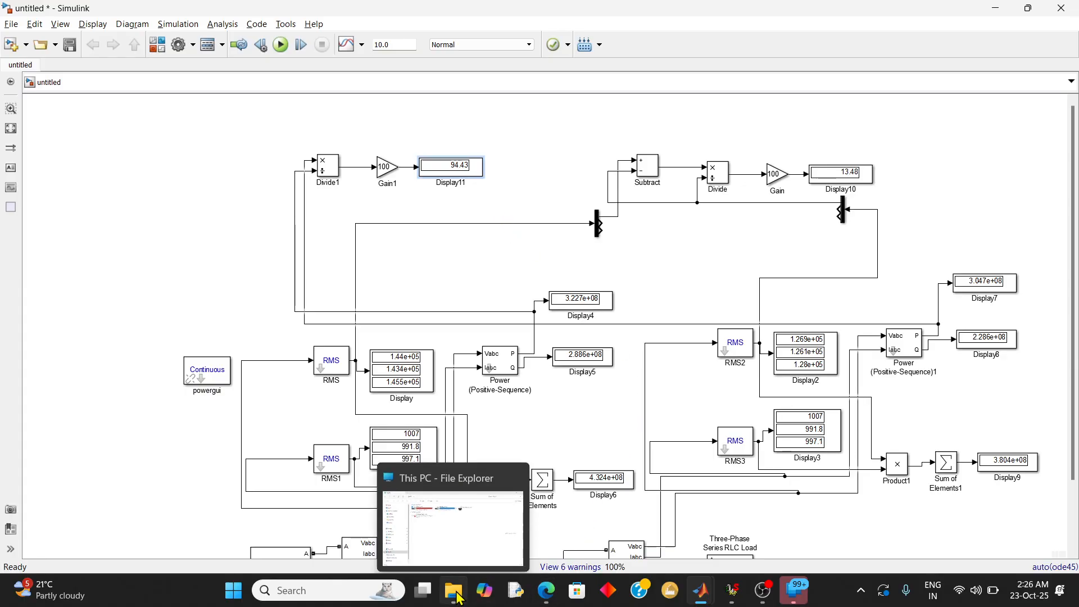
click(544, 590)
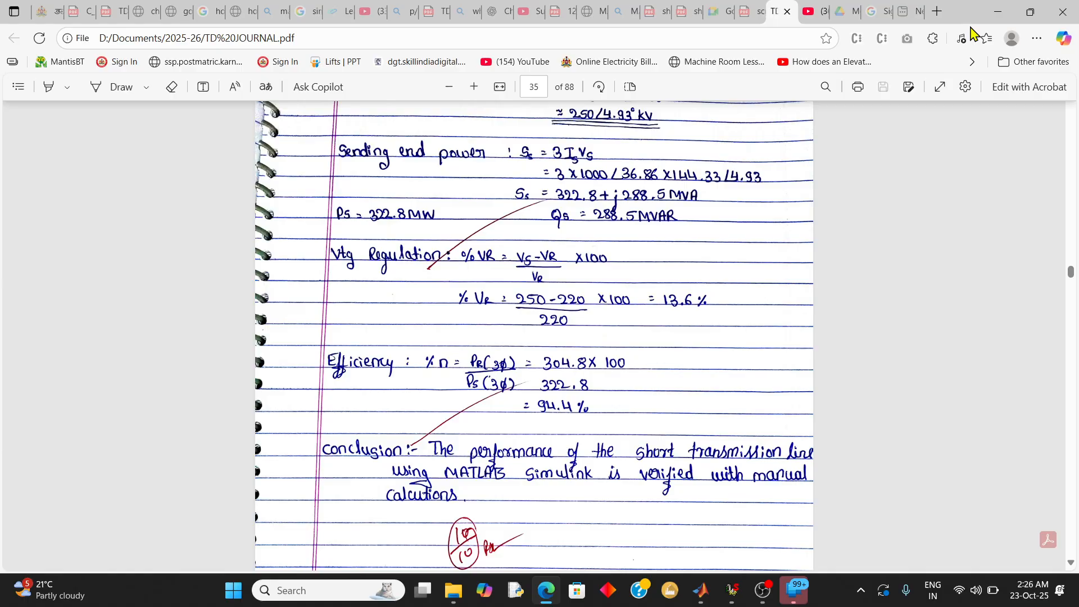
click(996, 13)
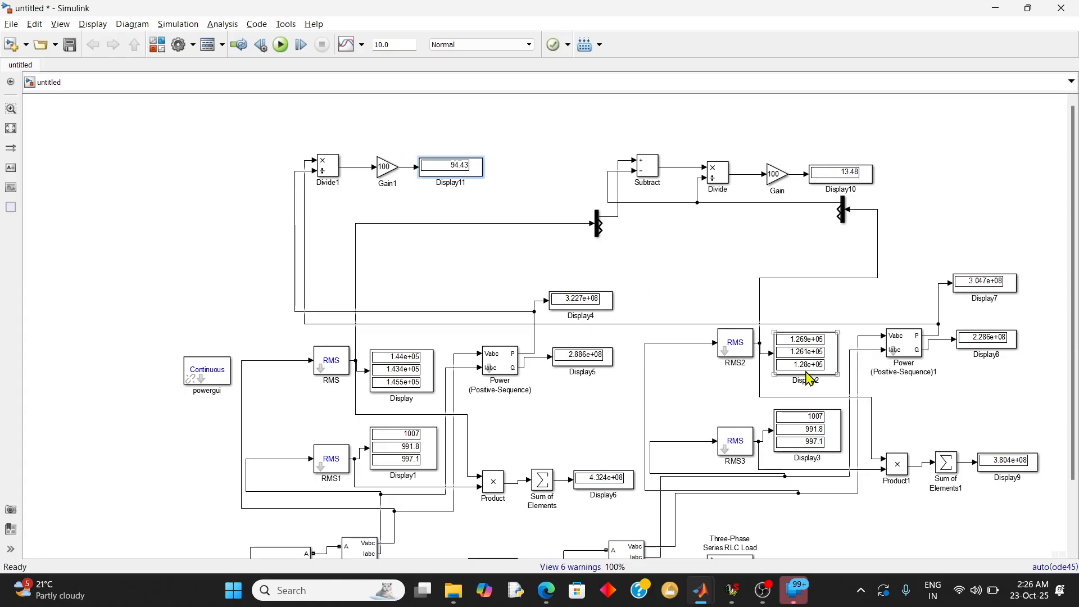
Fit the whole Simulink model to the view
click(97, 27)
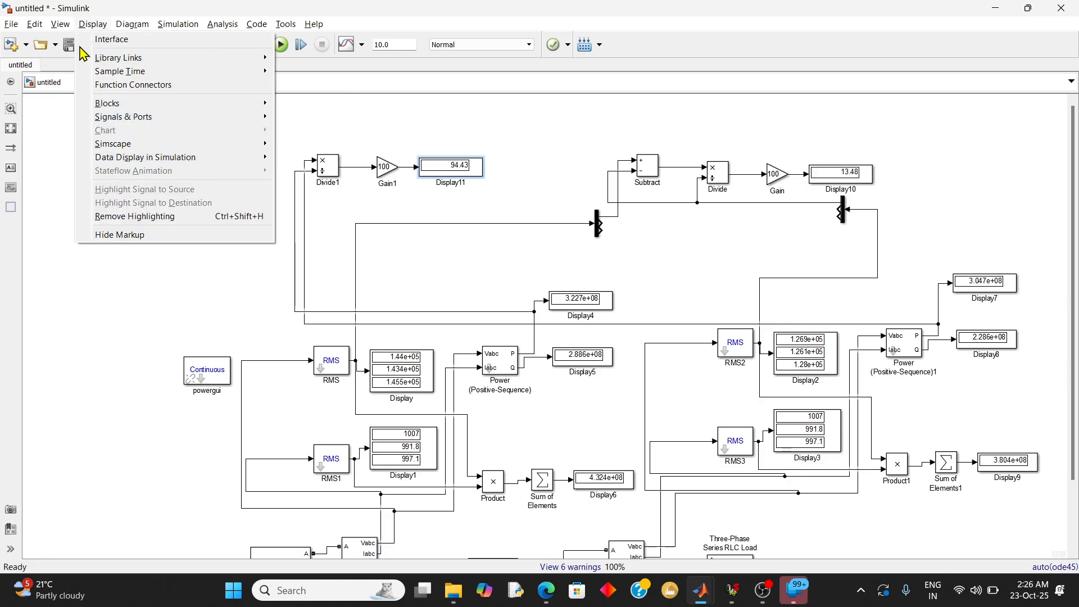
click(72, 33)
click(88, 28)
mouse_move(62, 25)
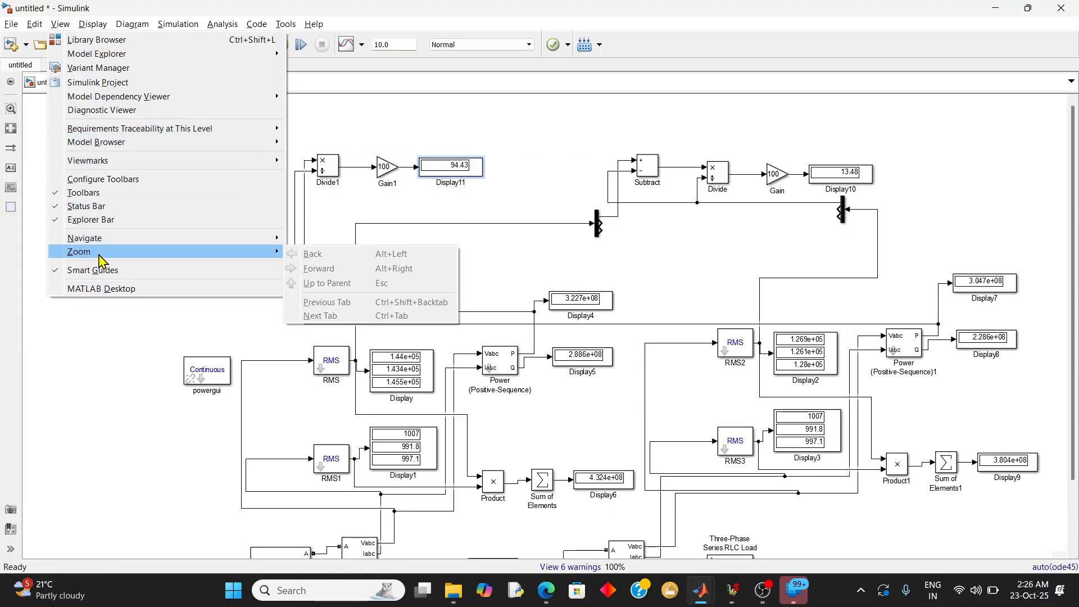
mouse_move(98, 254)
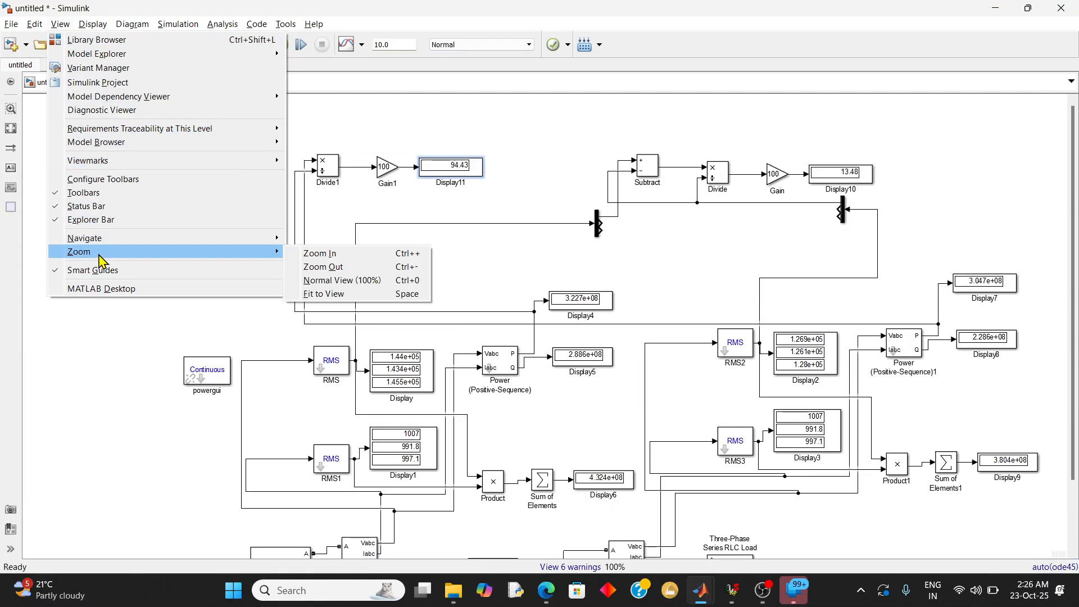
click(323, 299)
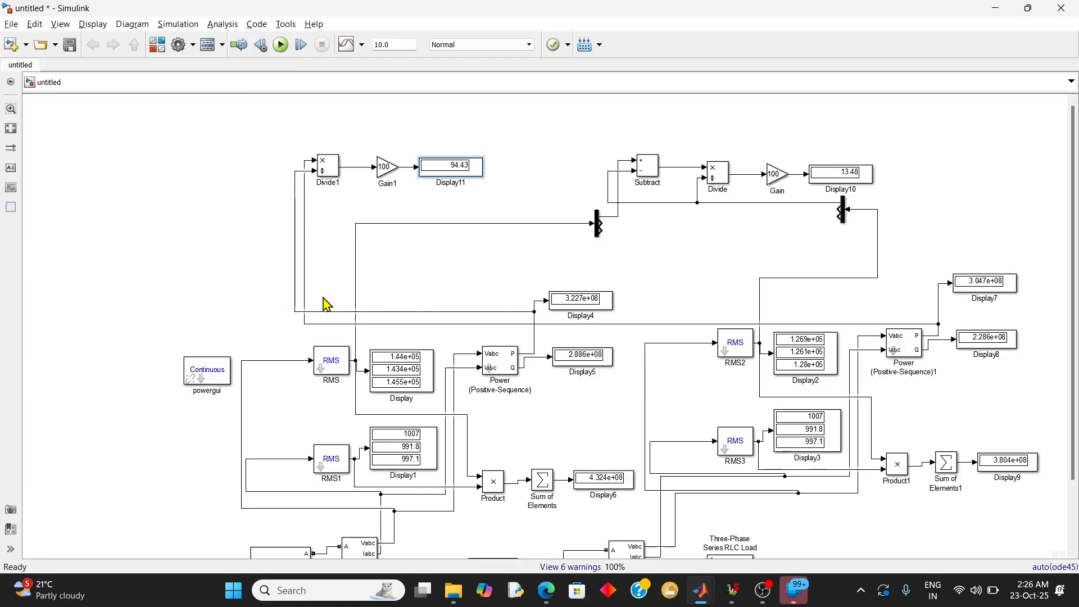